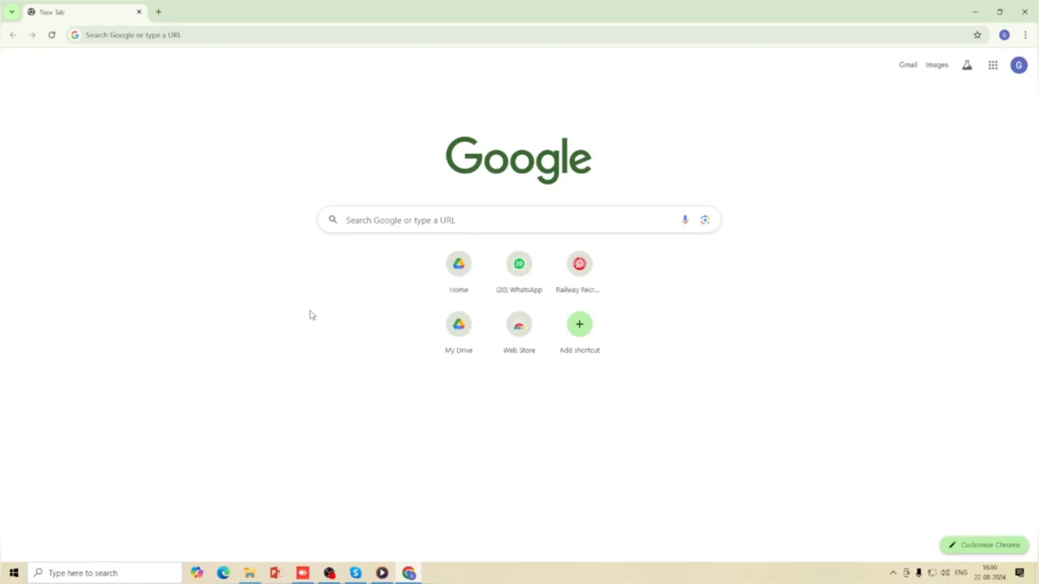
- Open the Railway Recruitment Board website at rrbapply.gov.in
{"action": "left_click", "coordinate": [377, 221]}
{"action": "type", "text": "r"}
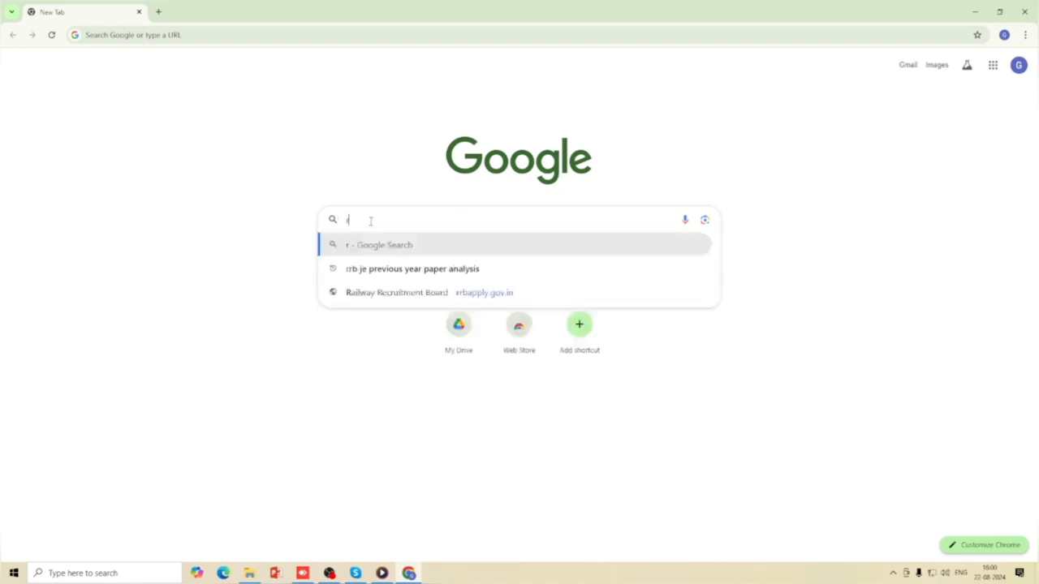
{"action": "type", "text": "rba"}
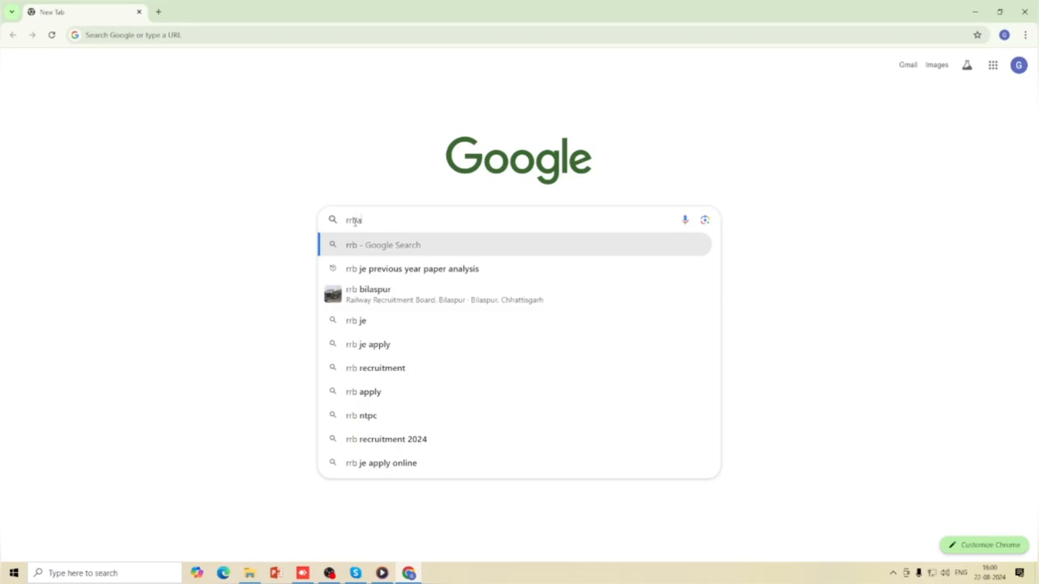
{"action": "type", "text": "pplu"}
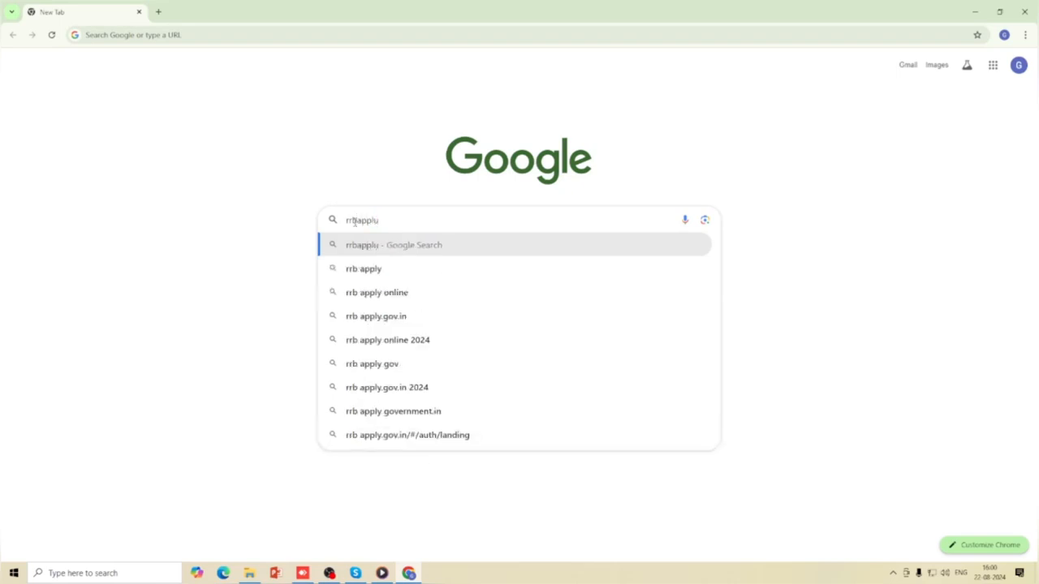
{"action": "key", "text": "BackSpace"}
{"action": "type", "text": "y."}
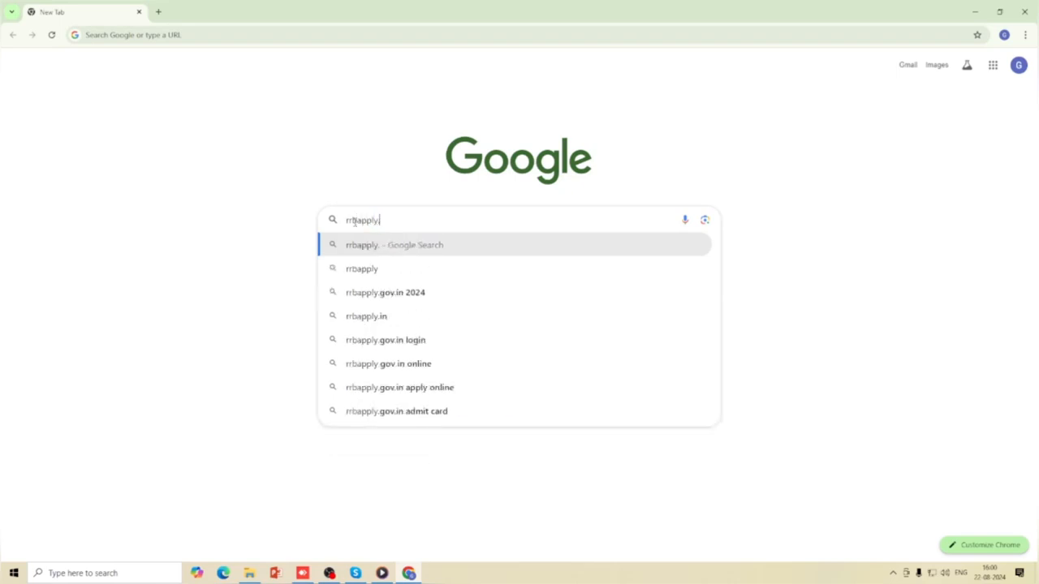
{"action": "type", "text": "gov.in"}
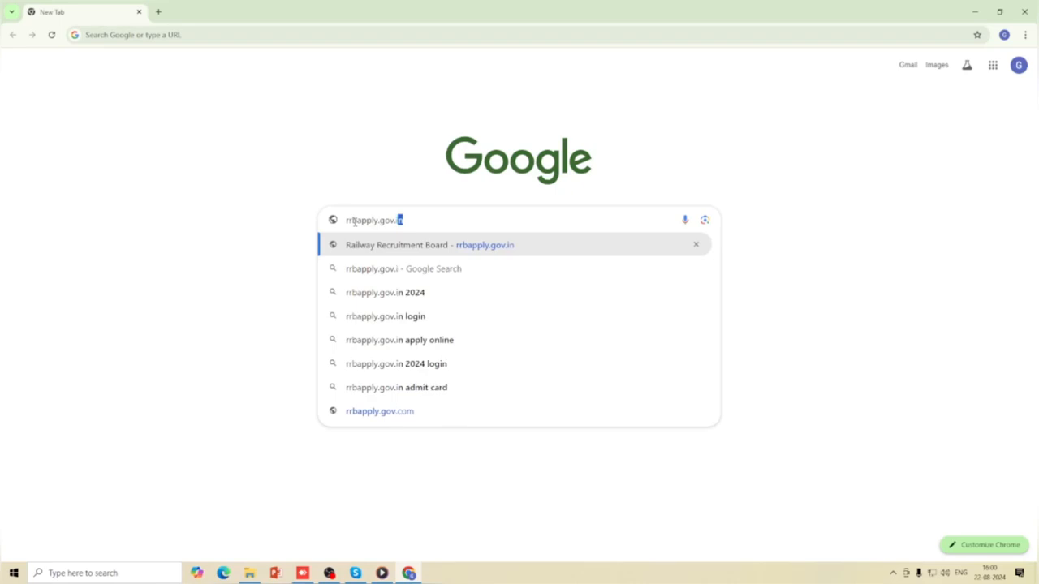
{"action": "left_click", "coordinate": [482, 246]}
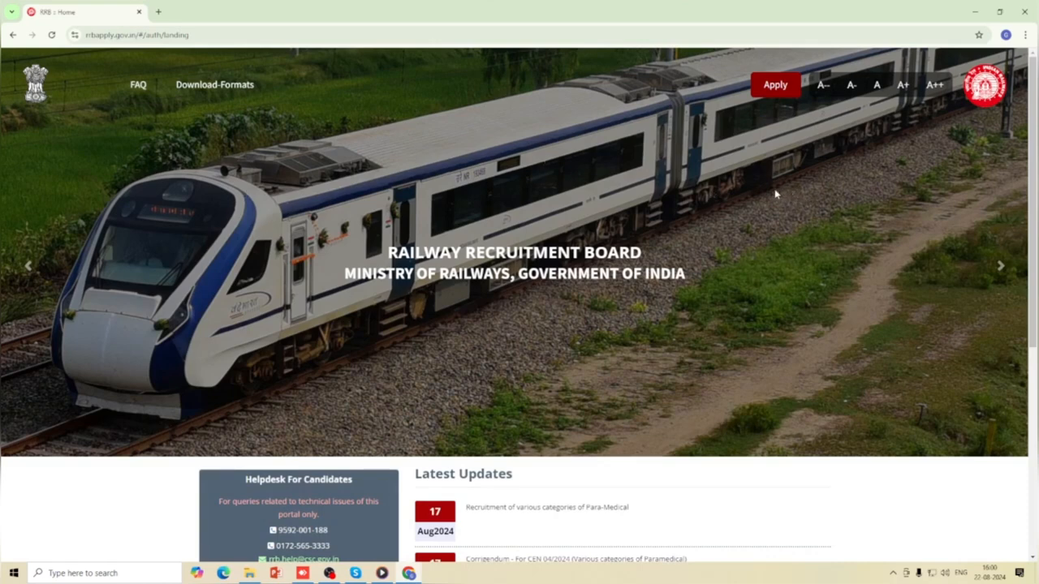
- Open the form for creating a new applicant account and acknowledge the note about existing accounts
{"action": "left_click", "coordinate": [230, 88]}
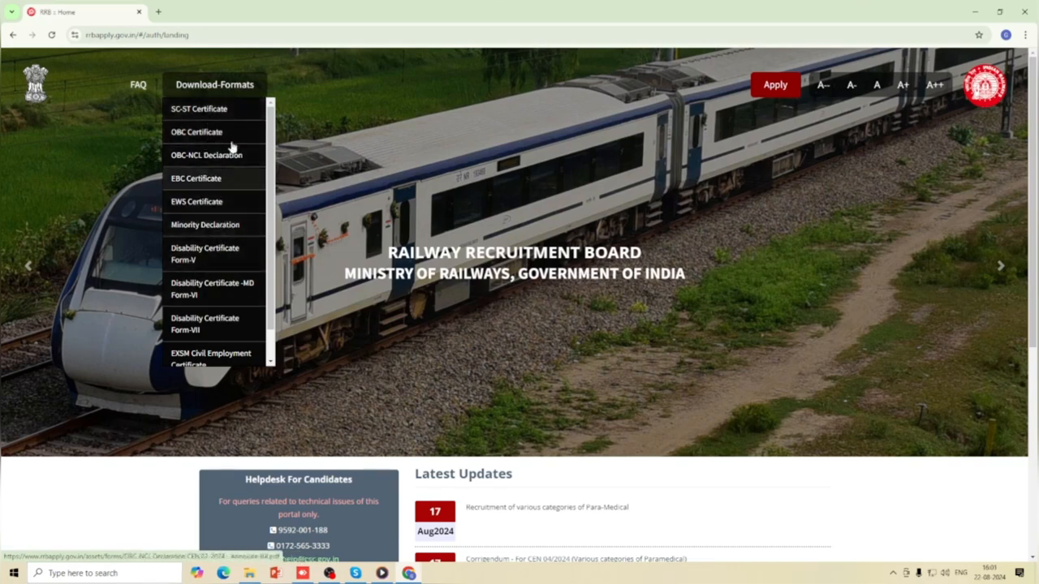
{"action": "mouse_move", "coordinate": [768, 85]}
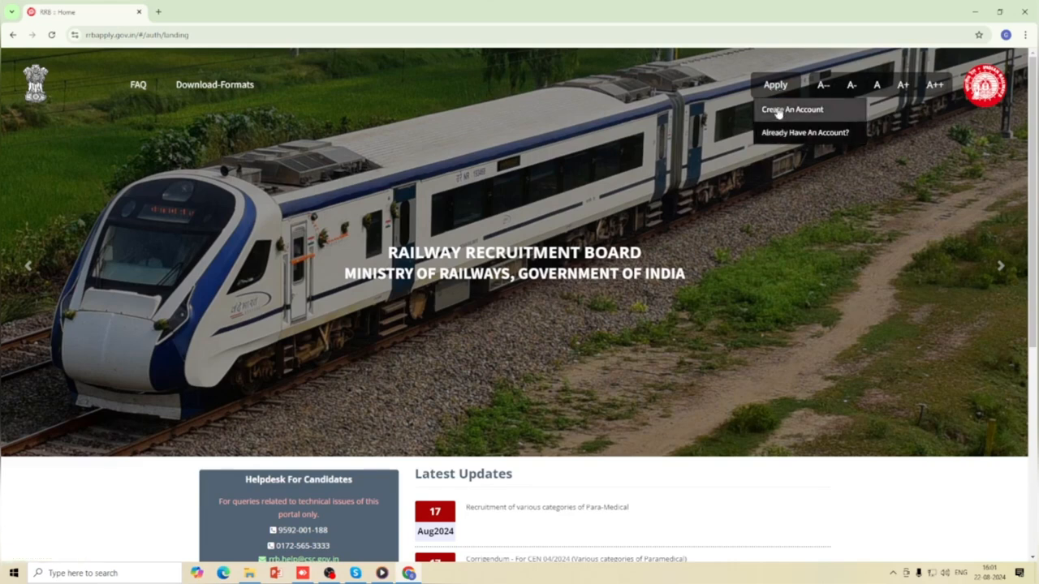
{"action": "left_click", "coordinate": [779, 111]}
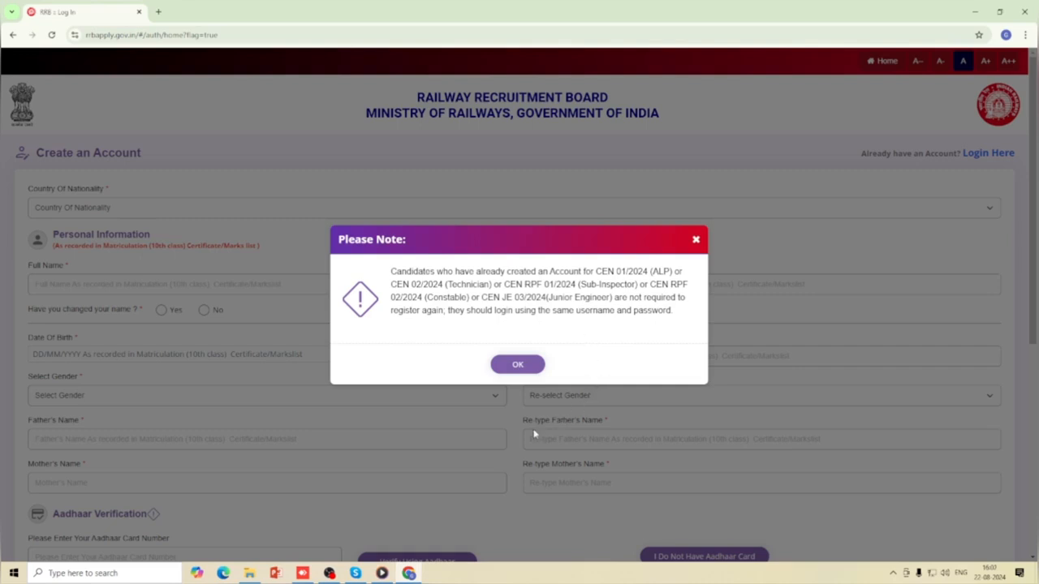
{"action": "left_click", "coordinate": [521, 366]}
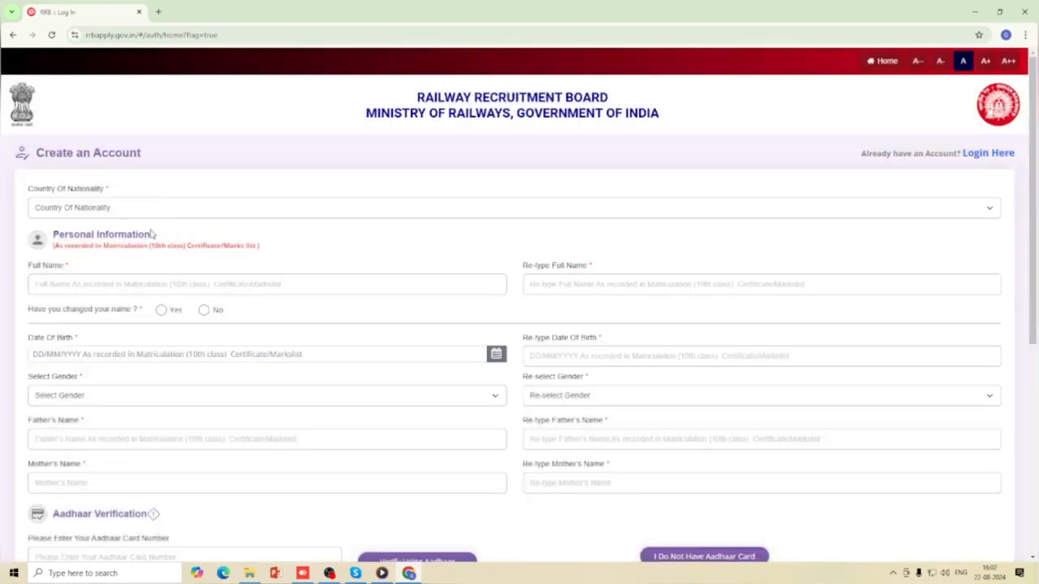
- Set the country of nationality to India in the account form
{"action": "scroll", "coordinate": [459, 324], "scroll_direction": "down", "scroll_amount": 5}
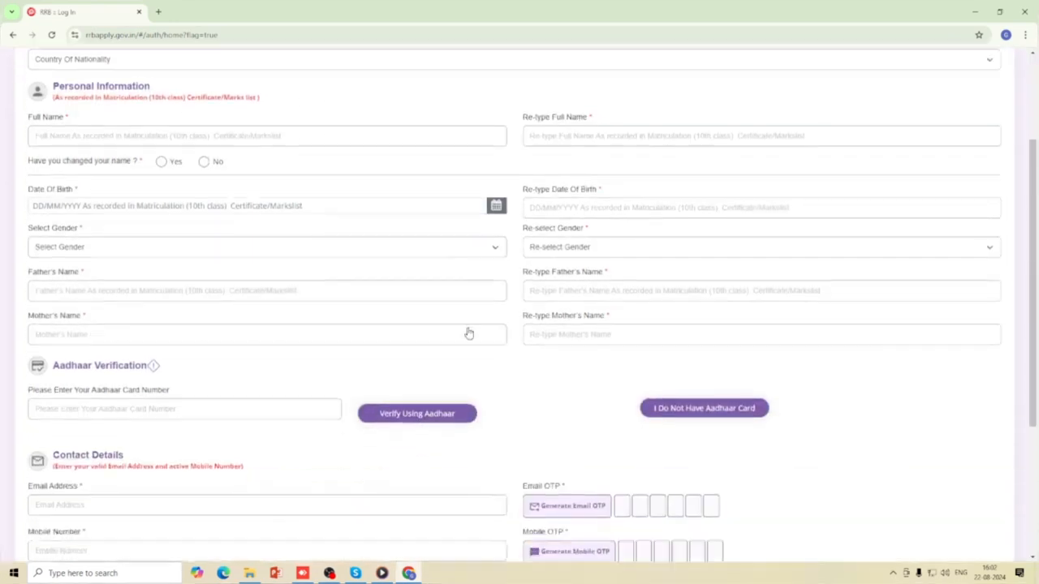
{"action": "scroll", "coordinate": [455, 334], "scroll_direction": "up", "scroll_amount": 5}
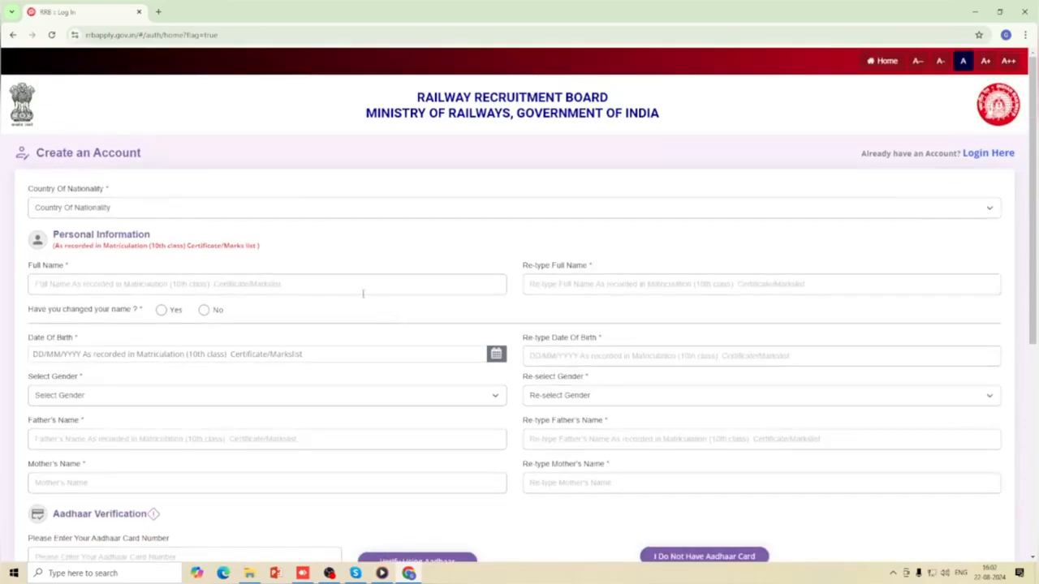
{"action": "left_click", "coordinate": [152, 210]}
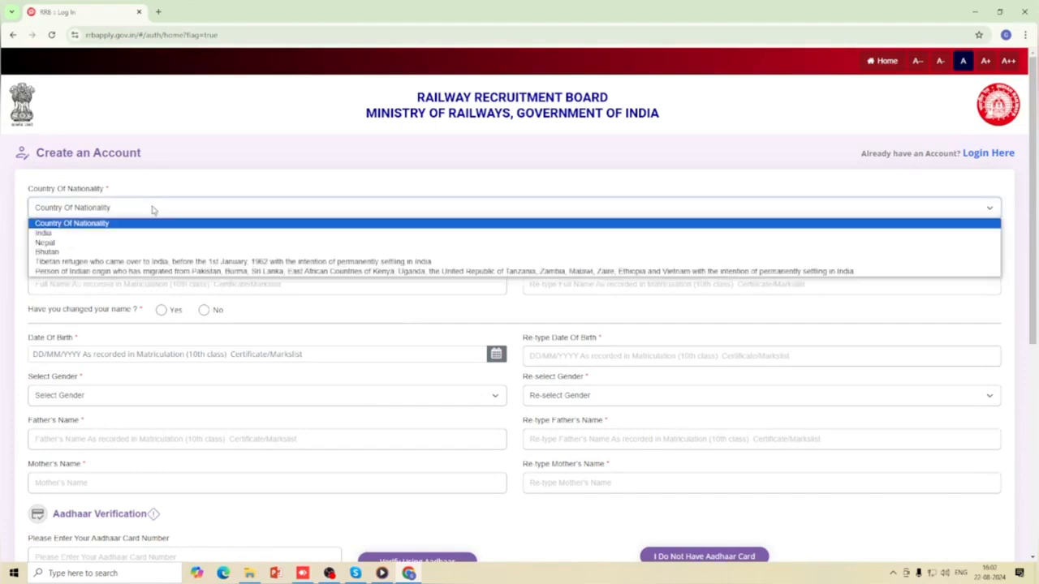
{"action": "left_click", "coordinate": [95, 234]}
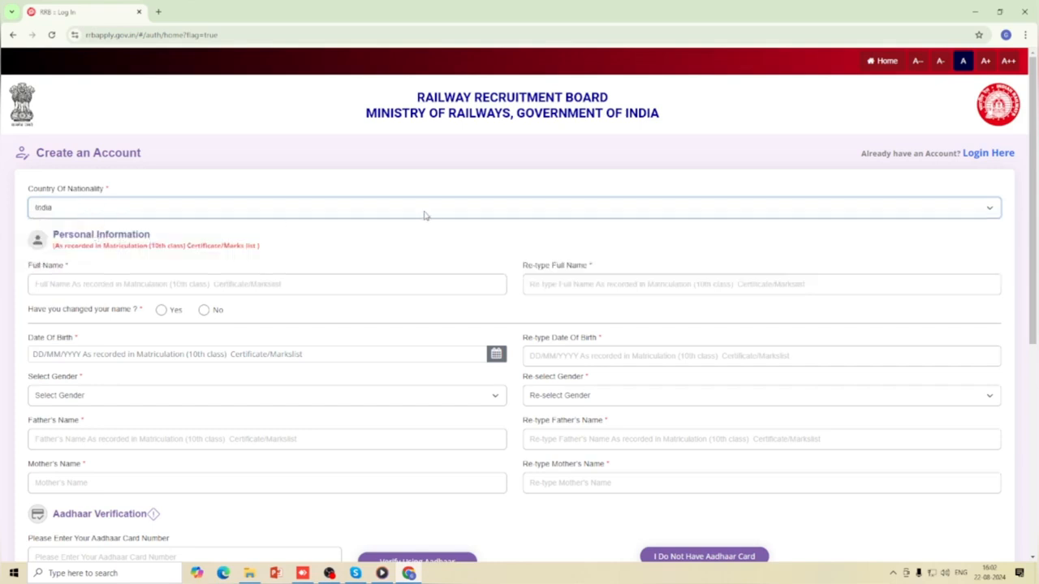
- Enter the applicant's full name and repeat it in the confirmation field
{"action": "scroll", "coordinate": [417, 223], "scroll_direction": "down", "scroll_amount": 1}
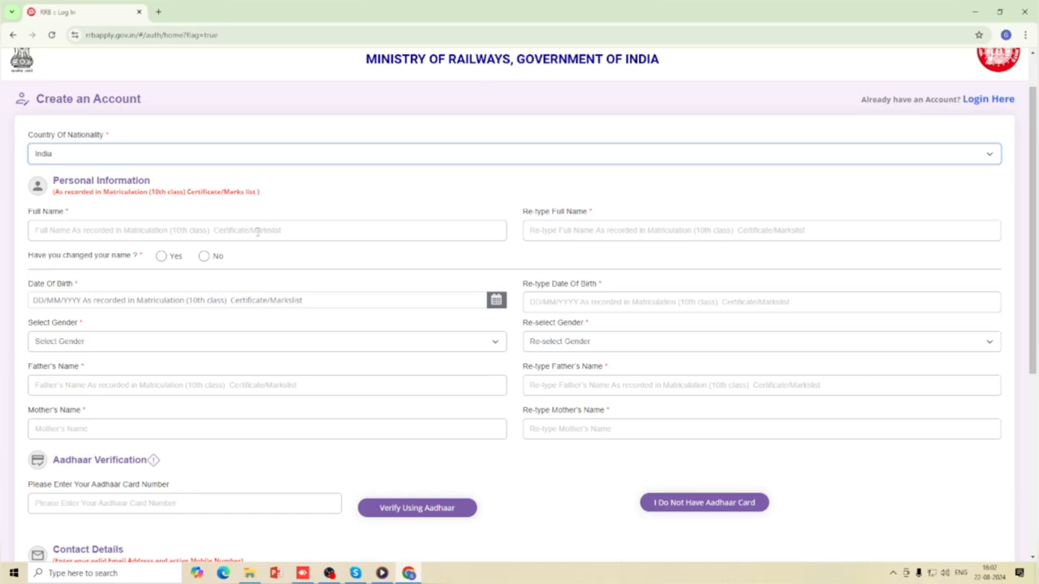
{"action": "left_click", "coordinate": [250, 232]}
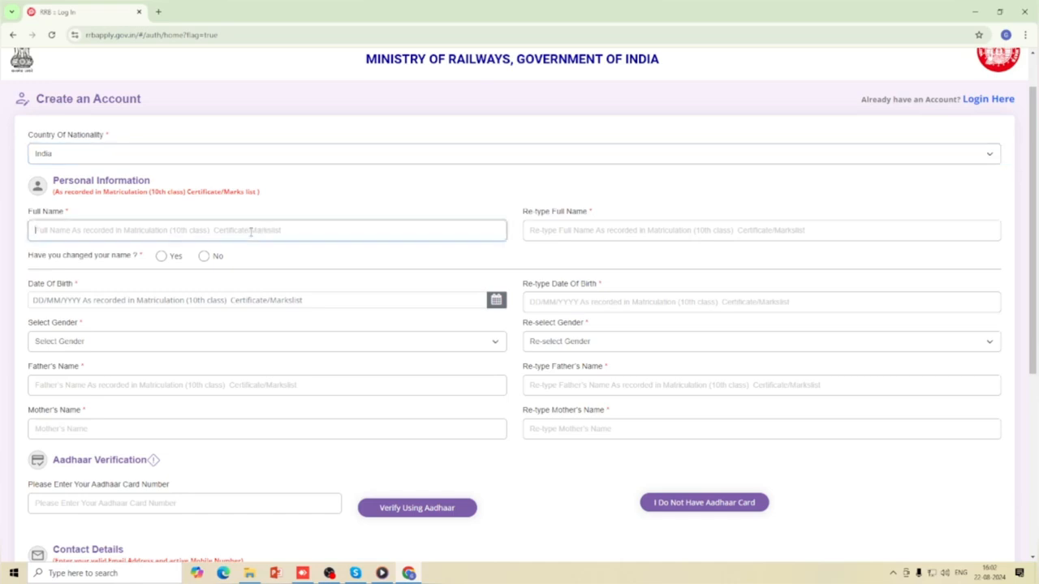
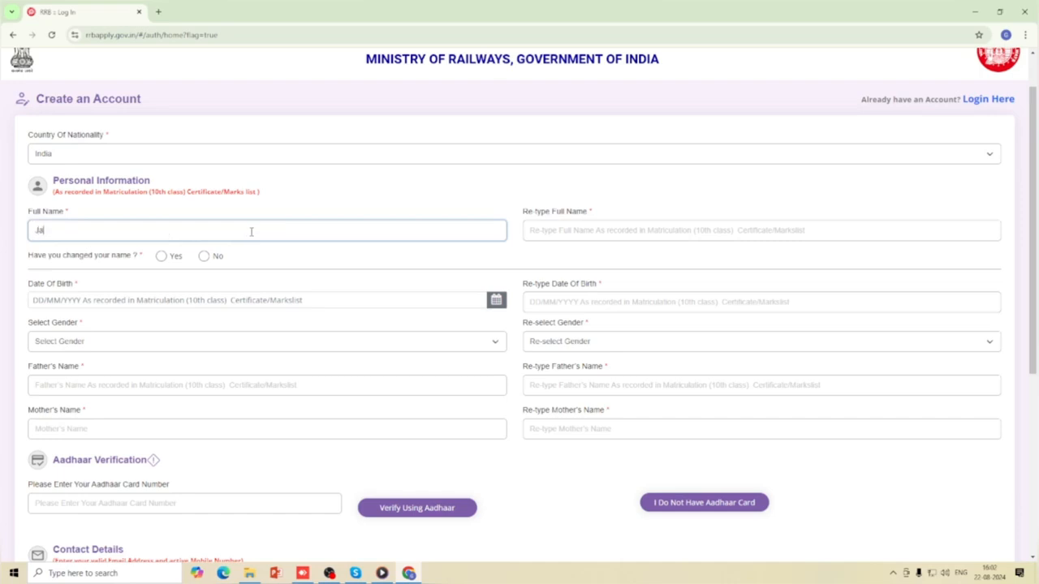
{"action": "left_click", "coordinate": [551, 232]}
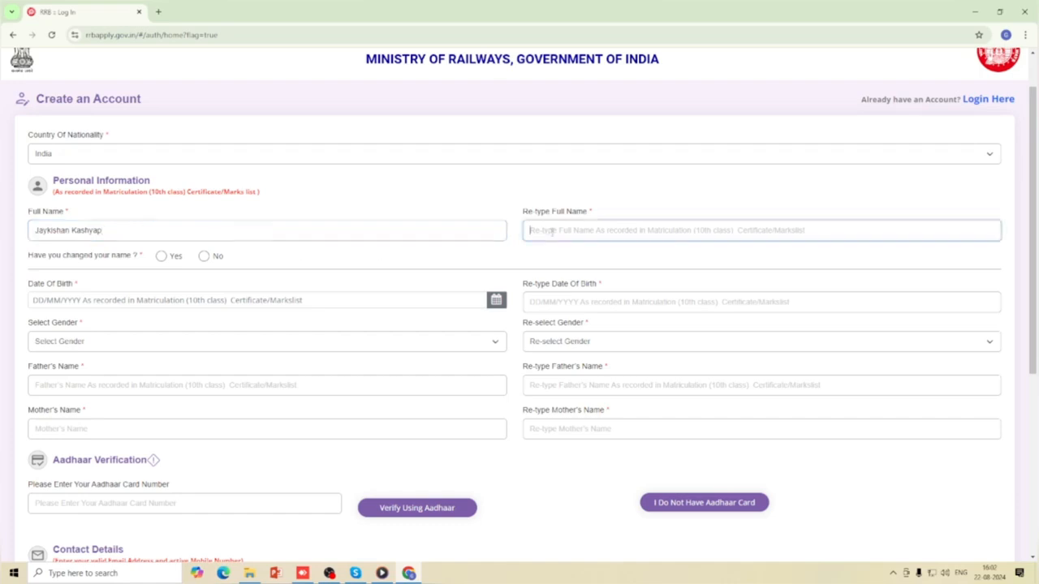
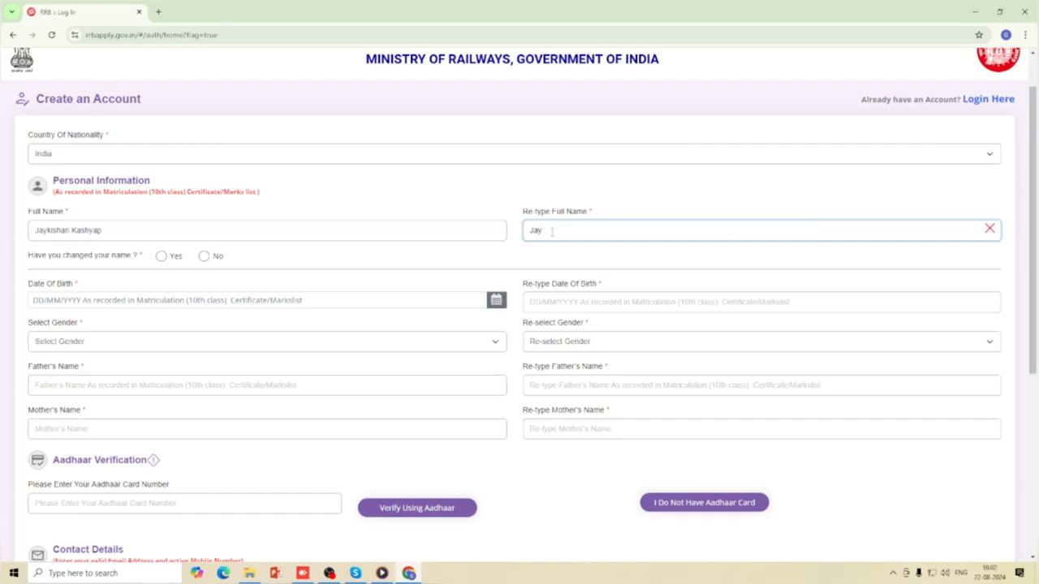
{"action": "left_click", "coordinate": [471, 233]}
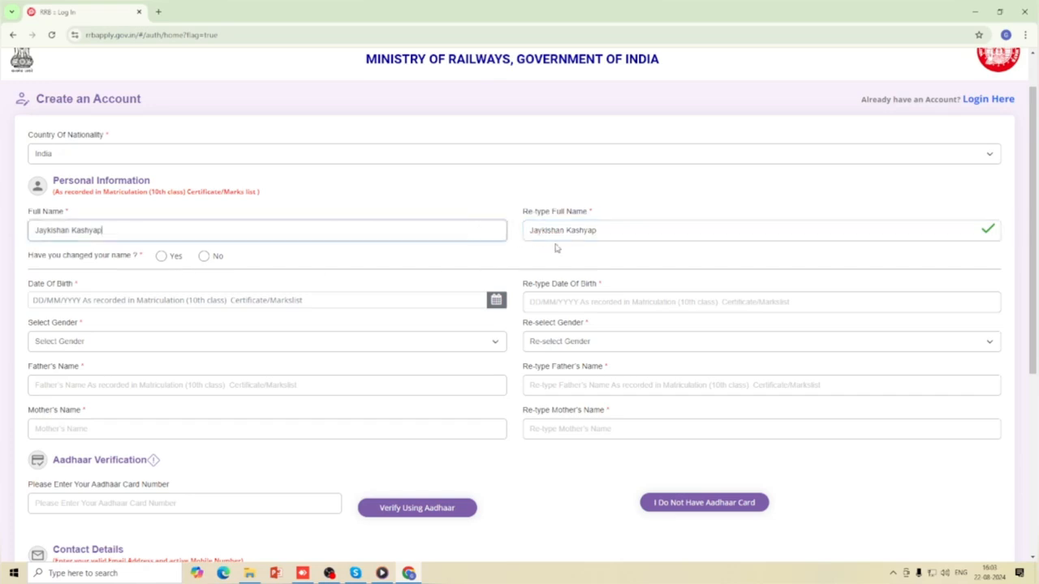
{"action": "left_click", "coordinate": [607, 234]}
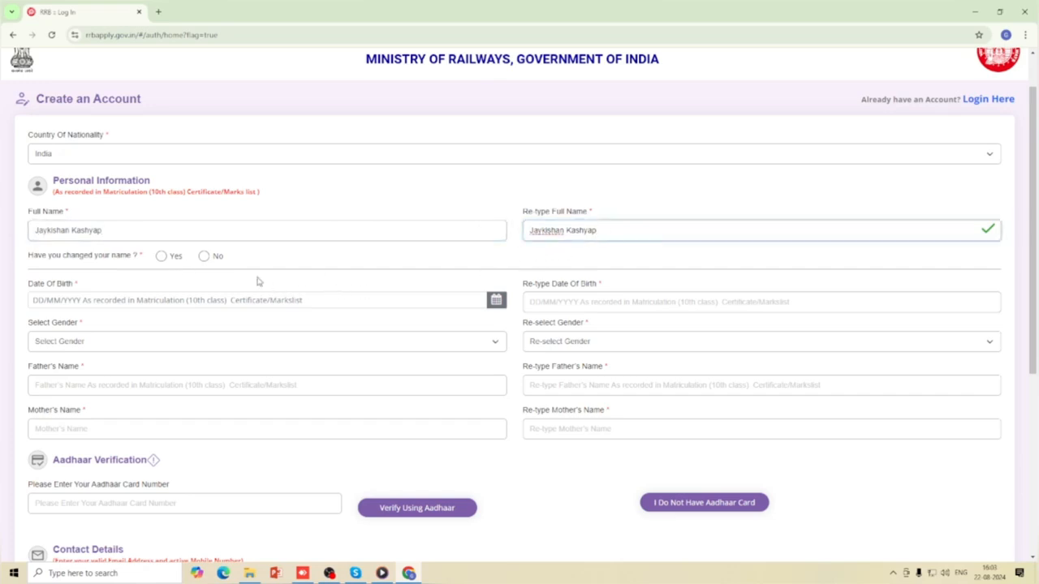
- Answer Yes to the changed-name question, accept the documentation notice and try the new-name fields
{"action": "left_click", "coordinate": [162, 257]}
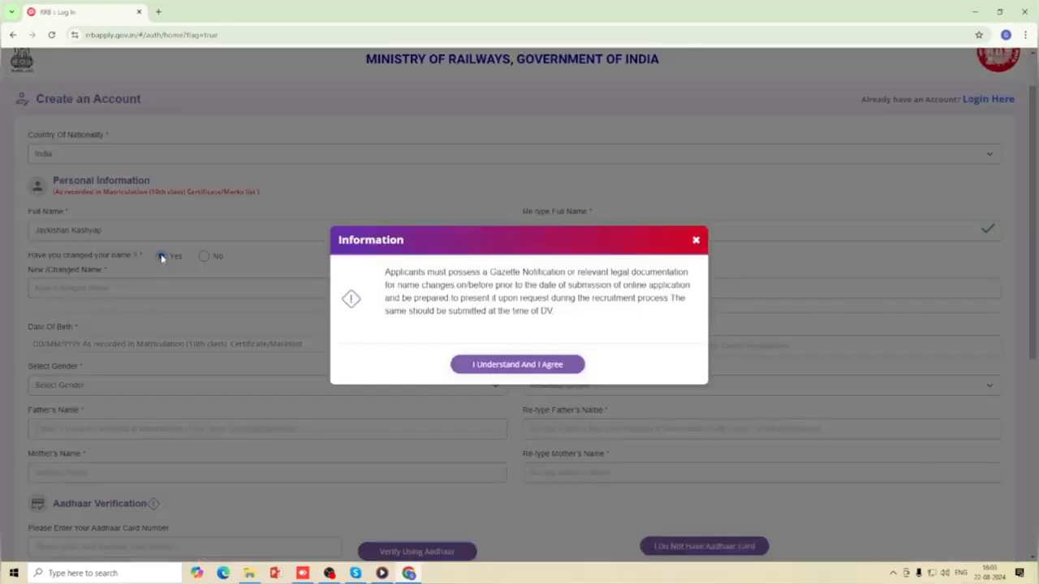
{"action": "left_click", "coordinate": [510, 366]}
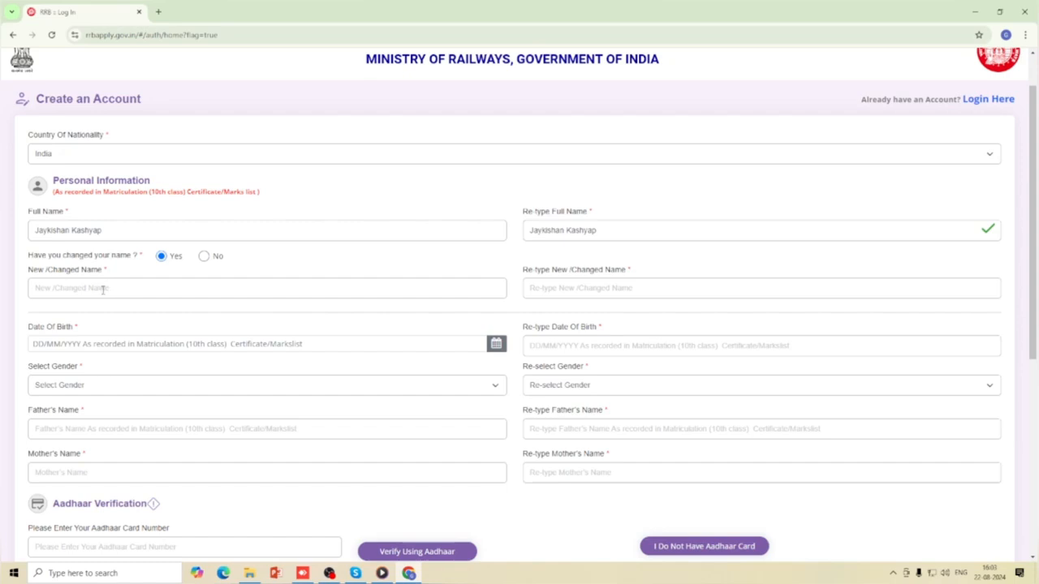
{"action": "left_click", "coordinate": [103, 289]}
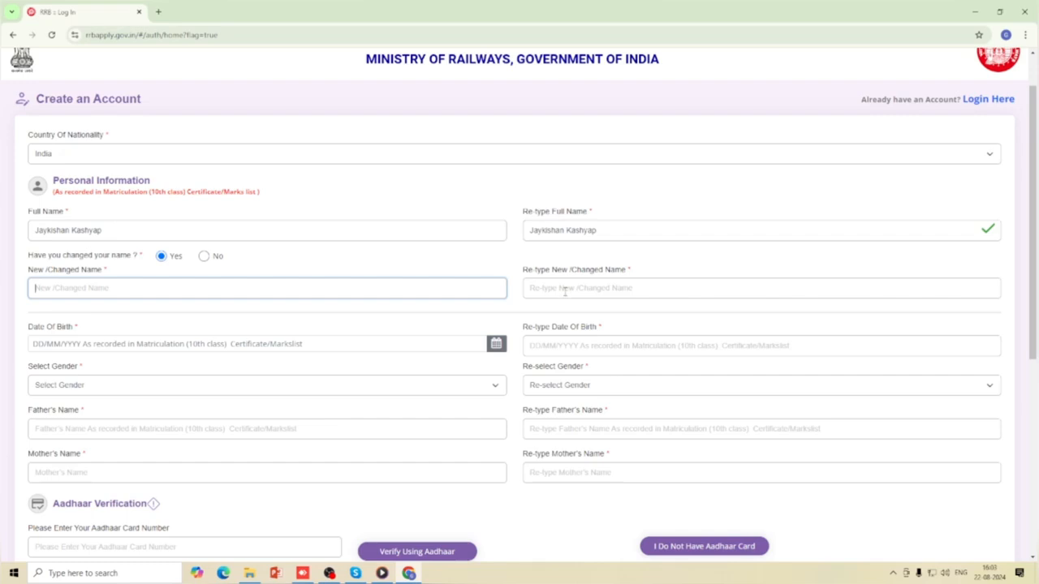
{"action": "left_click", "coordinate": [565, 292]}
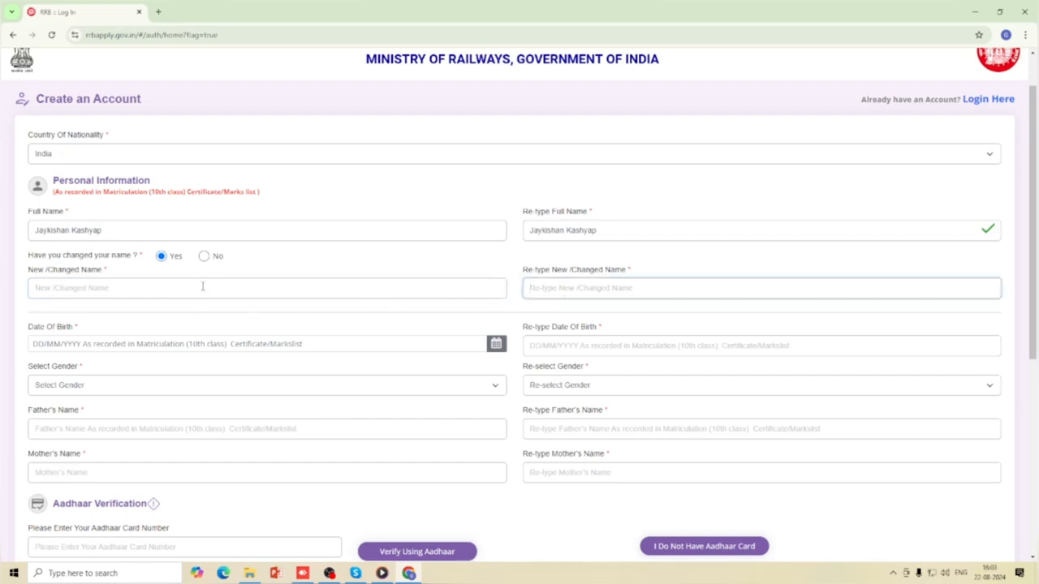
- Answer No to the changed-name question, and enter the applicant's date of birth in both the main and confirmation fields
{"action": "left_click", "coordinate": [204, 257]}
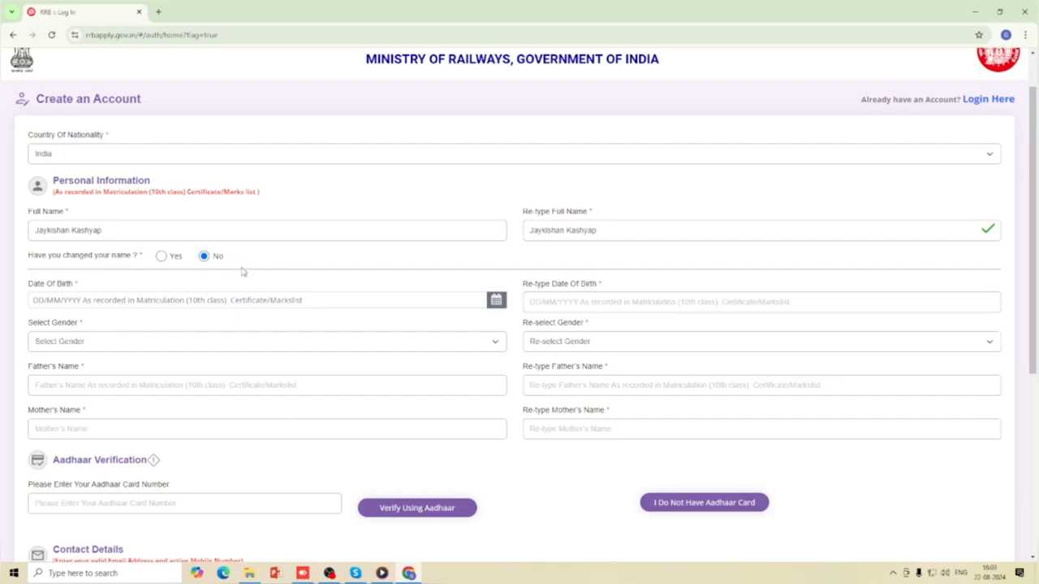
{"action": "left_click", "coordinate": [496, 301]}
{"action": "left_click", "coordinate": [109, 160]}
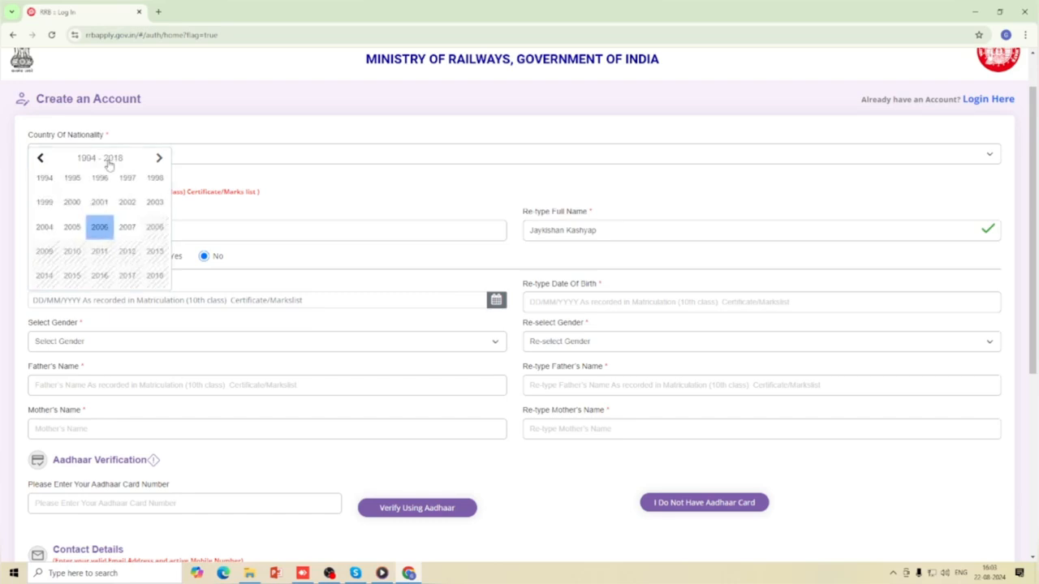
{"action": "left_click", "coordinate": [40, 158]}
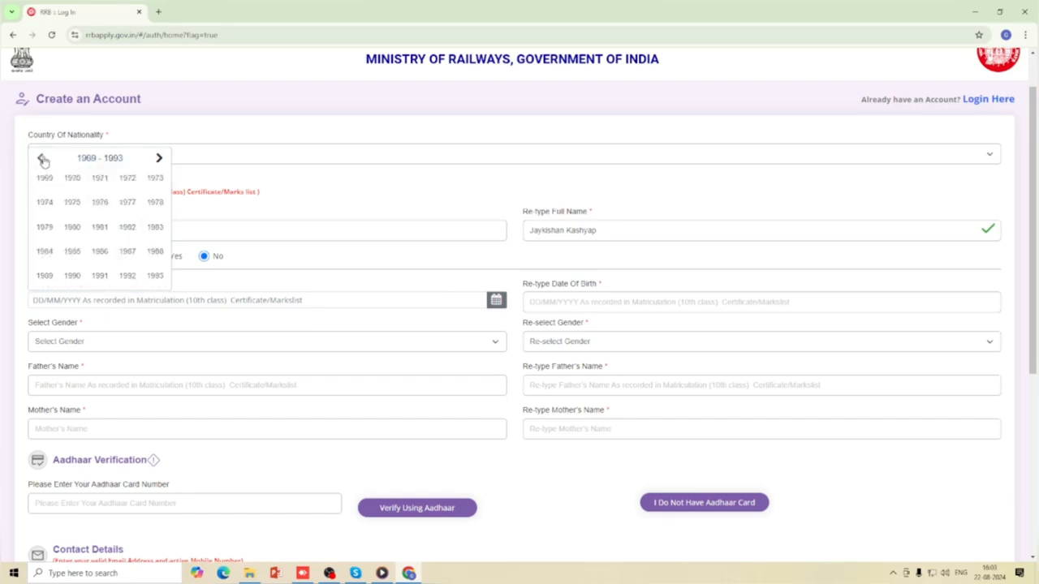
{"action": "left_click", "coordinate": [154, 277]}
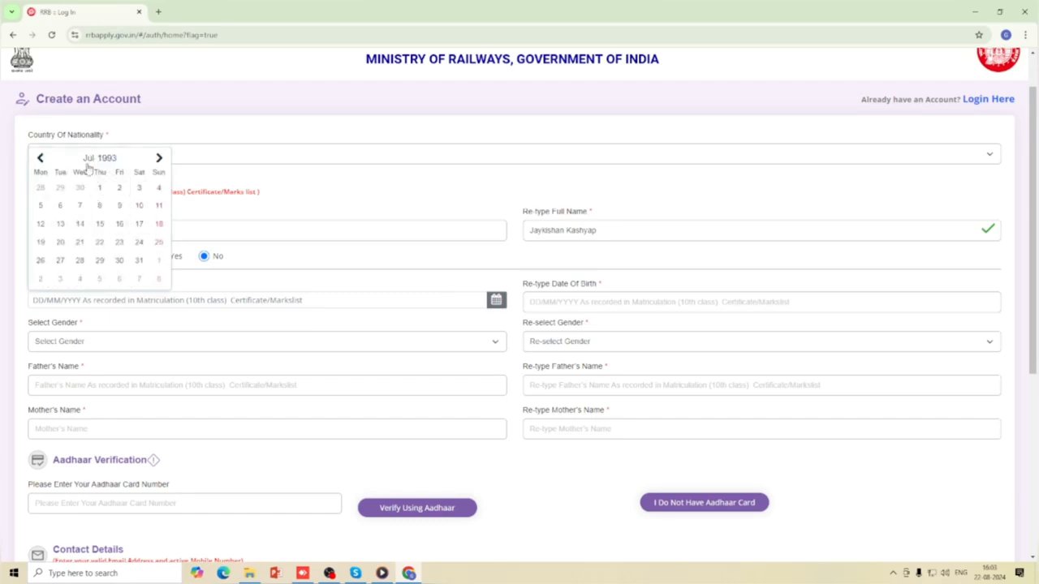
{"action": "left_click", "coordinate": [91, 160]}
{"action": "left_click", "coordinate": [144, 273]}
{"action": "left_click", "coordinate": [99, 242]}
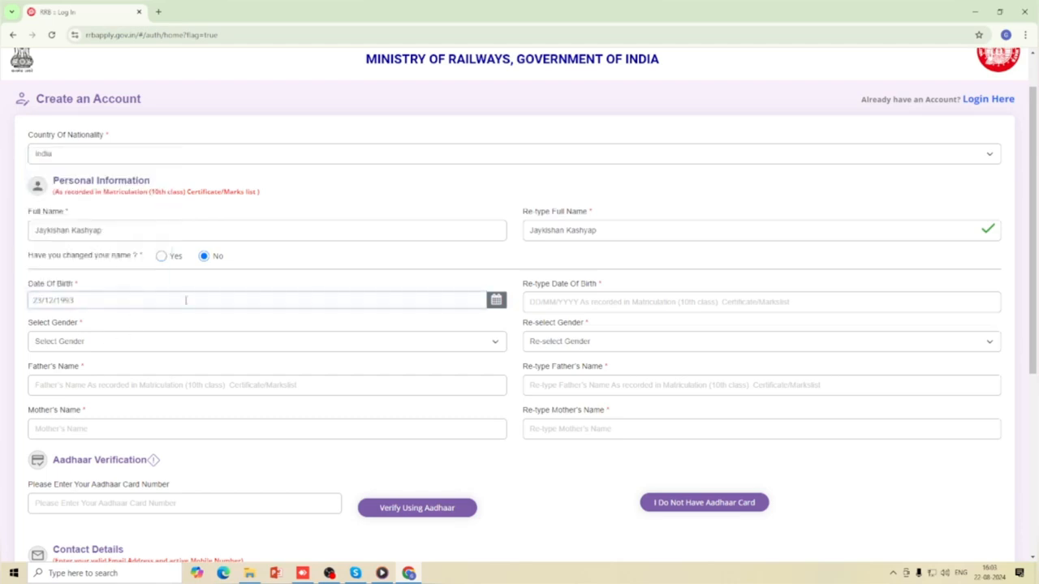
{"action": "left_click", "coordinate": [547, 302]}
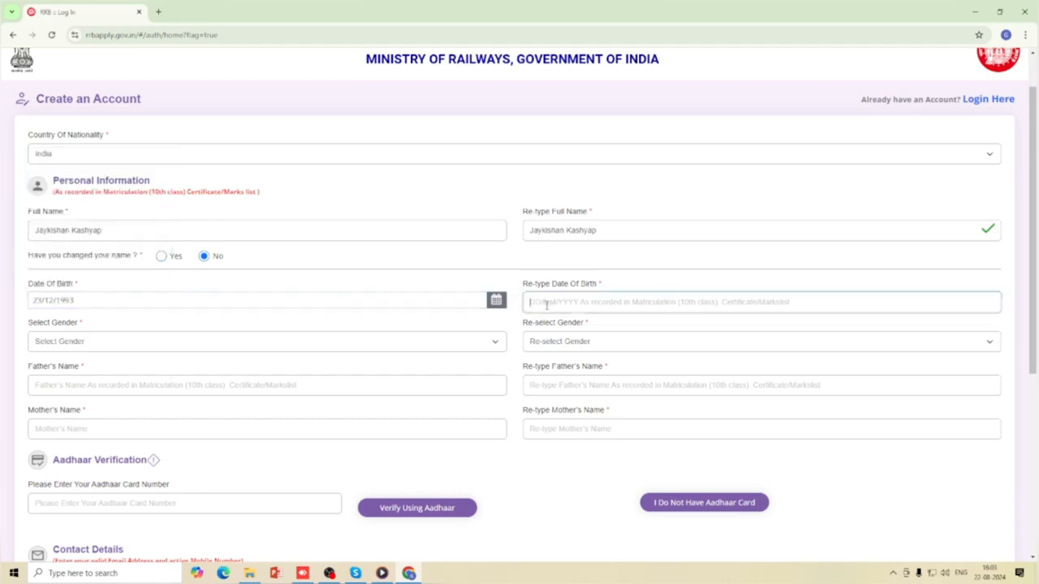
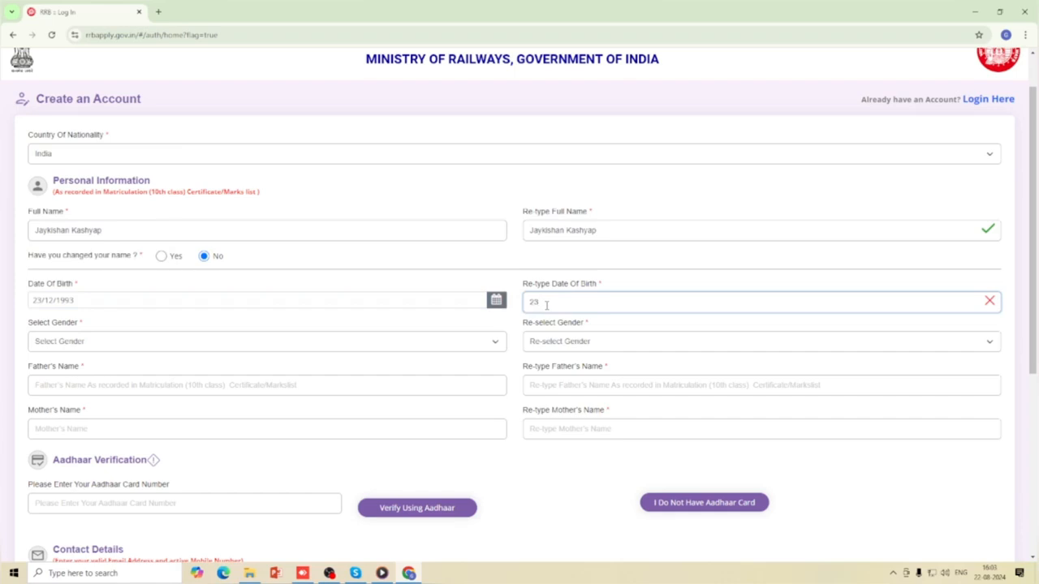
- Set the gender to Male in both the selection and confirmation fields
{"action": "scroll", "coordinate": [238, 317], "scroll_direction": "down", "scroll_amount": 1}
{"action": "left_click", "coordinate": [168, 293]}
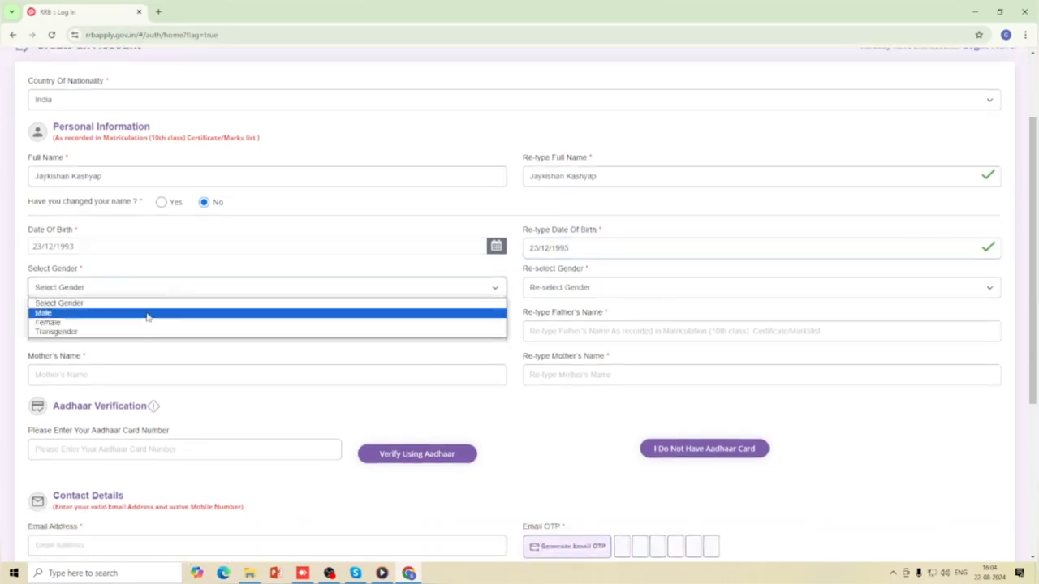
{"action": "left_click", "coordinate": [147, 315]}
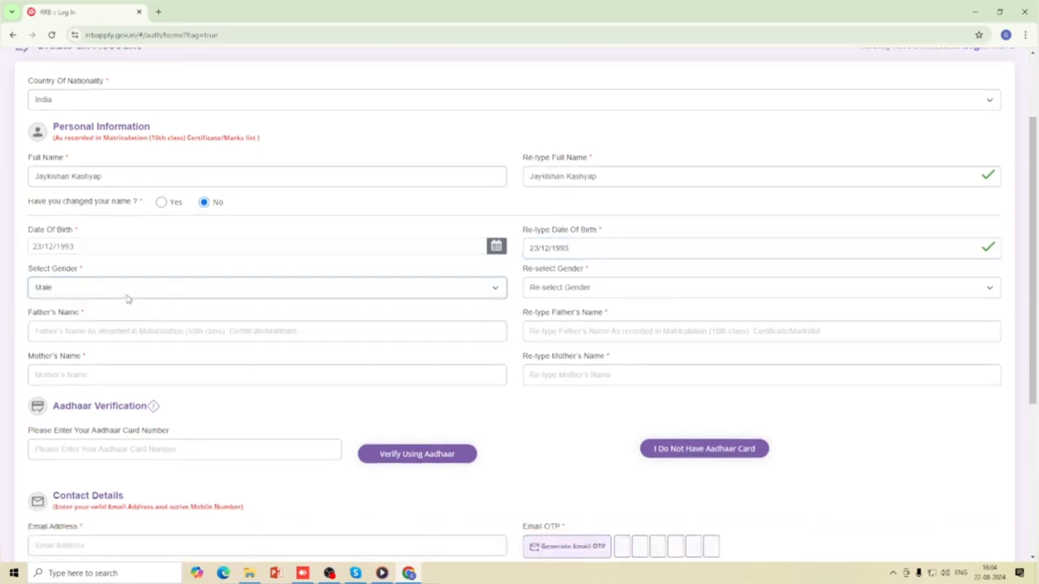
{"action": "left_click", "coordinate": [558, 291]}
{"action": "left_click", "coordinate": [562, 312]}
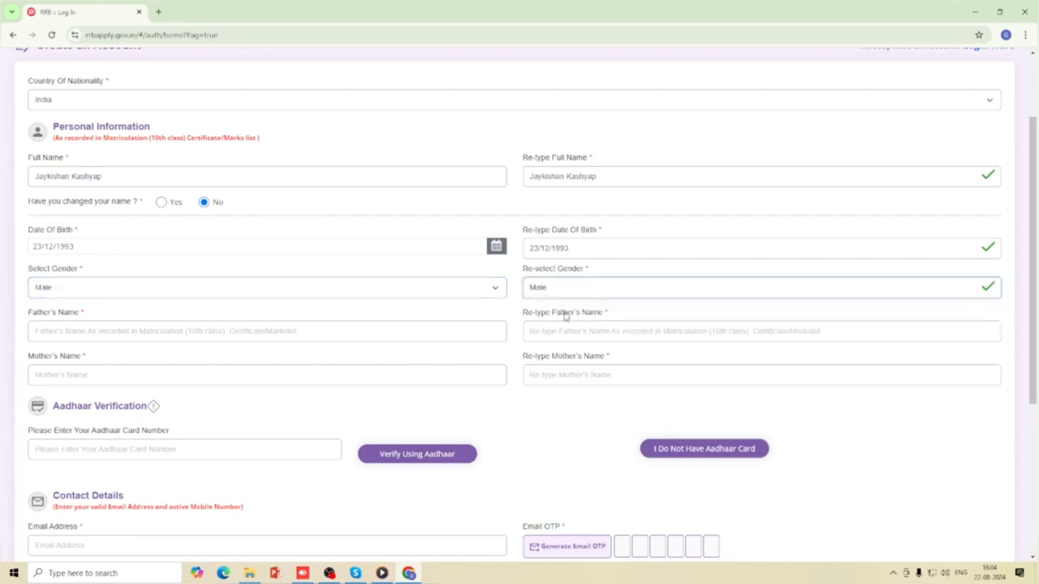
- Enter the father's full name and repeat it in the confirmation field
{"action": "scroll", "coordinate": [556, 294], "scroll_direction": "down", "scroll_amount": 1}
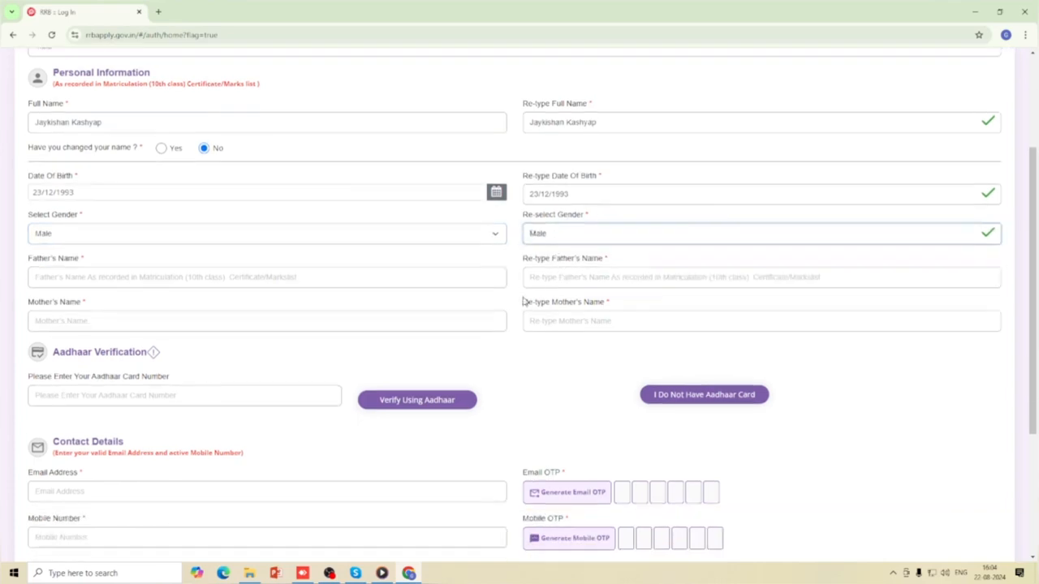
{"action": "left_click", "coordinate": [218, 277]}
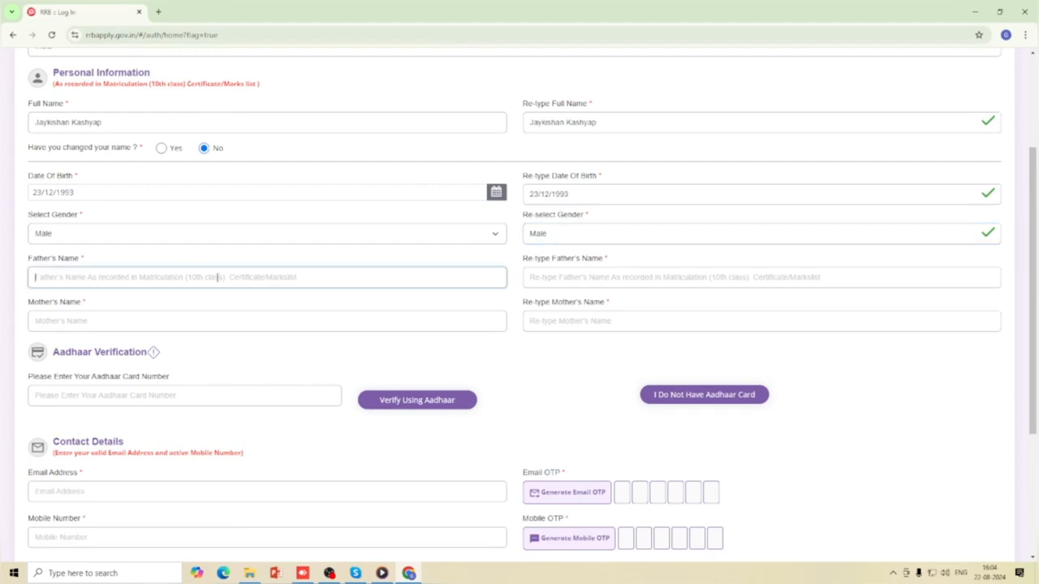
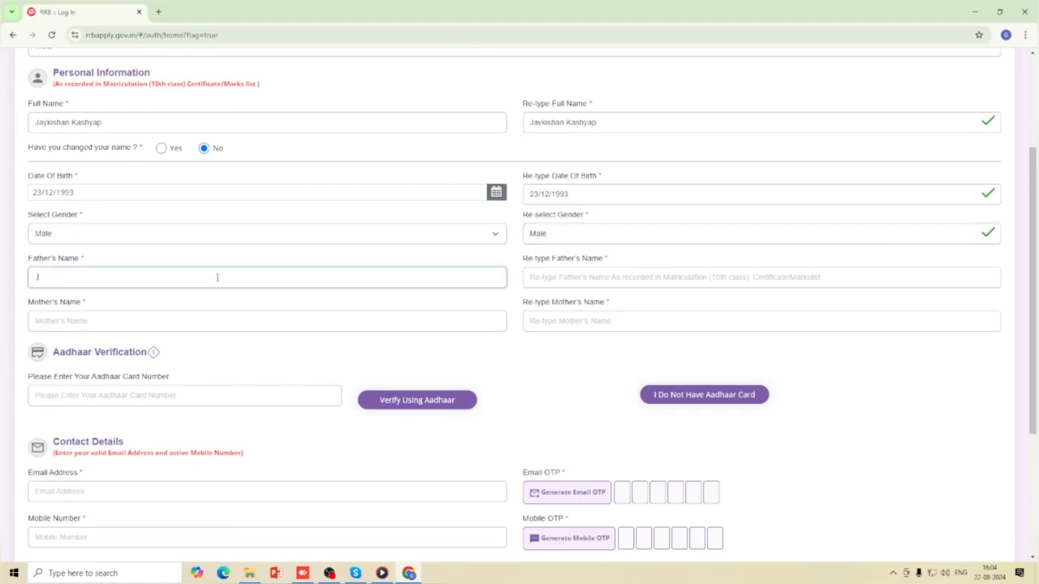
{"action": "left_click", "coordinate": [562, 278]}
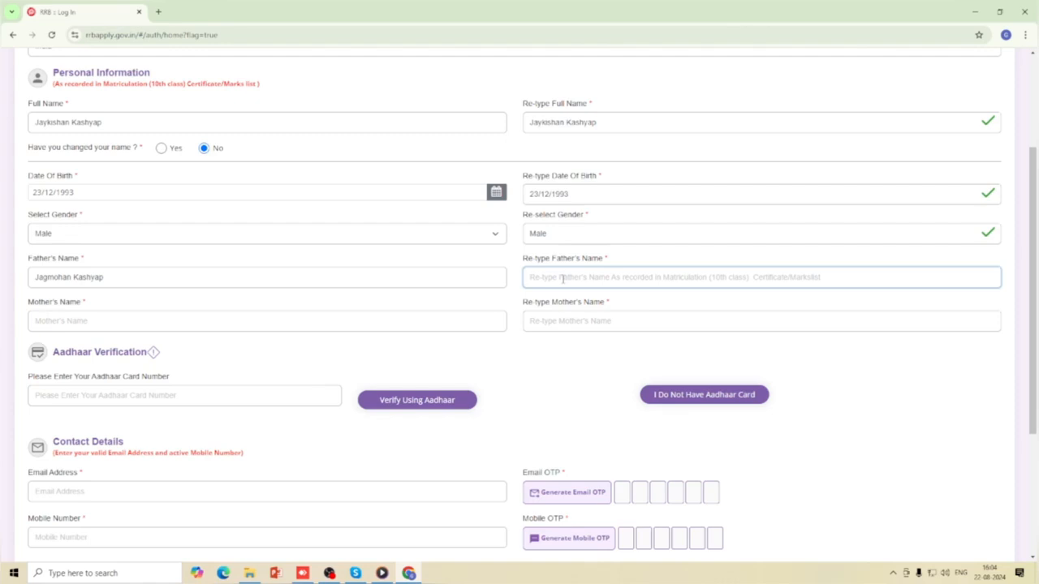
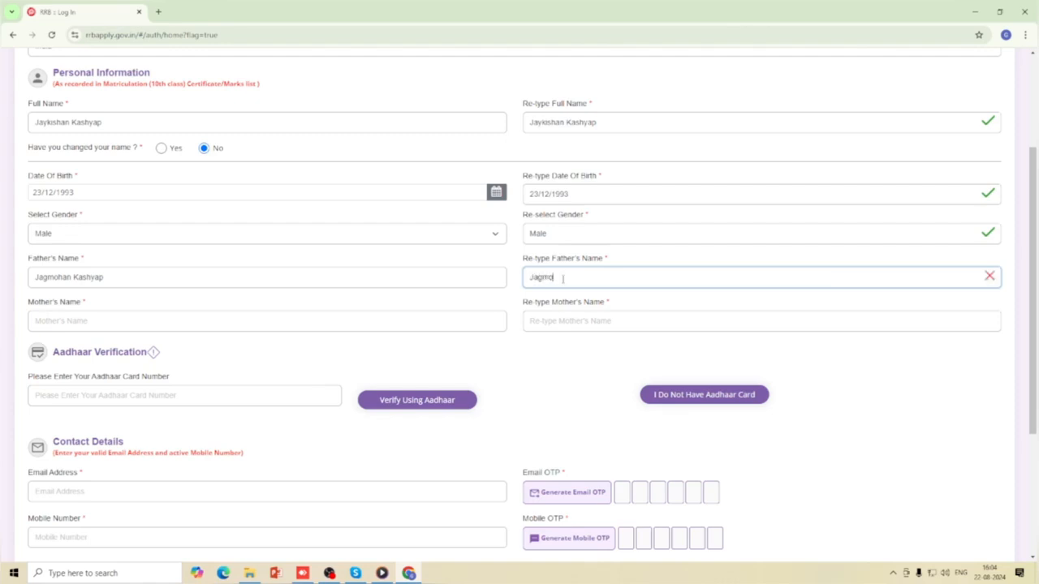
- Enter the mother's full name and repeat it in the confirmation field
{"action": "left_click", "coordinate": [395, 321]}
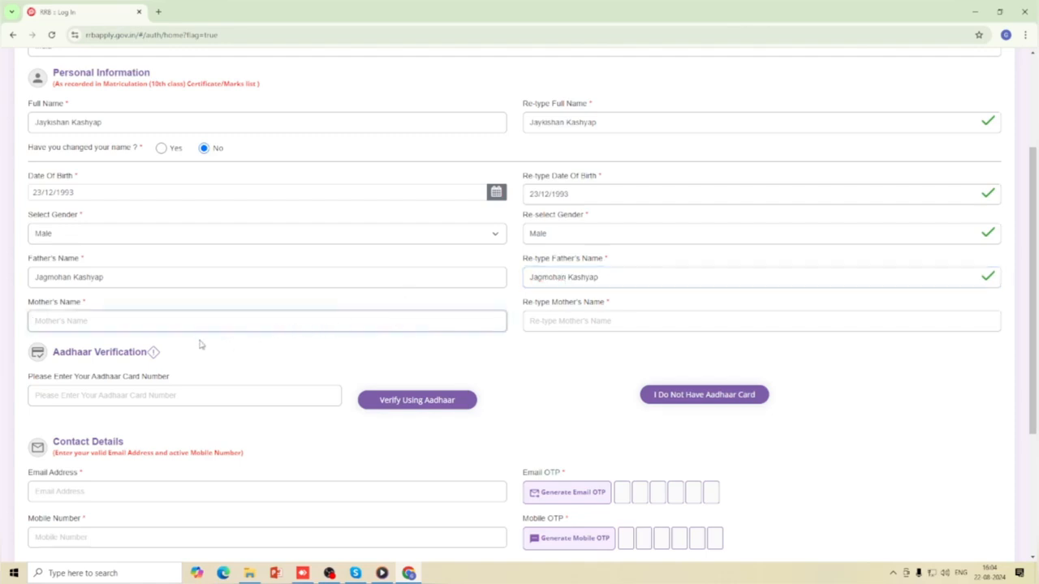
{"action": "left_click", "coordinate": [550, 320]}
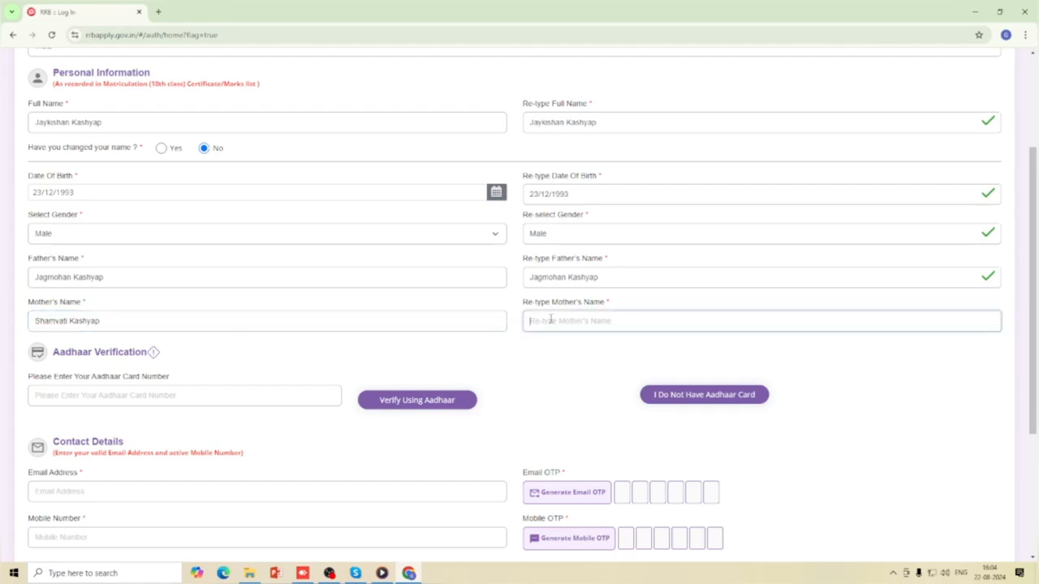
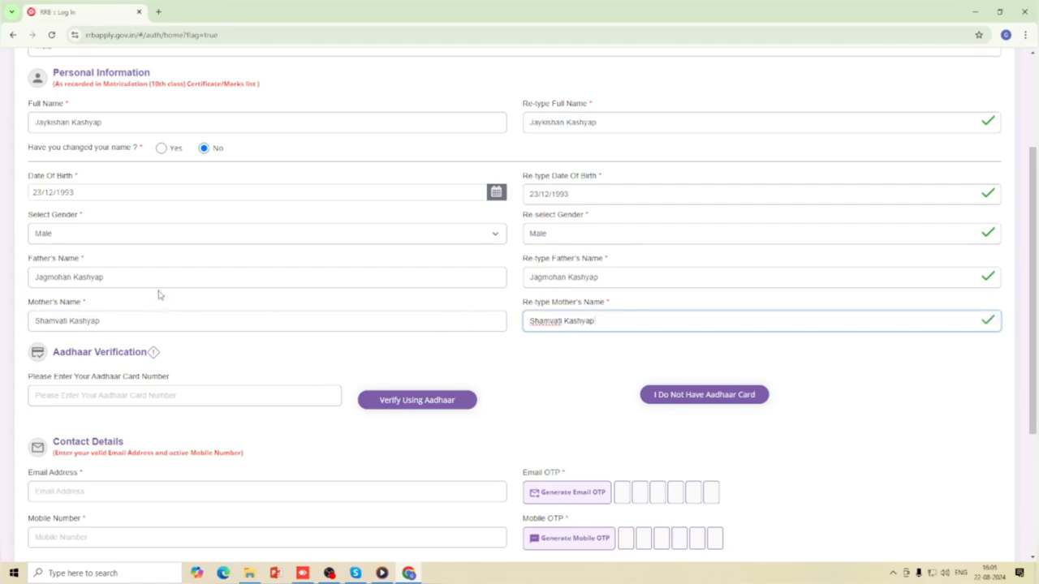
- Open the no-Aadhaar alternative to view its proof-of-ID choices, and return to Aadhaar verification
{"action": "scroll", "coordinate": [239, 298], "scroll_direction": "down", "scroll_amount": 1}
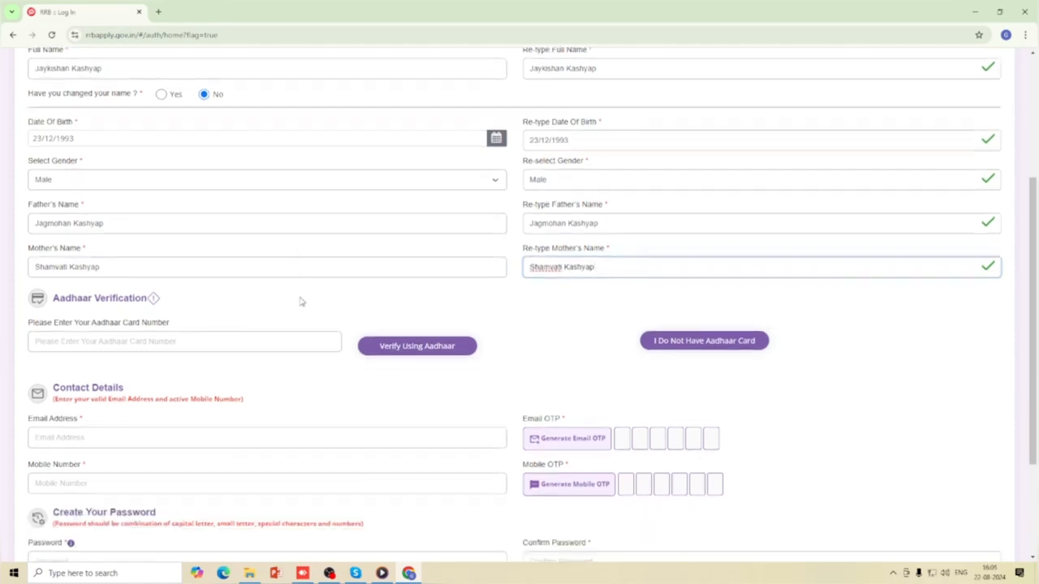
{"action": "scroll", "coordinate": [300, 301], "scroll_direction": "down", "scroll_amount": 1}
{"action": "left_click", "coordinate": [229, 266]}
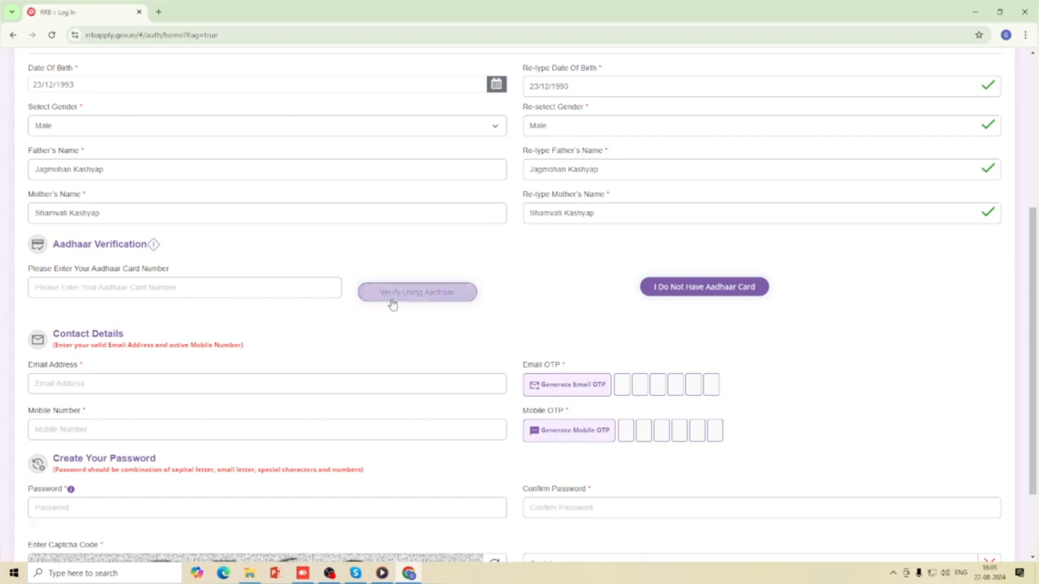
{"action": "left_click", "coordinate": [691, 291]}
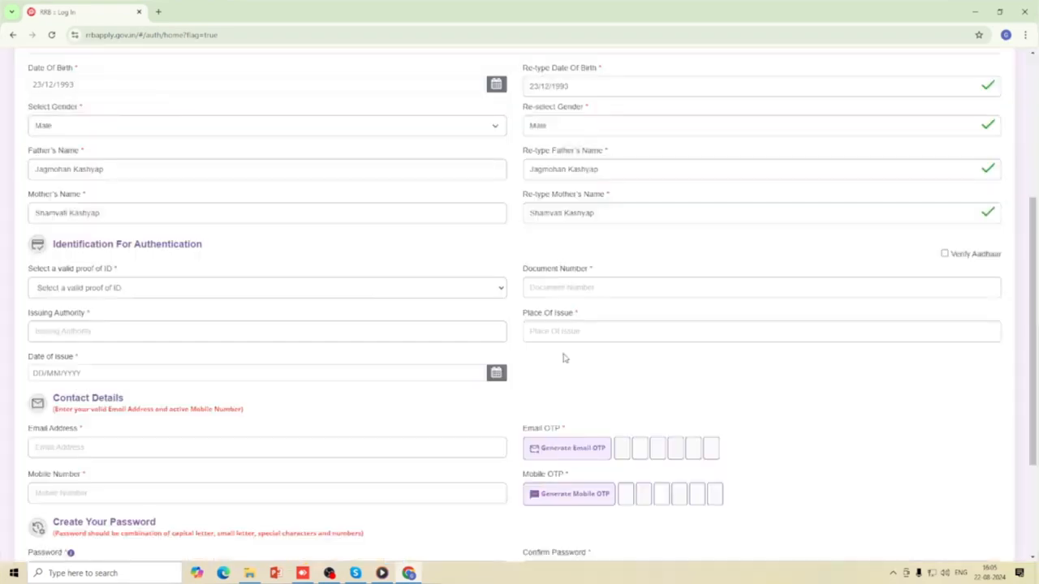
{"action": "left_click", "coordinate": [566, 359]}
{"action": "left_click", "coordinate": [128, 289]}
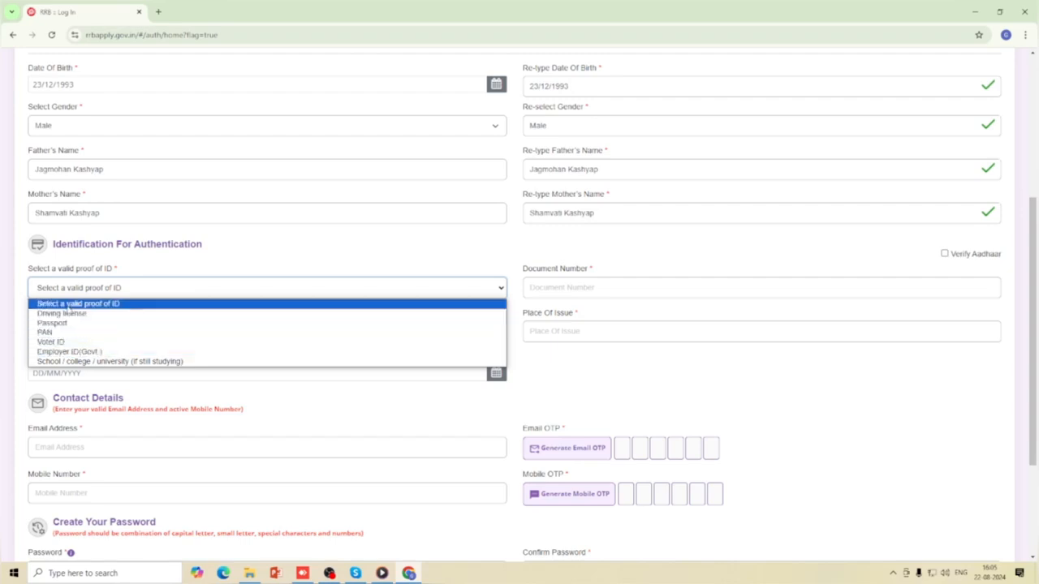
{"action": "left_click", "coordinate": [126, 287]}
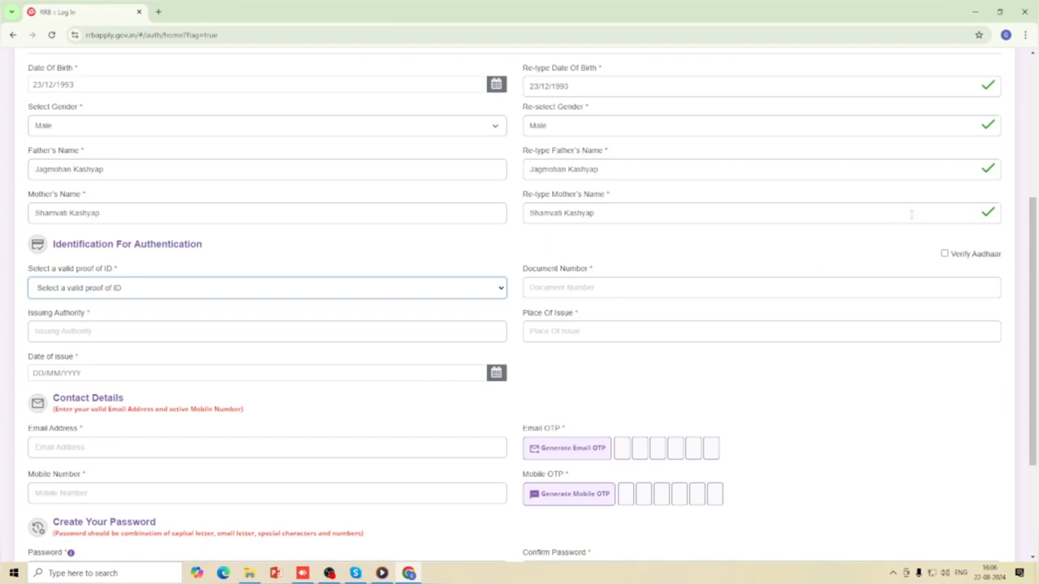
{"action": "left_click", "coordinate": [945, 256]}
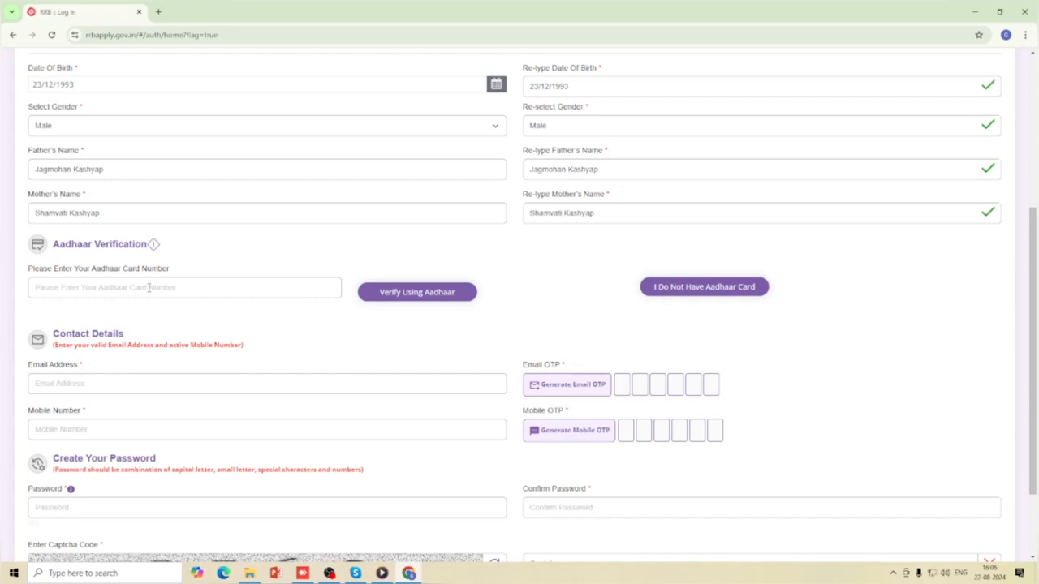
- Enter the applicant's Aadhaar card number and start the verification using Aadhaar
{"action": "left_click", "coordinate": [147, 287]}
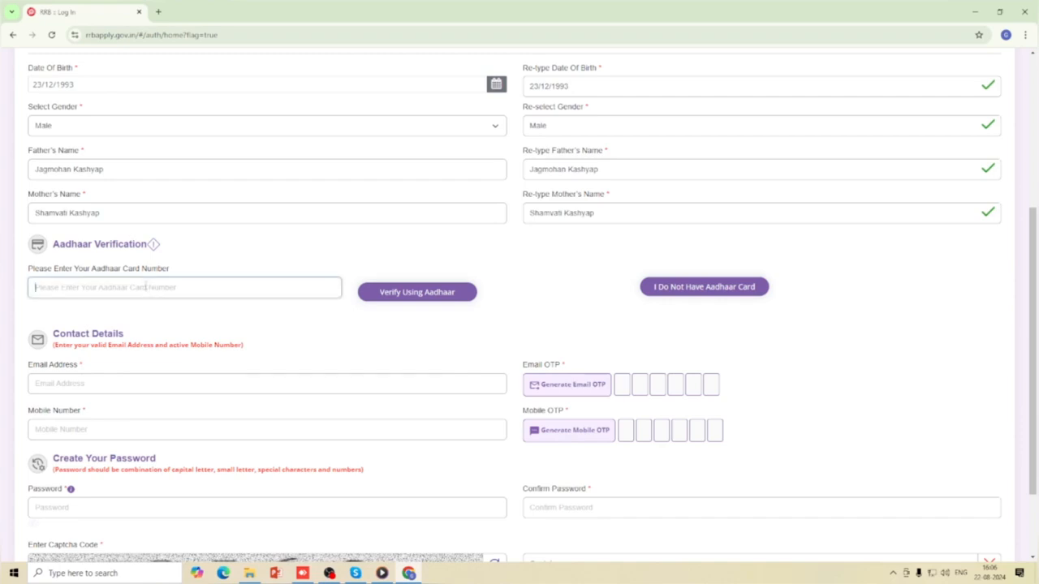
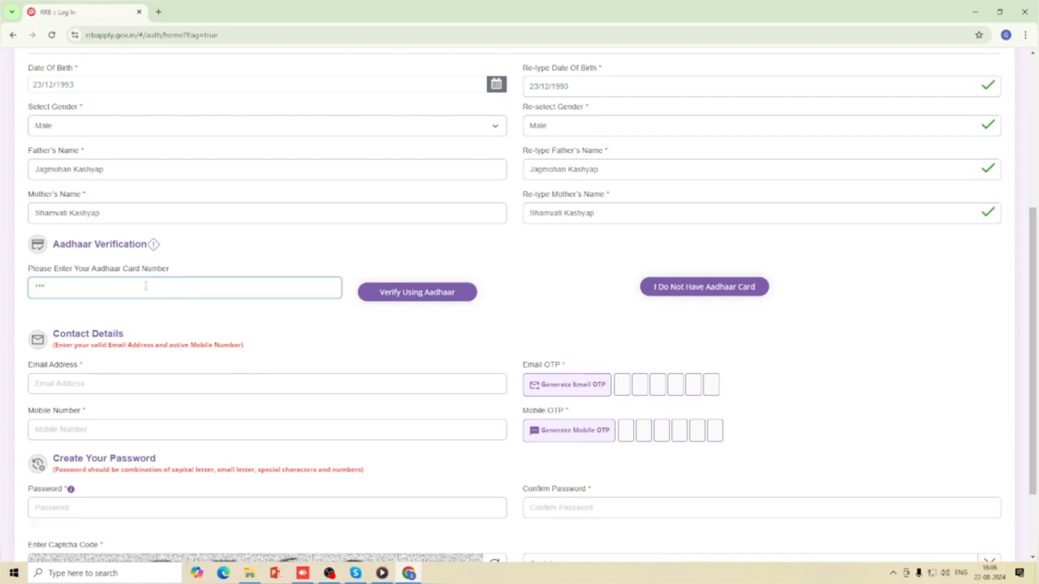
{"action": "left_click", "coordinate": [414, 294]}
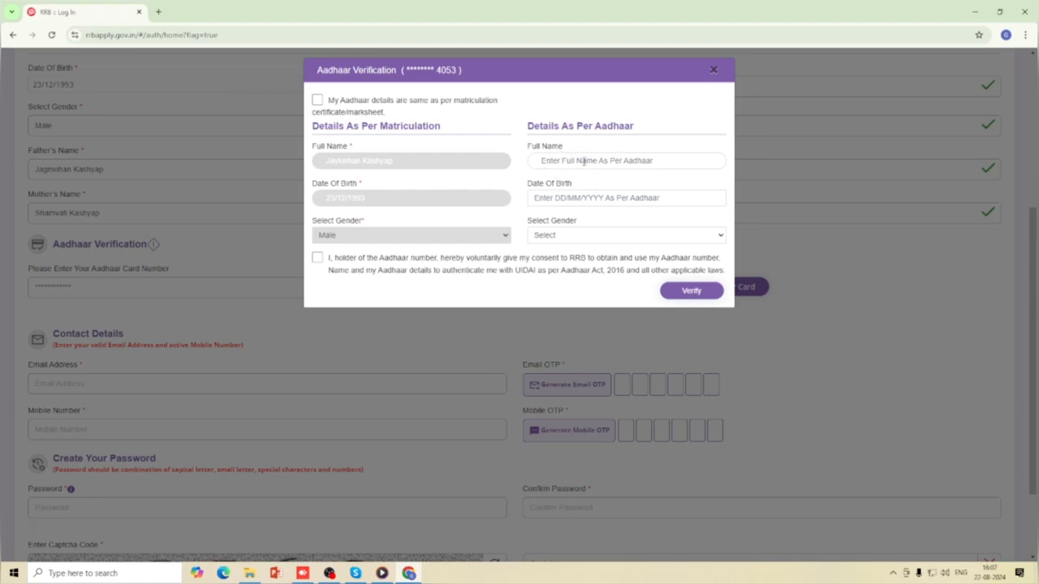
- Try and clear the option that Aadhaar details match the matriculation certificate, and give consent to Aadhaar authentication
{"action": "left_click", "coordinate": [316, 100]}
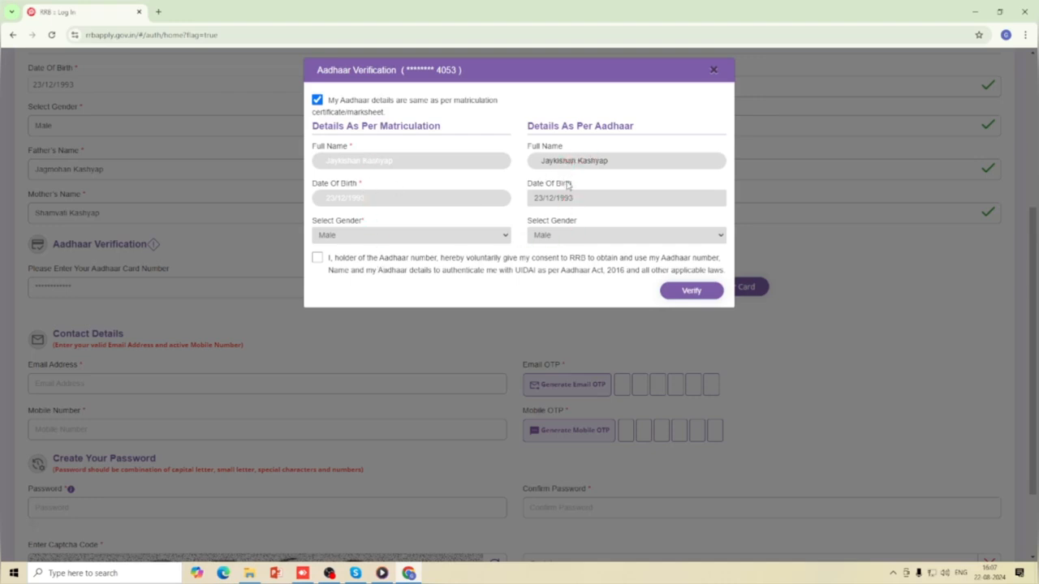
{"action": "left_click", "coordinate": [317, 101]}
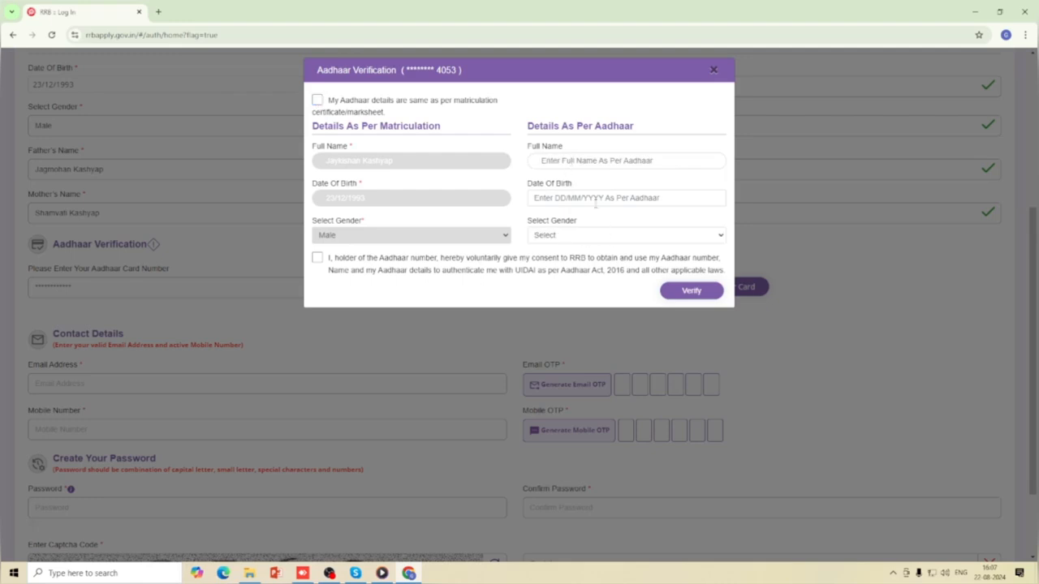
{"action": "left_click", "coordinate": [317, 258]}
- Fill in the full name, date of birth and gender Male as per Aadhaar, and verify the details
{"action": "left_click", "coordinate": [551, 161]}
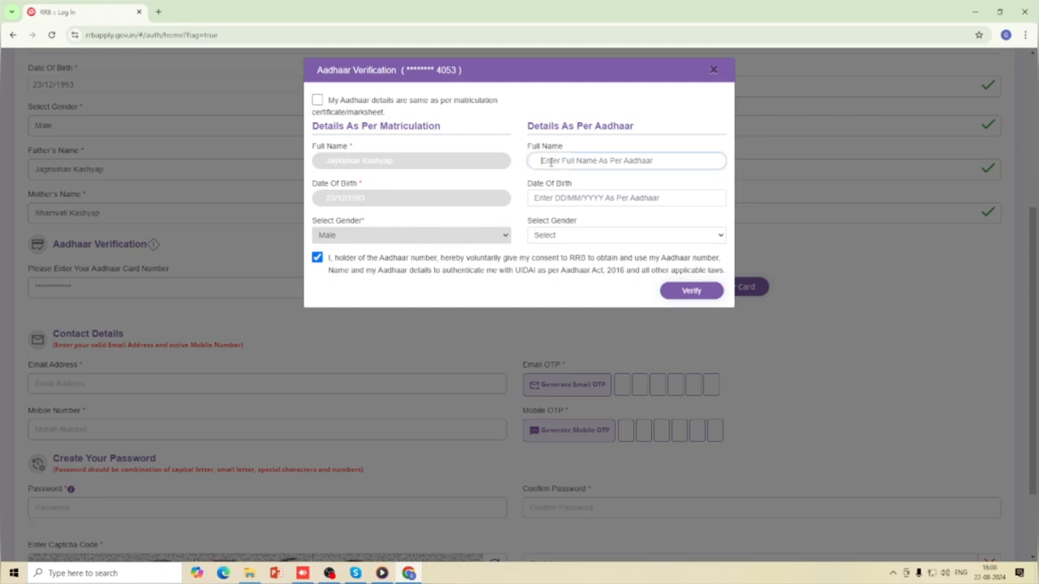
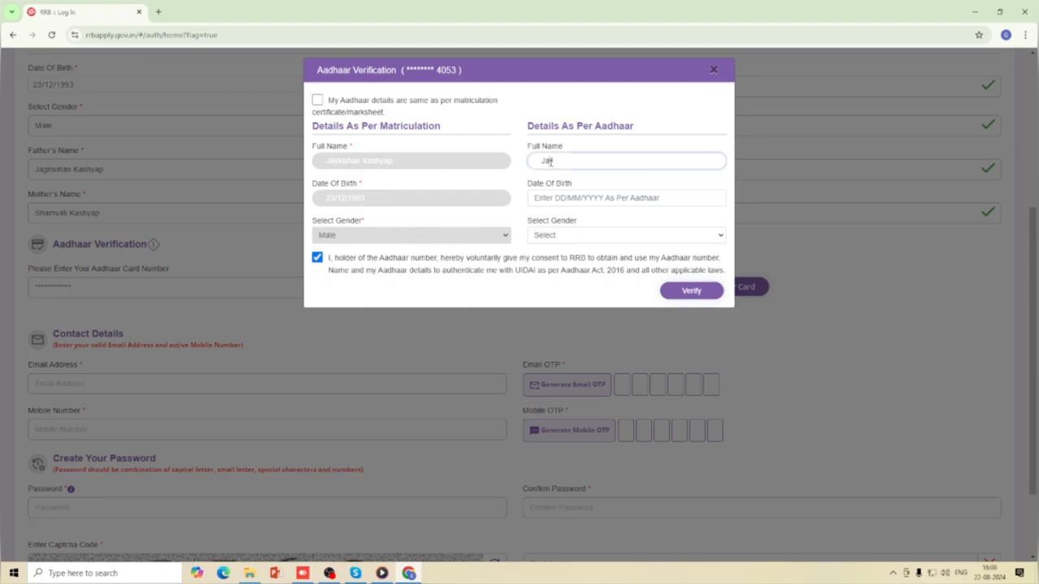
{"action": "left_click", "coordinate": [559, 200]}
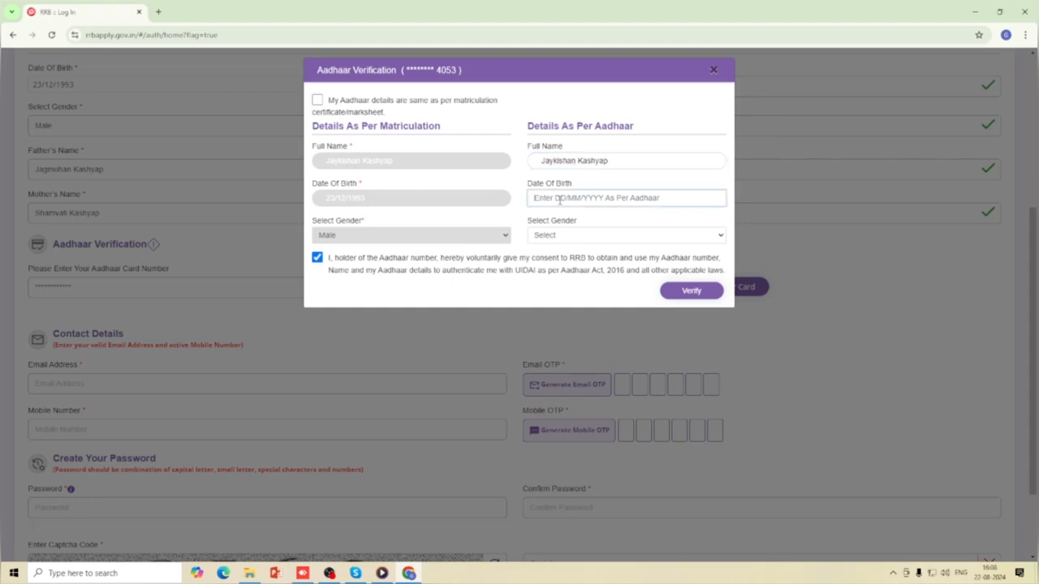
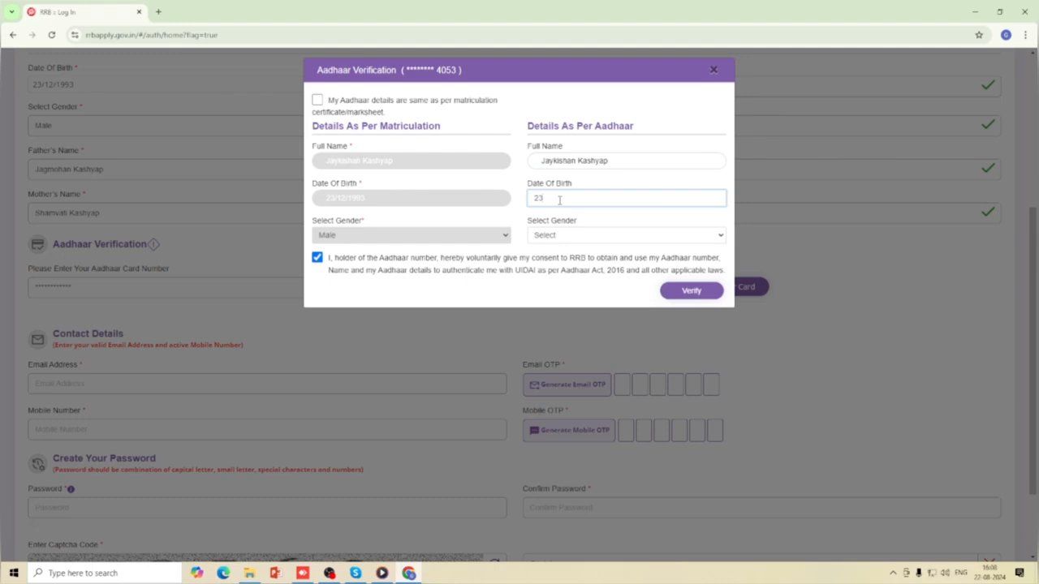
{"action": "left_click", "coordinate": [555, 235]}
{"action": "left_click", "coordinate": [558, 255]}
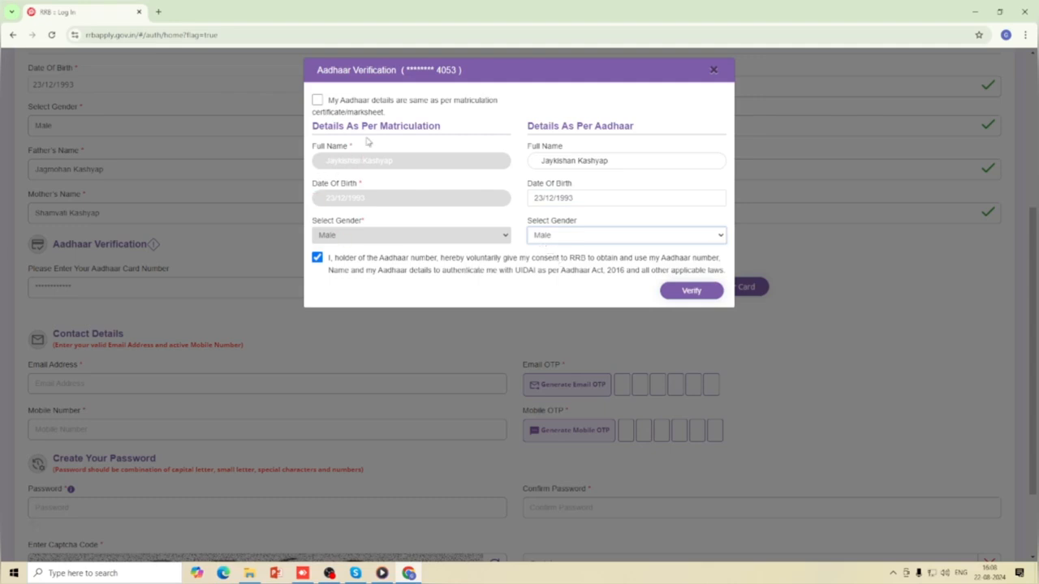
{"action": "left_click", "coordinate": [686, 292]}
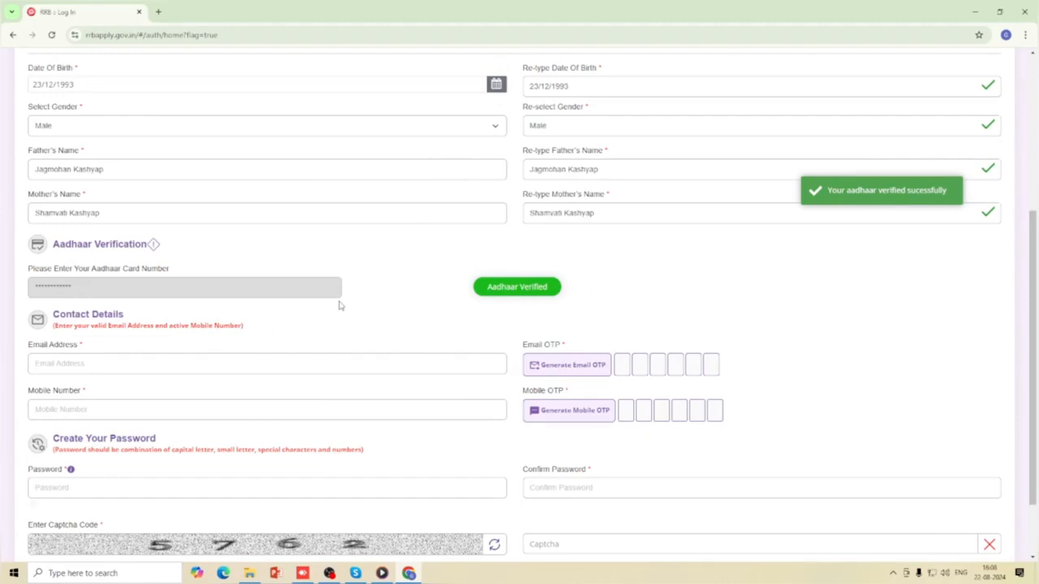
- Enter the applicant's email address in the contact details and generate the email OTP
{"action": "scroll", "coordinate": [394, 299], "scroll_direction": "down", "scroll_amount": 1}
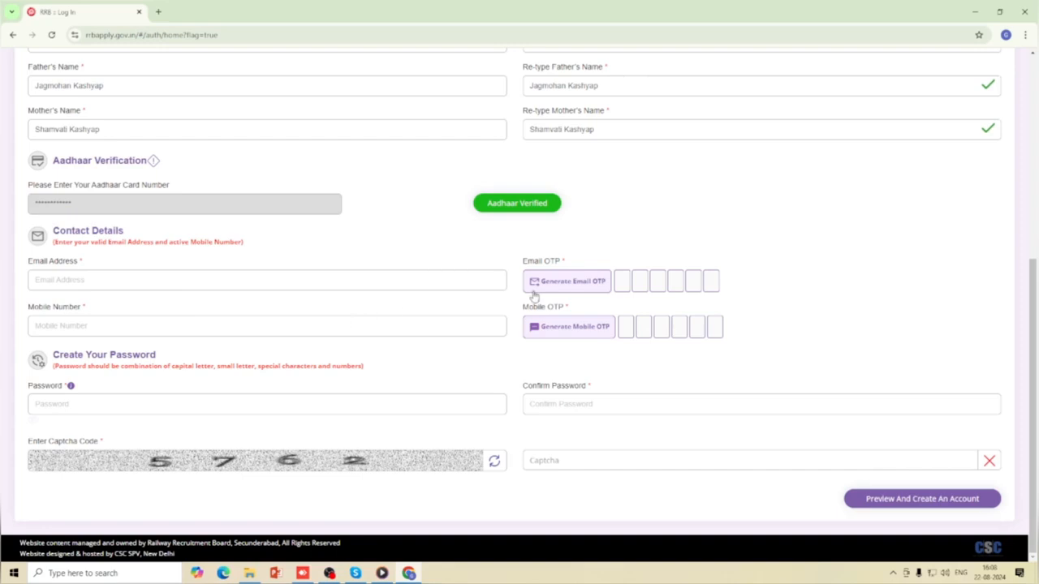
{"action": "left_click", "coordinate": [87, 279]}
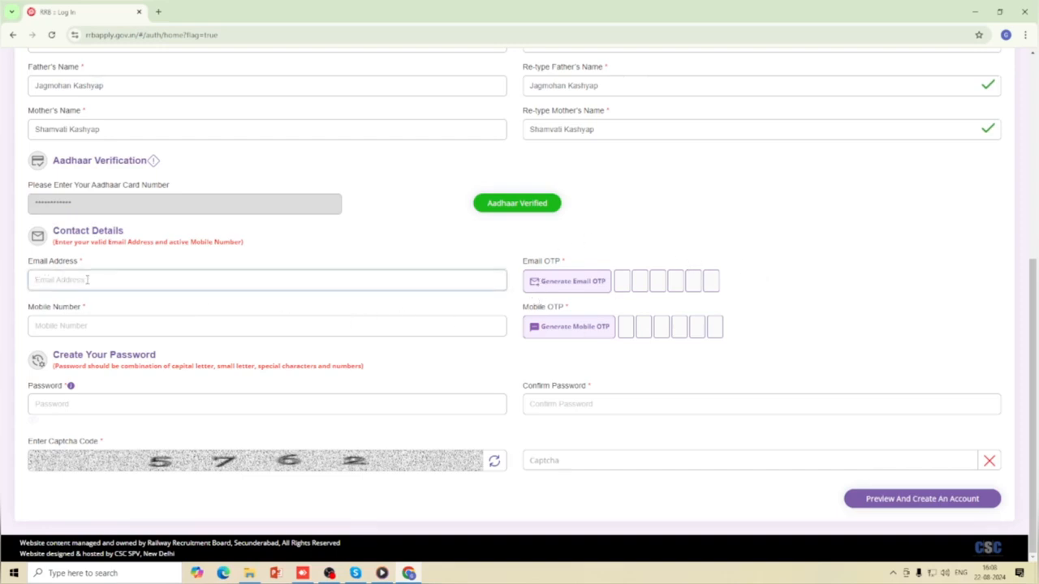
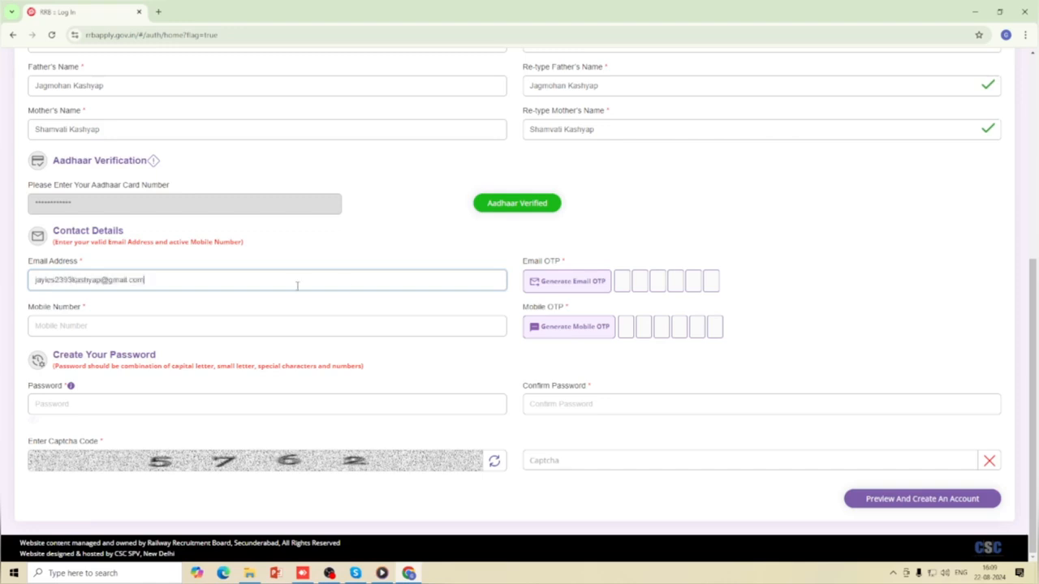
{"action": "left_click", "coordinate": [559, 283]}
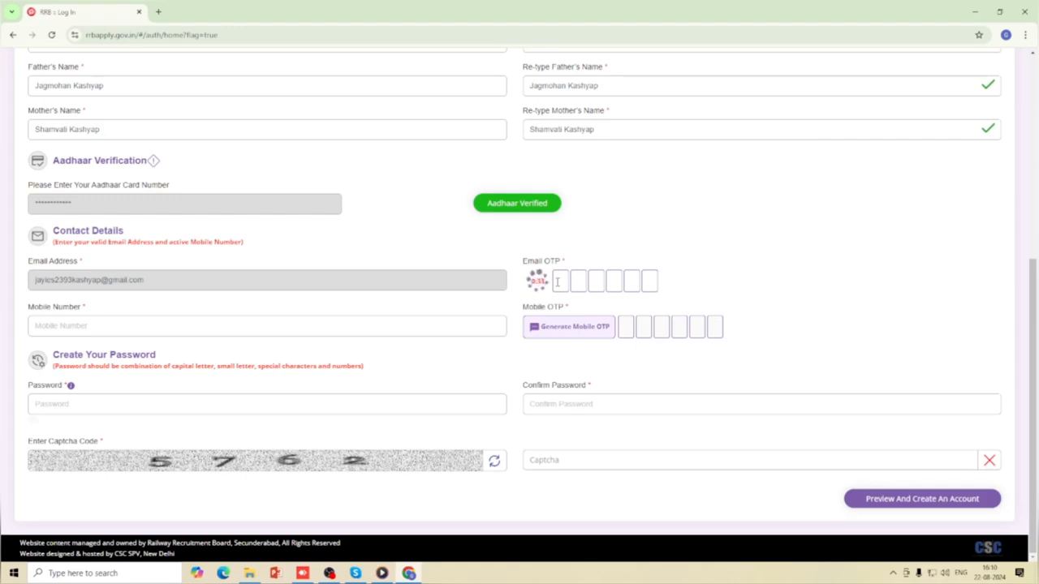
- Enter the six-digit verification code in the Email OTP boxes
{"action": "left_click", "coordinate": [559, 282]}
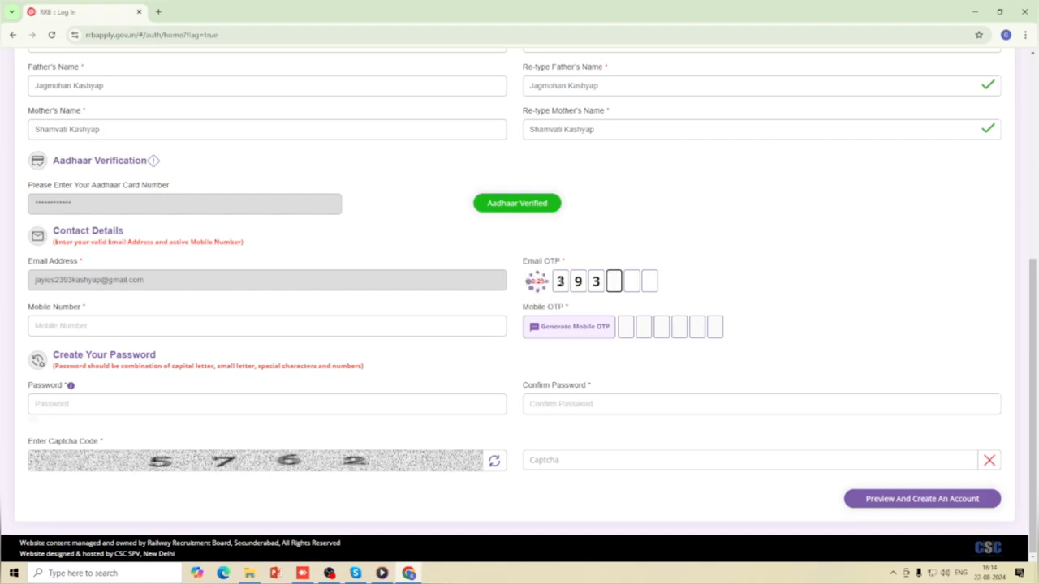
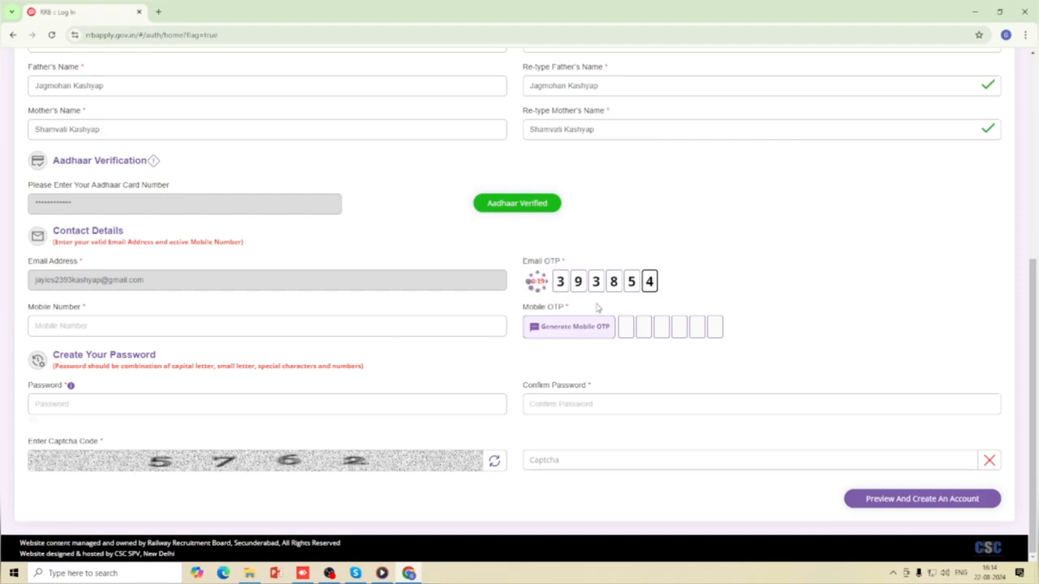
- Enter the applicant's mobile number in the contact details and generate the mobile OTP
{"action": "left_click", "coordinate": [178, 323]}
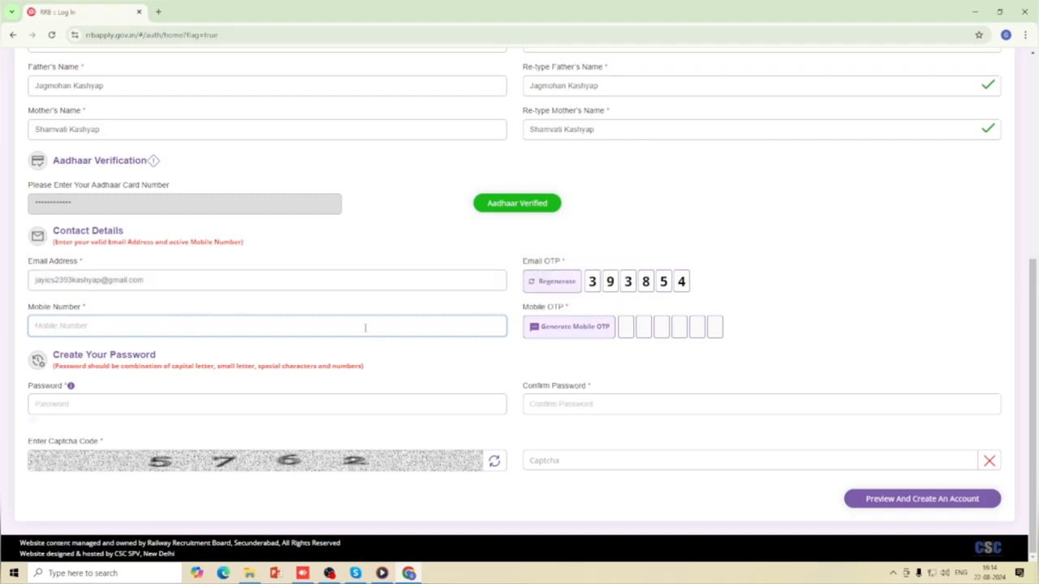
{"action": "left_click", "coordinate": [557, 327]}
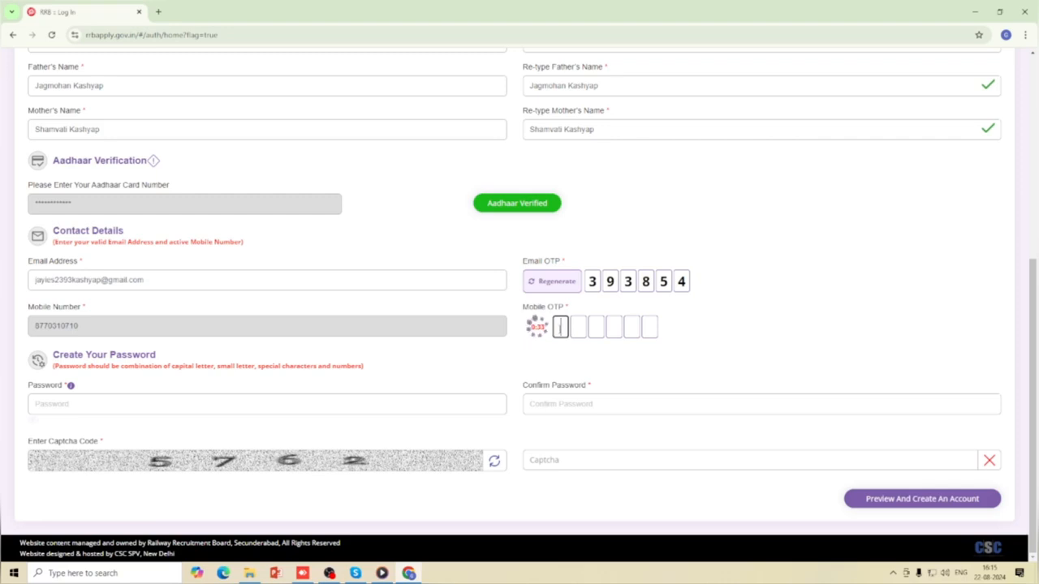
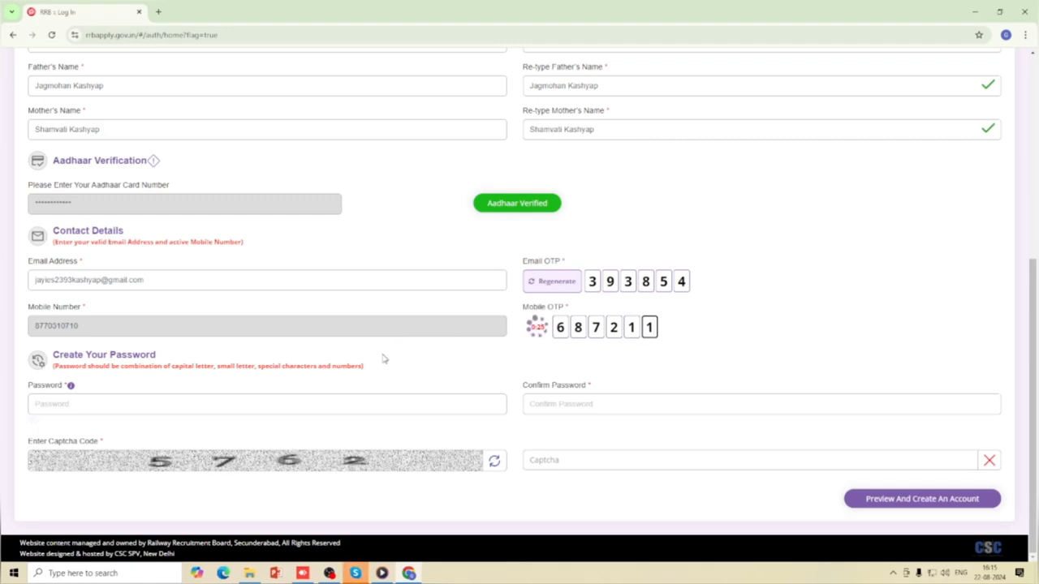
- Enter the new account password in the Password field and repeat it in the Confirm Password field
{"action": "left_click", "coordinate": [384, 397]}
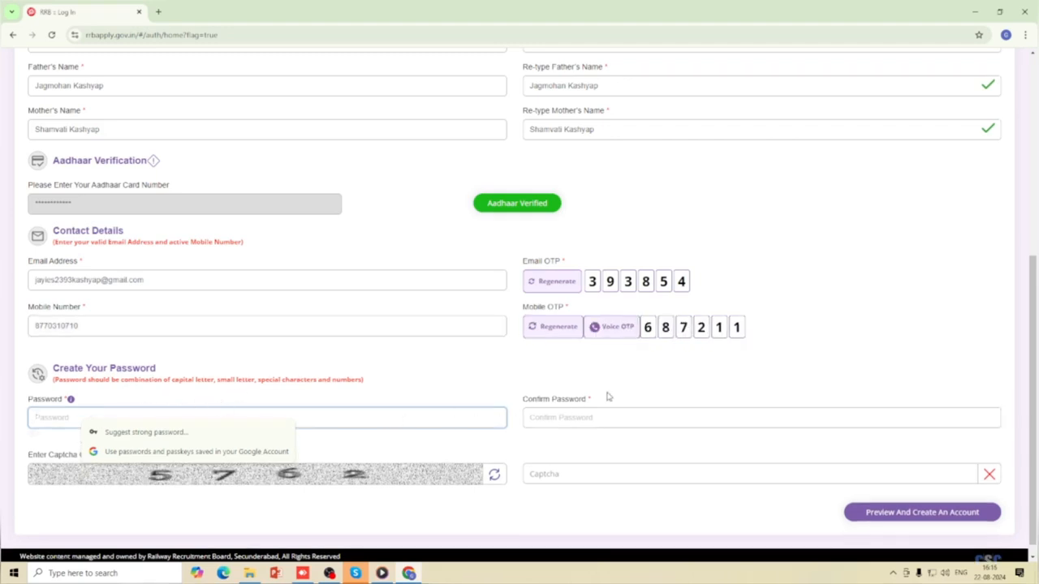
{"action": "scroll", "coordinate": [494, 372], "scroll_direction": "down", "scroll_amount": 1}
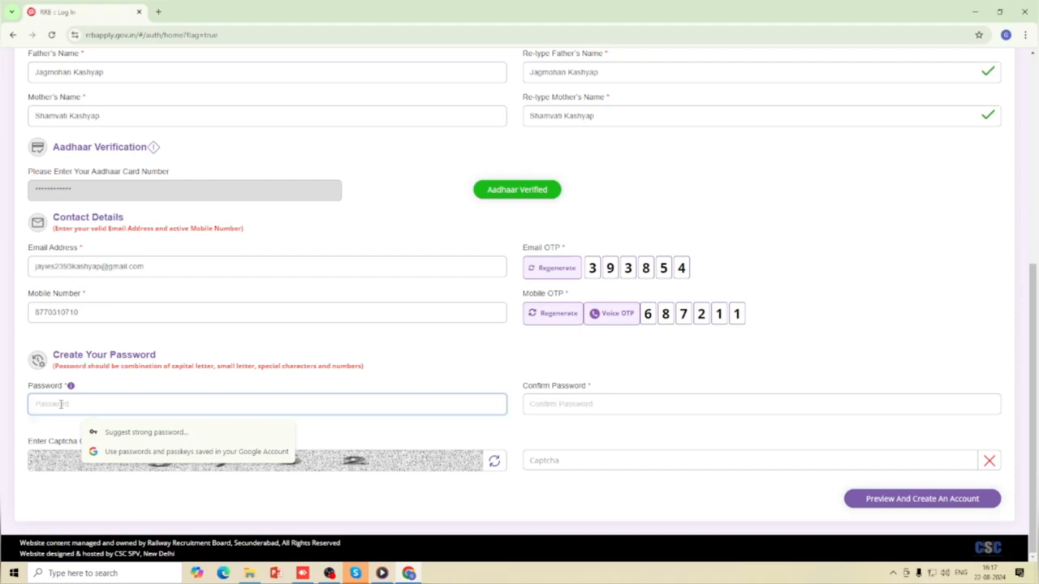
{"action": "type", "text": "J"}
{"action": "left_click", "coordinate": [568, 406]}
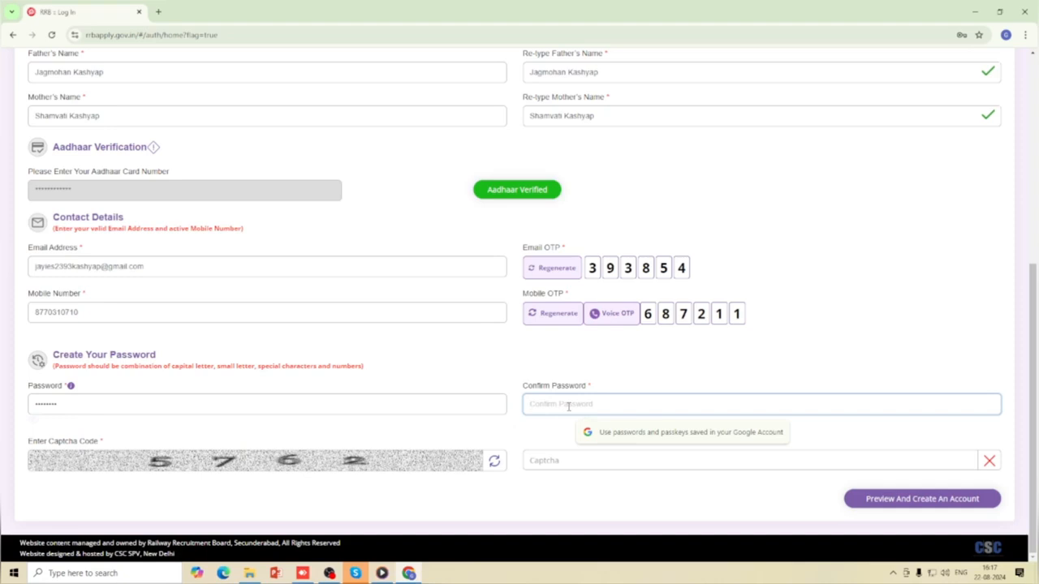
{"action": "type", "text": "*"}
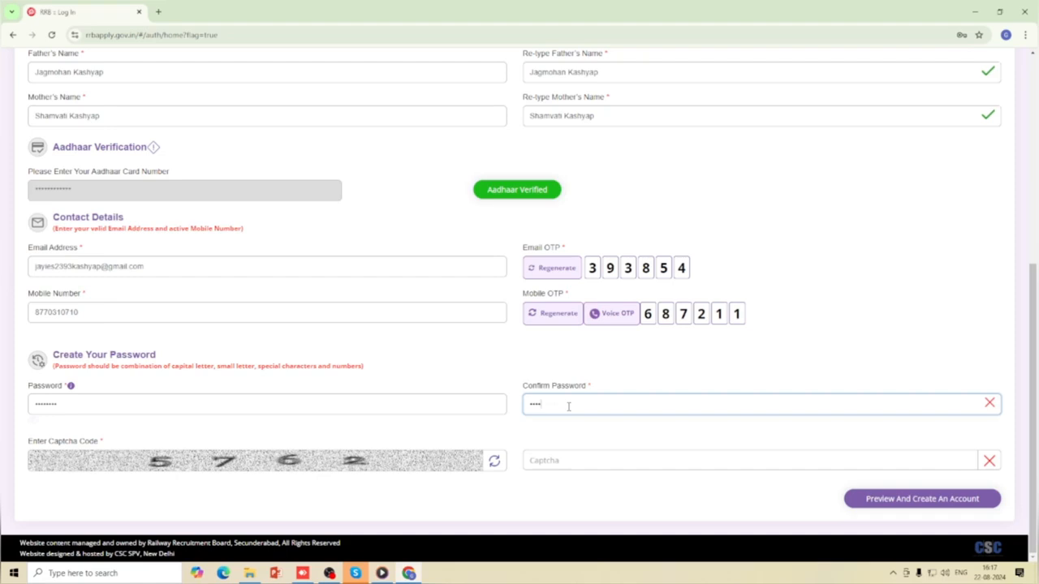
{"action": "type", "text": "*"}
- Enter the displayed captcha code in the registration form's Captcha field
{"action": "left_click", "coordinate": [574, 460]}
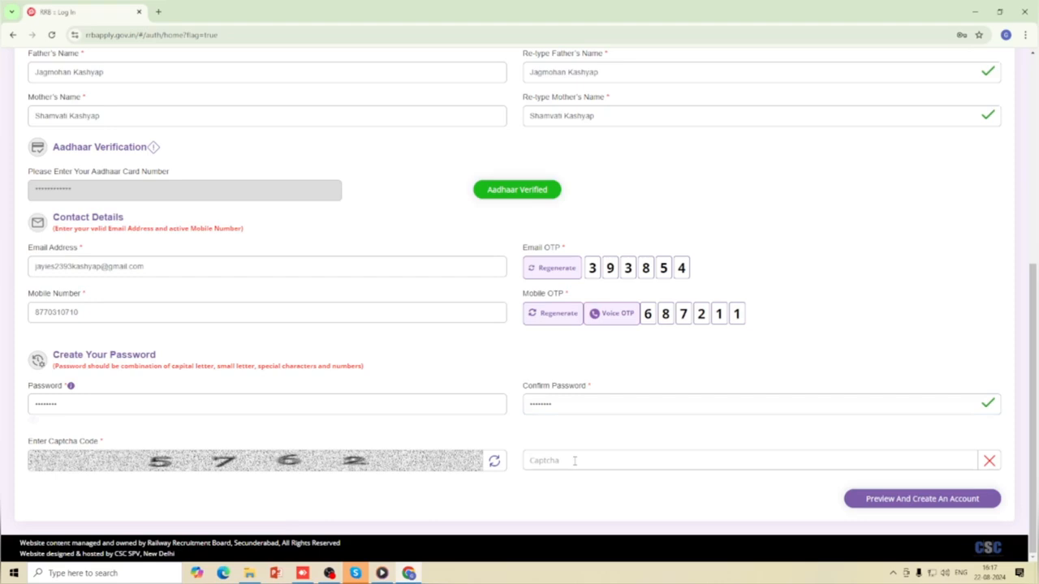
{"action": "type", "text": "5762"}
{"action": "left_click", "coordinate": [897, 505]}
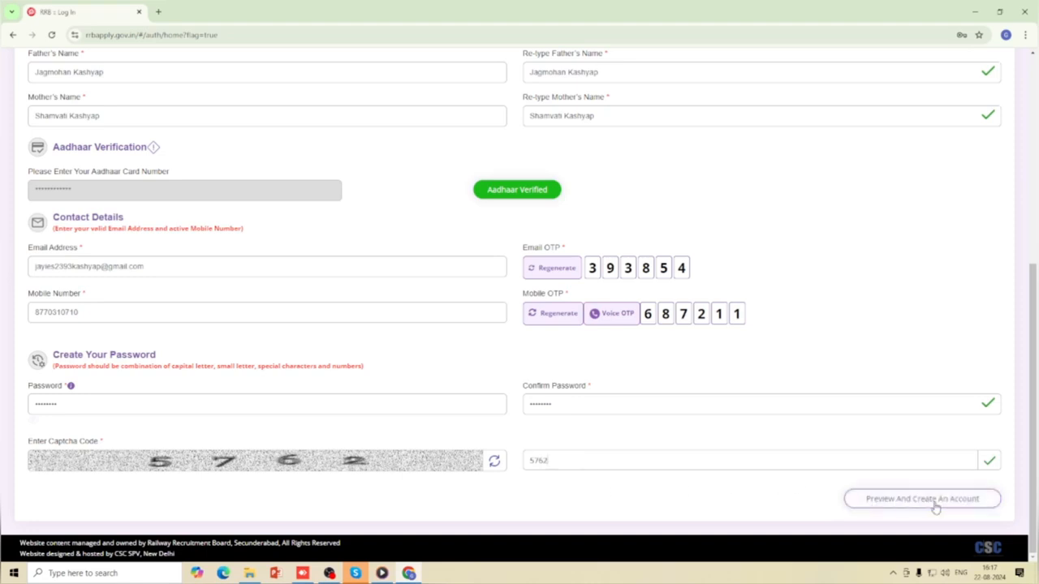
- Review the completed registration form from the nationality and personal information through to the contact details, password and captcha
{"action": "scroll", "coordinate": [642, 451], "scroll_direction": "up", "scroll_amount": 2}
{"action": "scroll", "coordinate": [641, 457], "scroll_direction": "up", "scroll_amount": 3}
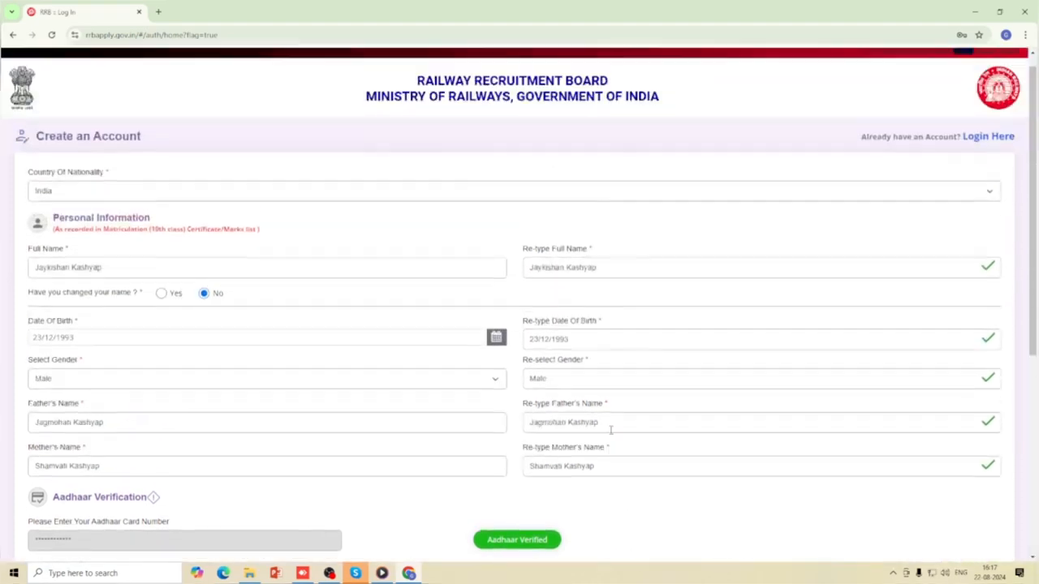
{"action": "scroll", "coordinate": [496, 379], "scroll_direction": "down", "scroll_amount": 1}
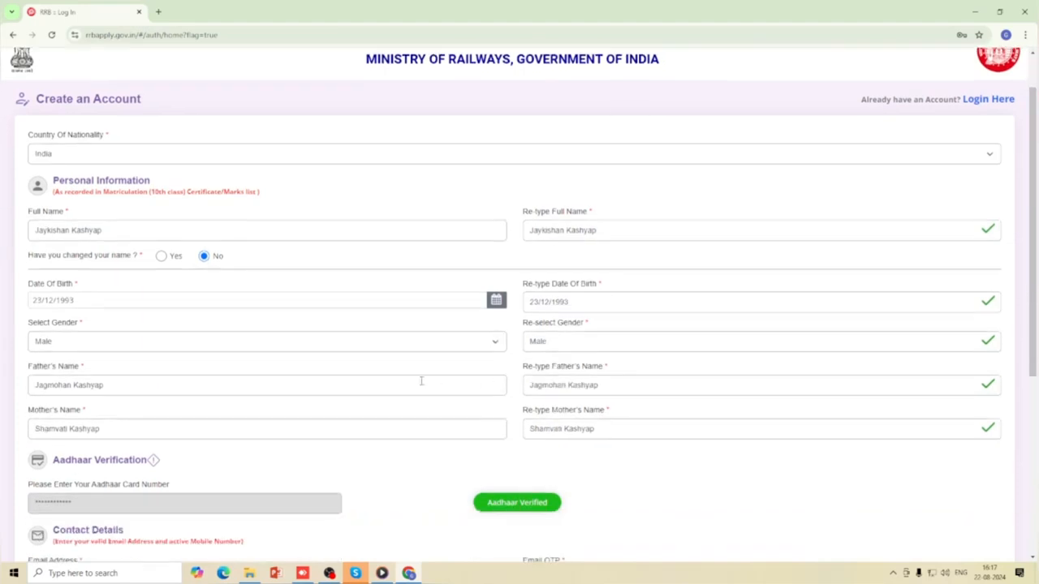
{"action": "scroll", "coordinate": [501, 203], "scroll_direction": "up", "scroll_amount": 1}
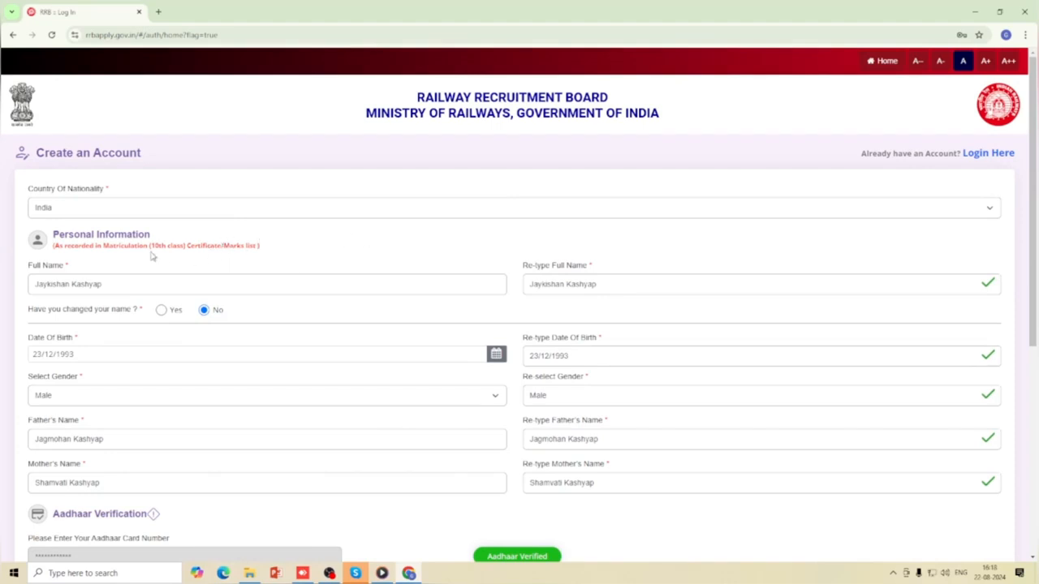
{"action": "scroll", "coordinate": [398, 307], "scroll_direction": "down", "scroll_amount": 1}
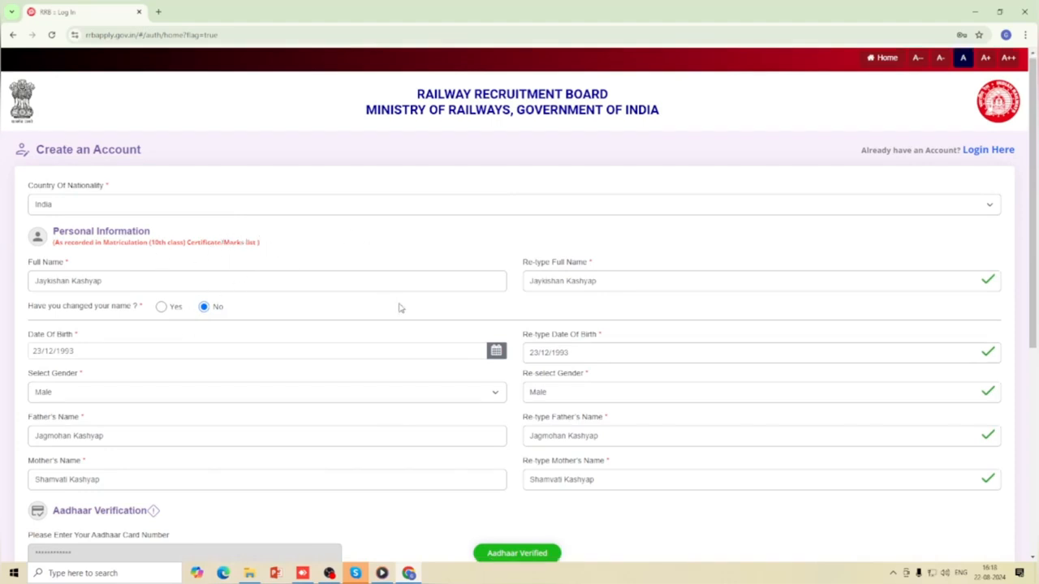
{"action": "scroll", "coordinate": [382, 312], "scroll_direction": "down", "scroll_amount": 1}
{"action": "scroll", "coordinate": [408, 355], "scroll_direction": "down", "scroll_amount": 1}
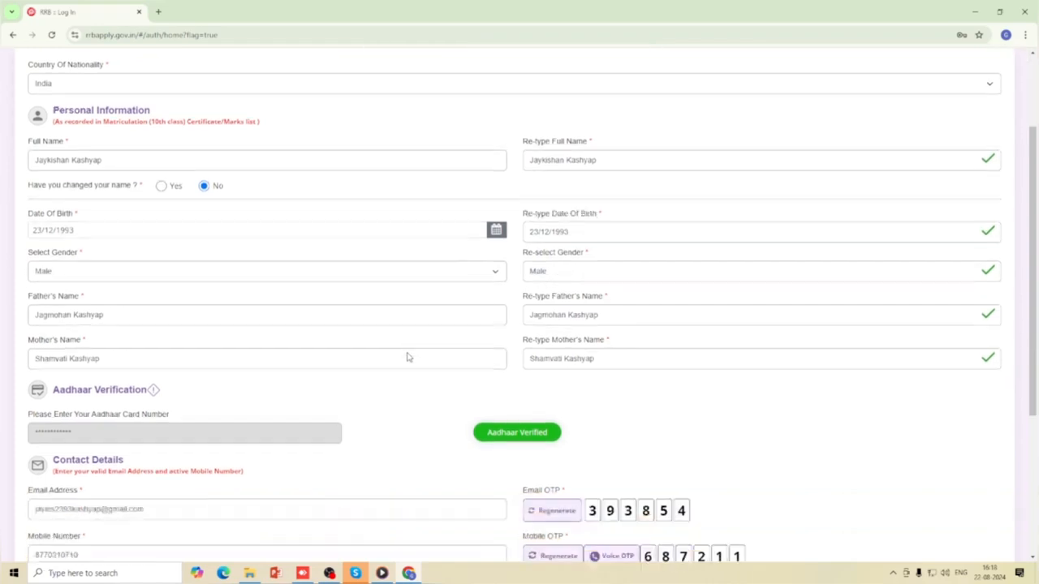
{"action": "scroll", "coordinate": [381, 355], "scroll_direction": "down", "scroll_amount": 1}
{"action": "scroll", "coordinate": [382, 355], "scroll_direction": "down", "scroll_amount": 2}
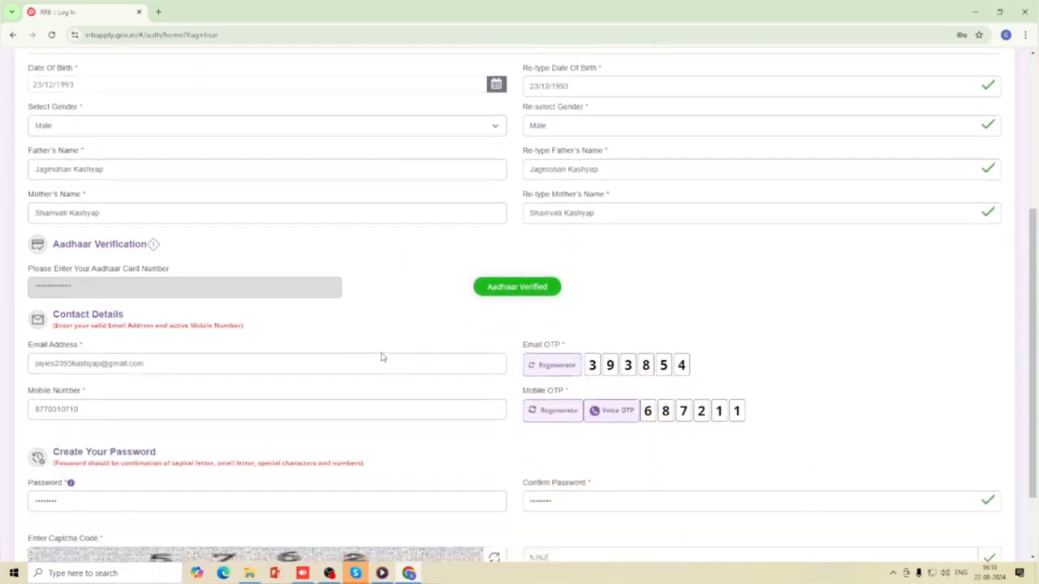
{"action": "scroll", "coordinate": [382, 353], "scroll_direction": "down", "scroll_amount": 2}
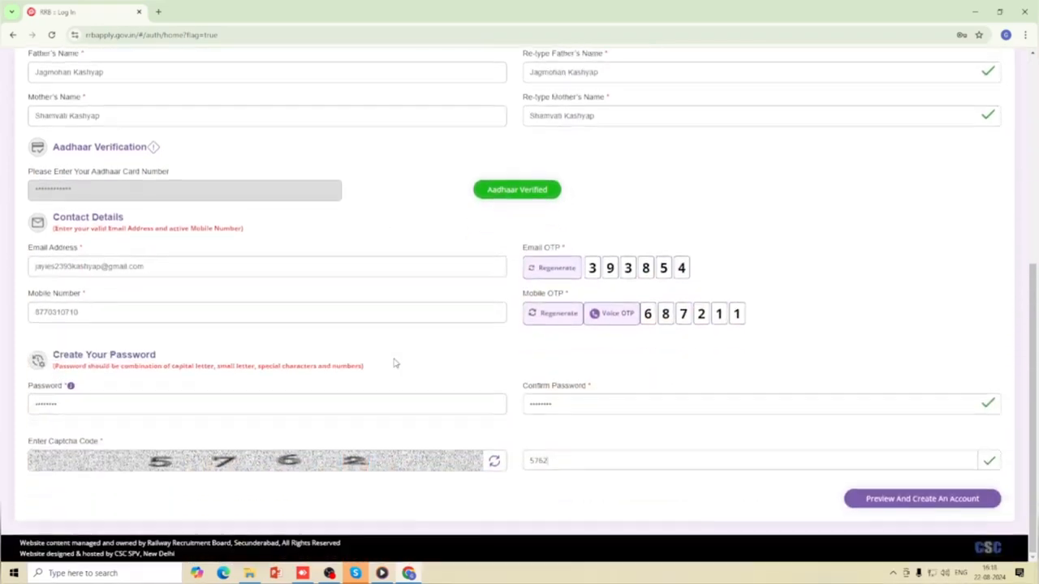
- Preview the account details, confirm they have been re-checked and found correct, and create the account, agreeing to proceed
{"action": "left_click", "coordinate": [896, 502]}
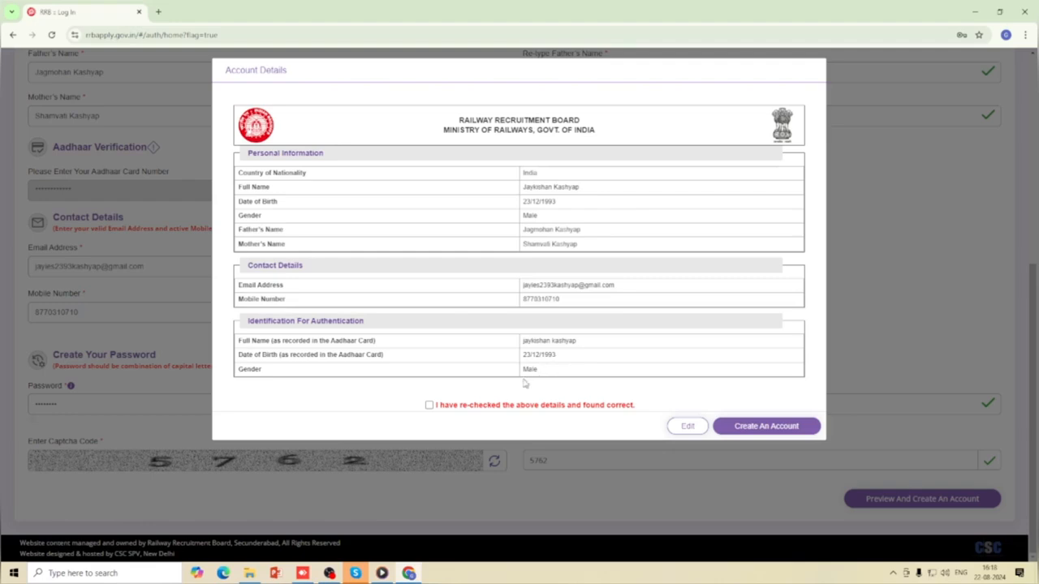
{"action": "left_click", "coordinate": [428, 405]}
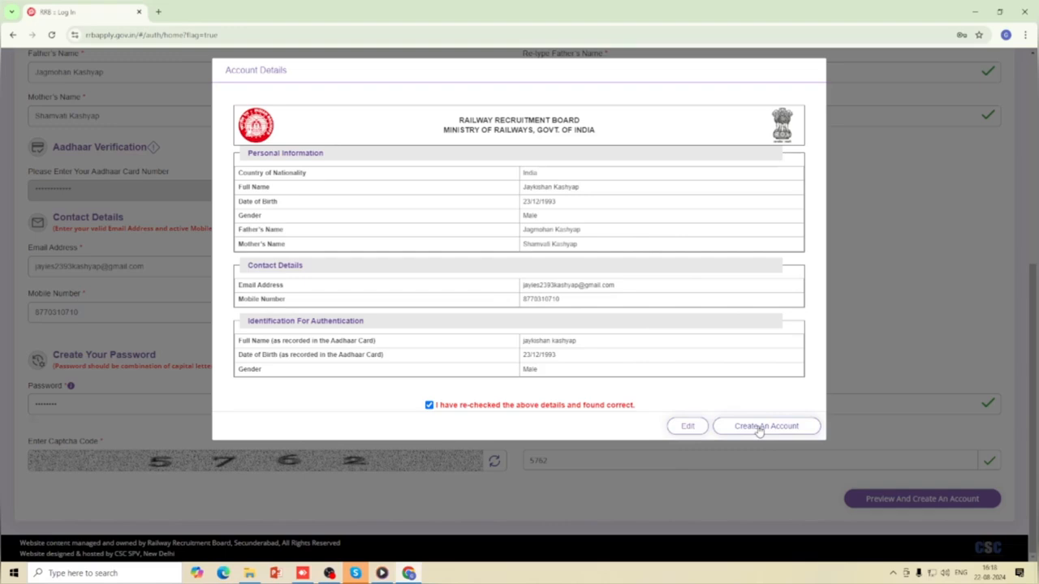
{"action": "left_click", "coordinate": [759, 428]}
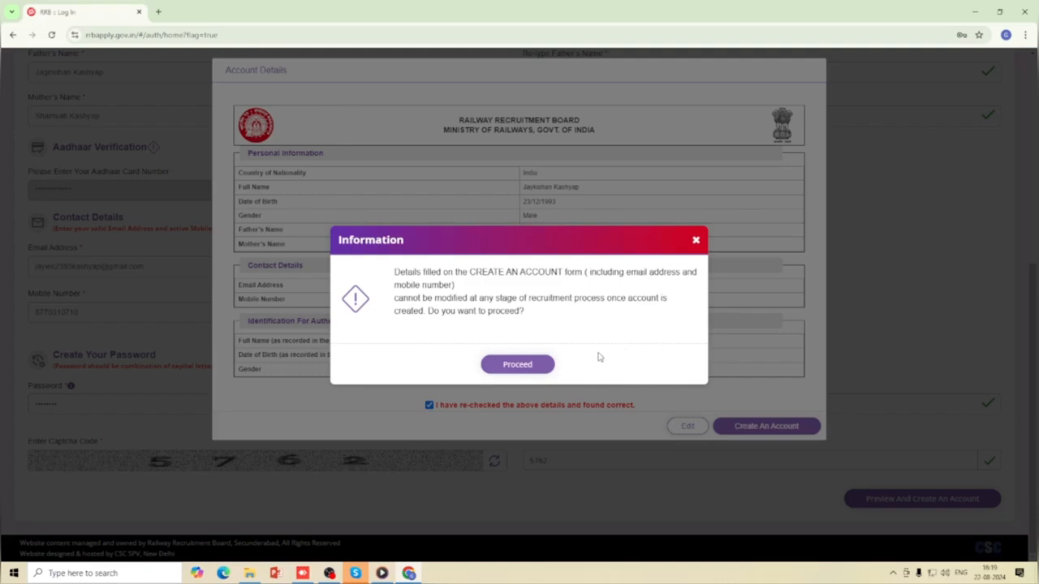
{"action": "left_click", "coordinate": [518, 364]}
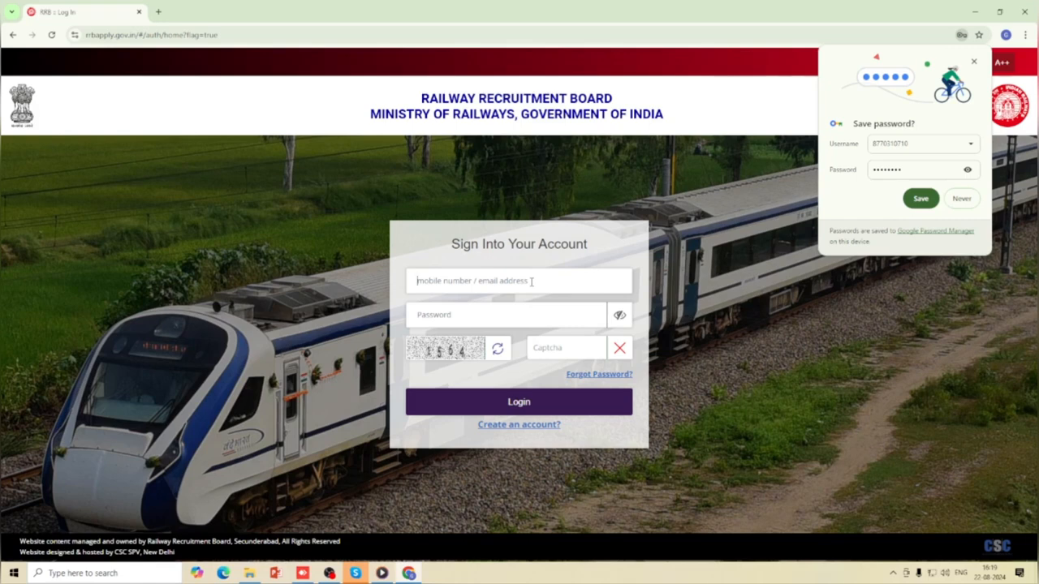
- Enter the applicant's mobile number and the account password in the sign-in form
{"action": "left_click", "coordinate": [532, 281]}
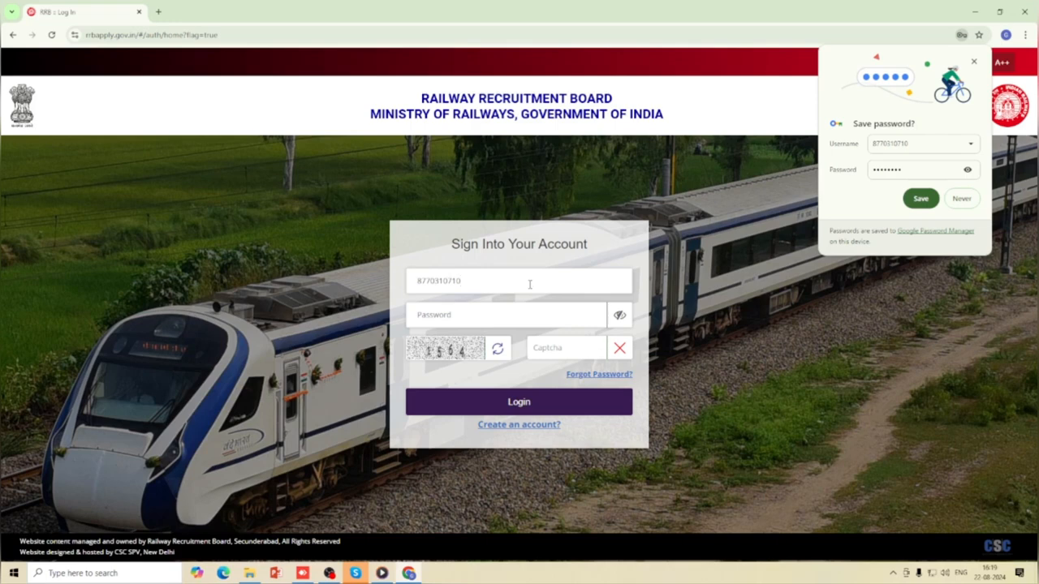
{"action": "left_click", "coordinate": [504, 324]}
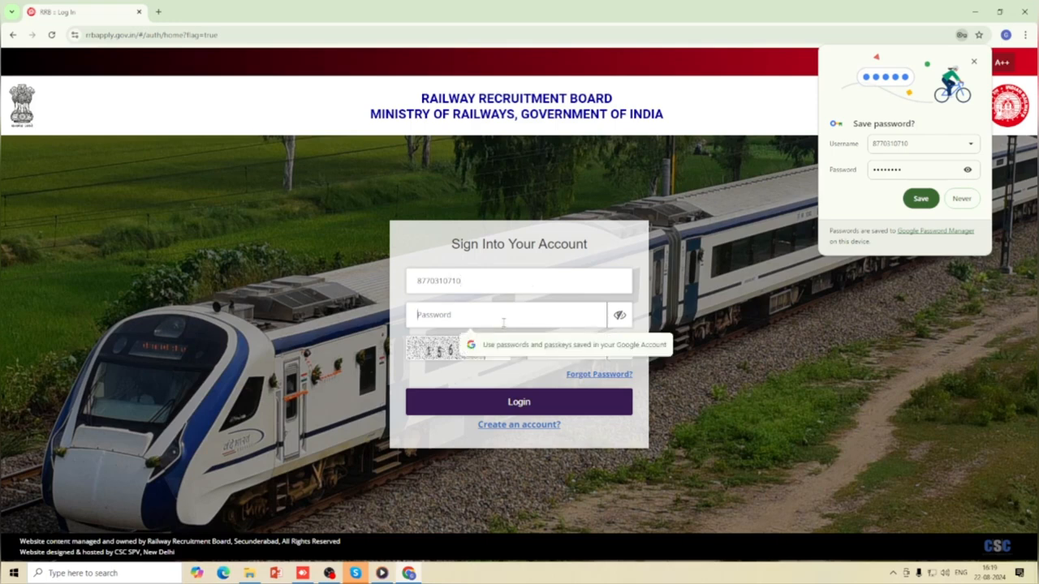
{"action": "left_click", "coordinate": [504, 322]}
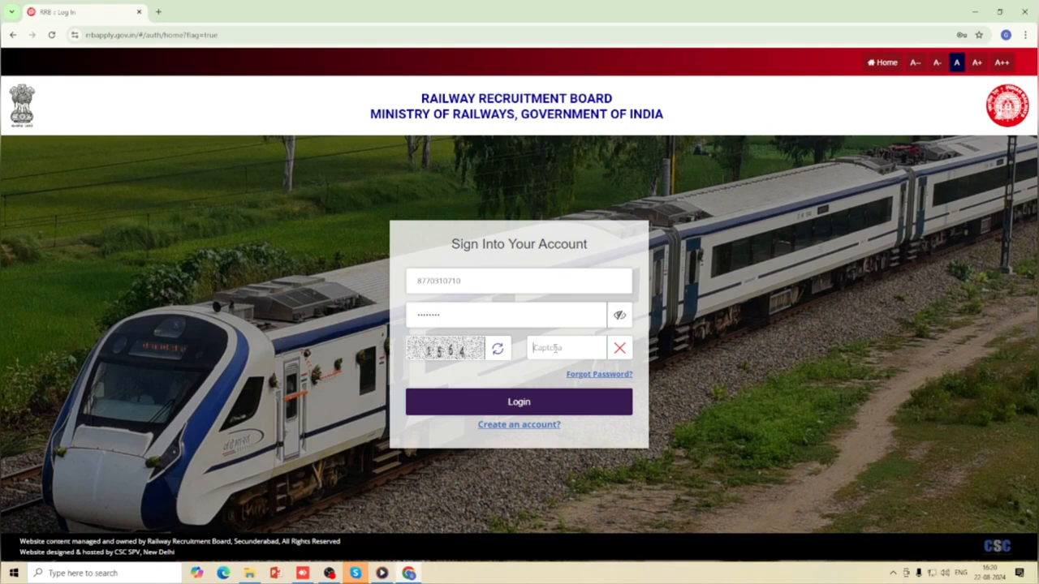
- Enter the displayed captcha code in the sign-in form and log in to the candidate account
{"action": "type", "text": "1564"}
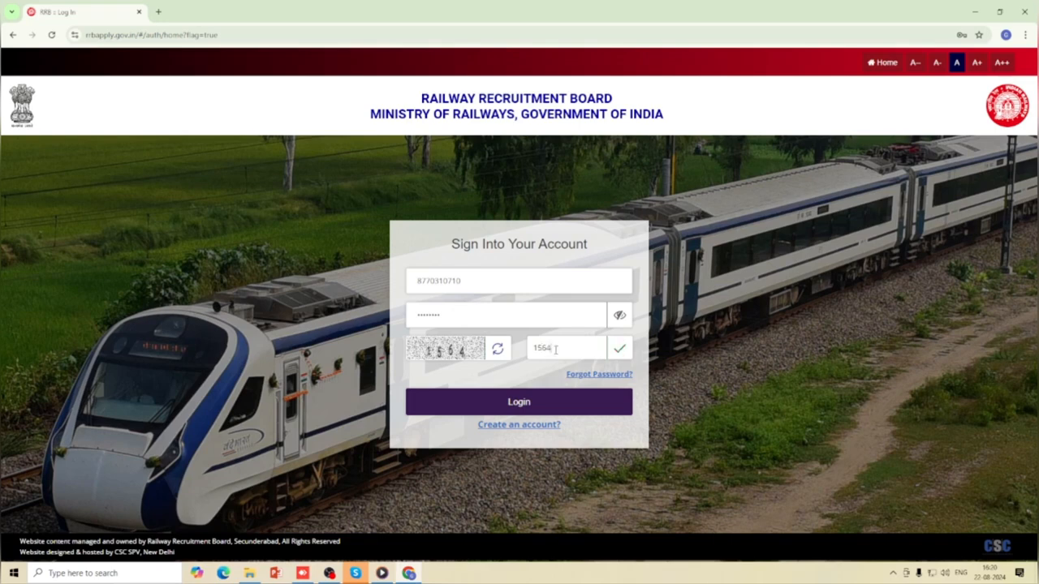
{"action": "left_click", "coordinate": [568, 394]}
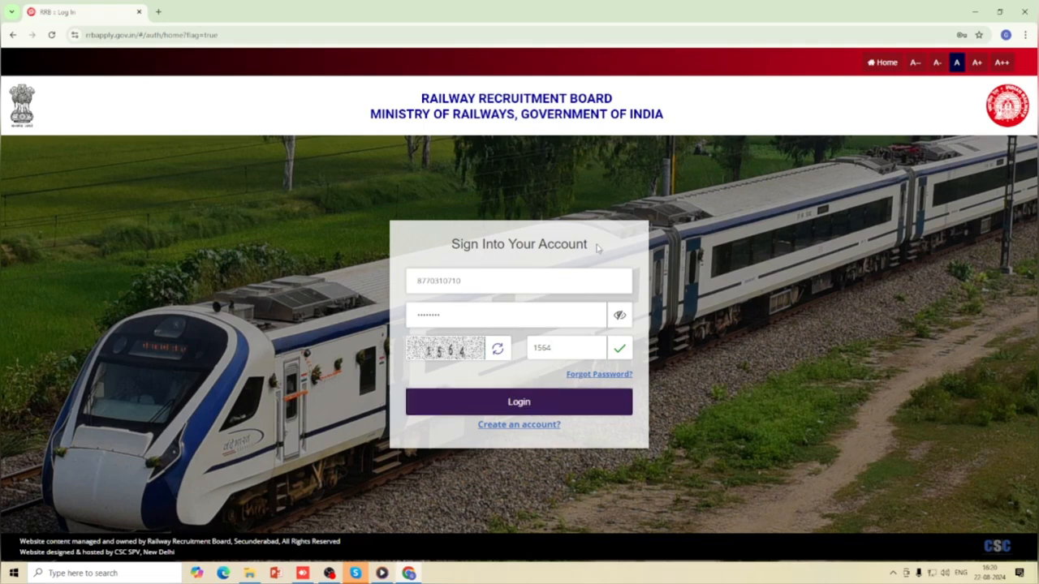
{"action": "left_click", "coordinate": [519, 404]}
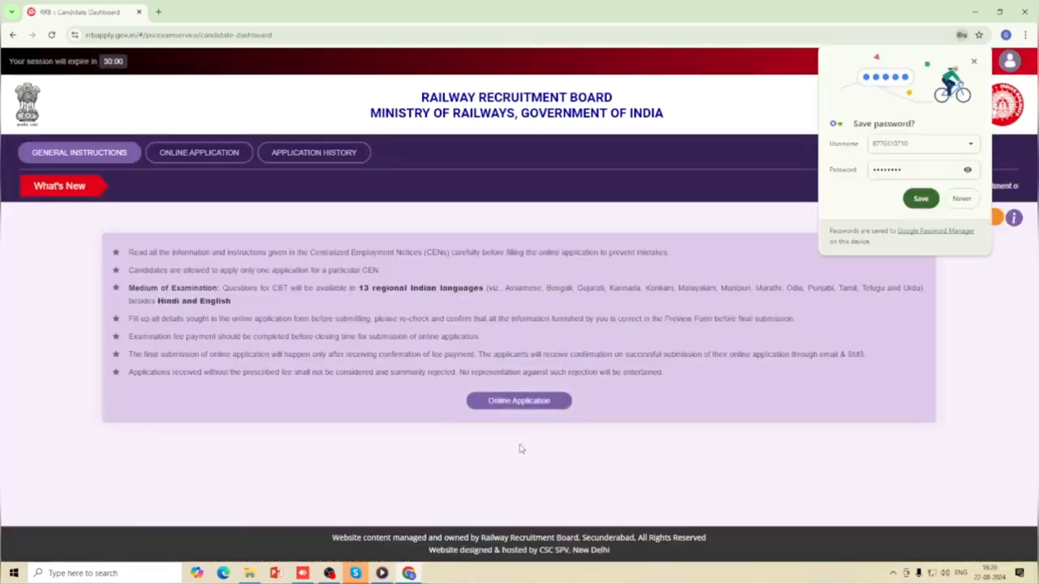
- Decline saving the password in the browser and open the Online Application page with the available recruitment notices
{"action": "left_click", "coordinate": [962, 200]}
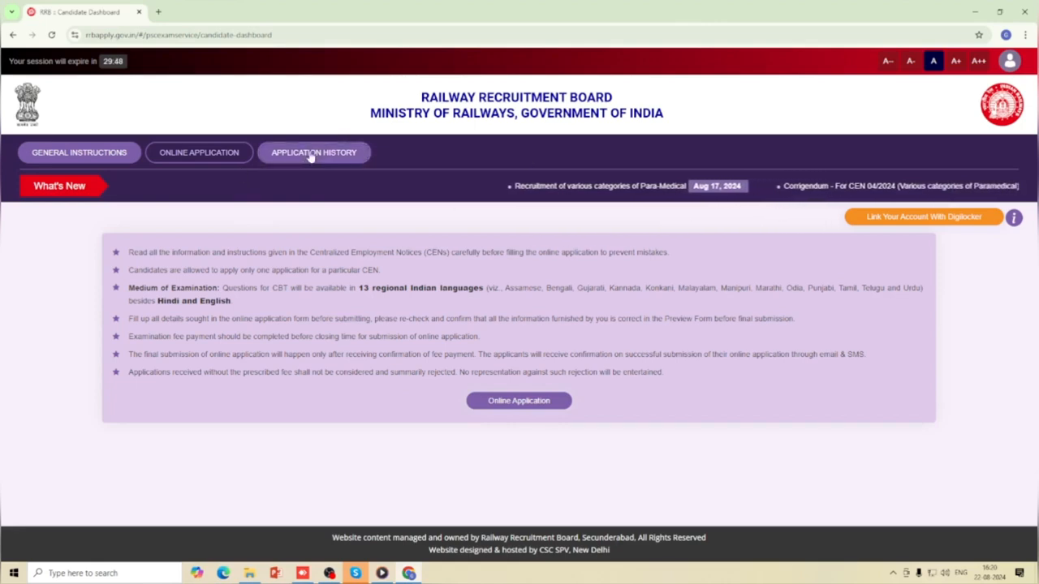
{"action": "left_click", "coordinate": [200, 154]}
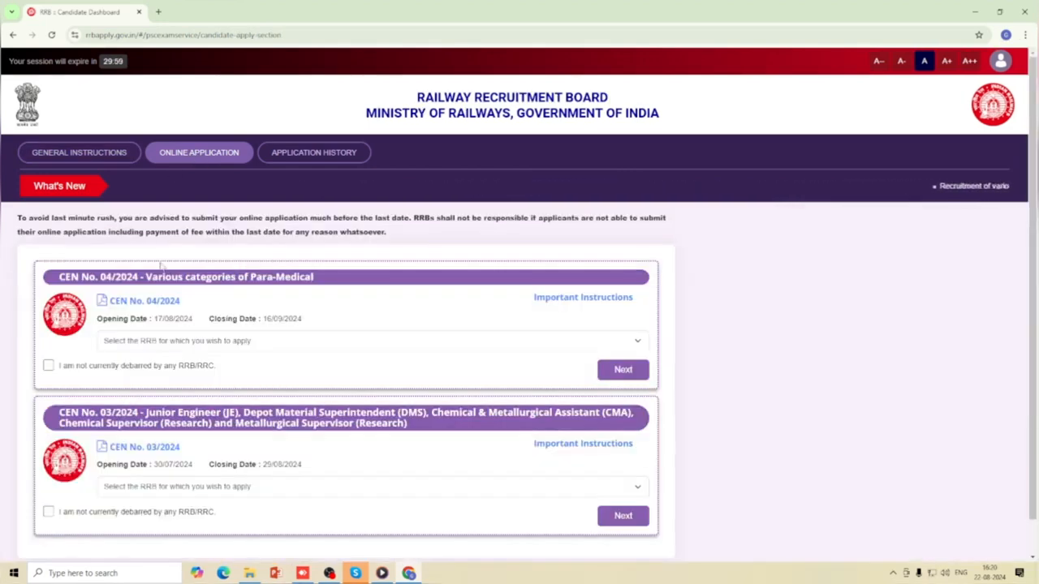
{"action": "scroll", "coordinate": [381, 358], "scroll_direction": "down", "scroll_amount": 2}
{"action": "scroll", "coordinate": [379, 362], "scroll_direction": "up", "scroll_amount": 2}
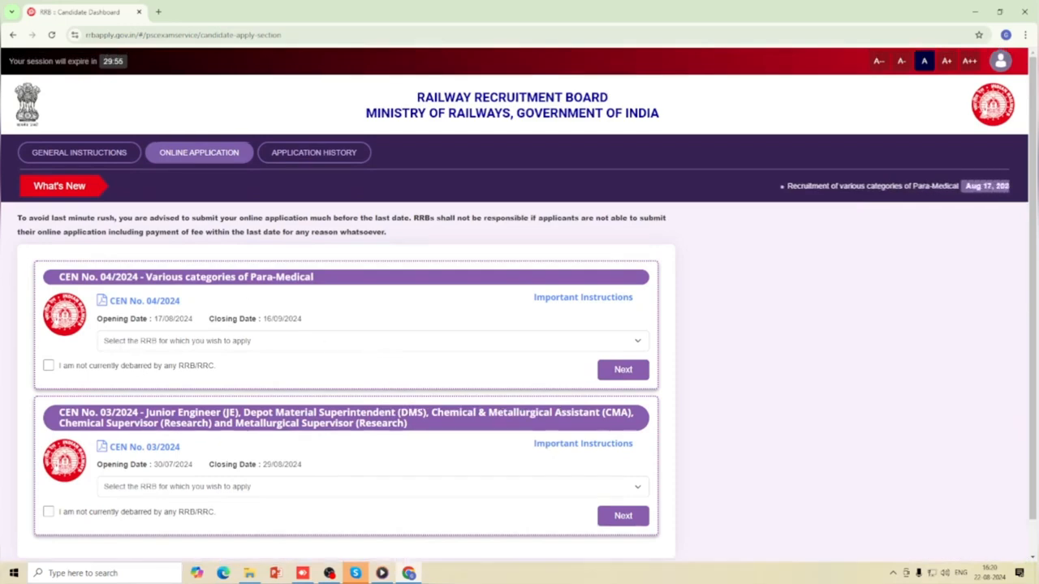
{"action": "scroll", "coordinate": [353, 333], "scroll_direction": "down", "scroll_amount": 1}
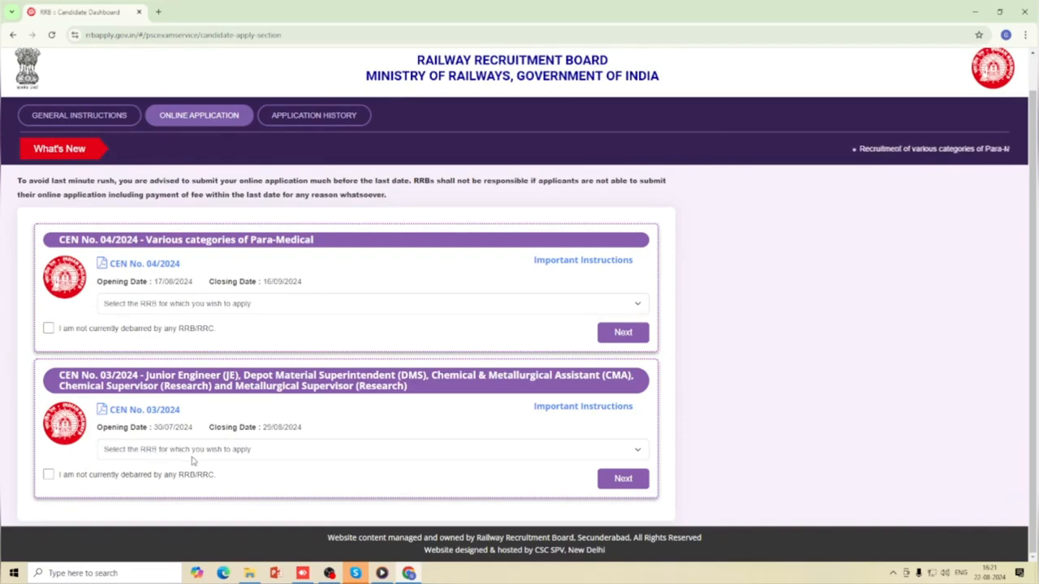
- Select Bilaspur as the RRB to apply for under CEN No. 03/2024 (Junior Engineer and related posts)
{"action": "left_click", "coordinate": [286, 453]}
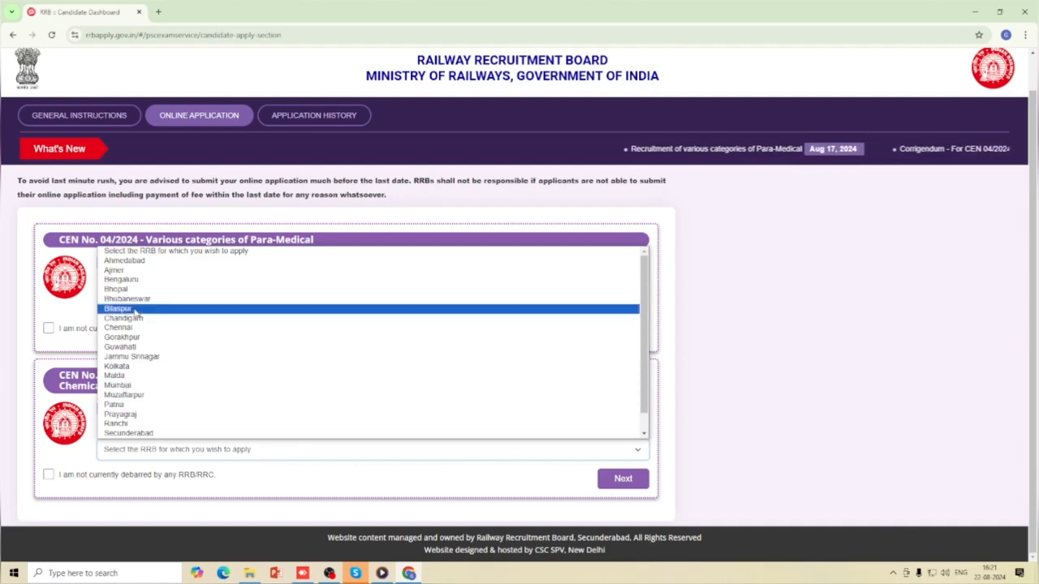
{"action": "scroll", "coordinate": [138, 381], "scroll_direction": "down", "scroll_amount": 1}
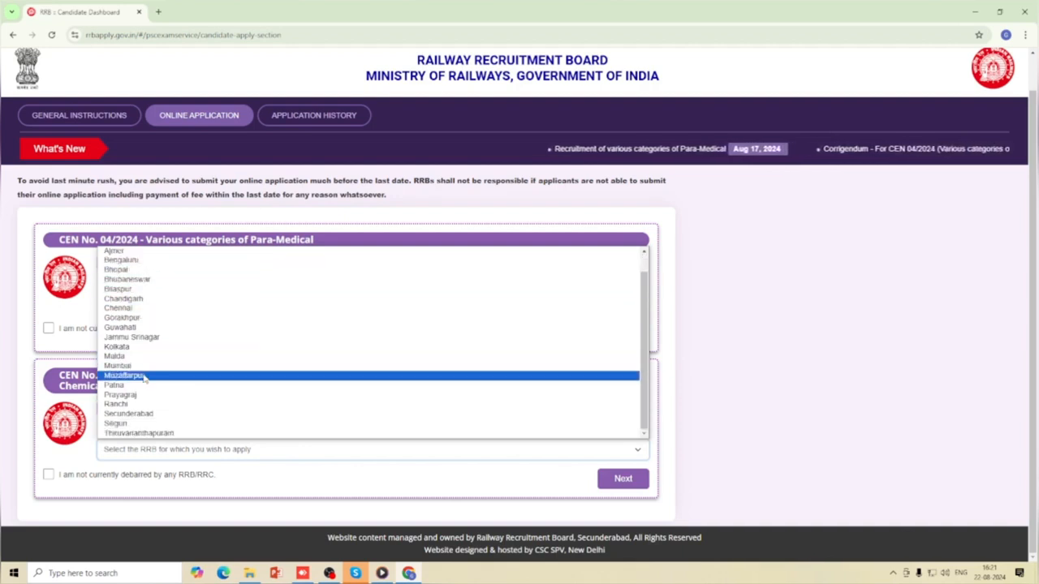
{"action": "scroll", "coordinate": [134, 365], "scroll_direction": "up", "scroll_amount": 1}
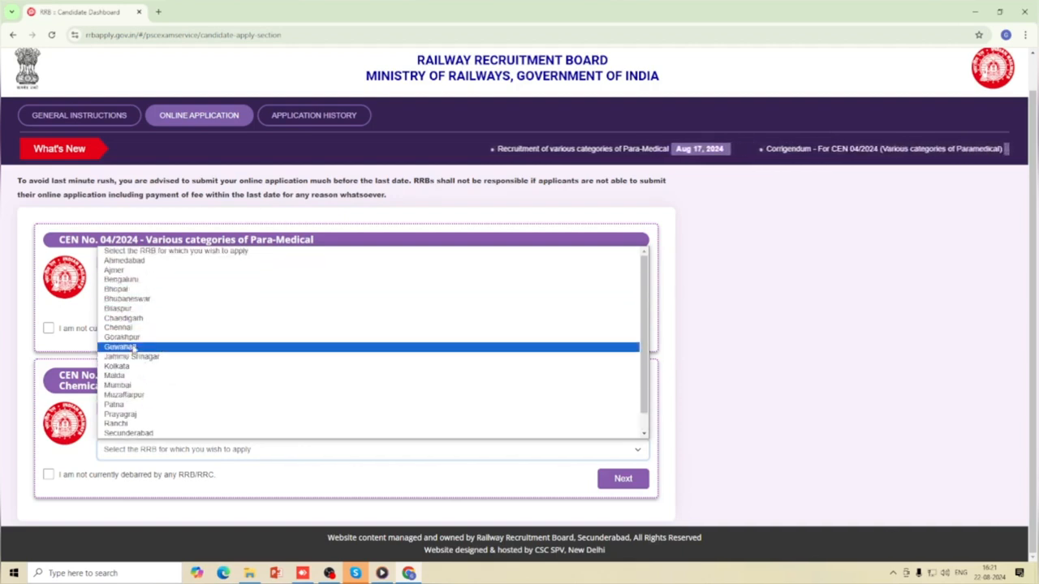
{"action": "left_click", "coordinate": [128, 310]}
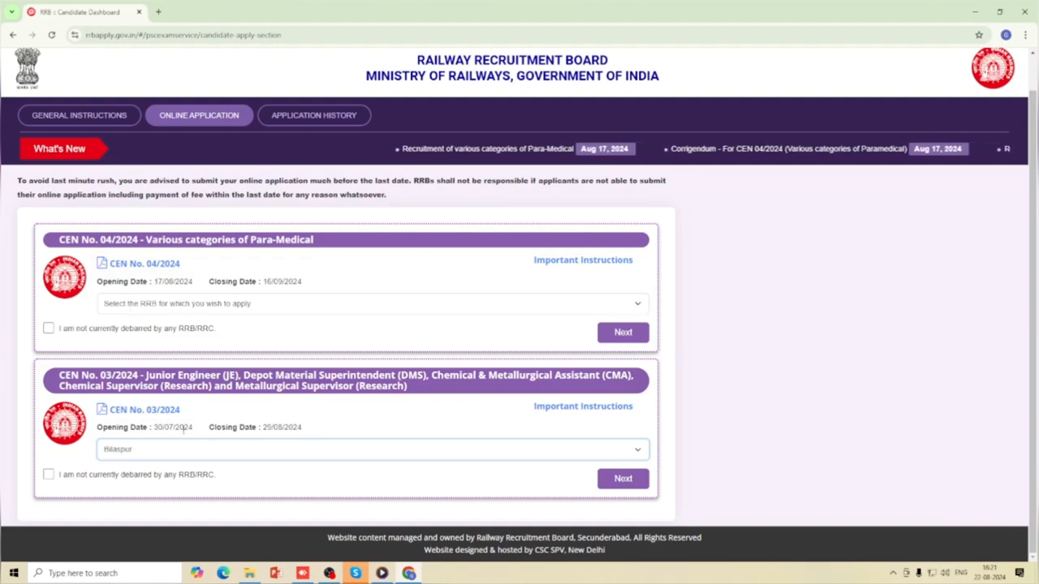
{"action": "left_click", "coordinate": [345, 455]}
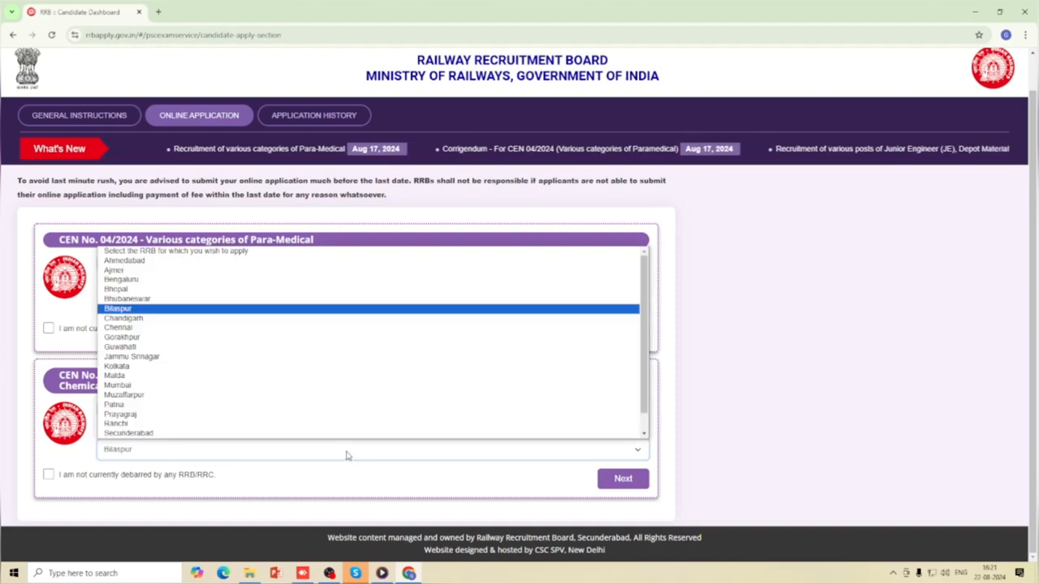
{"action": "left_click", "coordinate": [152, 310]}
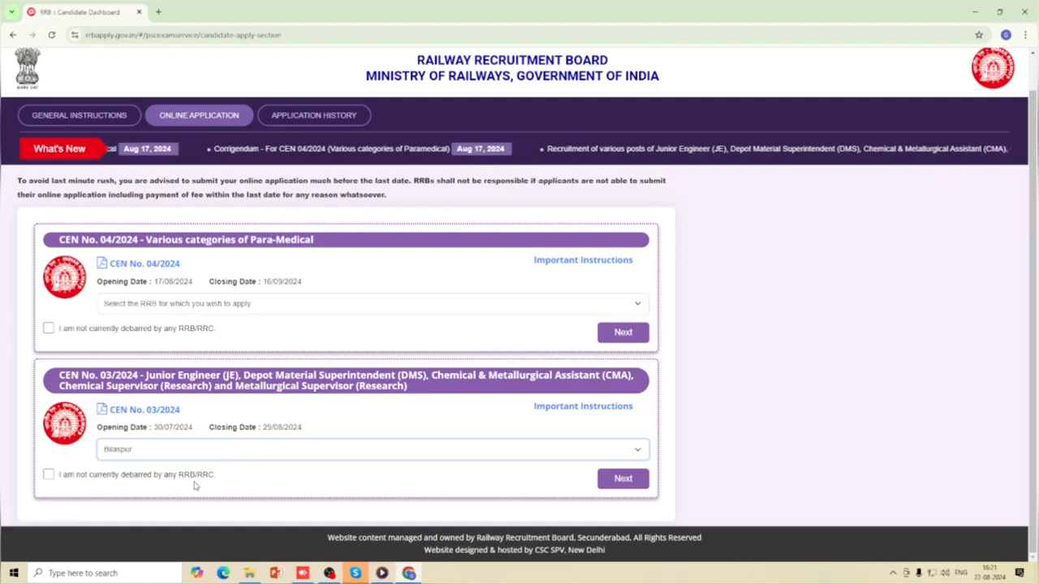
- Declare not being debarred by any RRB/RRC for CEN No. 03/2024, proceed to the Personal Details form, and dismiss the information notice
{"action": "left_click", "coordinate": [49, 475]}
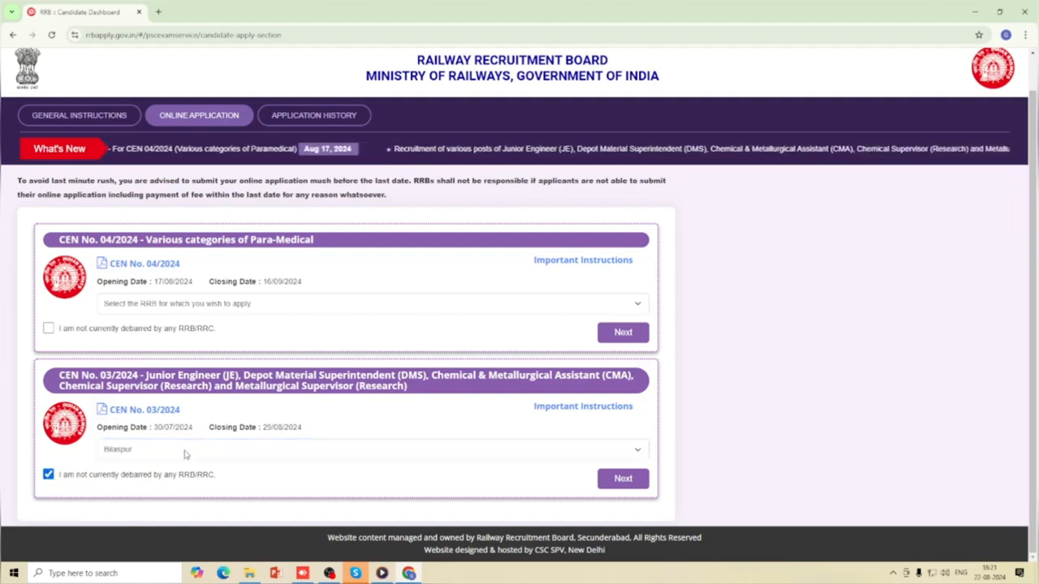
{"action": "left_click", "coordinate": [622, 479]}
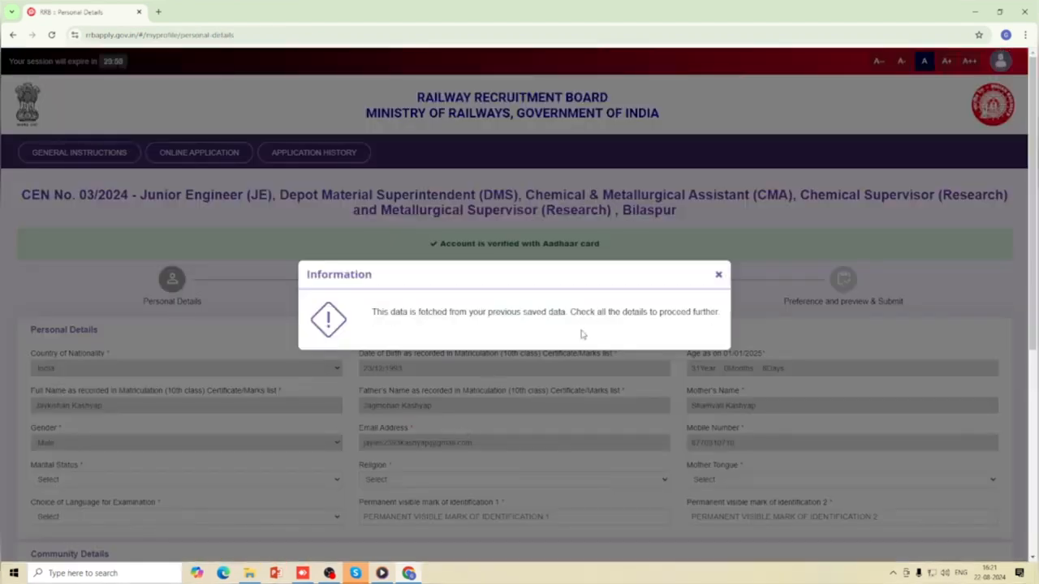
{"action": "left_click", "coordinate": [717, 276]}
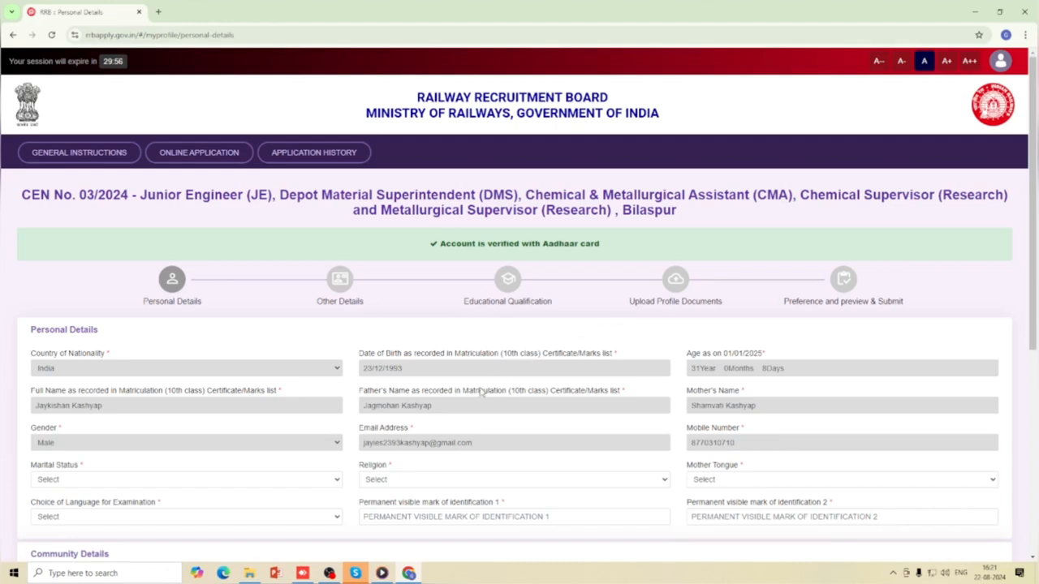
- Set the marital status to Unmarried and the religion to Hindu in the Personal Details section
{"action": "scroll", "coordinate": [281, 399], "scroll_direction": "down", "scroll_amount": 1}
{"action": "scroll", "coordinate": [362, 428], "scroll_direction": "up", "scroll_amount": 1}
{"action": "scroll", "coordinate": [262, 406], "scroll_direction": "down", "scroll_amount": 1}
{"action": "scroll", "coordinate": [260, 406], "scroll_direction": "down", "scroll_amount": 1}
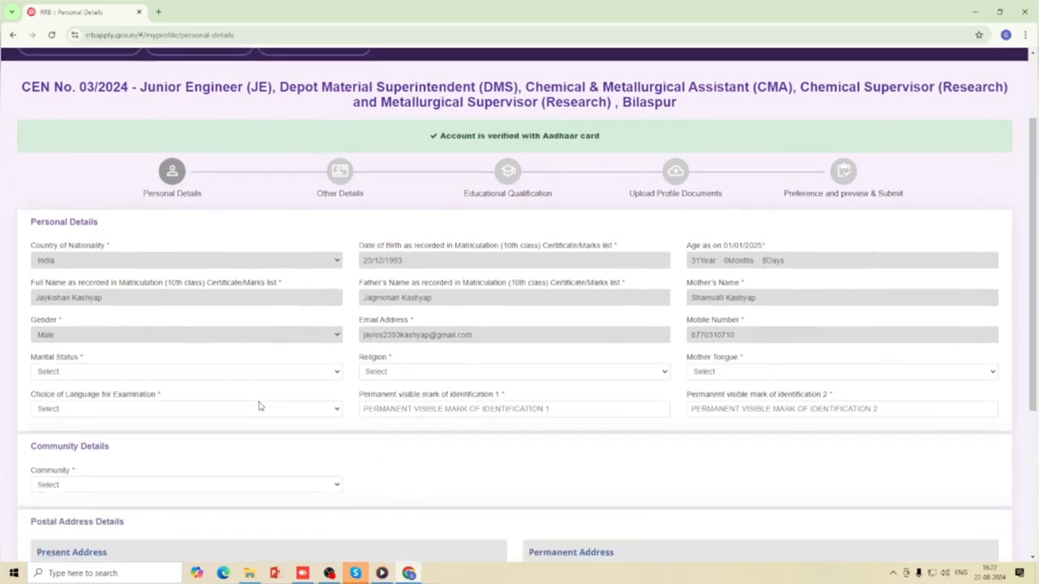
{"action": "scroll", "coordinate": [353, 408], "scroll_direction": "down", "scroll_amount": 3}
{"action": "scroll", "coordinate": [343, 413], "scroll_direction": "up", "scroll_amount": 4}
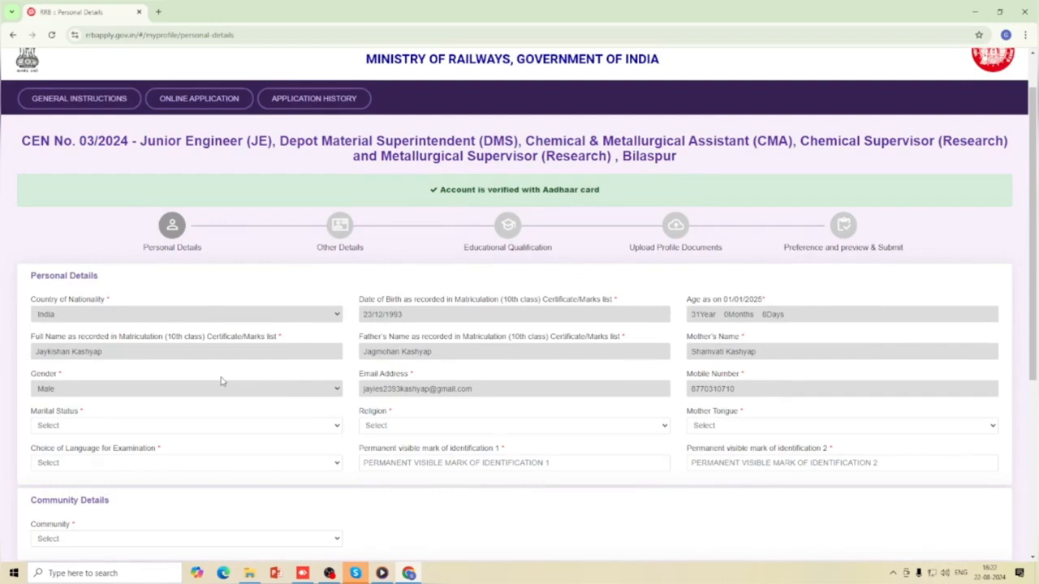
{"action": "scroll", "coordinate": [186, 387], "scroll_direction": "down", "scroll_amount": 1}
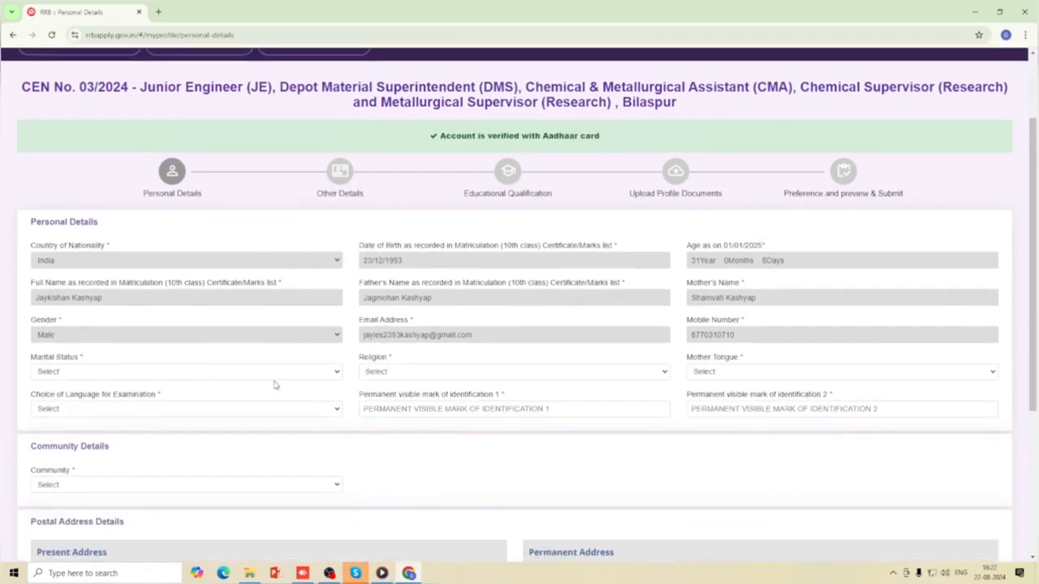
{"action": "left_click", "coordinate": [321, 371]}
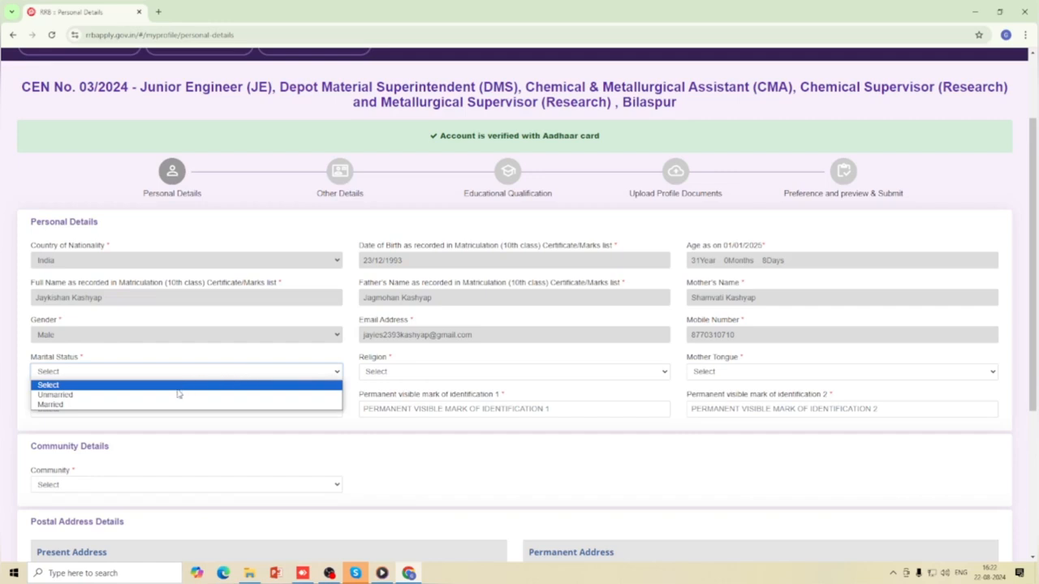
{"action": "left_click", "coordinate": [147, 399]}
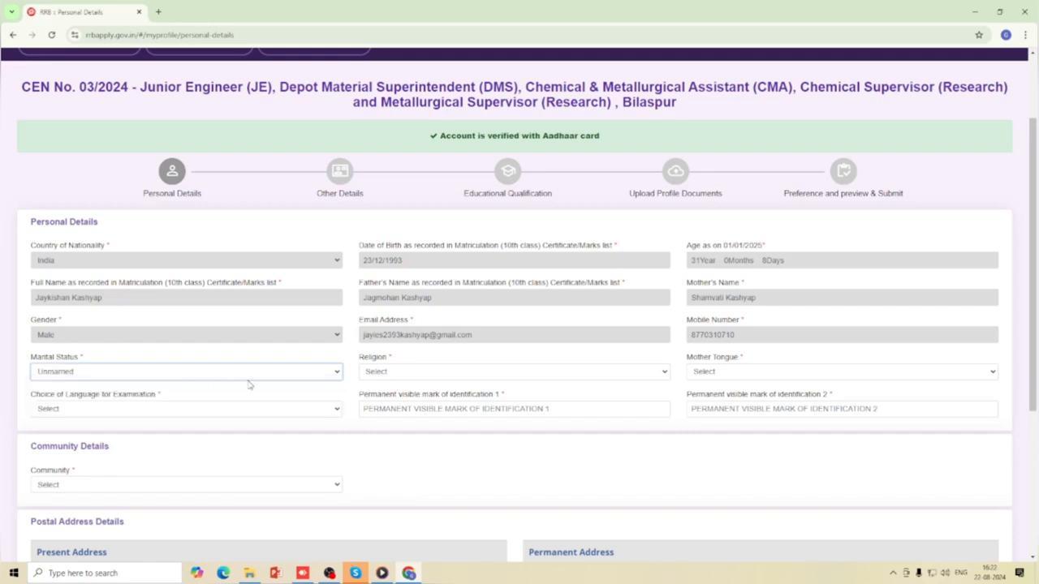
{"action": "left_click", "coordinate": [485, 375]}
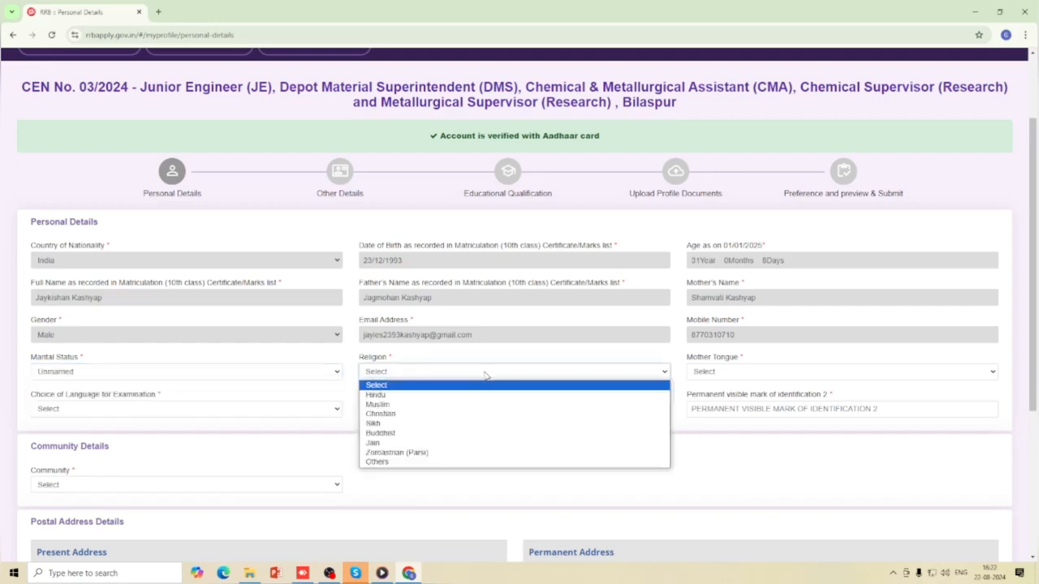
{"action": "left_click", "coordinate": [385, 395]}
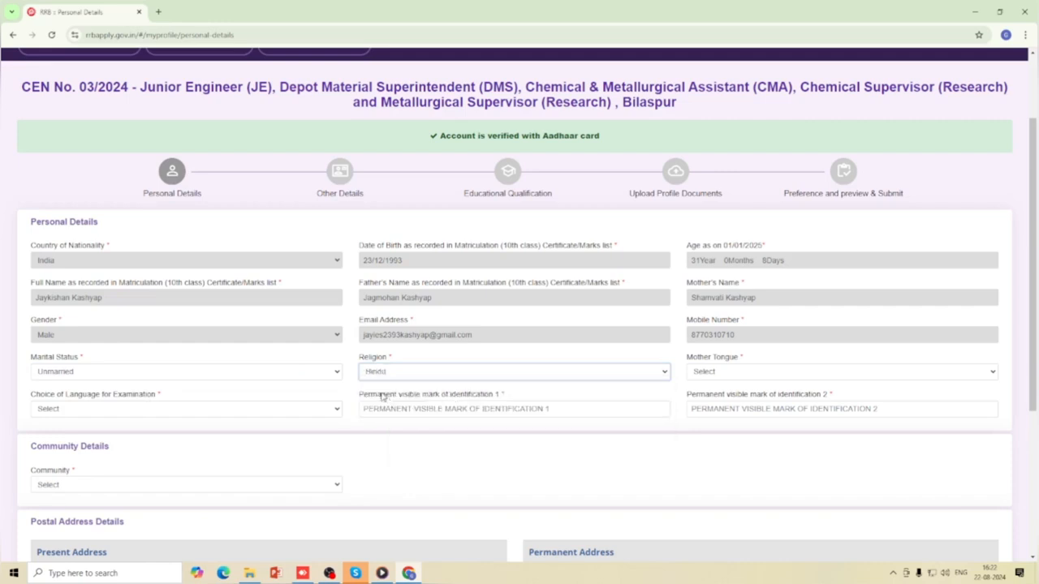
- Set the mother tongue to Hindi and the choice of language for examination to English
{"action": "left_click", "coordinate": [714, 373]}
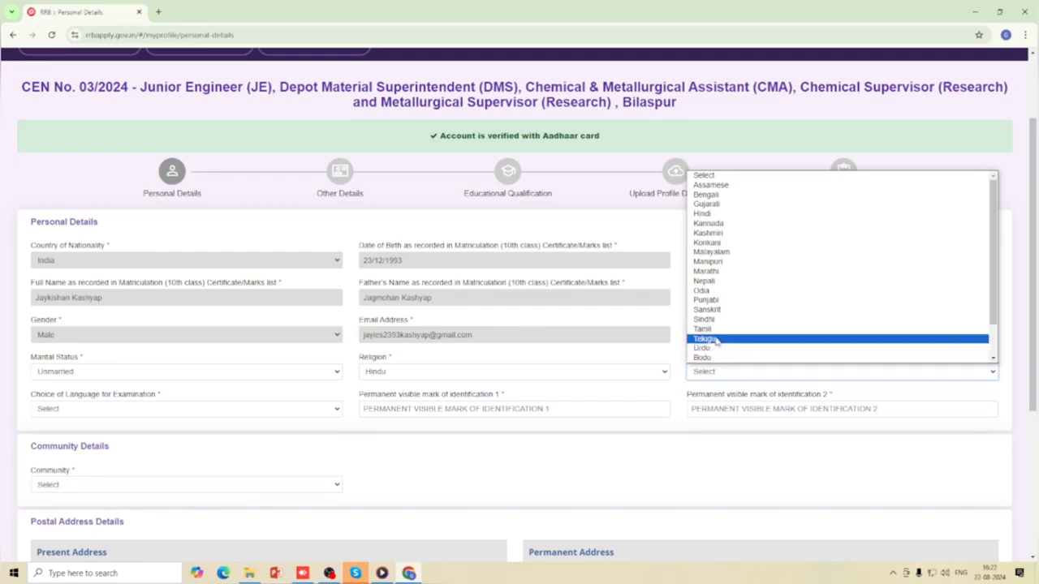
{"action": "left_click", "coordinate": [707, 216]}
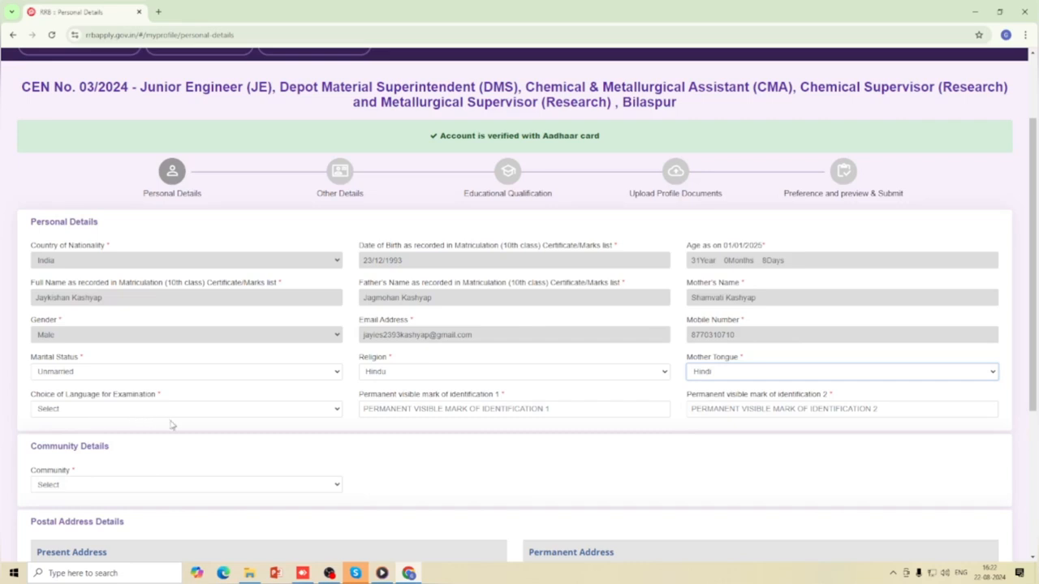
{"action": "left_click", "coordinate": [328, 412]}
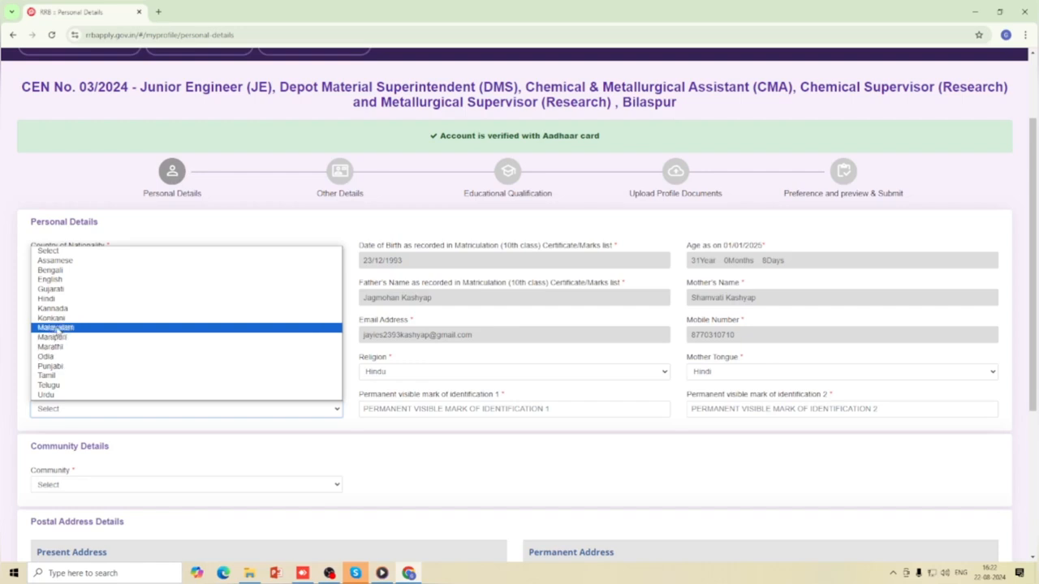
{"action": "left_click", "coordinate": [56, 281]}
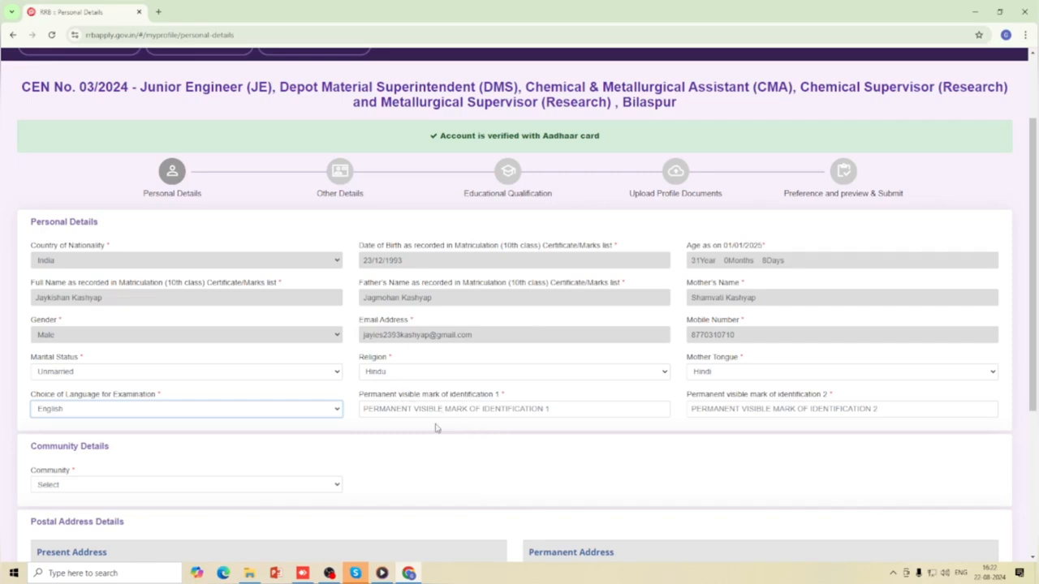
- Enter NO MARK for both permanent visible marks of identification
{"action": "left_click", "coordinate": [542, 410]}
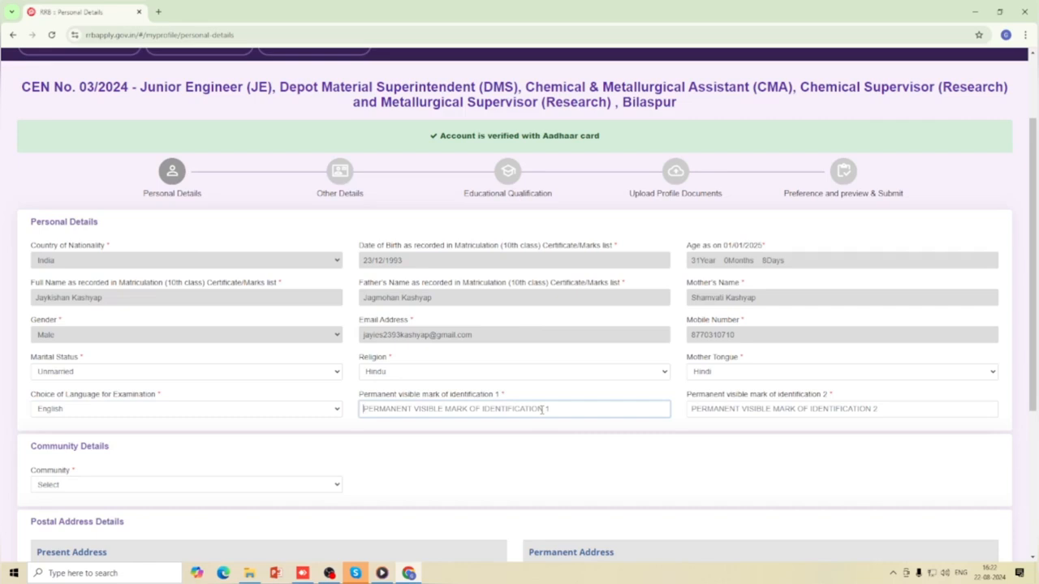
{"action": "type", "text": "NO MARKNO"}
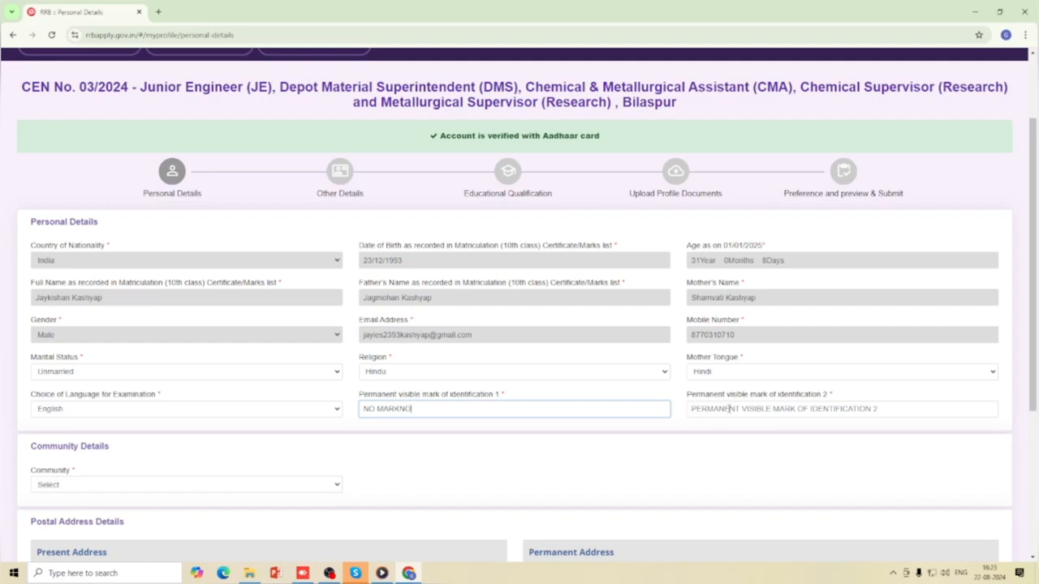
{"action": "left_click", "coordinate": [729, 408]}
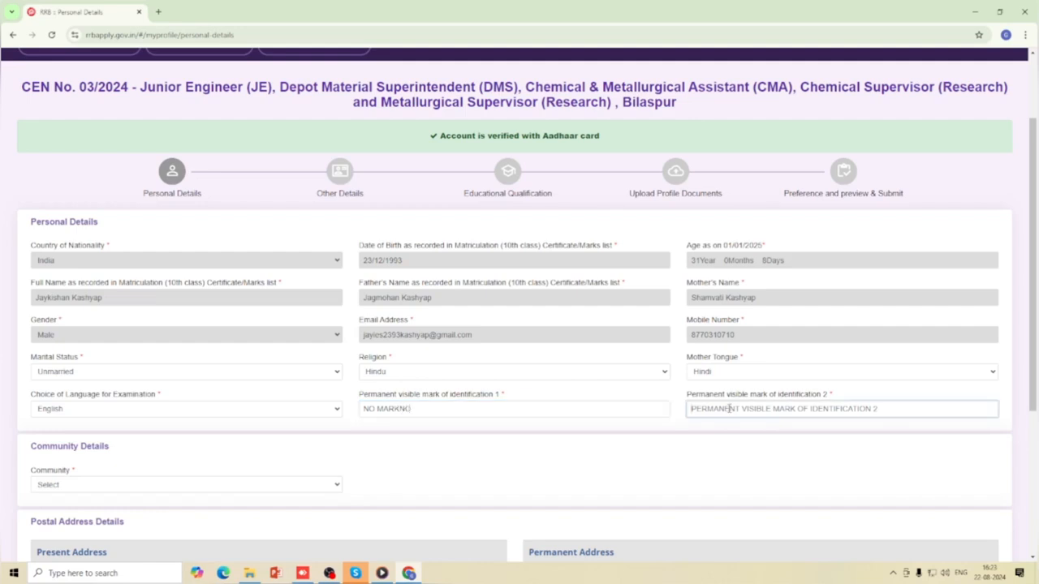
{"action": "left_click", "coordinate": [450, 401]}
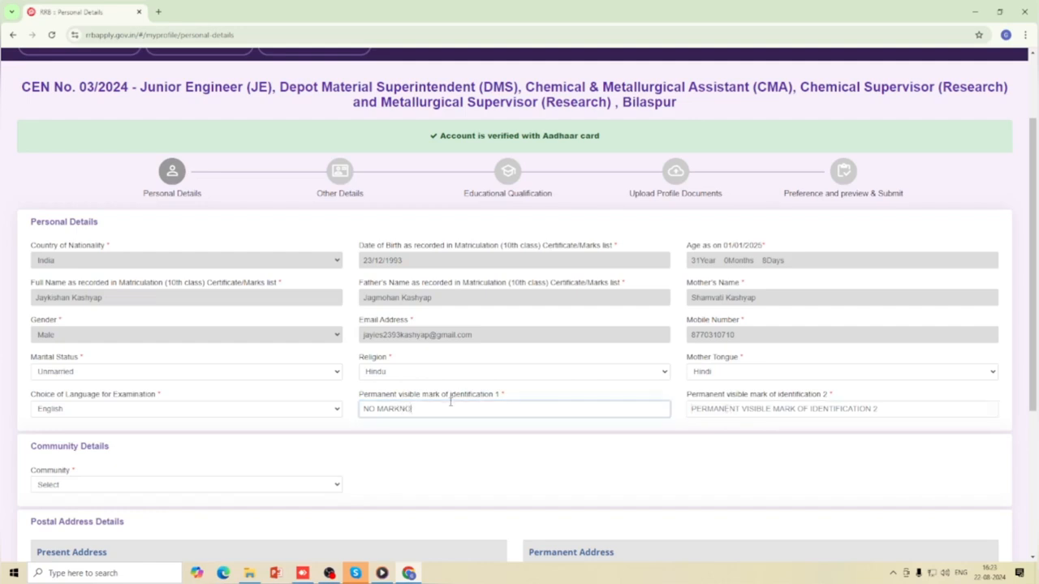
{"action": "left_click", "coordinate": [759, 410]}
{"action": "type", "text": "NO M"}
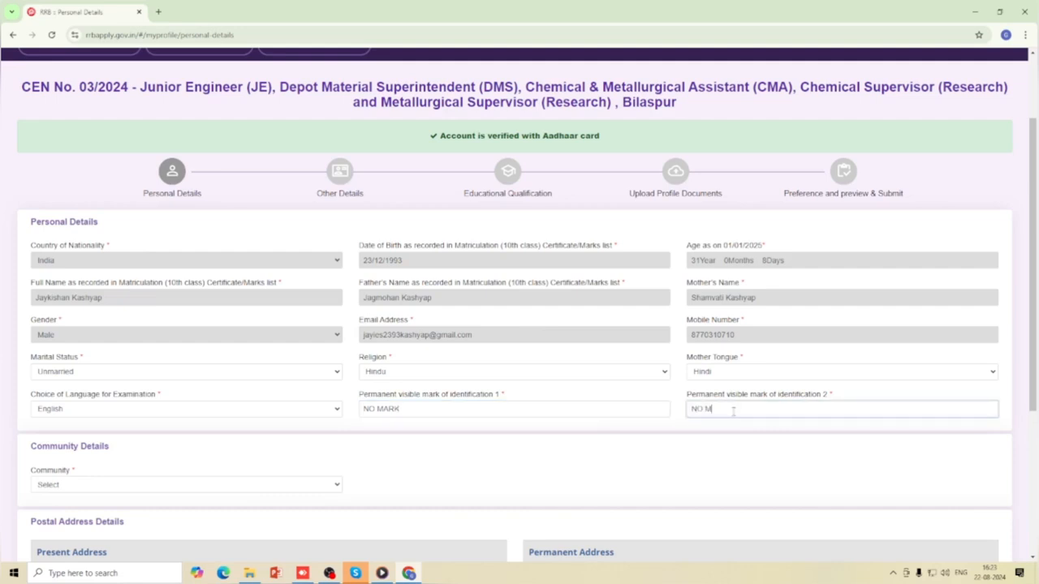
{"action": "type", "text": "ARK"}
- Choose UR (Unreserved) as the community in the Community Details section
{"action": "scroll", "coordinate": [438, 438], "scroll_direction": "down", "scroll_amount": 2}
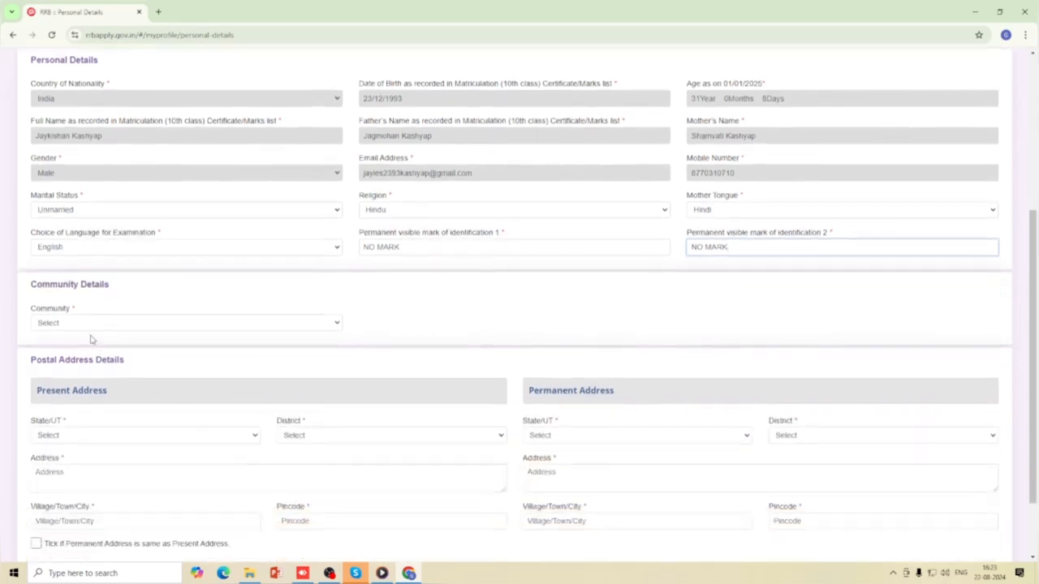
{"action": "left_click", "coordinate": [214, 325]}
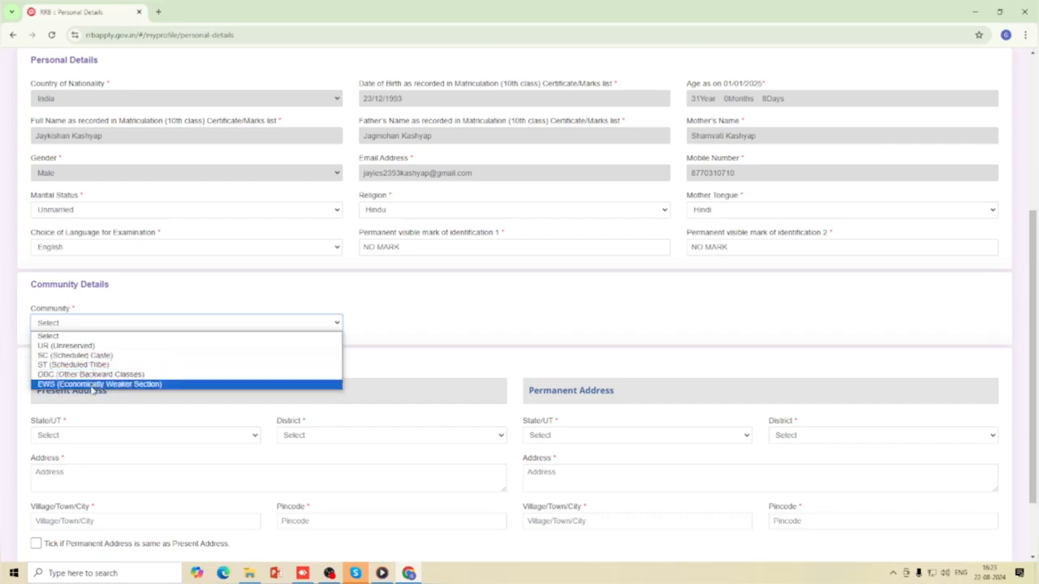
{"action": "left_click", "coordinate": [84, 347]}
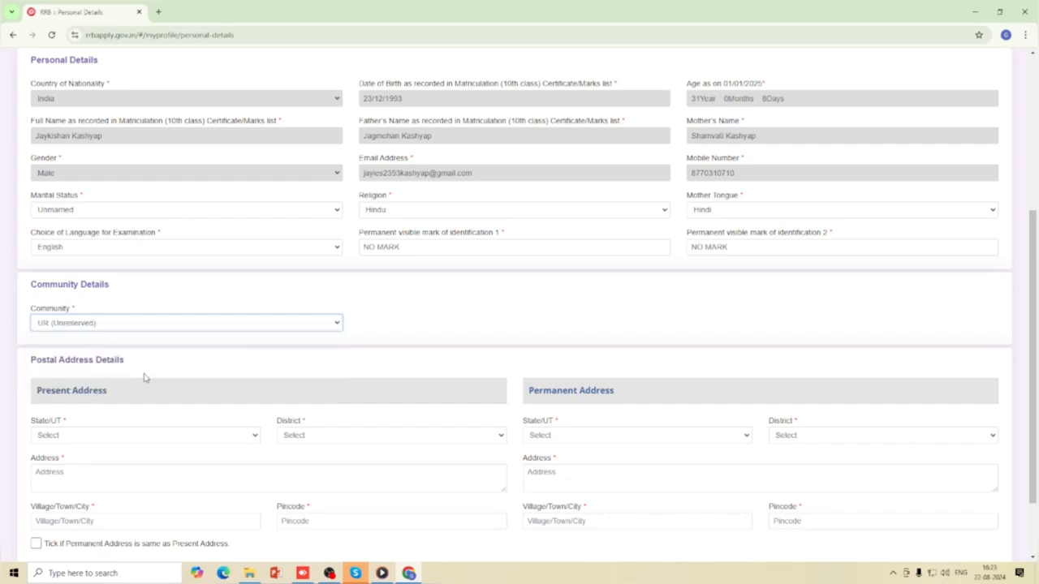
- Change the community to SC (Scheduled Caste) and agree to the notice on reservation eligibility
{"action": "left_click", "coordinate": [170, 325]}
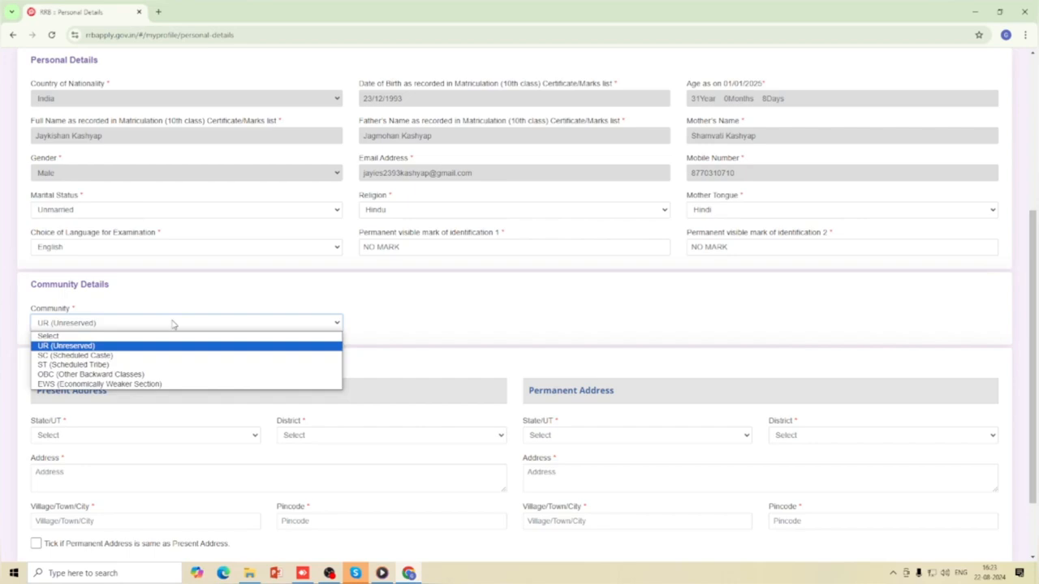
{"action": "left_click", "coordinate": [96, 354]}
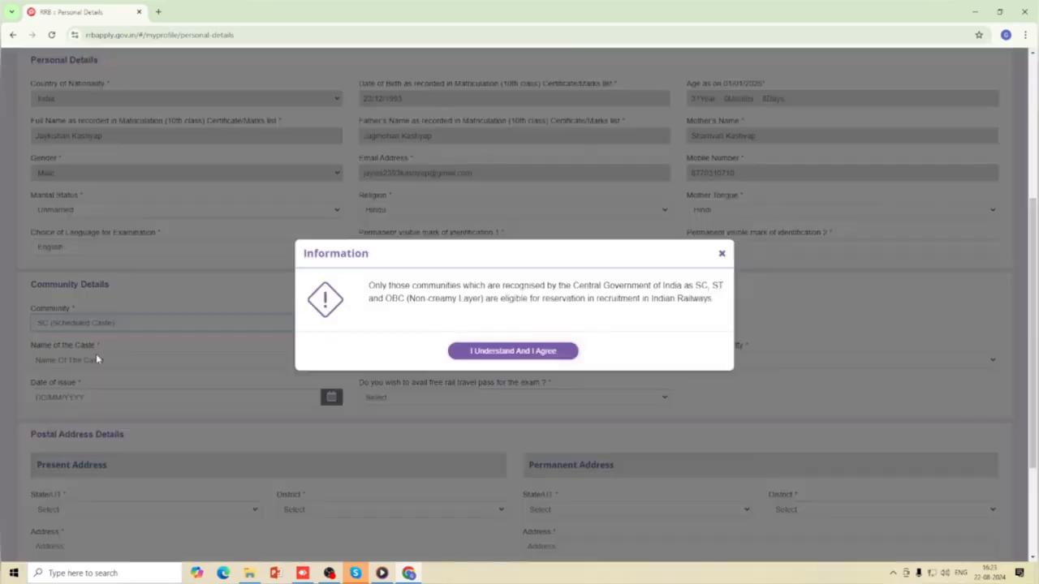
{"action": "left_click", "coordinate": [470, 354]}
{"action": "left_click", "coordinate": [472, 354]}
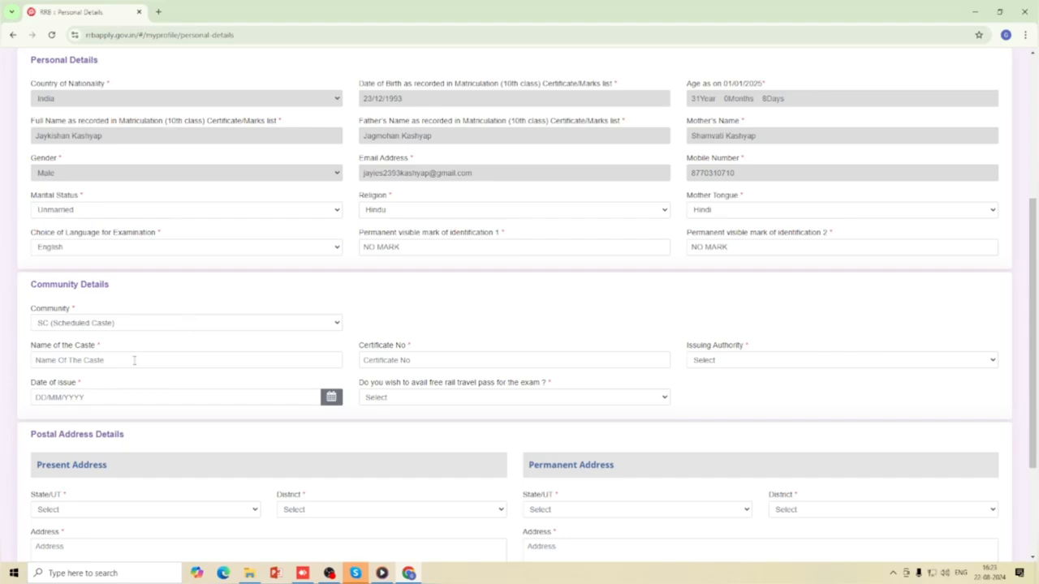
- Examine the Scheduled Caste certificate fields, including the issuing authority choices and the free rail travel pass options
{"action": "left_click", "coordinate": [134, 361]}
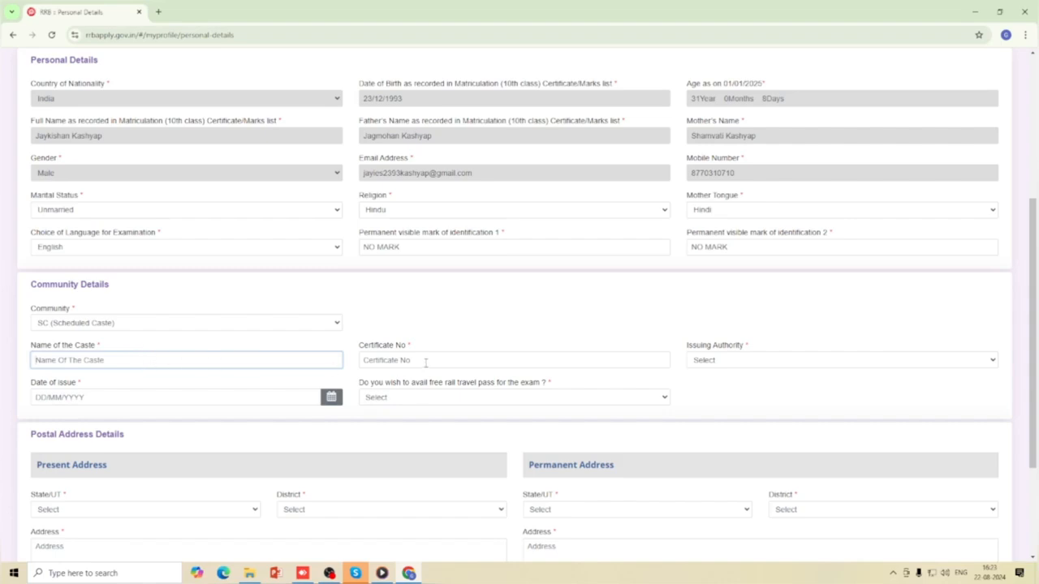
{"action": "left_click", "coordinate": [733, 362]}
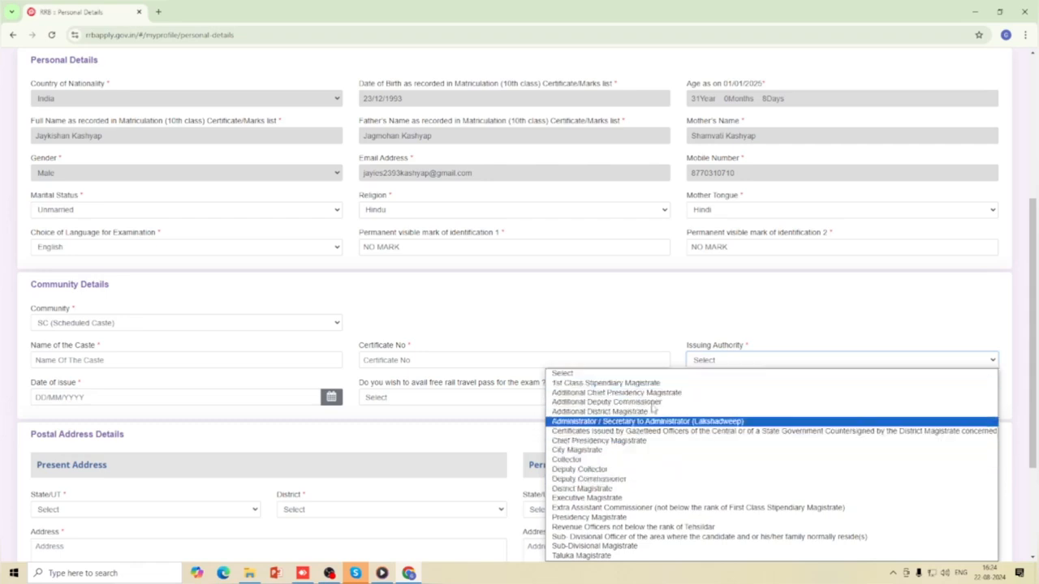
{"action": "left_click", "coordinate": [493, 404]}
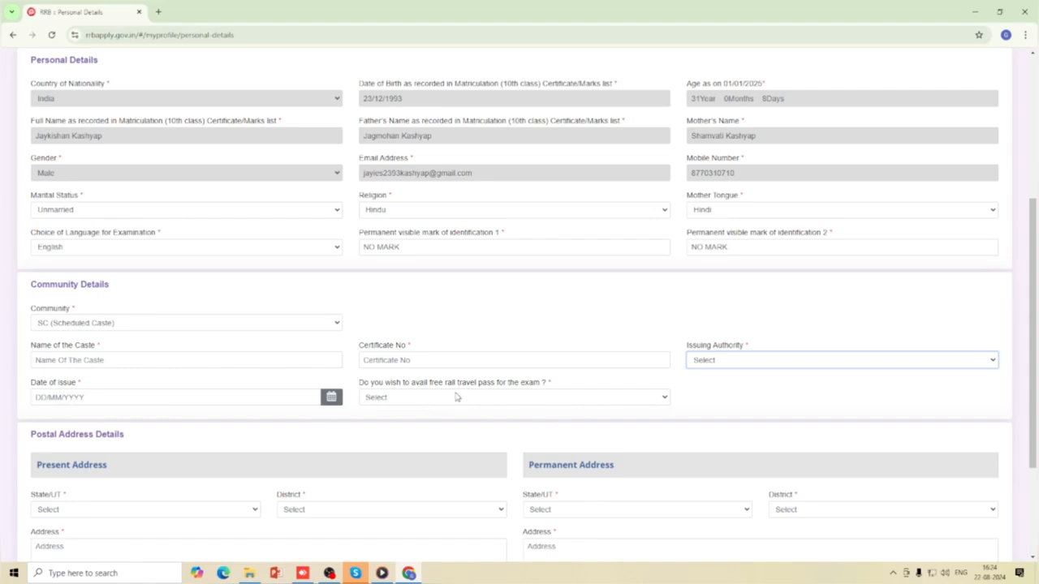
{"action": "left_click", "coordinate": [555, 398]}
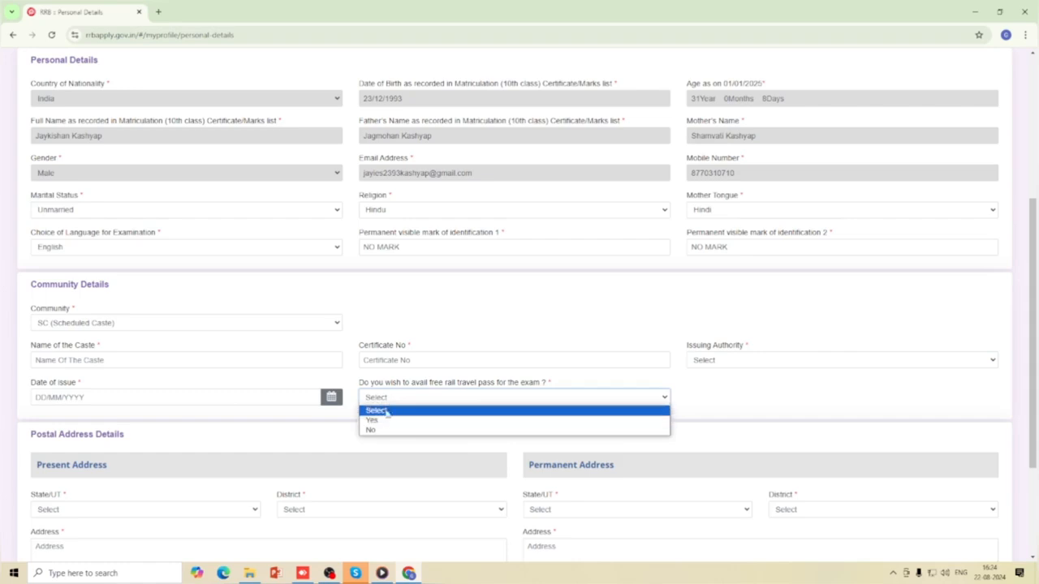
{"action": "left_click", "coordinate": [395, 399]}
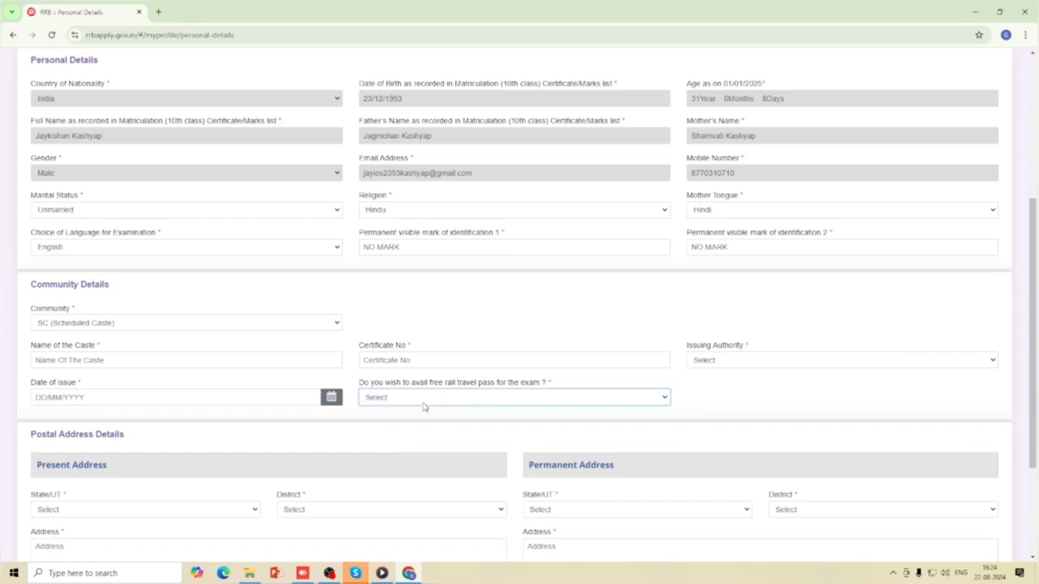
- Change the community to ST (Scheduled Tribe) and agree to the notice on reservation eligibility
{"action": "left_click", "coordinate": [137, 325]}
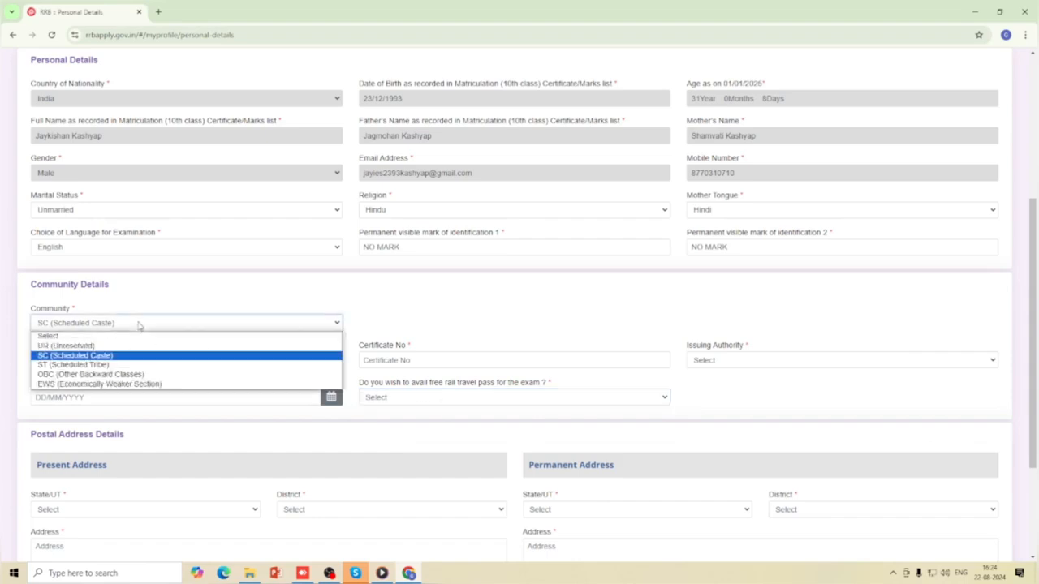
{"action": "left_click", "coordinate": [109, 355]}
{"action": "left_click", "coordinate": [513, 351]}
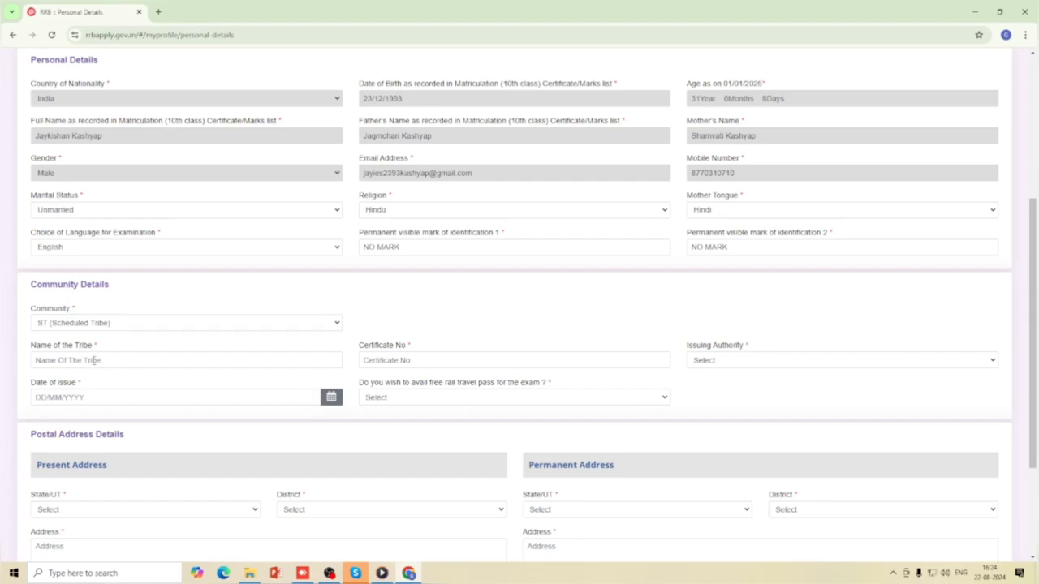
- Examine the Scheduled Tribe certificate fields, including the issuing authority choices and the free rail travel pass options
{"action": "left_click", "coordinate": [129, 360]}
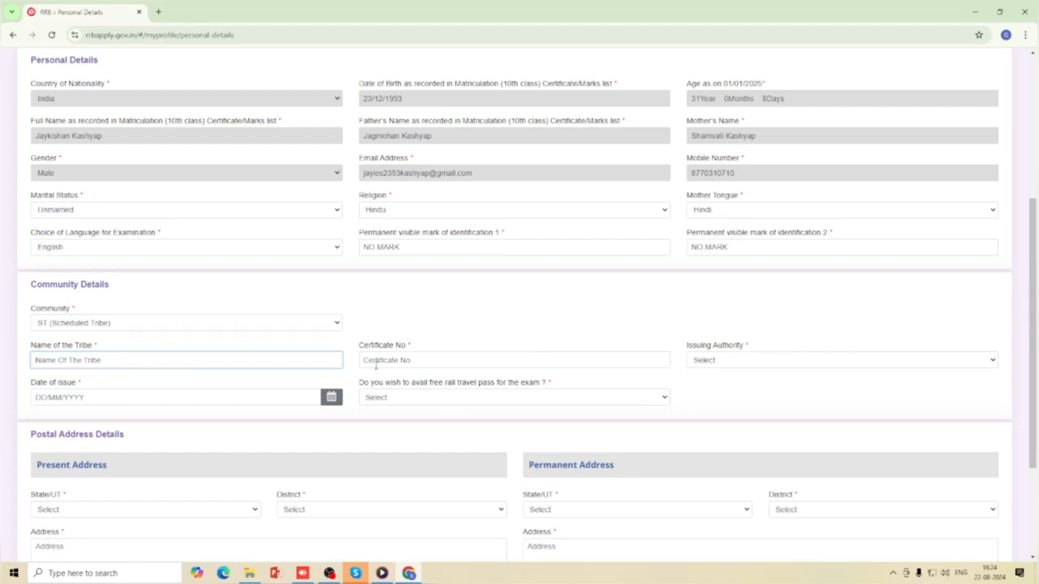
{"action": "left_click", "coordinate": [415, 362]}
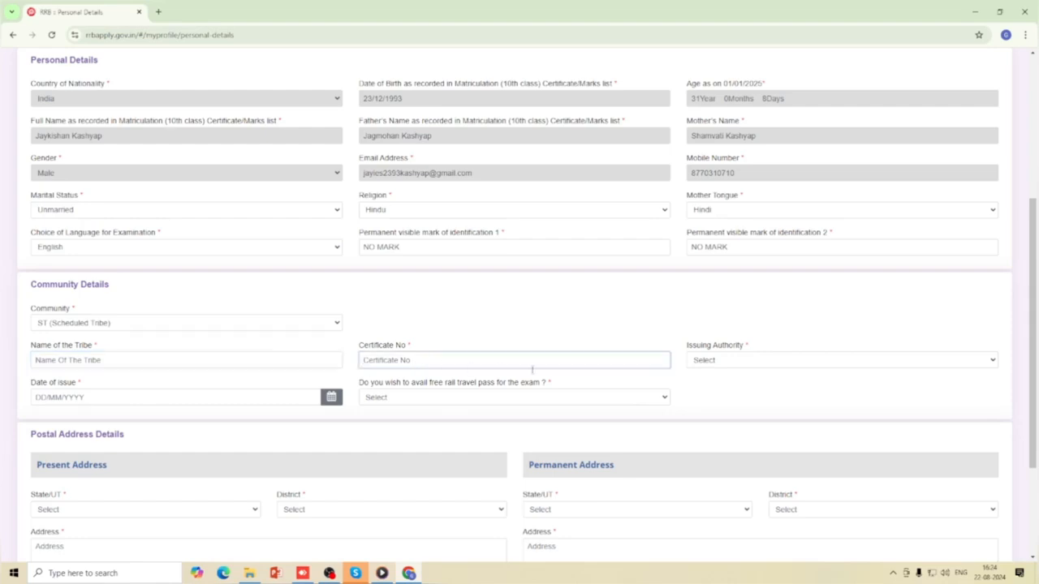
{"action": "left_click", "coordinate": [703, 362]}
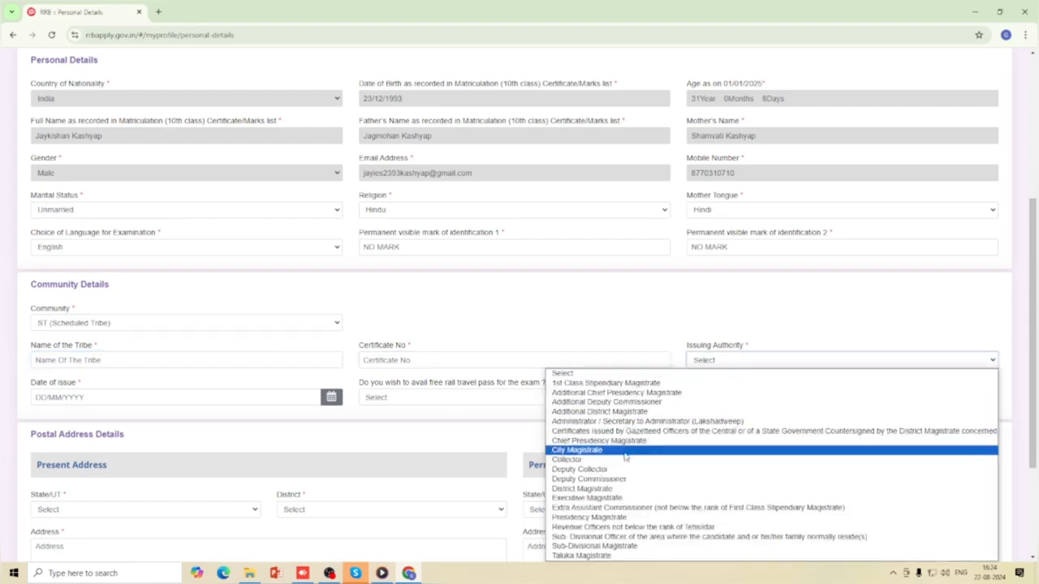
{"action": "left_click", "coordinate": [705, 359]}
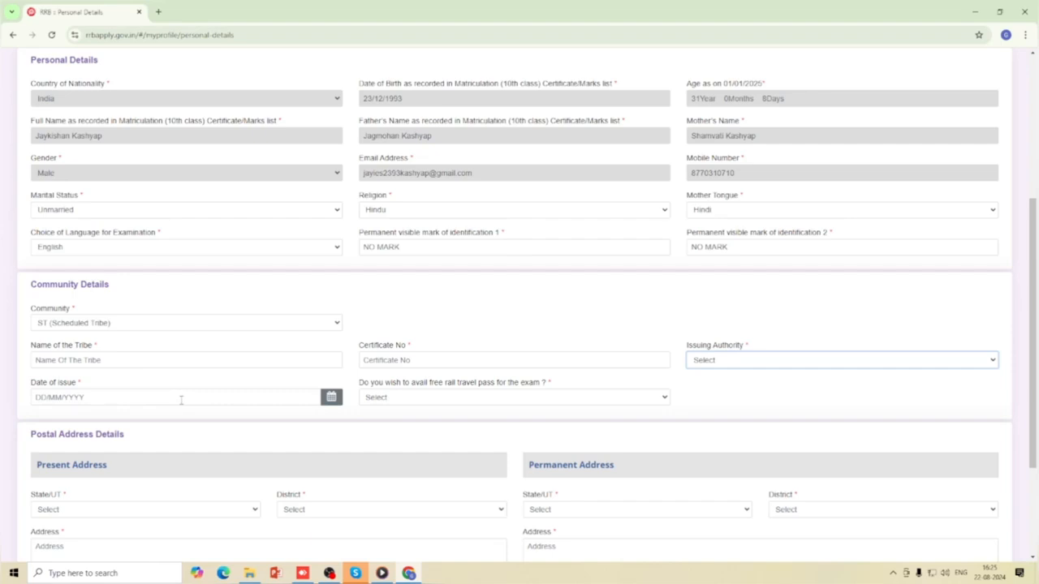
{"action": "left_click", "coordinate": [419, 400]}
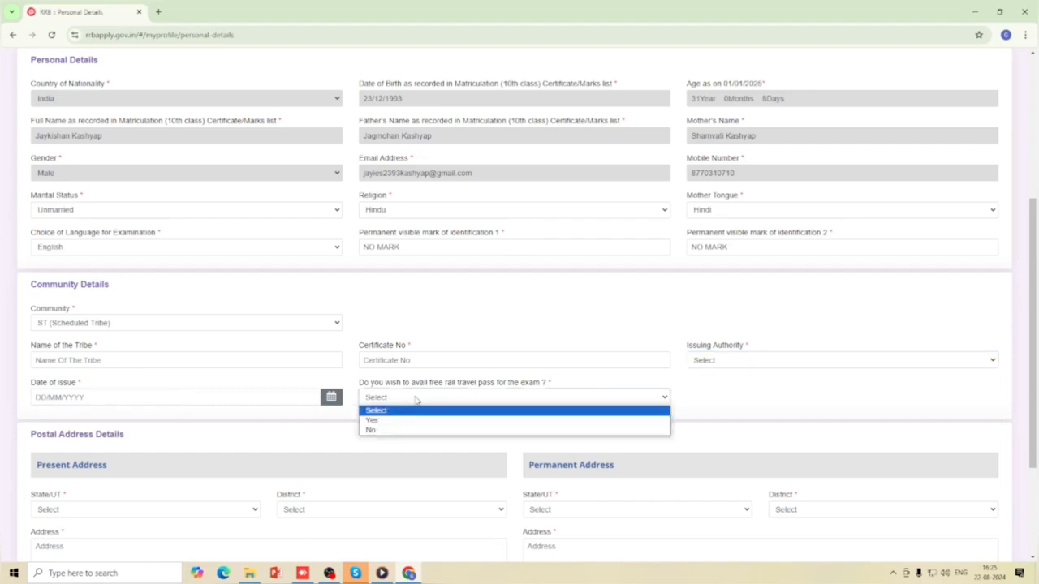
{"action": "left_click", "coordinate": [399, 399]}
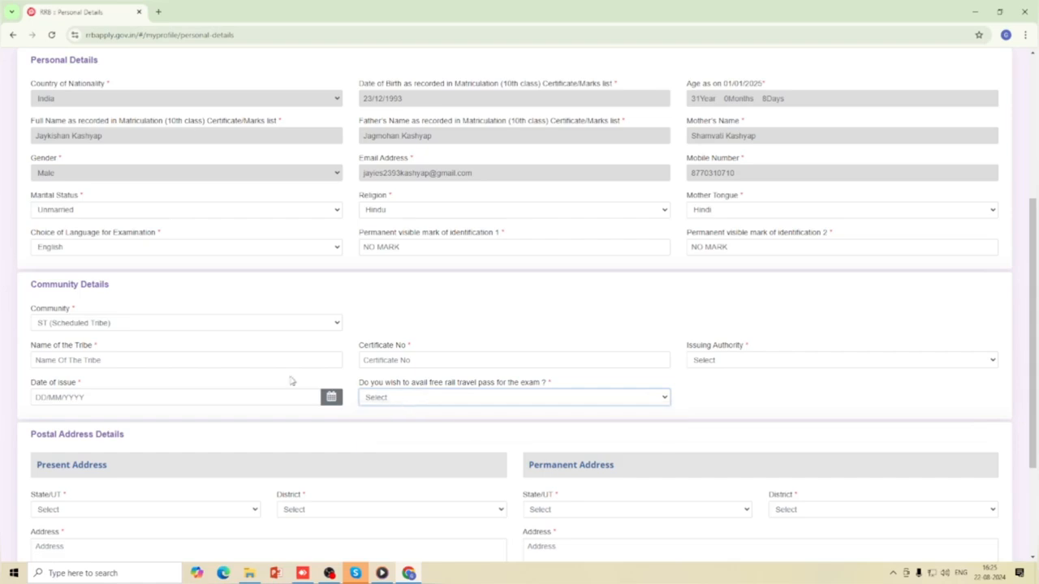
- Change the community to OBC (Other Backward Classes), agree to the notice, and check the OBC Non-Creamy Layer choices
{"action": "left_click", "coordinate": [132, 325]}
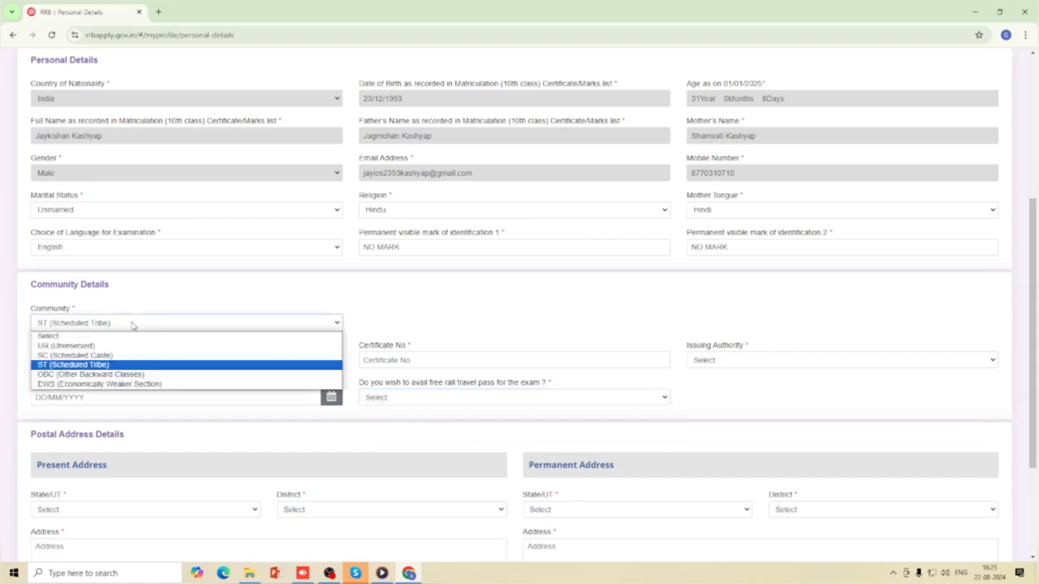
{"action": "left_click", "coordinate": [89, 375]}
{"action": "left_click", "coordinate": [463, 351]}
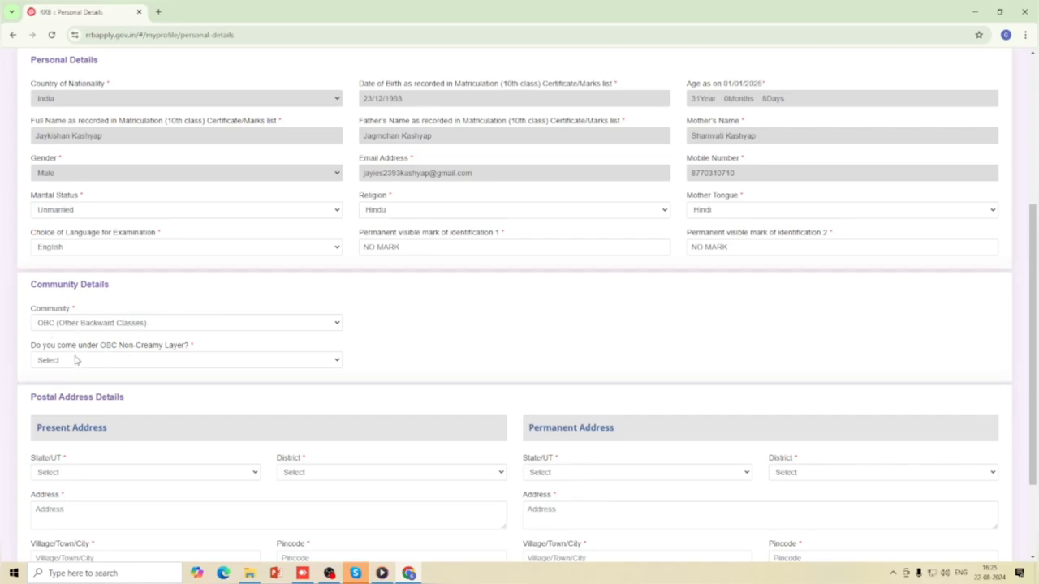
{"action": "left_click", "coordinate": [154, 360]}
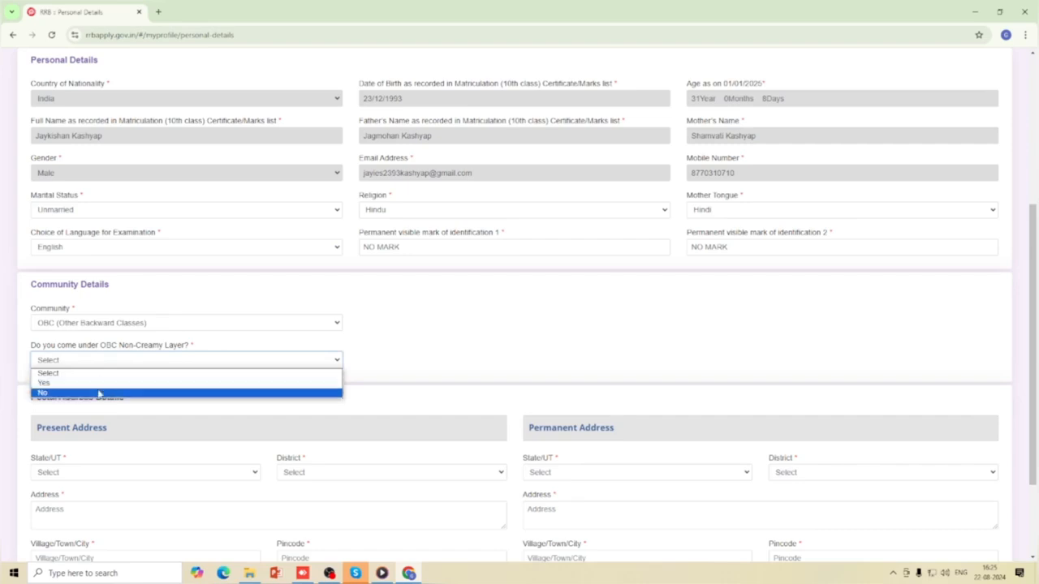
{"action": "left_click", "coordinate": [128, 361]}
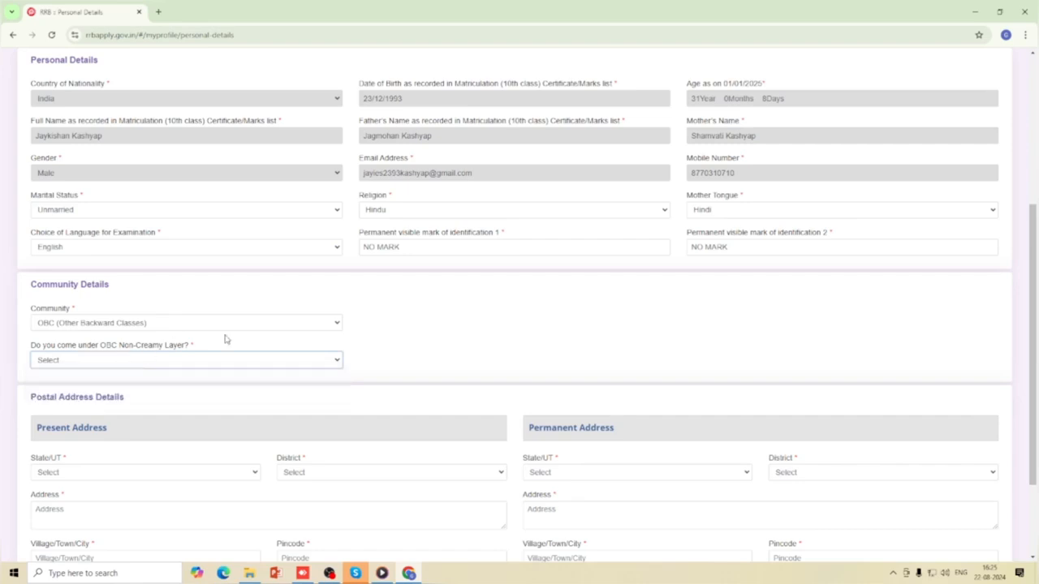
- Change the community to EWS (Economically Weaker Section) and agree to the notice
{"action": "left_click", "coordinate": [136, 324]}
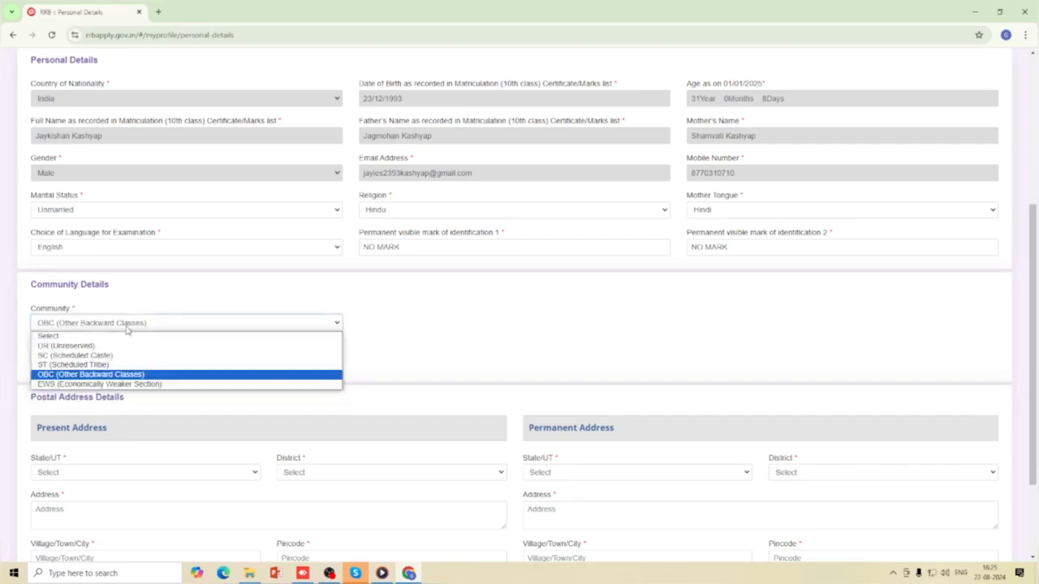
{"action": "left_click", "coordinate": [114, 385]}
{"action": "left_click", "coordinate": [495, 365]}
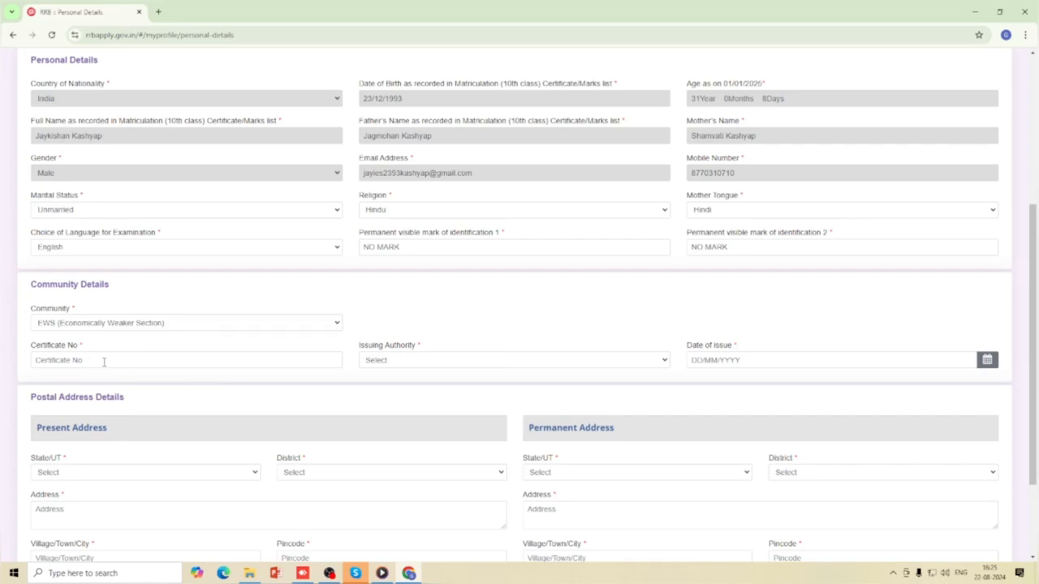
- Examine the EWS certificate fields, including the issuing authority choices and the date of issue calendar
{"action": "left_click", "coordinate": [404, 364]}
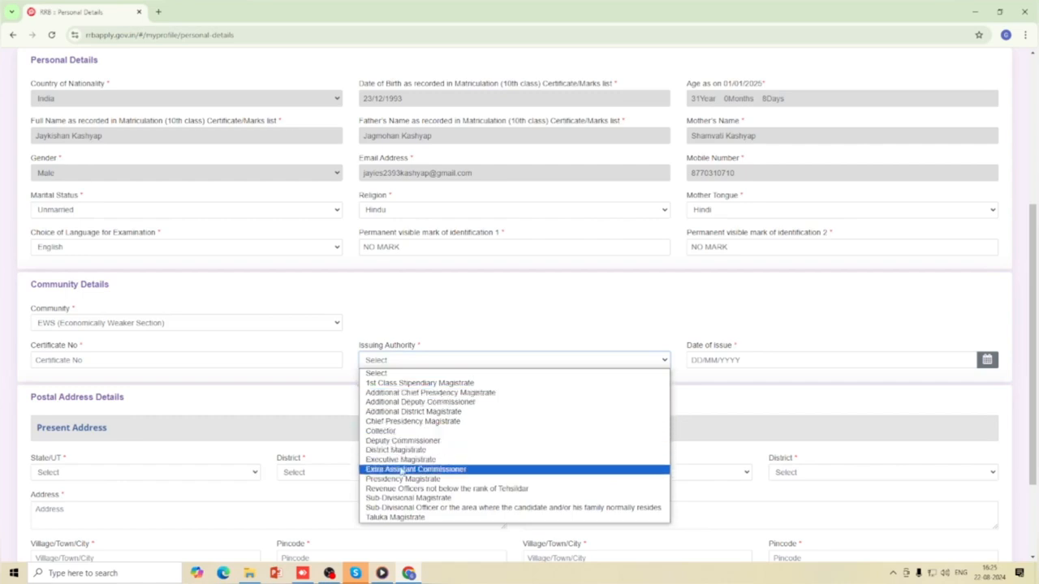
{"action": "left_click", "coordinate": [407, 373]}
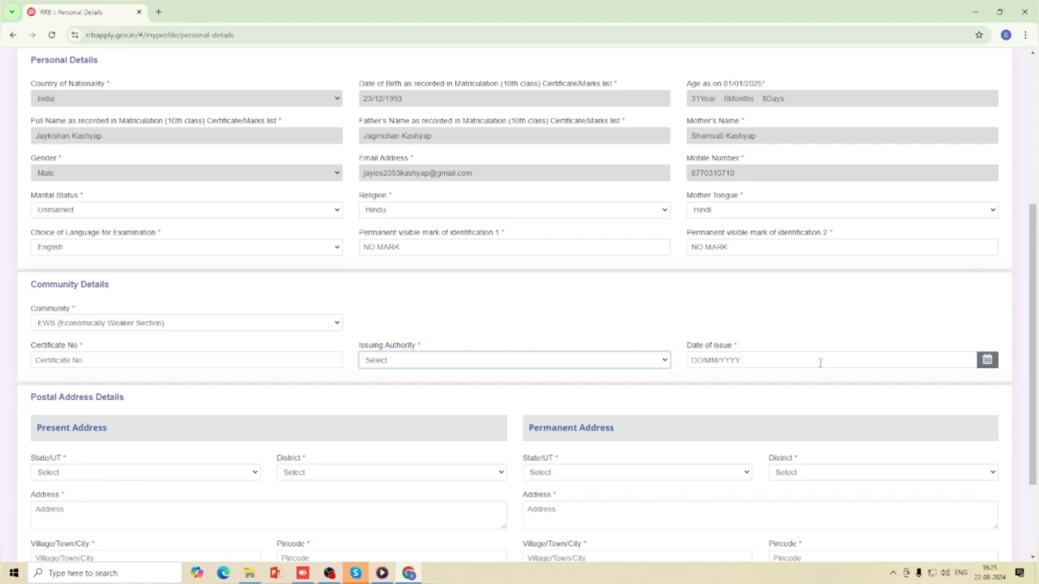
{"action": "left_click", "coordinate": [907, 361]}
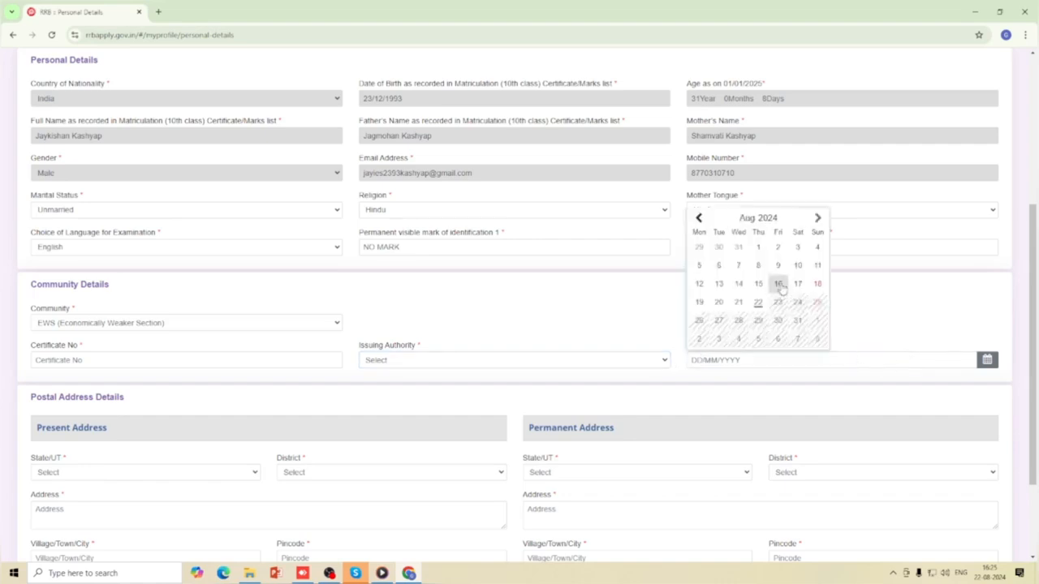
{"action": "left_click", "coordinate": [641, 333]}
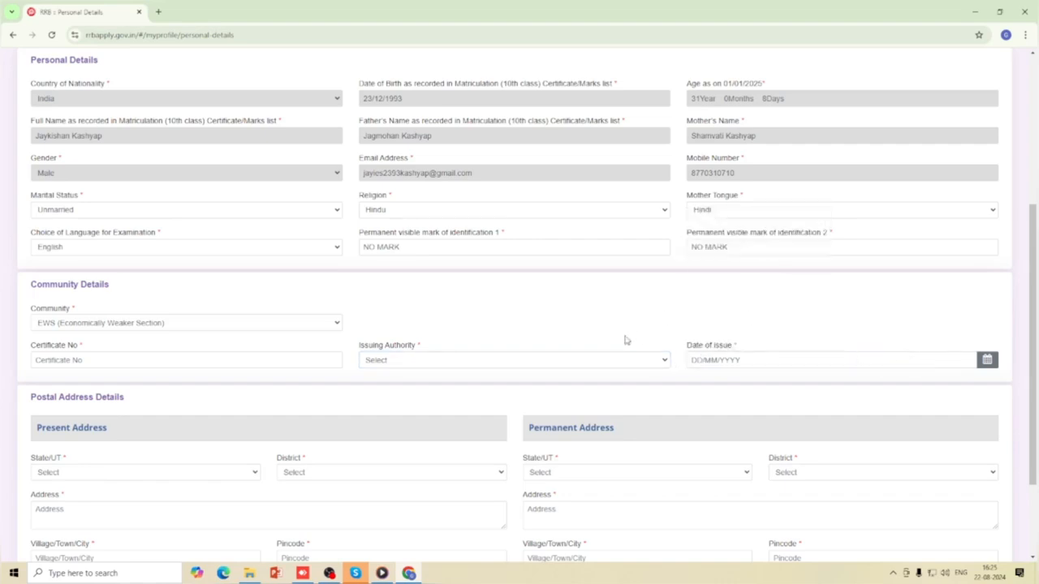
- Set the community back to UR (Unreserved) in the Community Details section
{"action": "left_click", "coordinate": [174, 325]}
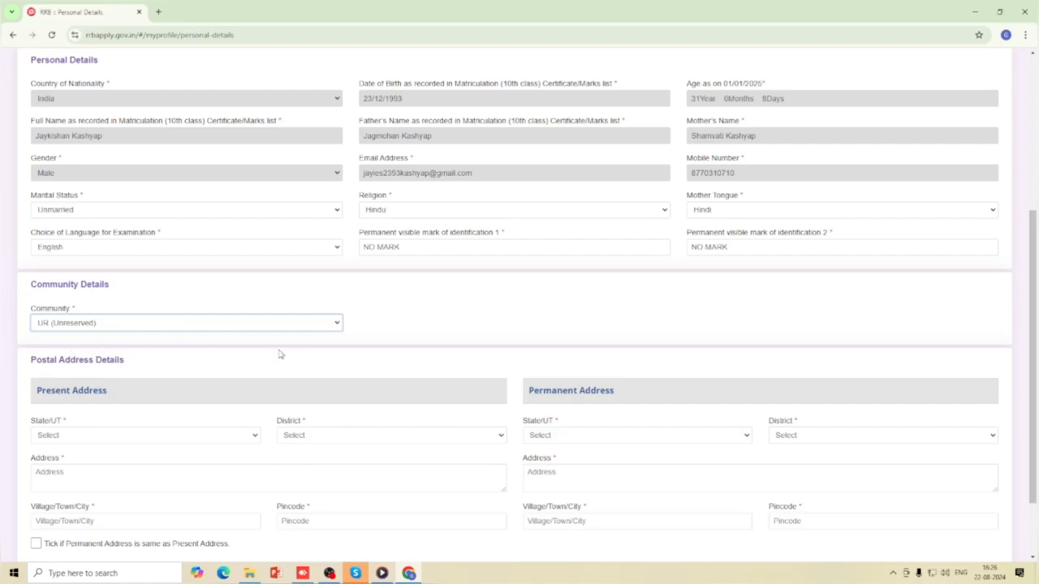
{"action": "scroll", "coordinate": [280, 354], "scroll_direction": "down", "scroll_amount": 2}
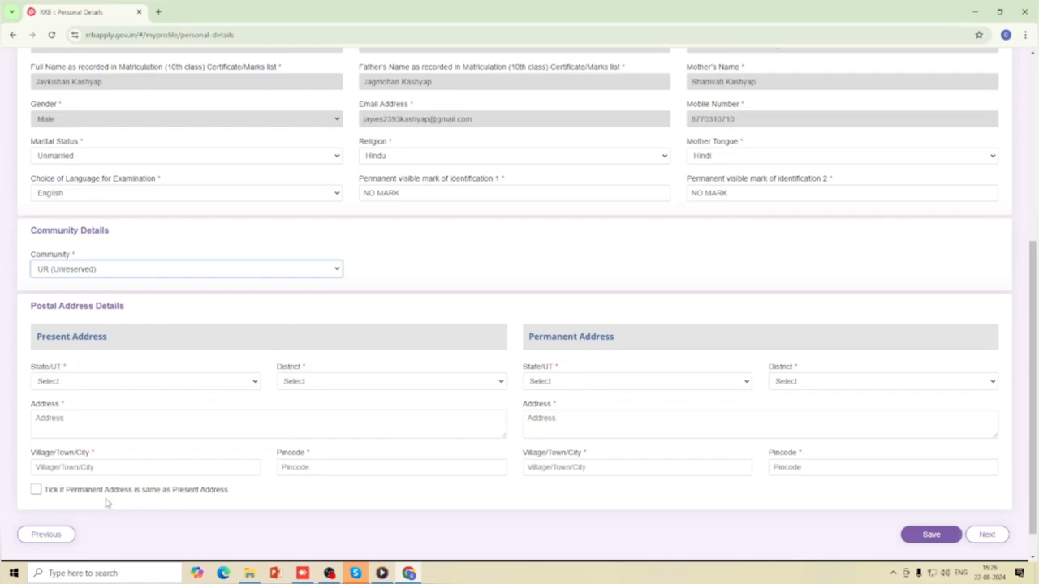
- Select the applicant's state and district for the present address in the Postal Address Details section
{"action": "left_click", "coordinate": [36, 491]}
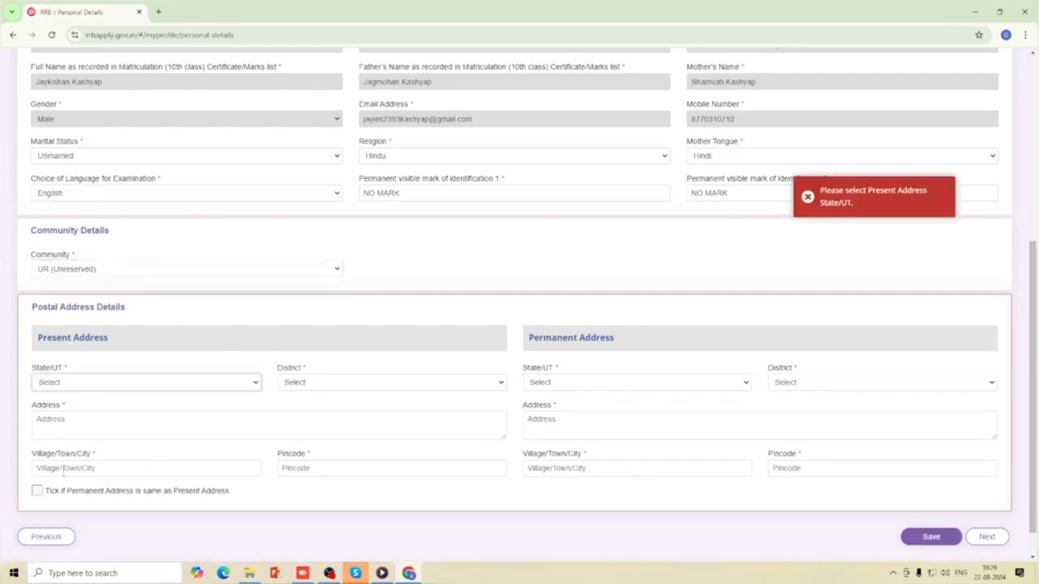
{"action": "left_click", "coordinate": [72, 384]}
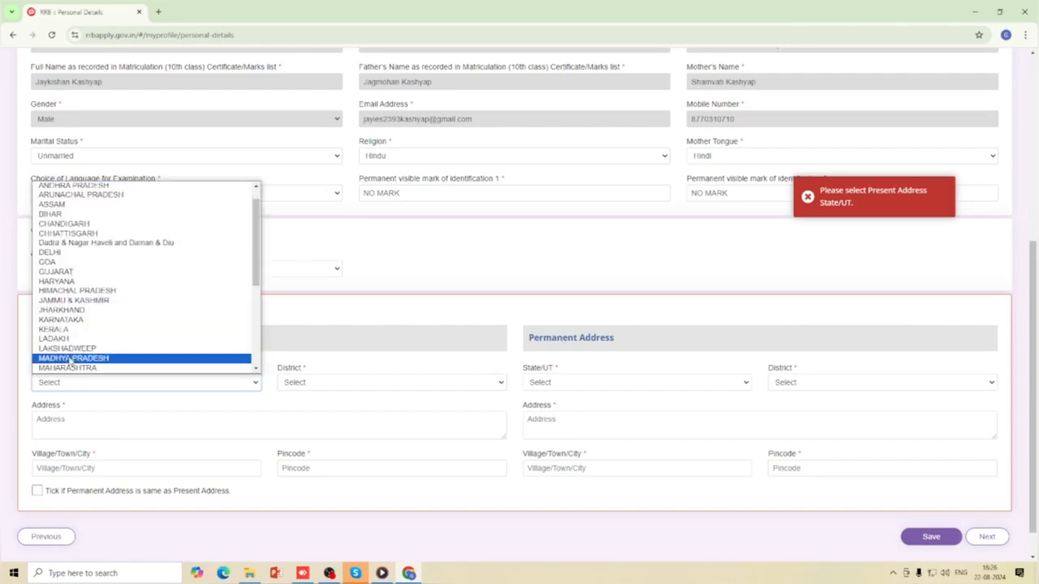
{"action": "left_click", "coordinate": [72, 233]}
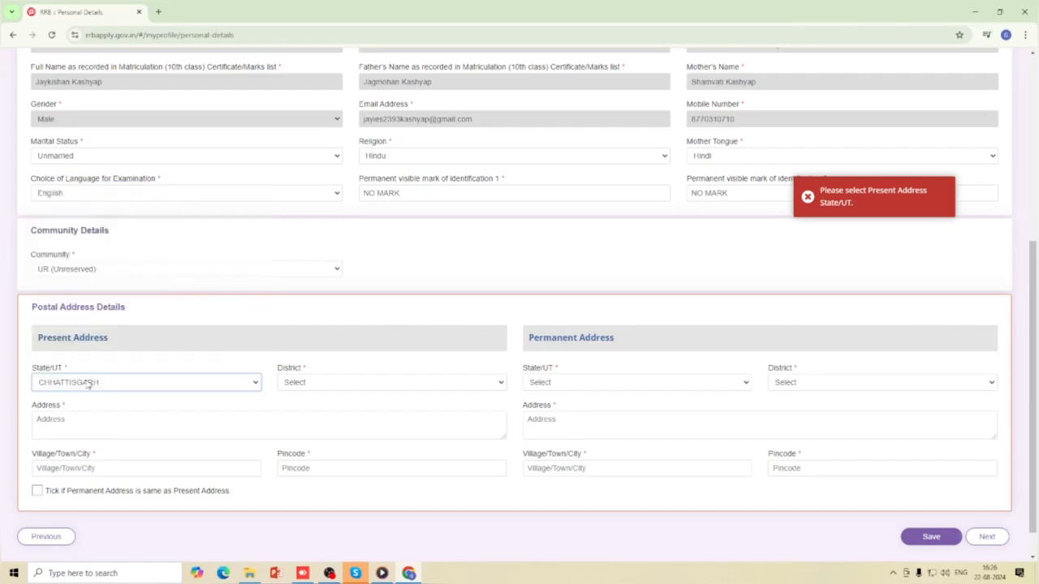
{"action": "left_click", "coordinate": [346, 387]}
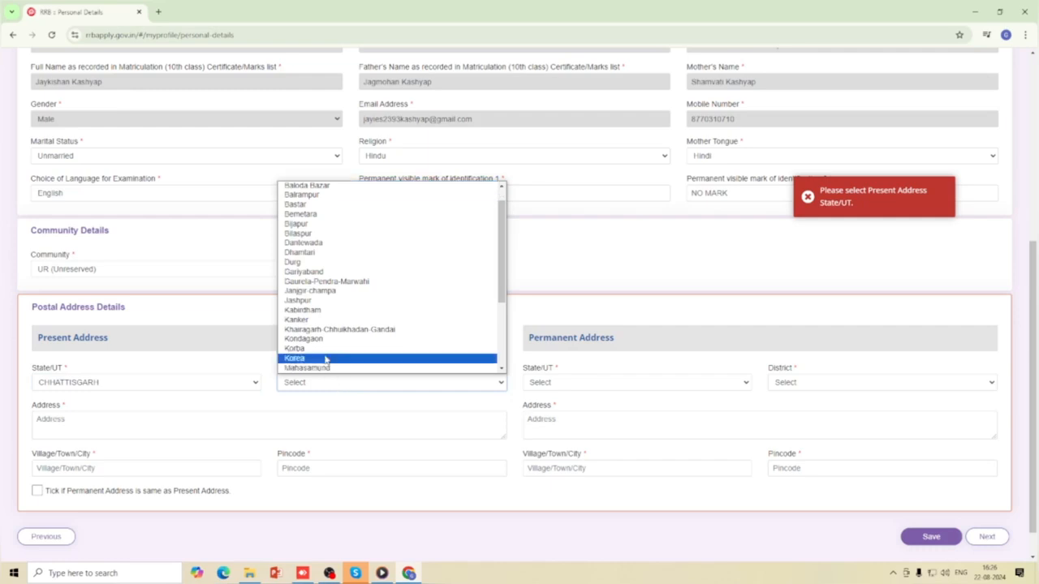
{"action": "left_click", "coordinate": [319, 205]}
- Fill in the present address, town and pincode, and mark the permanent address as the same as the present address
{"action": "left_click", "coordinate": [62, 420]}
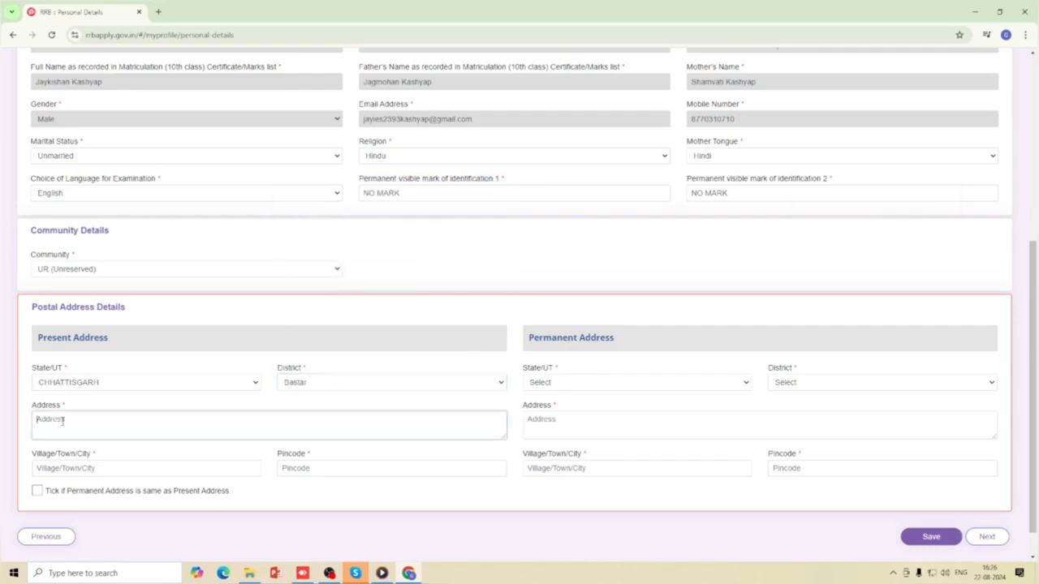
{"action": "left_click", "coordinate": [101, 469]}
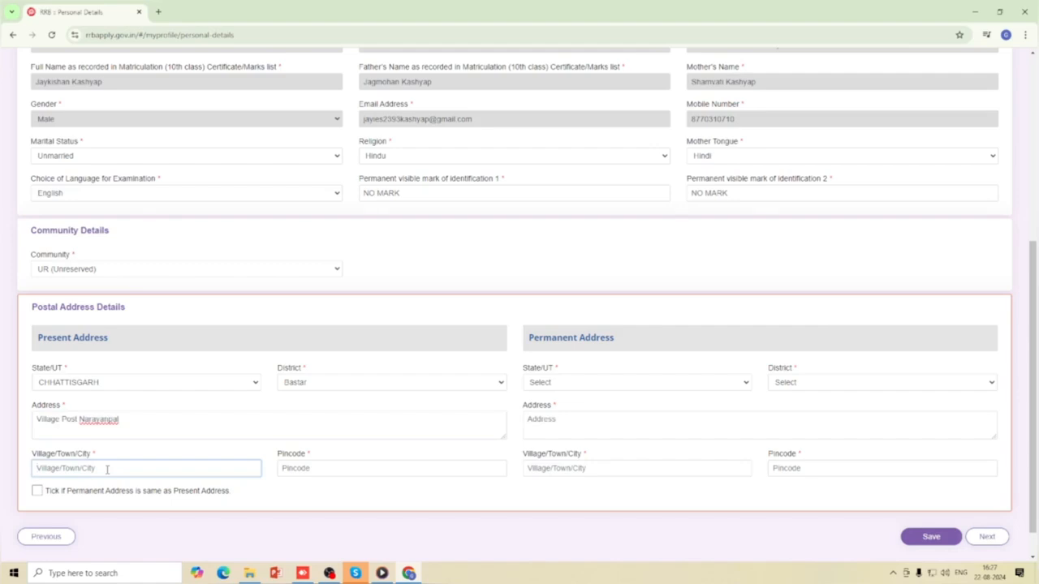
{"action": "type", "text": "Jagdalpur"}
{"action": "left_click", "coordinate": [334, 467]}
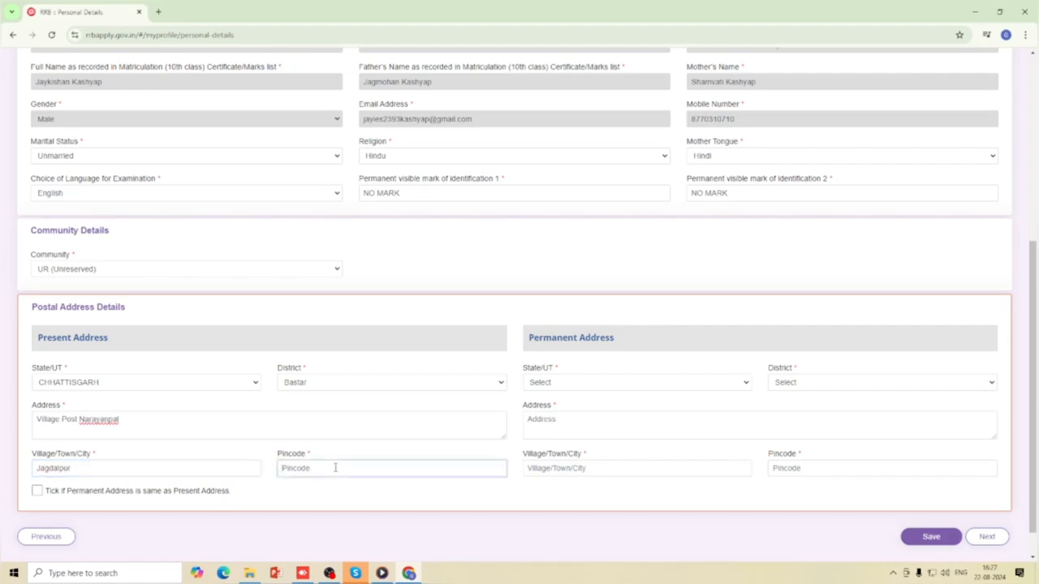
{"action": "type", "text": "494010"}
{"action": "left_click", "coordinate": [37, 493]}
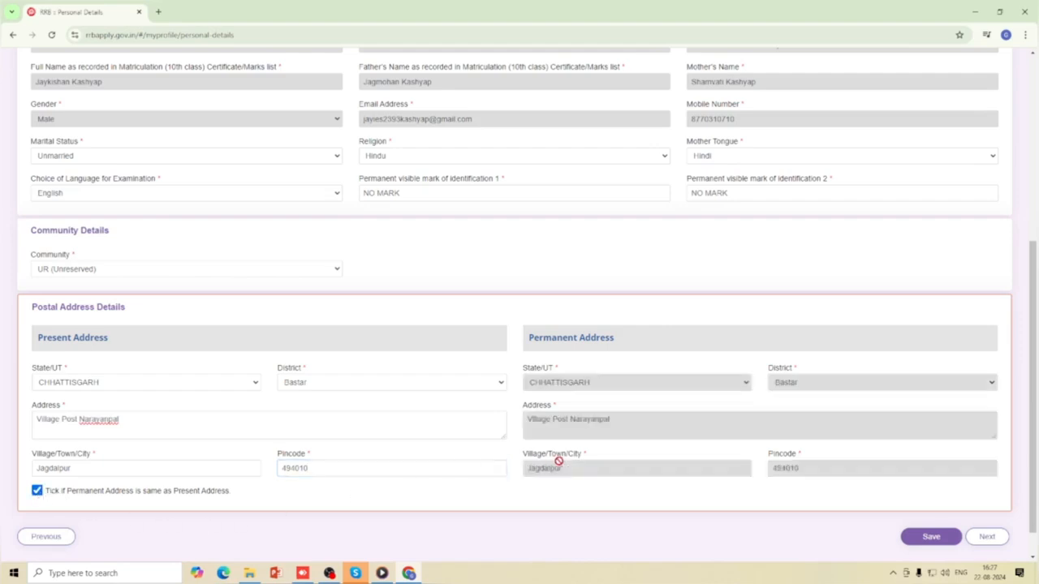
- Review the completed personal, community and postal address details on the form
{"action": "scroll", "coordinate": [558, 464], "scroll_direction": "down", "scroll_amount": 1}
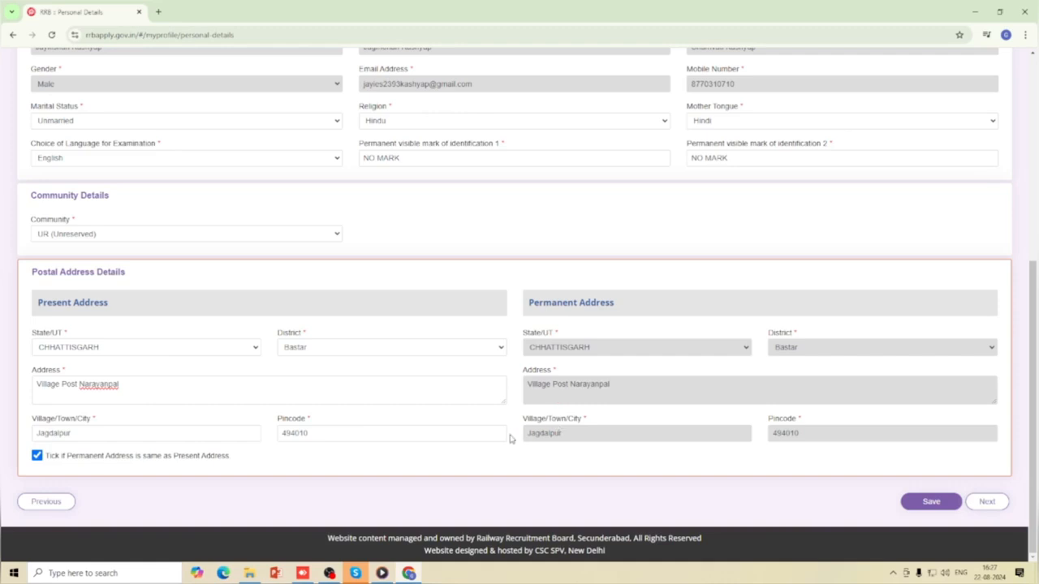
{"action": "scroll", "coordinate": [406, 450], "scroll_direction": "up", "scroll_amount": 3}
{"action": "scroll", "coordinate": [371, 461], "scroll_direction": "up", "scroll_amount": 3}
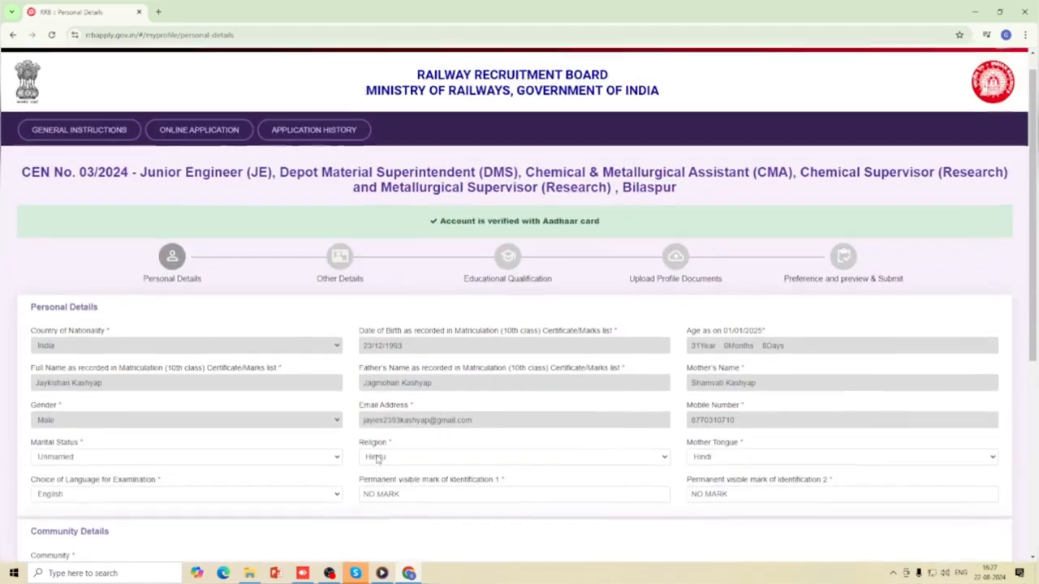
{"action": "scroll", "coordinate": [389, 451], "scroll_direction": "down", "scroll_amount": 1}
{"action": "scroll", "coordinate": [390, 451], "scroll_direction": "down", "scroll_amount": 1}
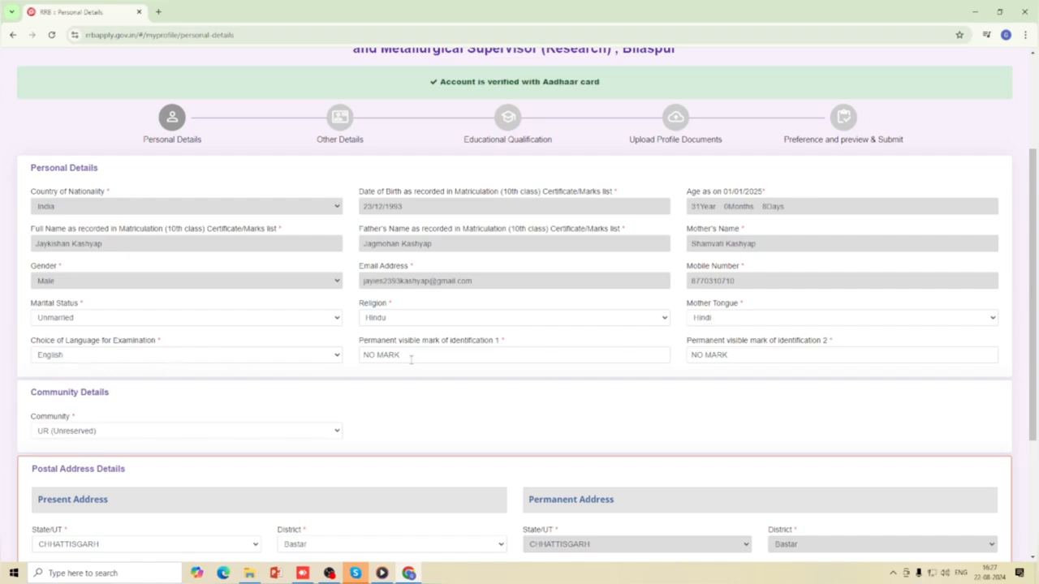
{"action": "scroll", "coordinate": [437, 359], "scroll_direction": "down", "scroll_amount": 1}
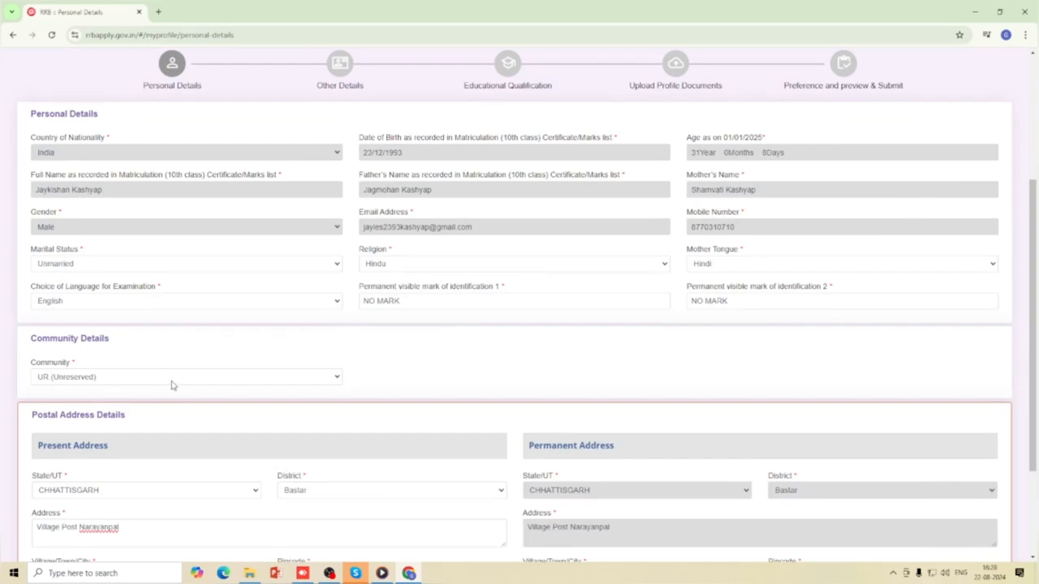
{"action": "scroll", "coordinate": [166, 399], "scroll_direction": "down", "scroll_amount": 2}
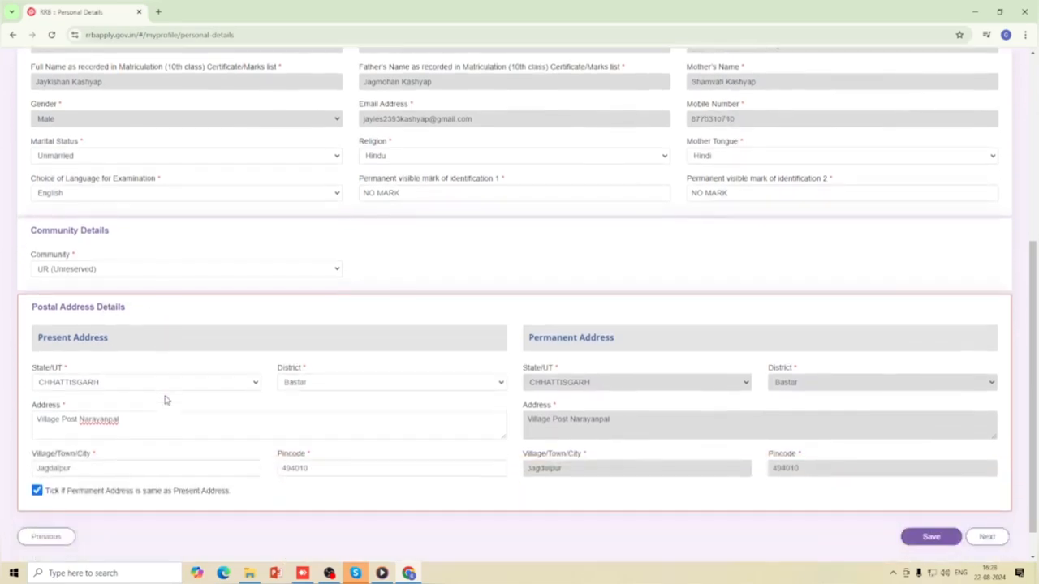
{"action": "scroll", "coordinate": [127, 365], "scroll_direction": "down", "scroll_amount": 1}
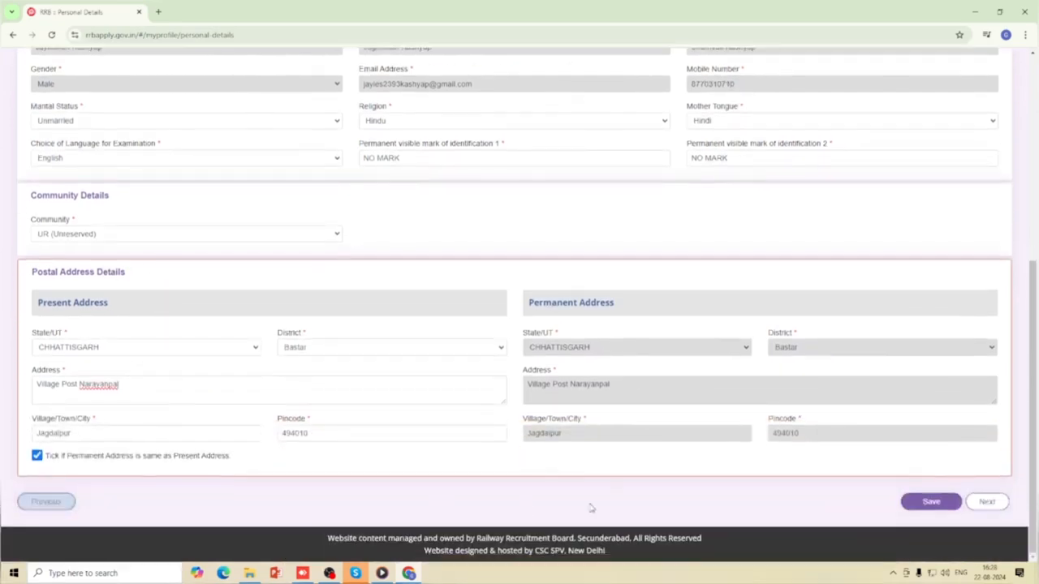
- Save the personal details and proceed to the Other Details stage of the application
{"action": "left_click", "coordinate": [930, 502]}
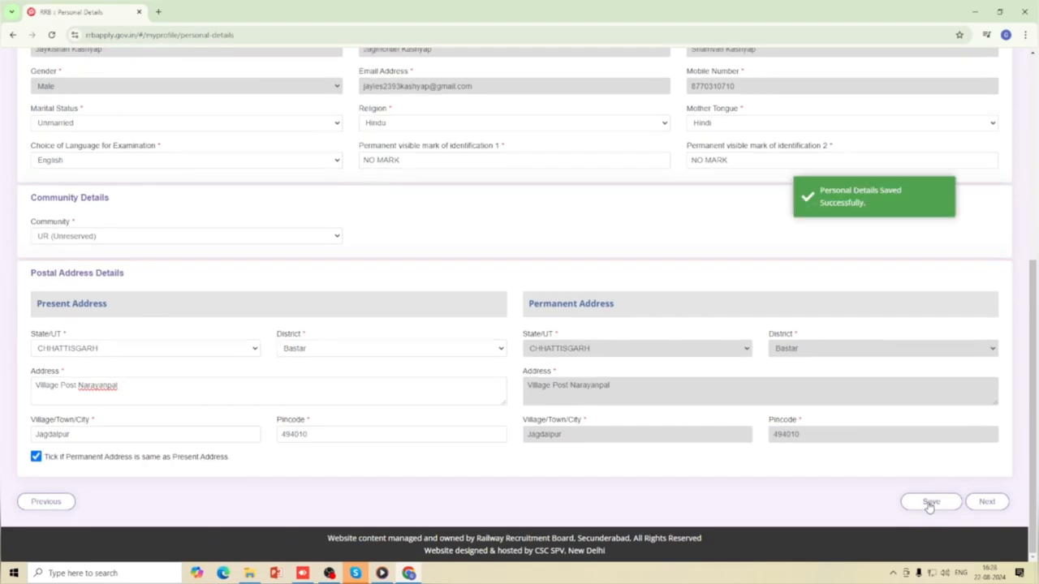
{"action": "left_click", "coordinate": [986, 502]}
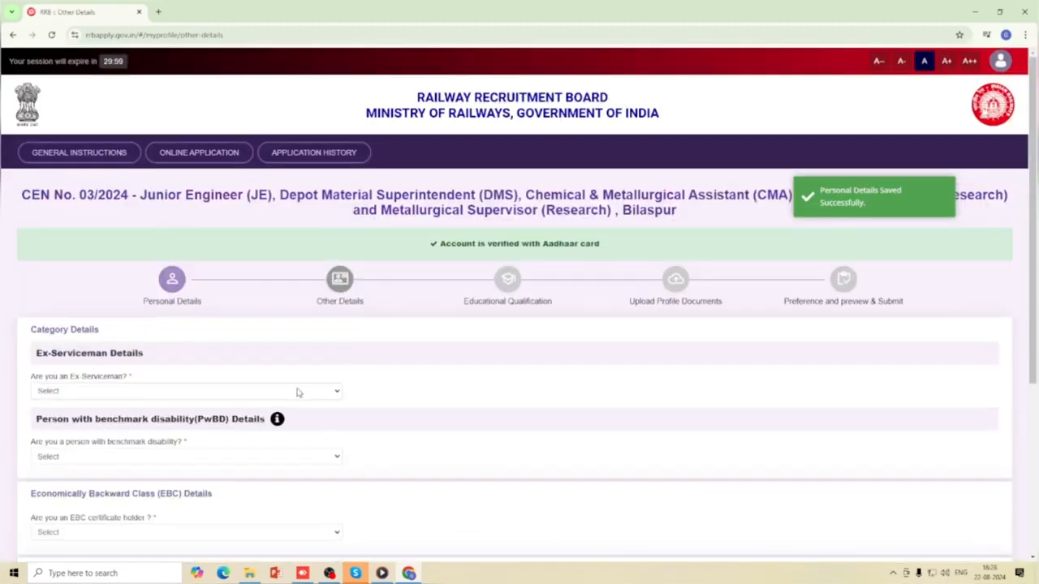
{"action": "scroll", "coordinate": [302, 386], "scroll_direction": "down", "scroll_amount": 1}
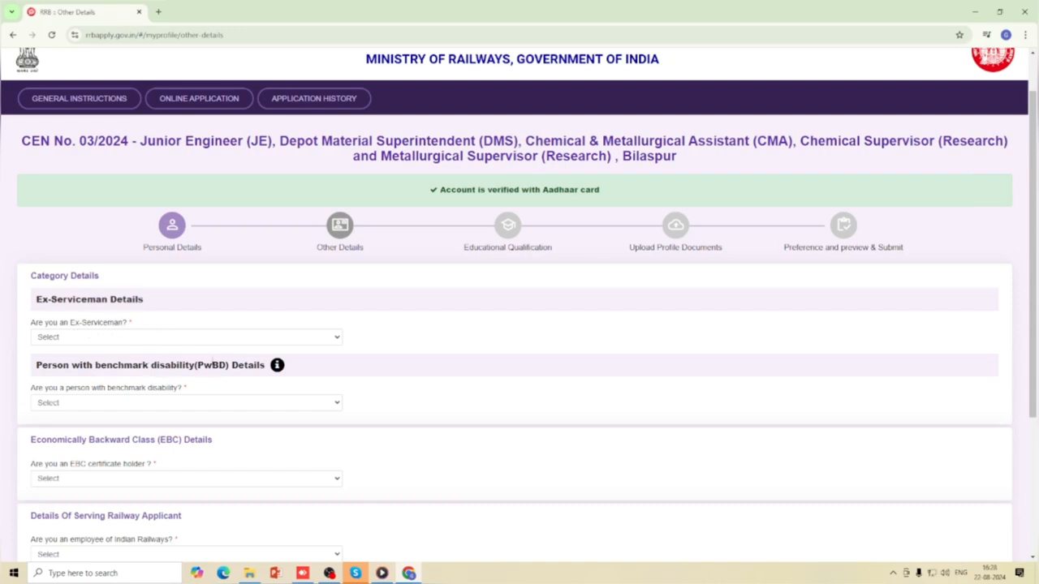
- Try the No and Yes answers to the ex-serviceman question, leaving it on Yes to bring up the defence service fields
{"action": "left_click", "coordinate": [218, 337]}
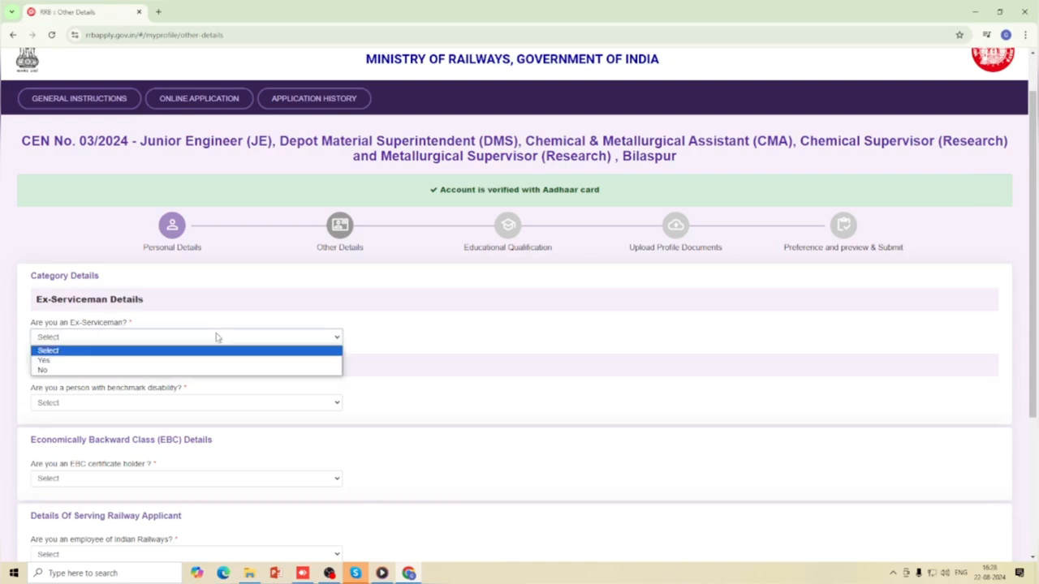
{"action": "left_click", "coordinate": [92, 371]}
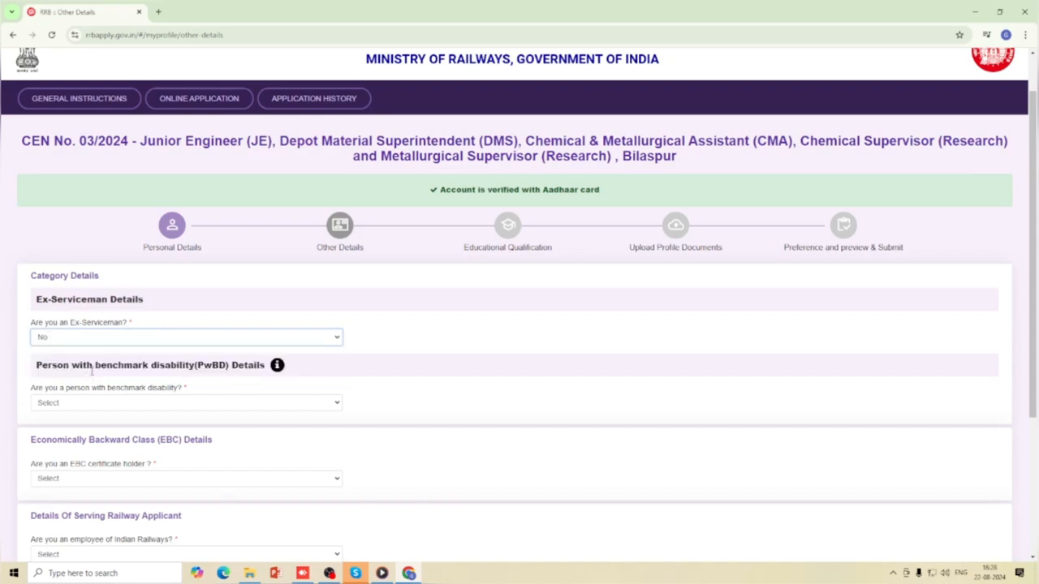
{"action": "left_click", "coordinate": [134, 340]}
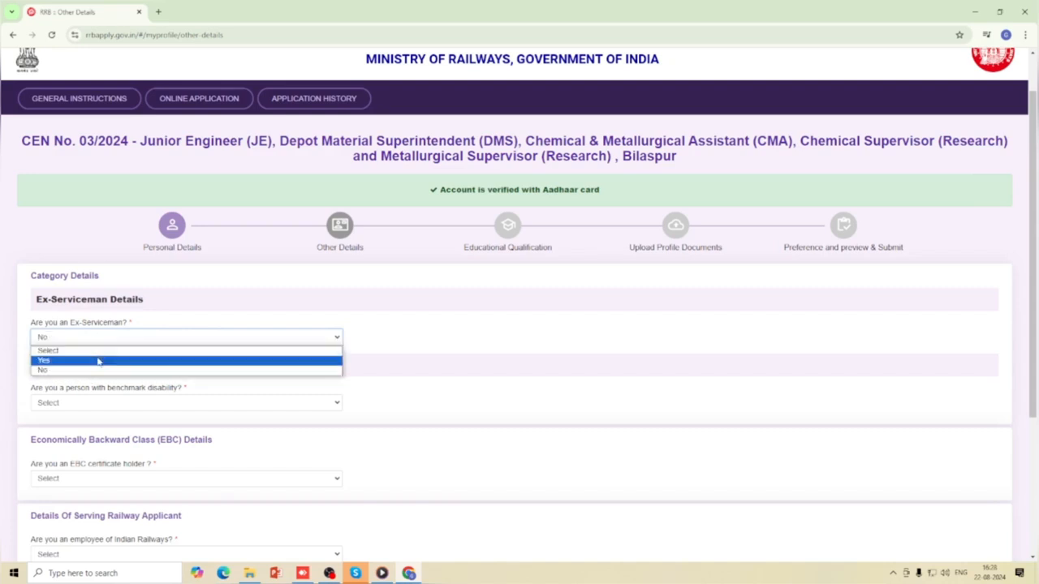
{"action": "left_click", "coordinate": [98, 361]}
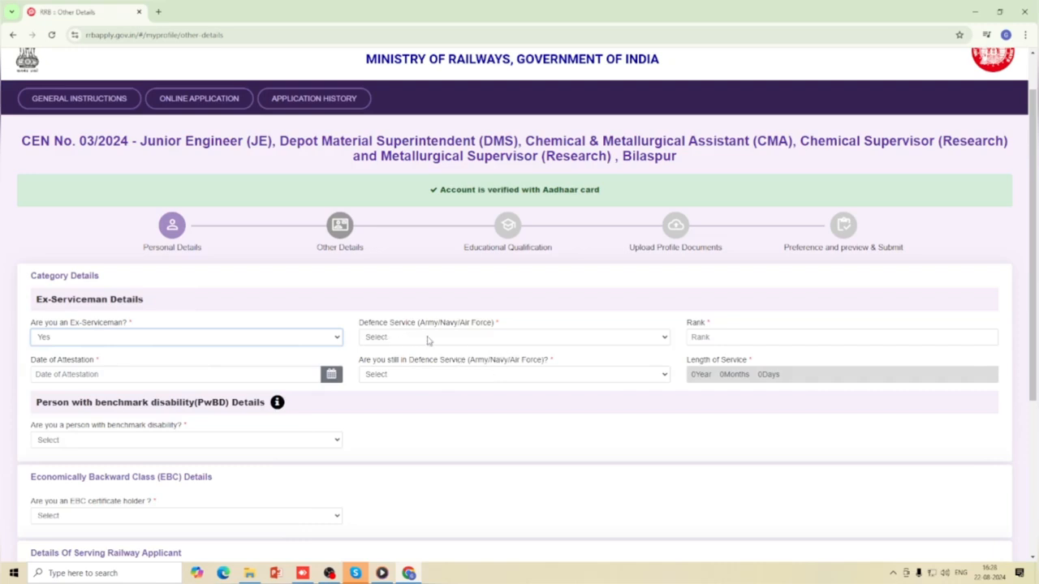
- Examine the defence service, rank and current service status fields and their choices in the Ex-Serviceman Details section
{"action": "left_click", "coordinate": [517, 339]}
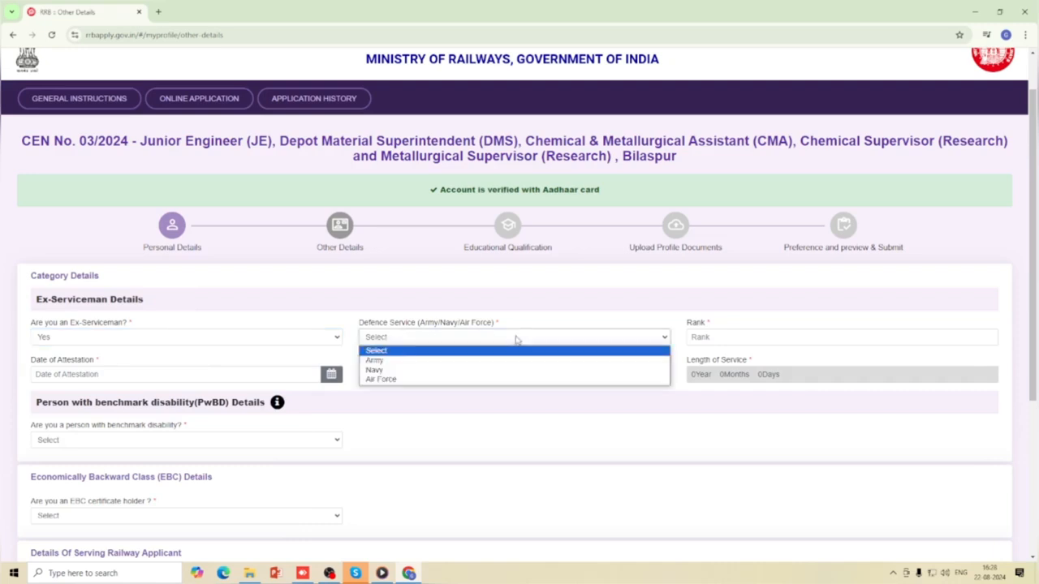
{"action": "left_click", "coordinate": [410, 349]}
{"action": "left_click", "coordinate": [704, 338]}
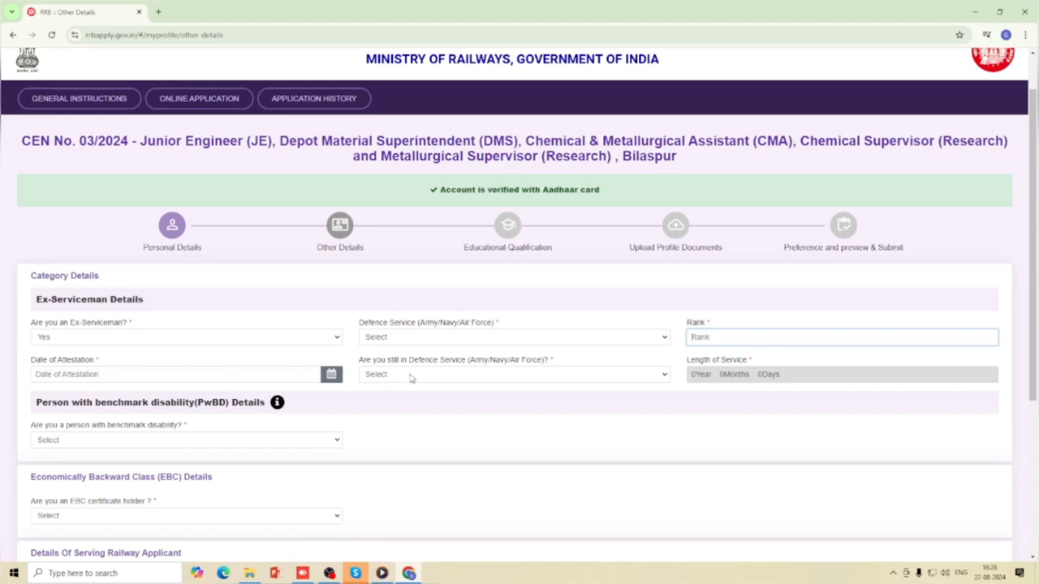
{"action": "left_click", "coordinate": [462, 375]}
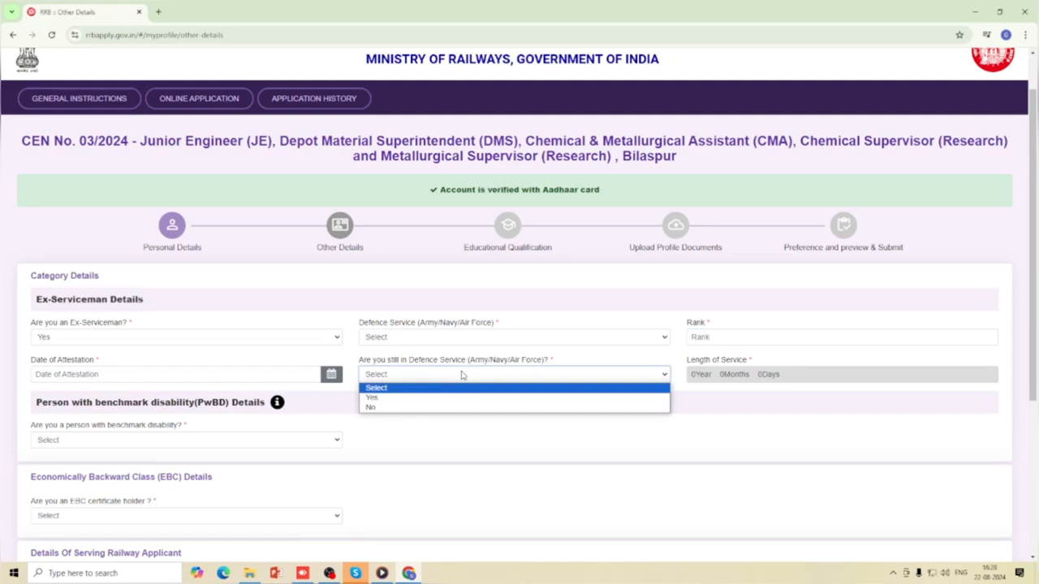
{"action": "left_click", "coordinate": [408, 376]}
{"action": "left_click", "coordinate": [408, 375]}
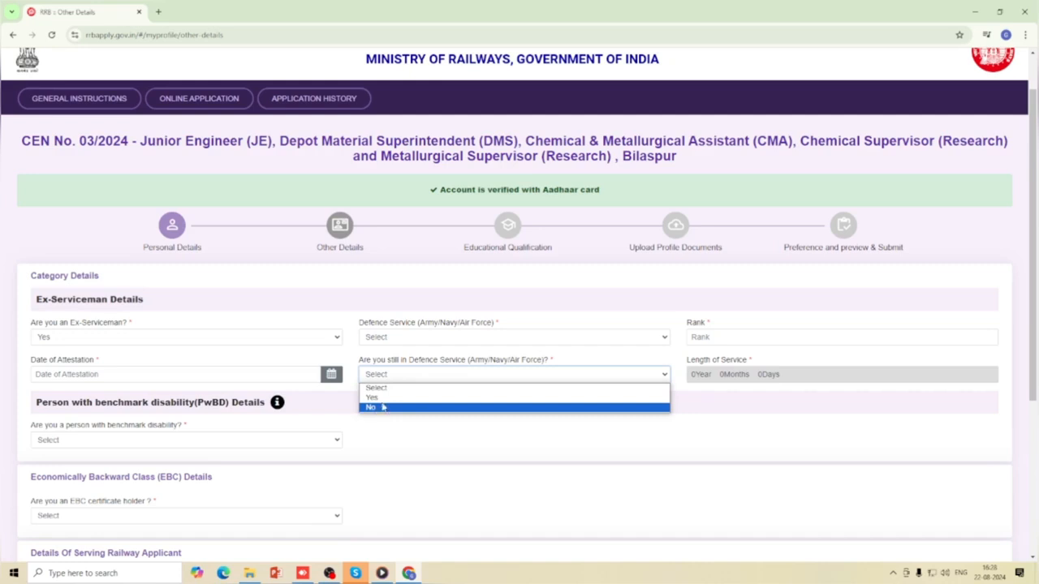
{"action": "left_click", "coordinate": [408, 377]}
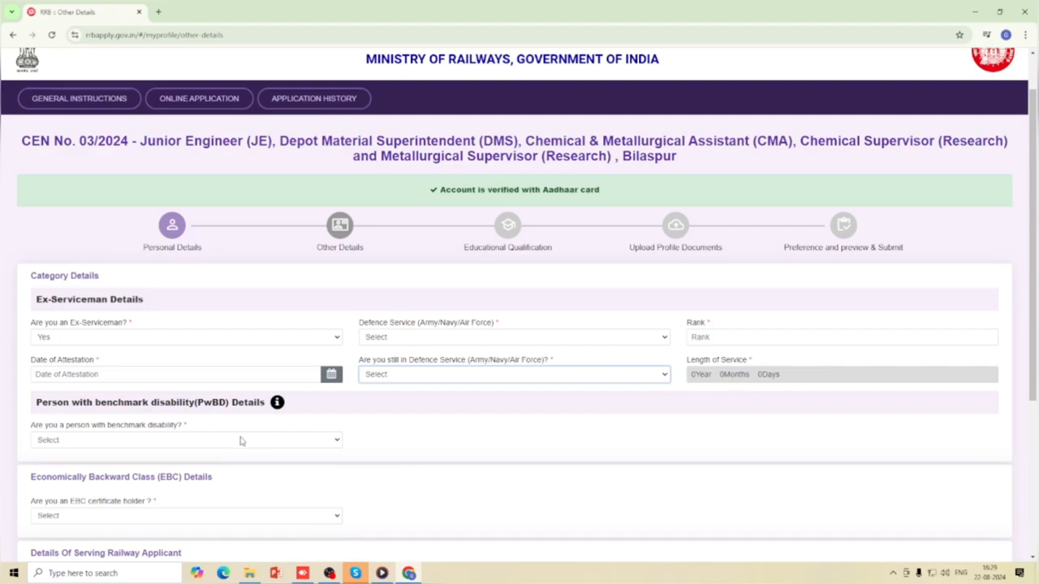
- Set the answer to the ex-serviceman question to No
{"action": "scroll", "coordinate": [62, 399], "scroll_direction": "down", "scroll_amount": 1}
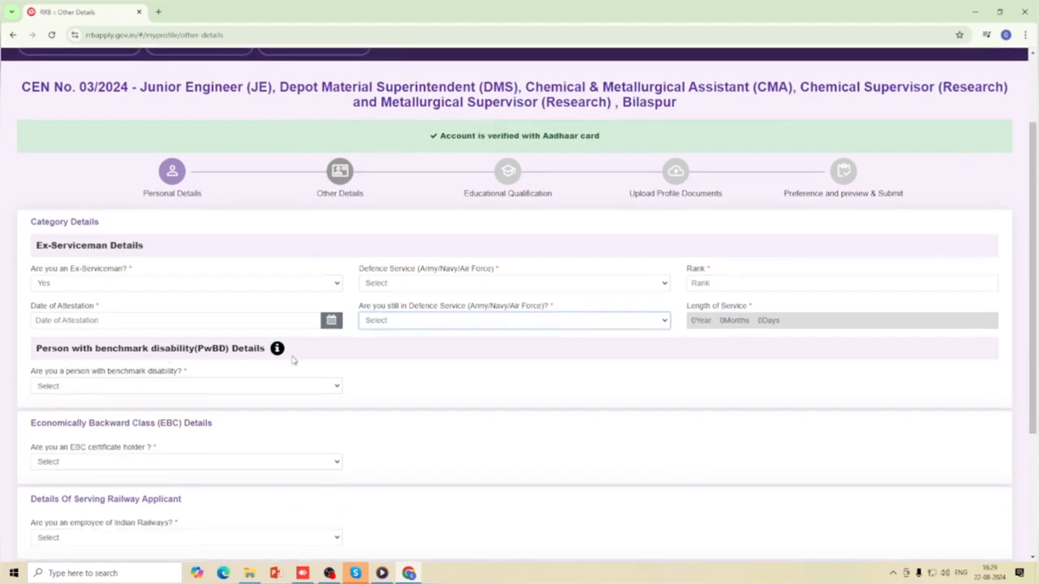
{"action": "scroll", "coordinate": [295, 362], "scroll_direction": "up", "scroll_amount": 2}
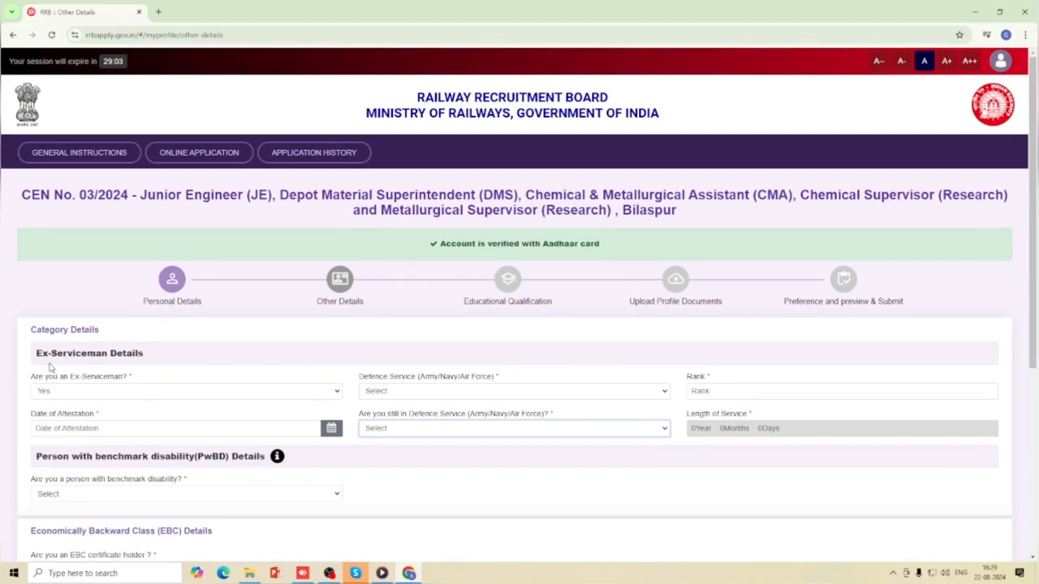
{"action": "scroll", "coordinate": [449, 443], "scroll_direction": "down", "scroll_amount": 1}
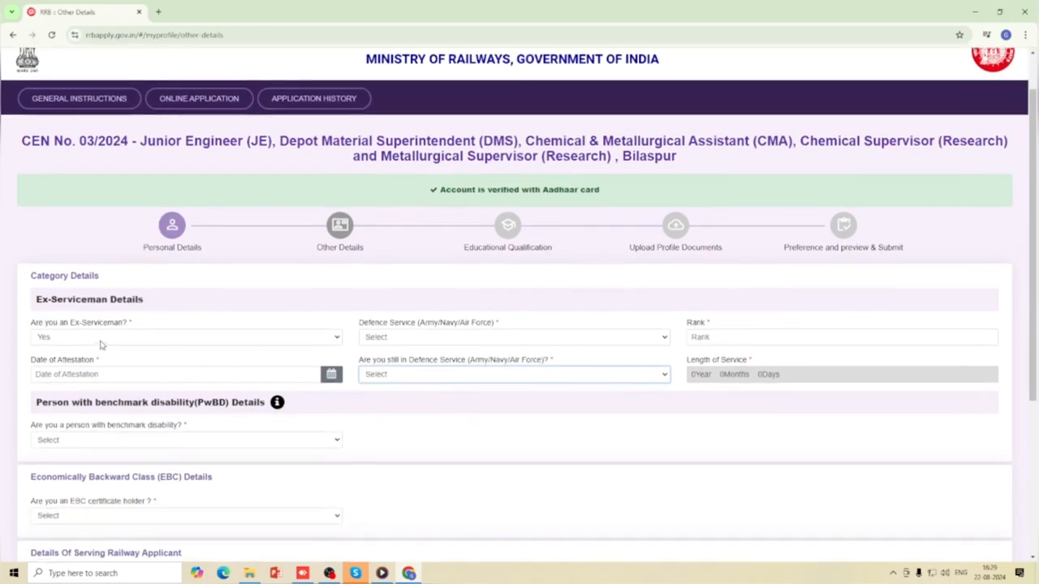
{"action": "left_click", "coordinate": [215, 342]}
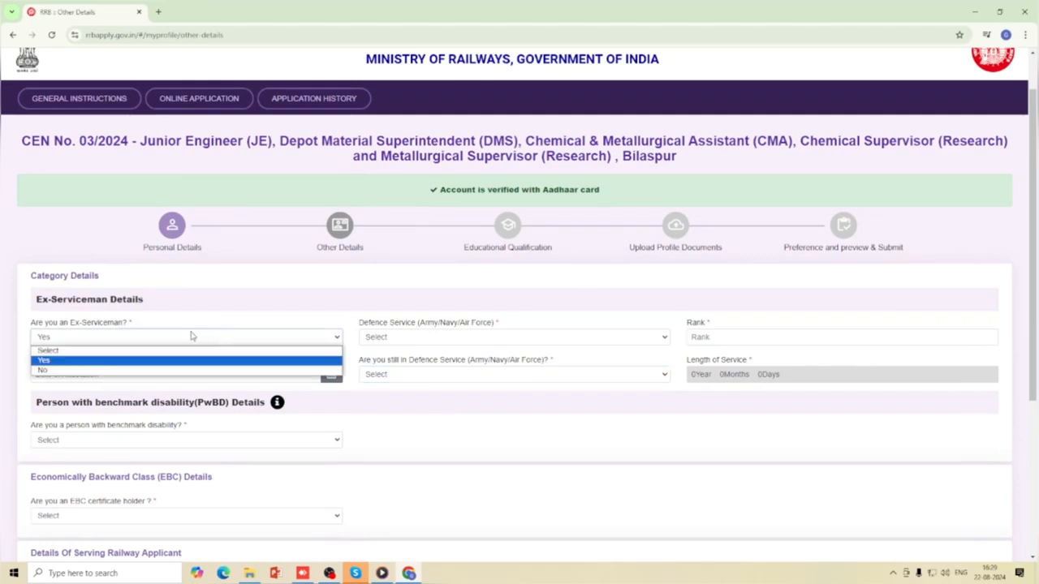
{"action": "left_click", "coordinate": [167, 370]}
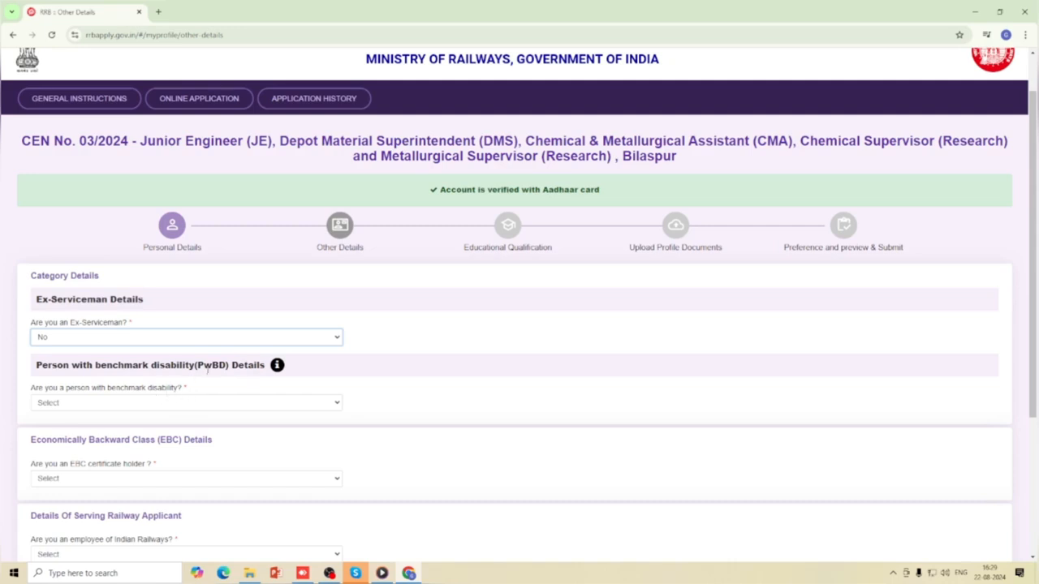
- Answer Yes to the benchmark disability question to bring up the PwBD detail fields
{"action": "scroll", "coordinate": [227, 380], "scroll_direction": "down", "scroll_amount": 1}
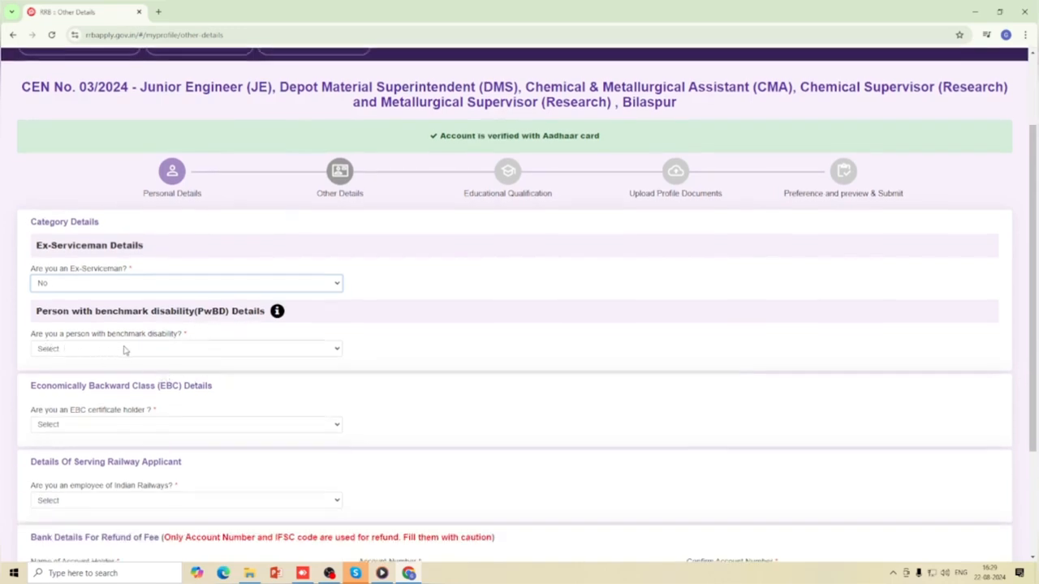
{"action": "left_click", "coordinate": [231, 351]}
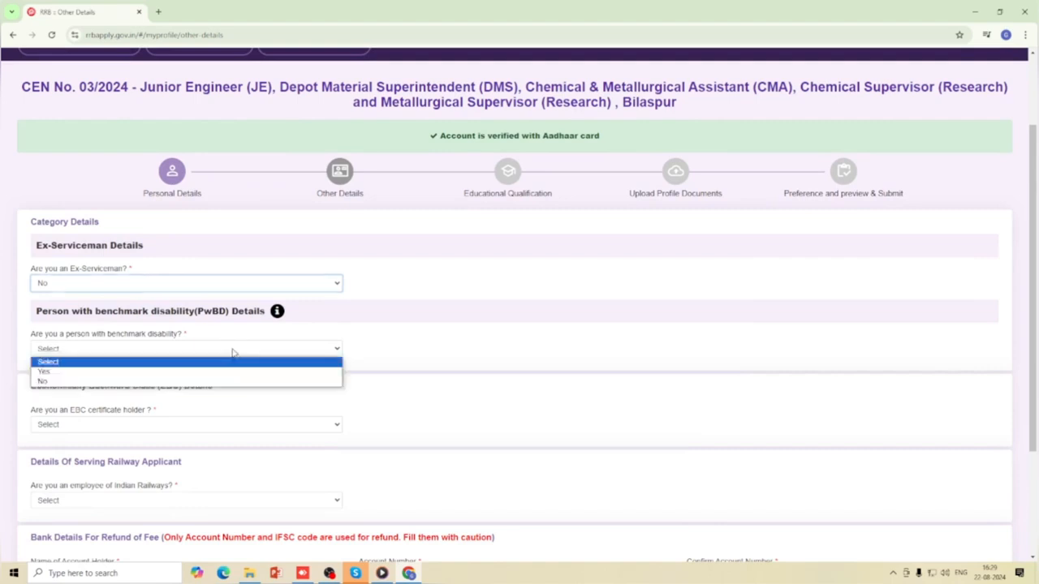
{"action": "left_click", "coordinate": [109, 372]}
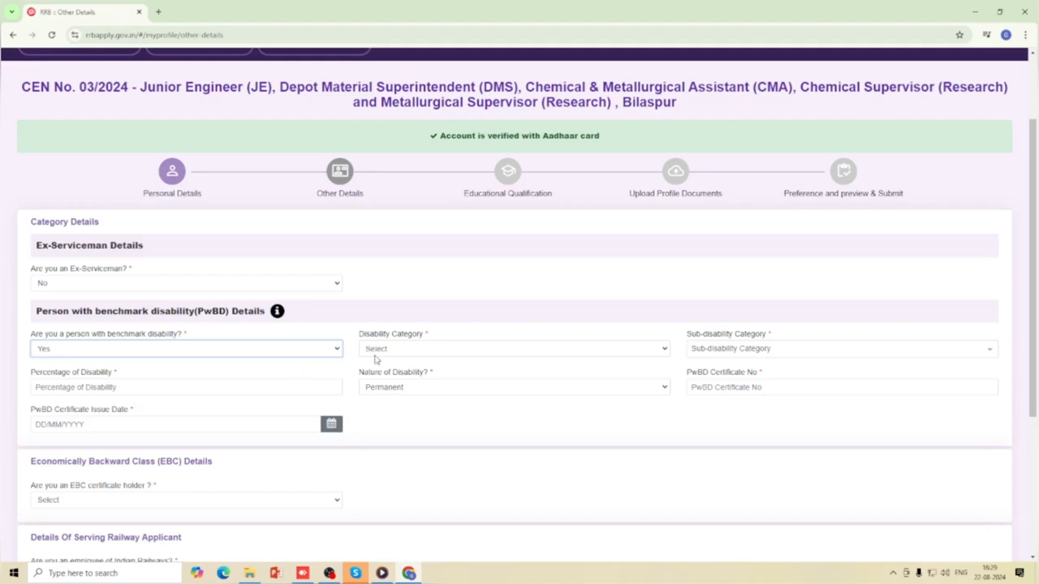
- Examine the disability category, sub-disability category, nature of disability and certificate number fields in the PwBD Details section
{"action": "left_click", "coordinate": [409, 352]}
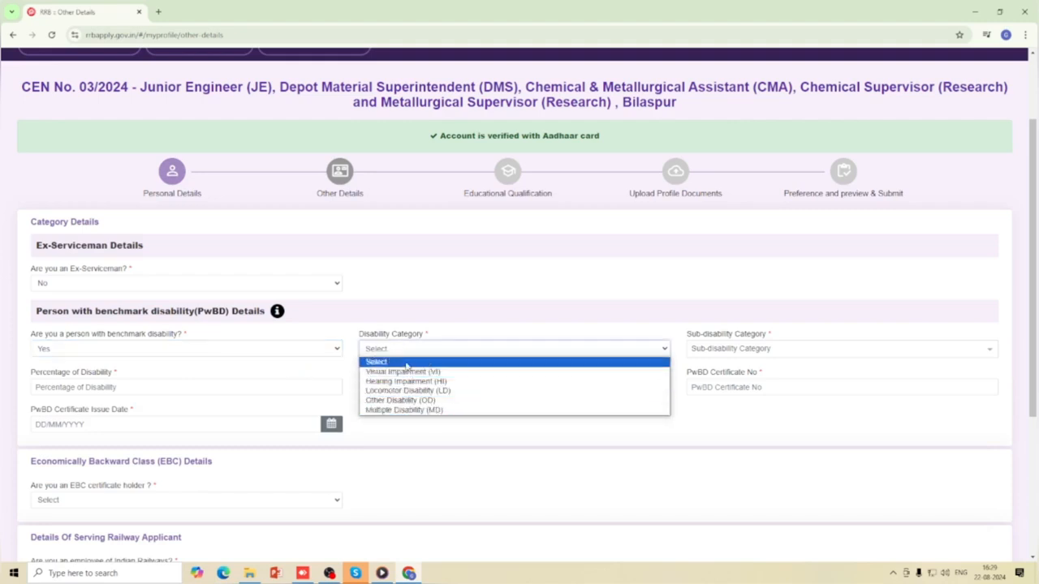
{"action": "left_click", "coordinate": [408, 349]}
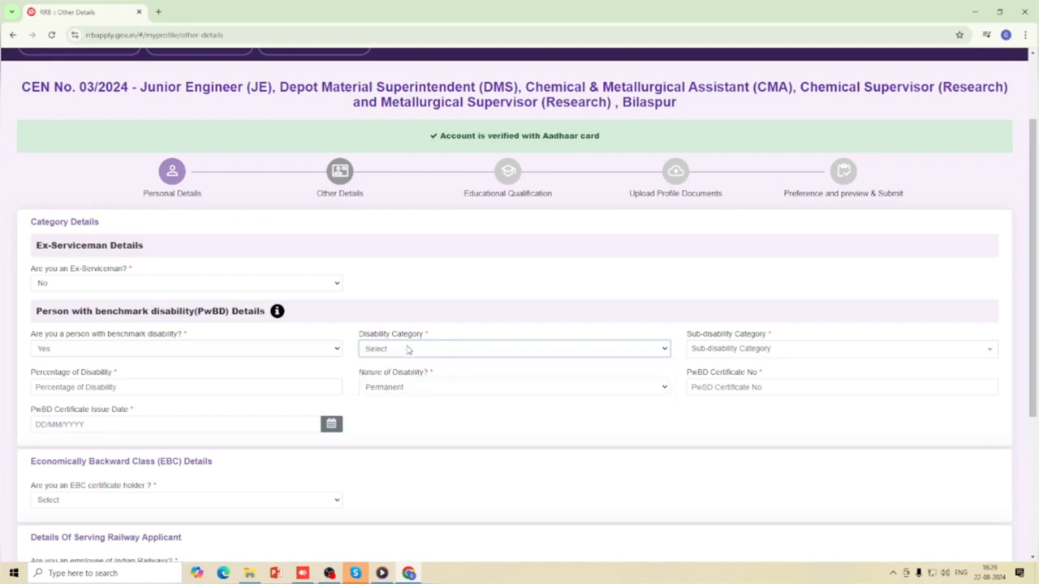
{"action": "left_click", "coordinate": [733, 349]}
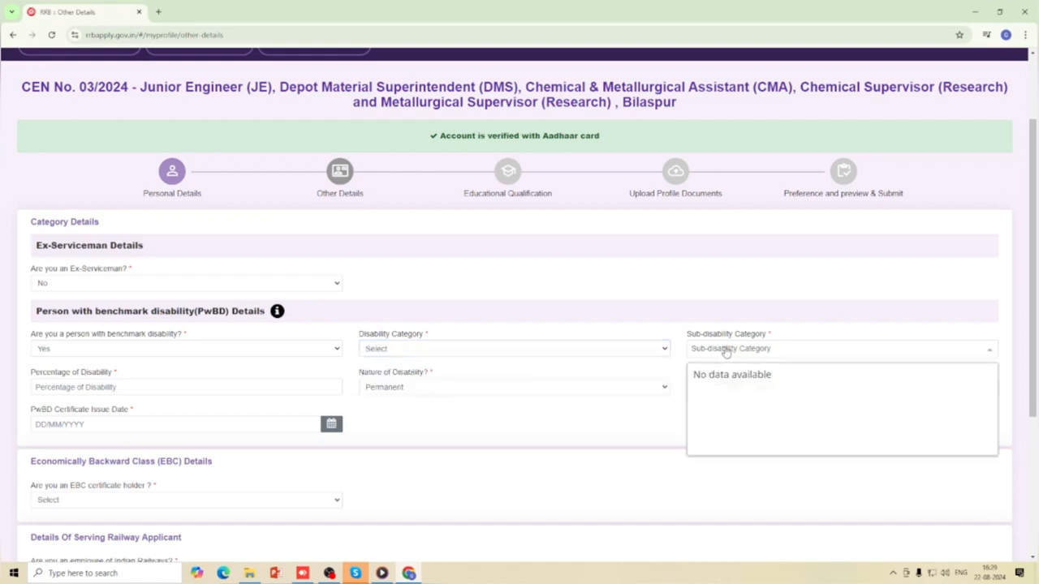
{"action": "left_click", "coordinate": [729, 354]}
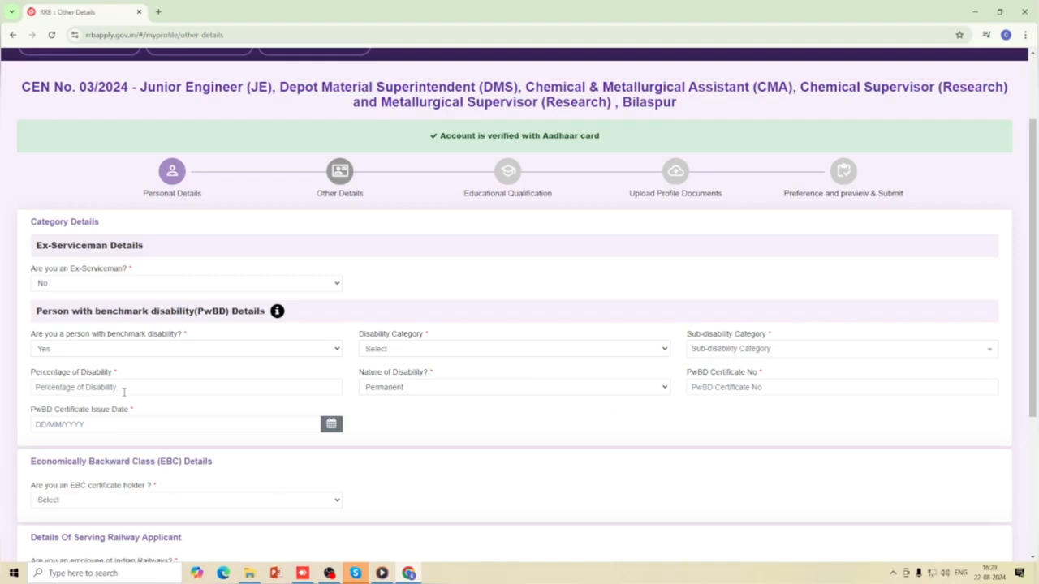
{"action": "left_click", "coordinate": [398, 391]}
{"action": "left_click", "coordinate": [405, 391]}
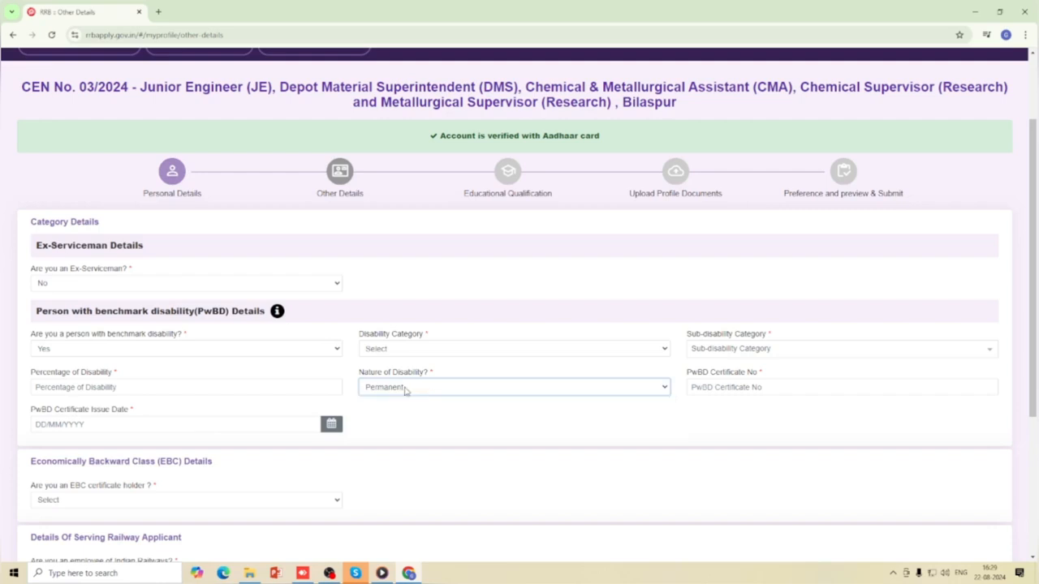
{"action": "left_click", "coordinate": [729, 387]}
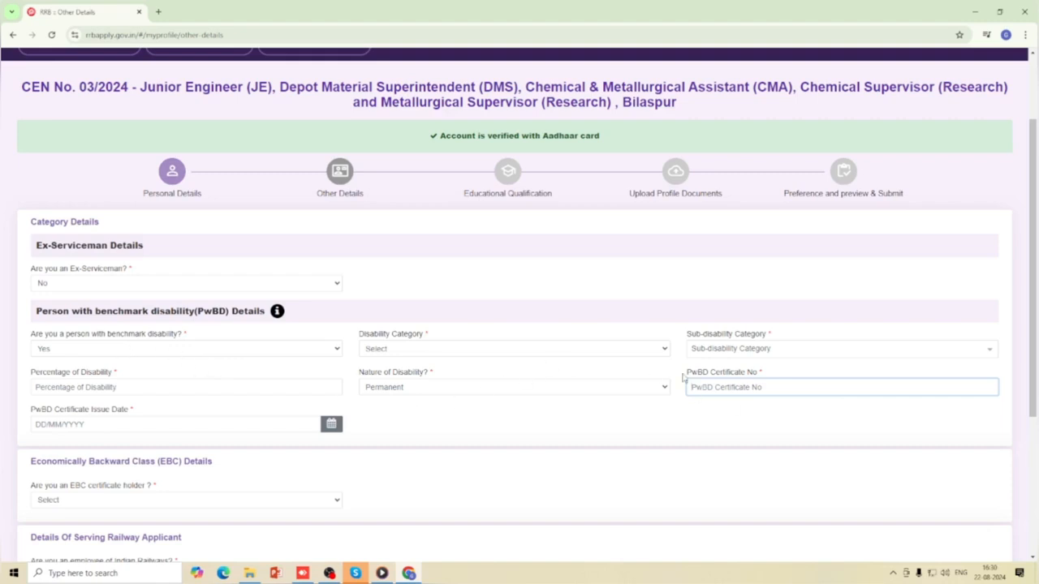
- Set the answer to the benchmark disability question to No
{"action": "left_click", "coordinate": [250, 351]}
{"action": "left_click", "coordinate": [163, 384]}
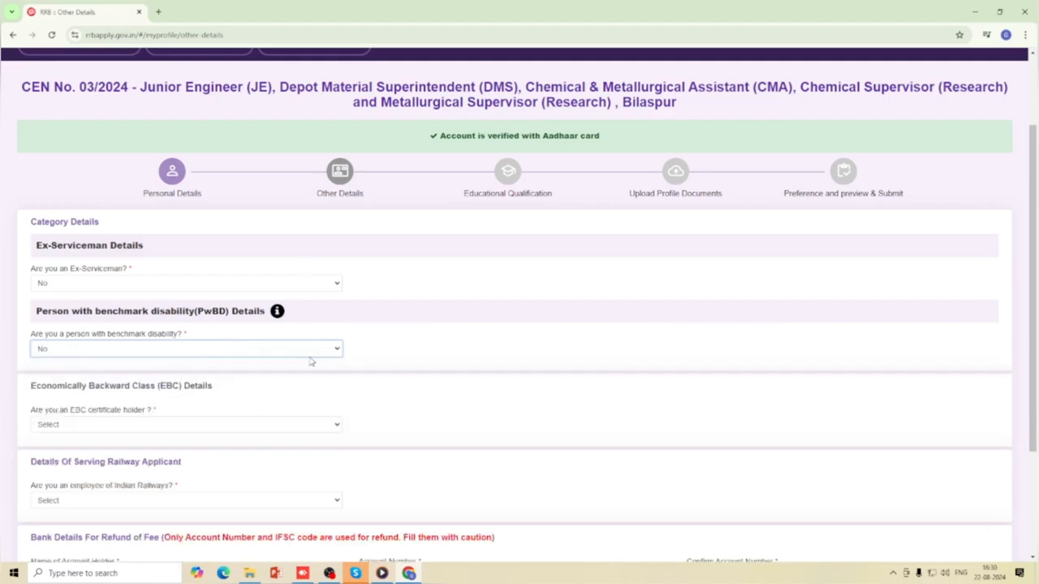
- Answer Yes to holding an EBC certificate, agreeing to the EBC conditions, and view the fee concession choices
{"action": "scroll", "coordinate": [299, 395], "scroll_direction": "down", "scroll_amount": 1}
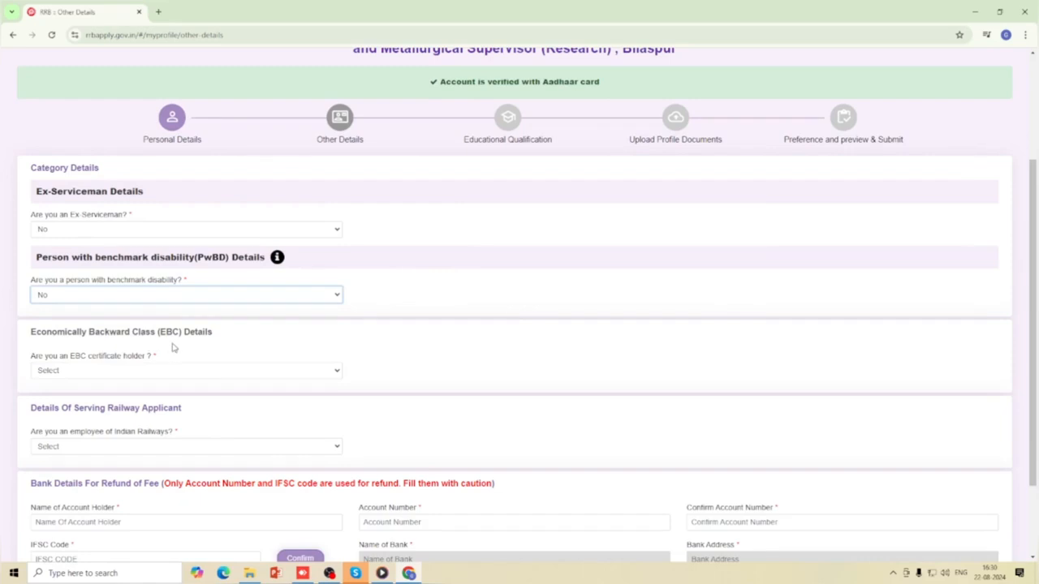
{"action": "left_click", "coordinate": [111, 372]}
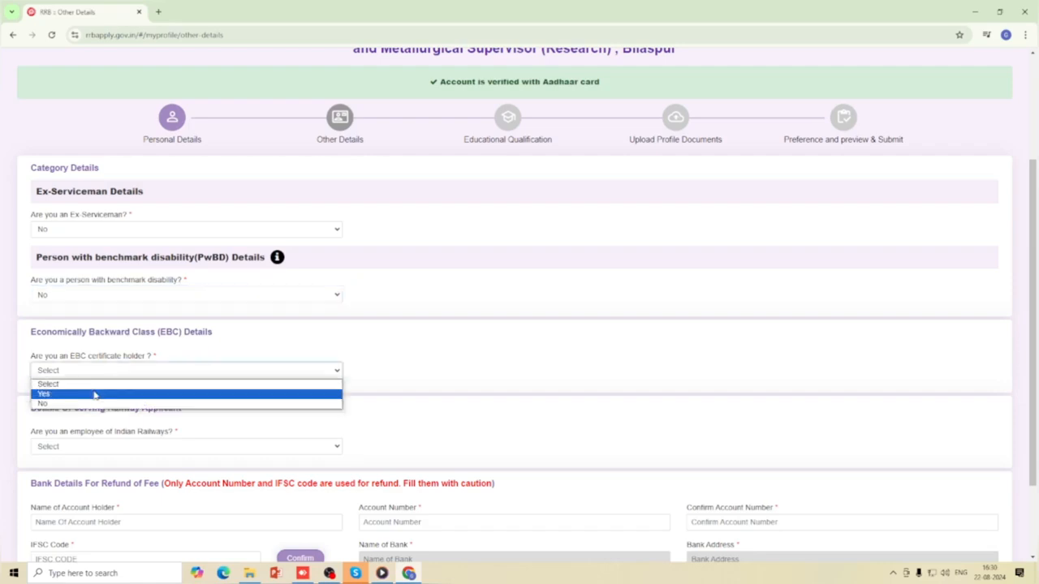
{"action": "left_click", "coordinate": [94, 393]}
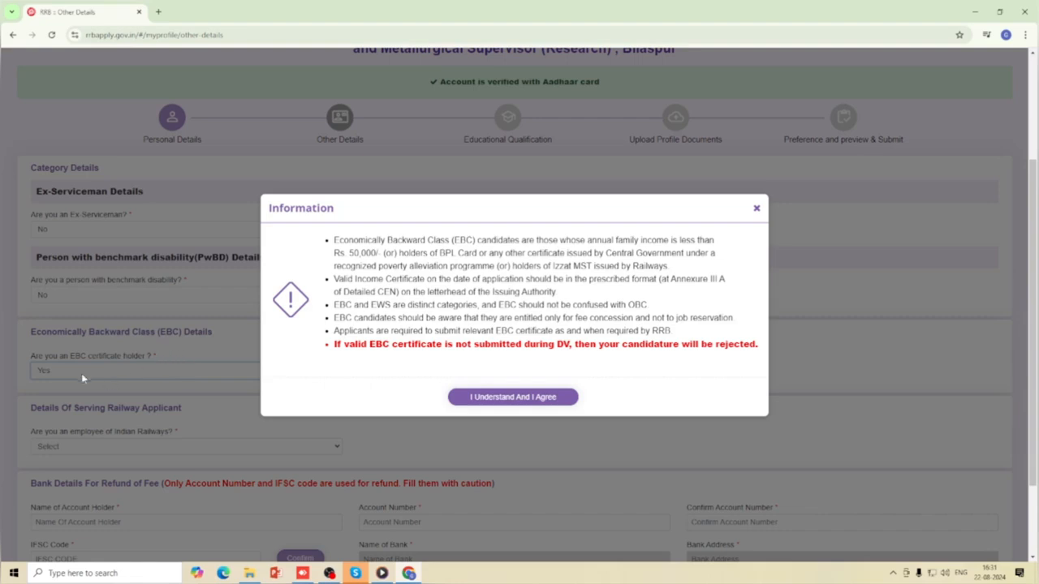
{"action": "left_click", "coordinate": [494, 398]}
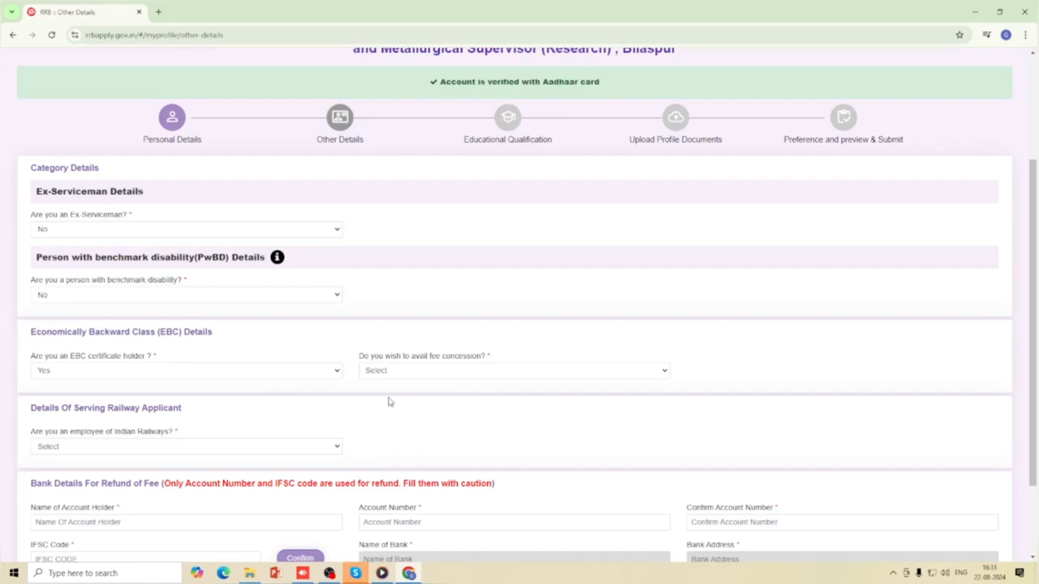
{"action": "left_click", "coordinate": [430, 374]}
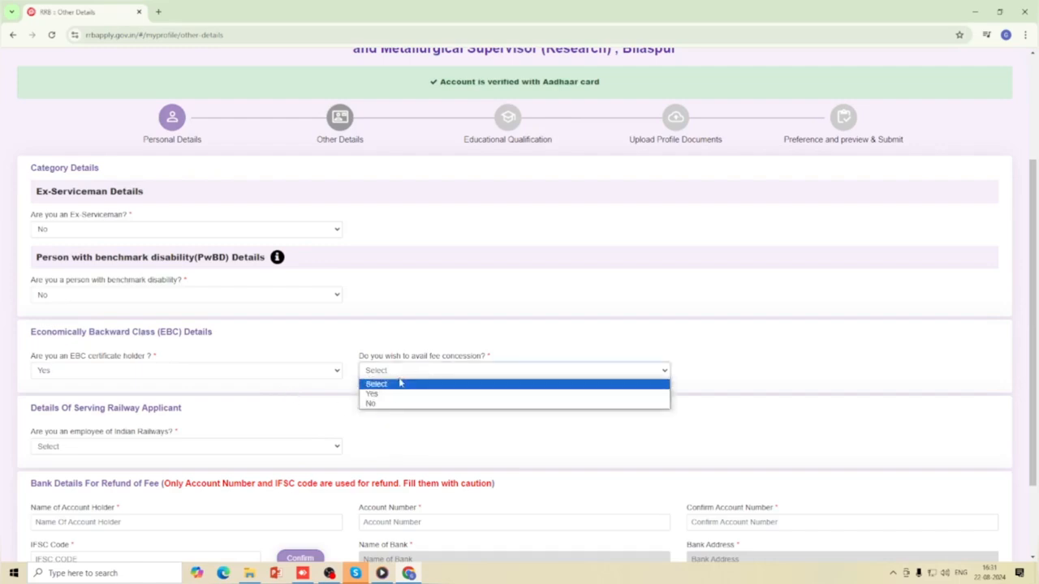
{"action": "left_click", "coordinate": [400, 383]}
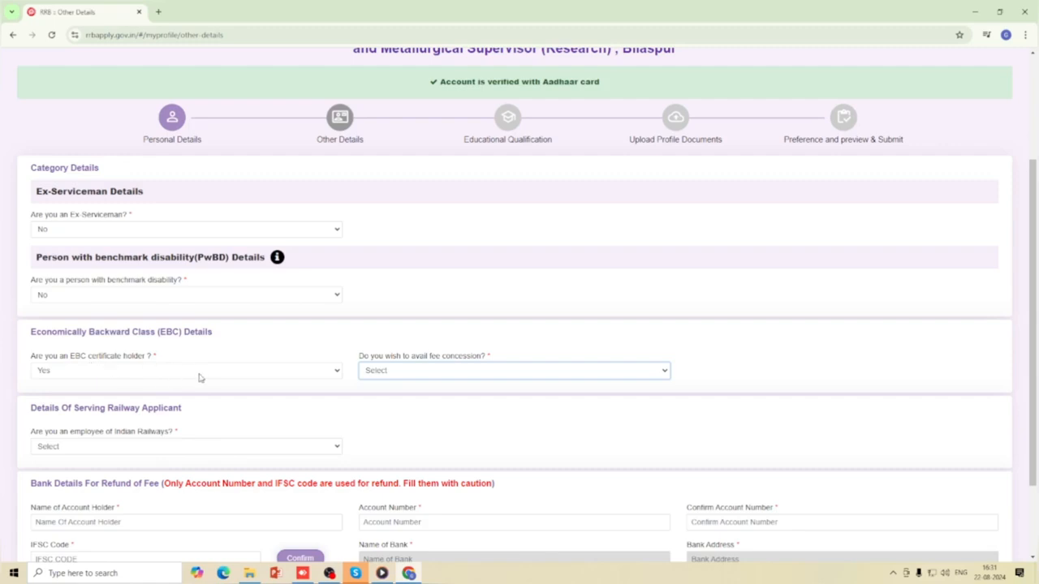
- Set the answer to the EBC certificate holder question to No
{"action": "left_click", "coordinate": [267, 375]}
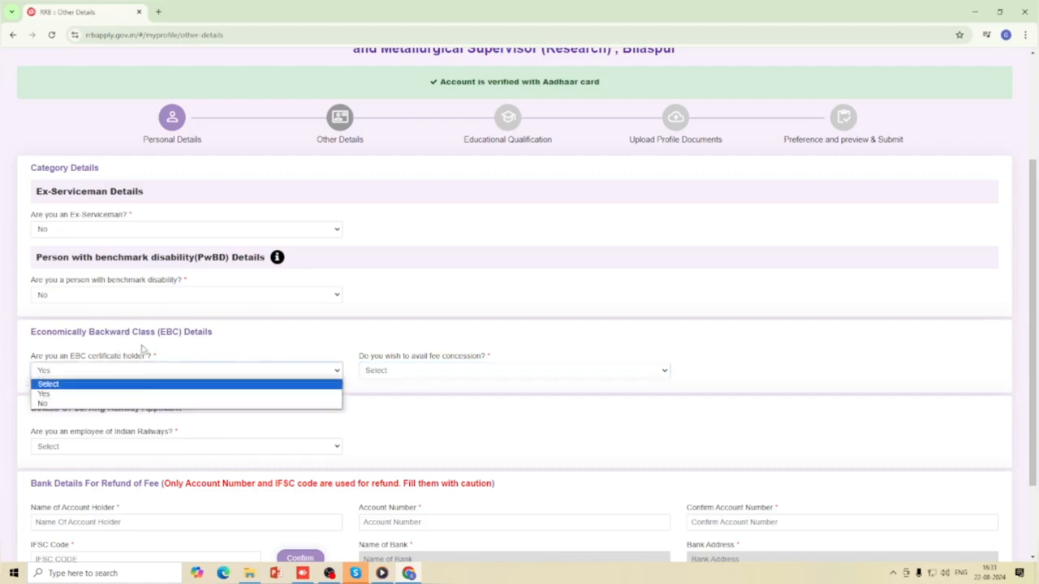
{"action": "left_click", "coordinate": [144, 404]}
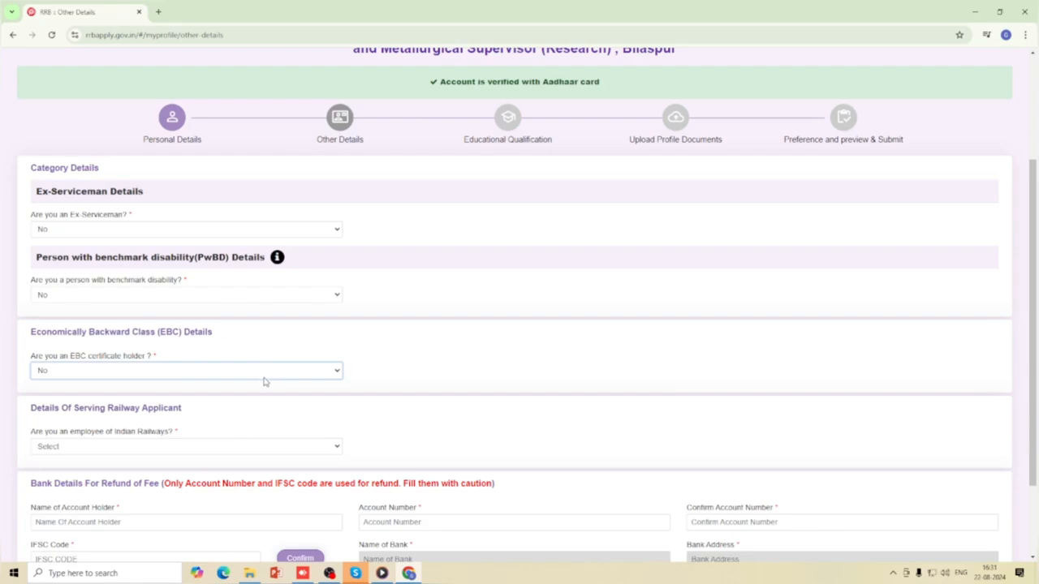
- Answer Yes to being an employee of Indian Railways in the Details Of Serving Railway Applicant section
{"action": "scroll", "coordinate": [240, 380], "scroll_direction": "down", "scroll_amount": 1}
{"action": "scroll", "coordinate": [219, 379], "scroll_direction": "down", "scroll_amount": 1}
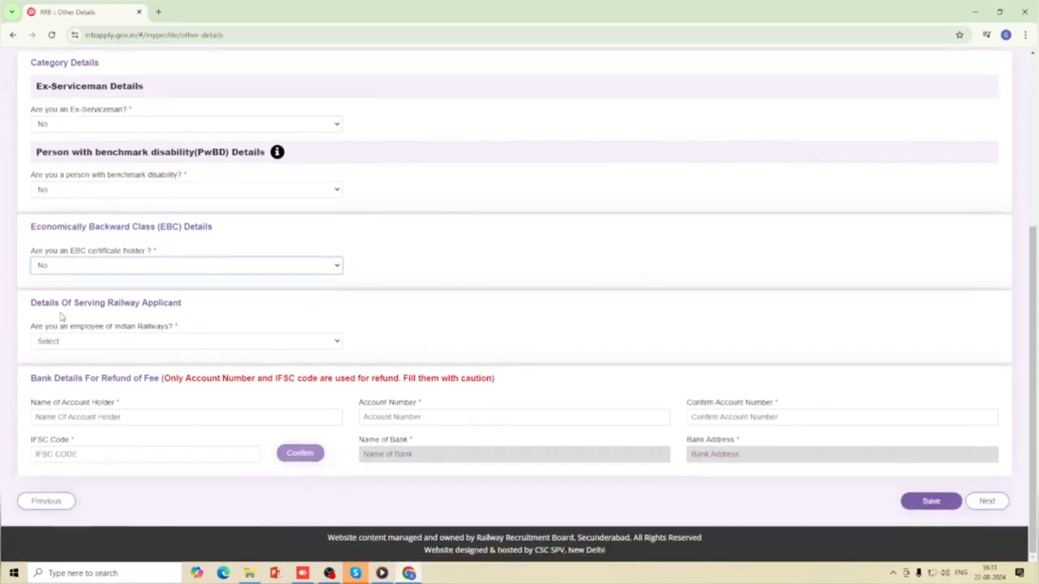
{"action": "left_click", "coordinate": [157, 344]}
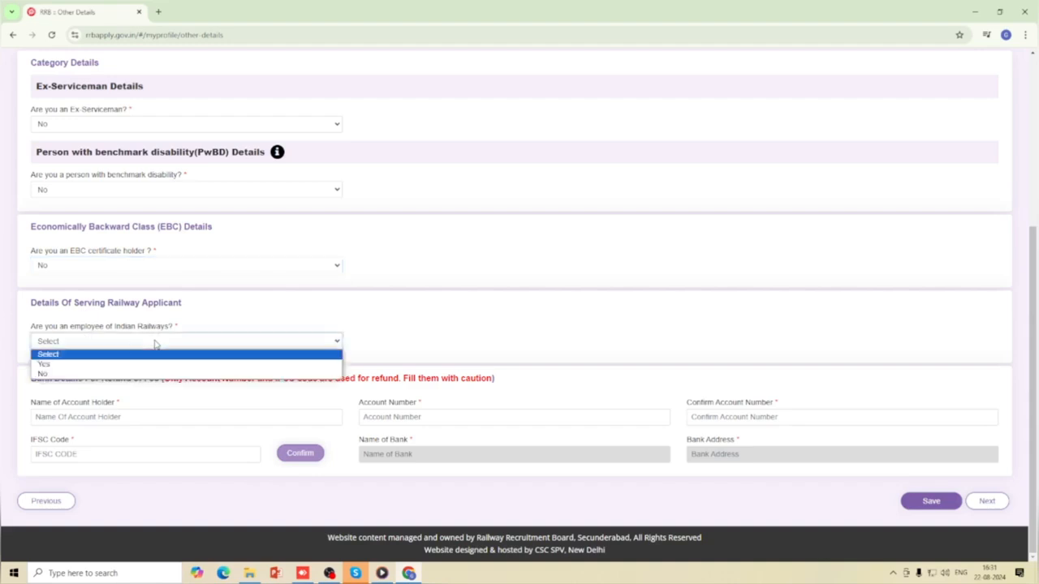
{"action": "left_click", "coordinate": [96, 366]}
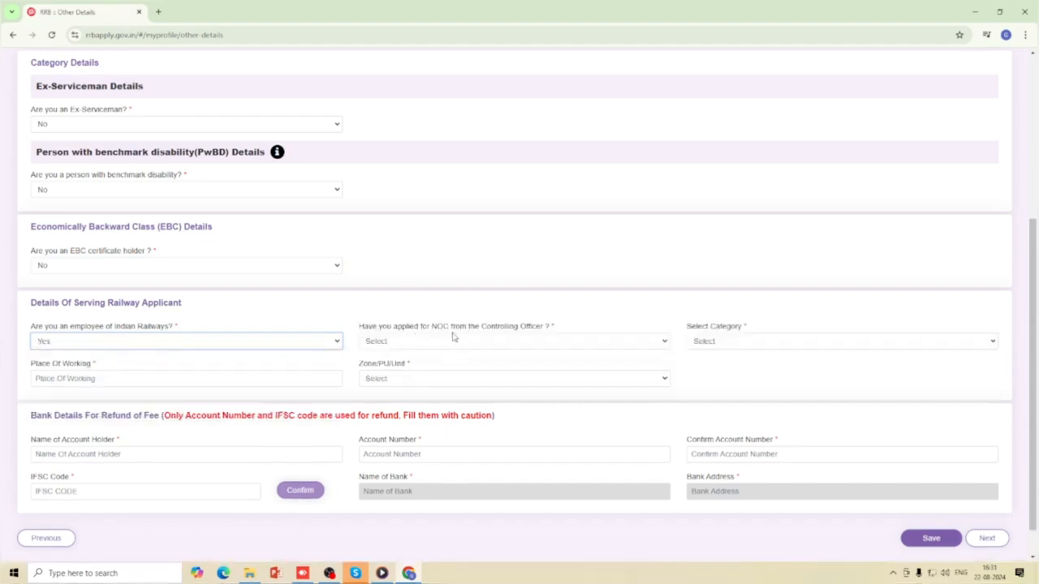
- Review the answer choices for the controlling officer NOC question, the employee category and the Zone/PU/Unit of a serving railway applicant
{"action": "left_click", "coordinate": [508, 341]}
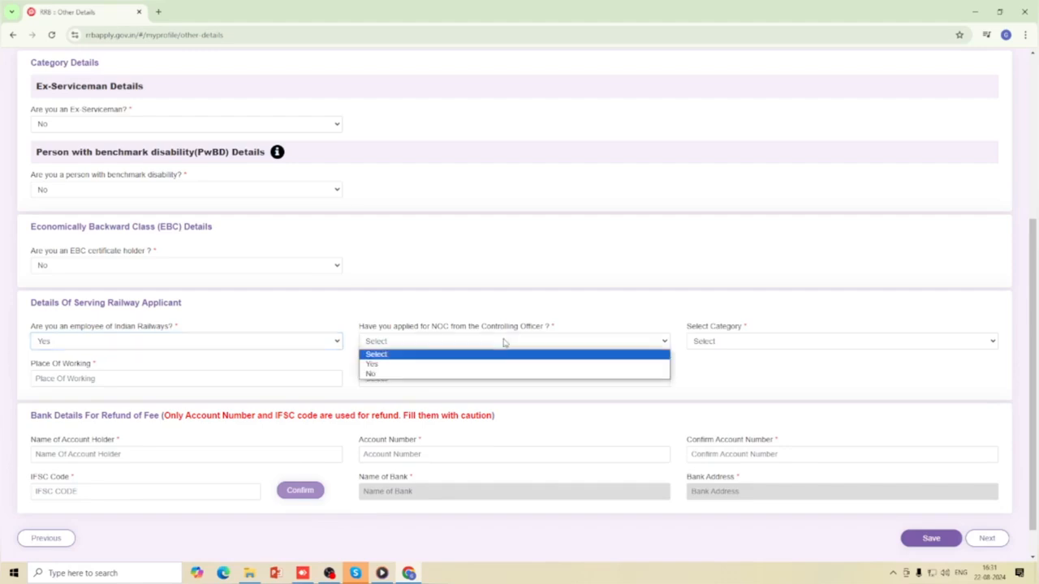
{"action": "left_click", "coordinate": [411, 342]}
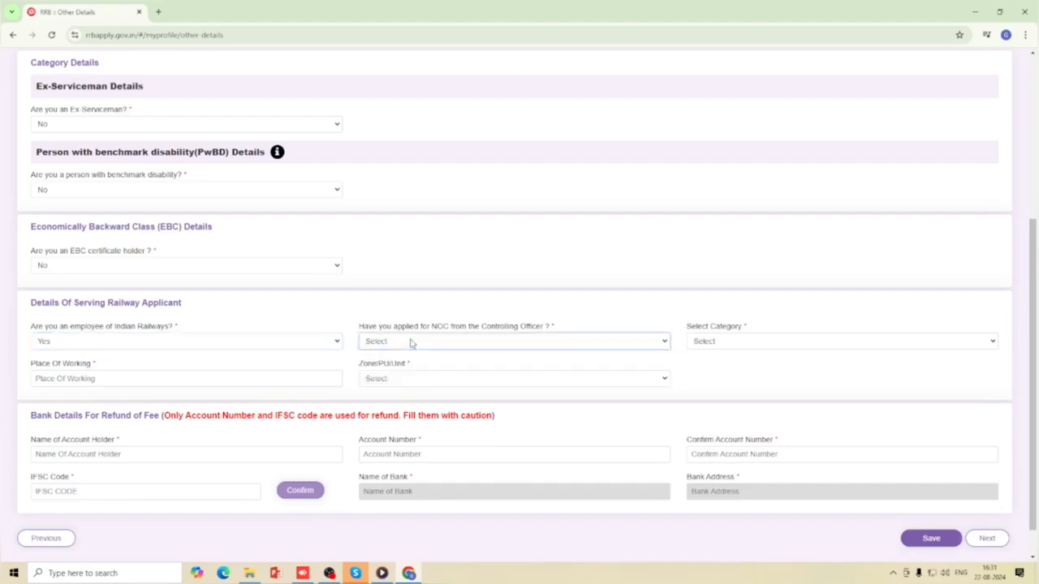
{"action": "left_click", "coordinate": [750, 342]}
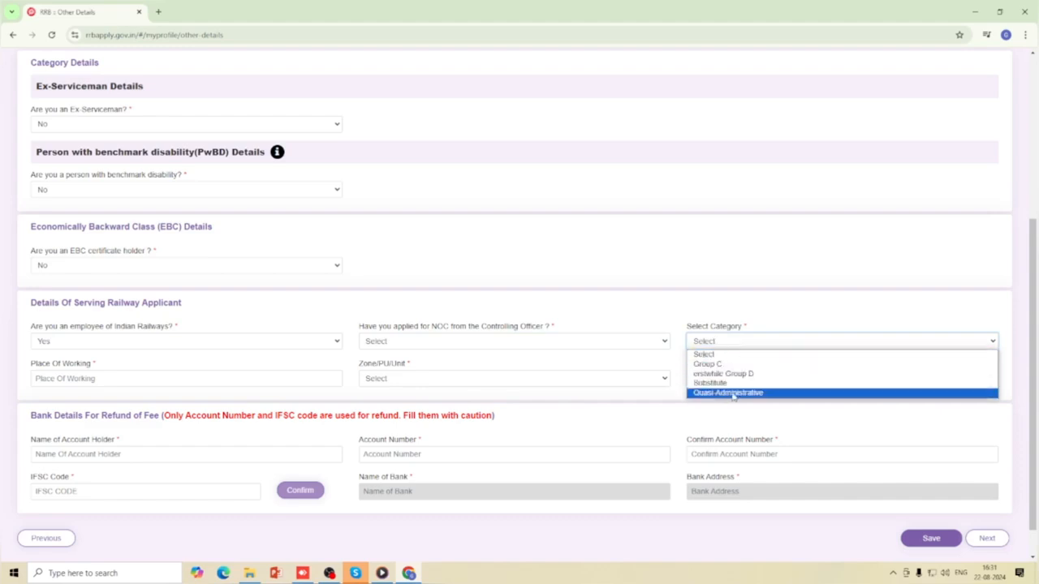
{"action": "left_click", "coordinate": [720, 354]}
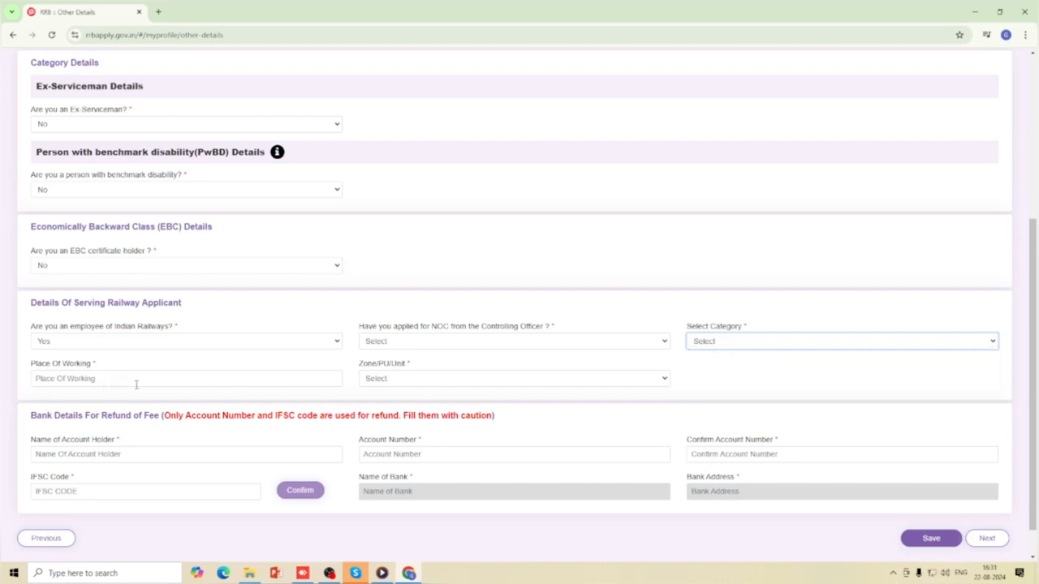
{"action": "left_click", "coordinate": [422, 385]}
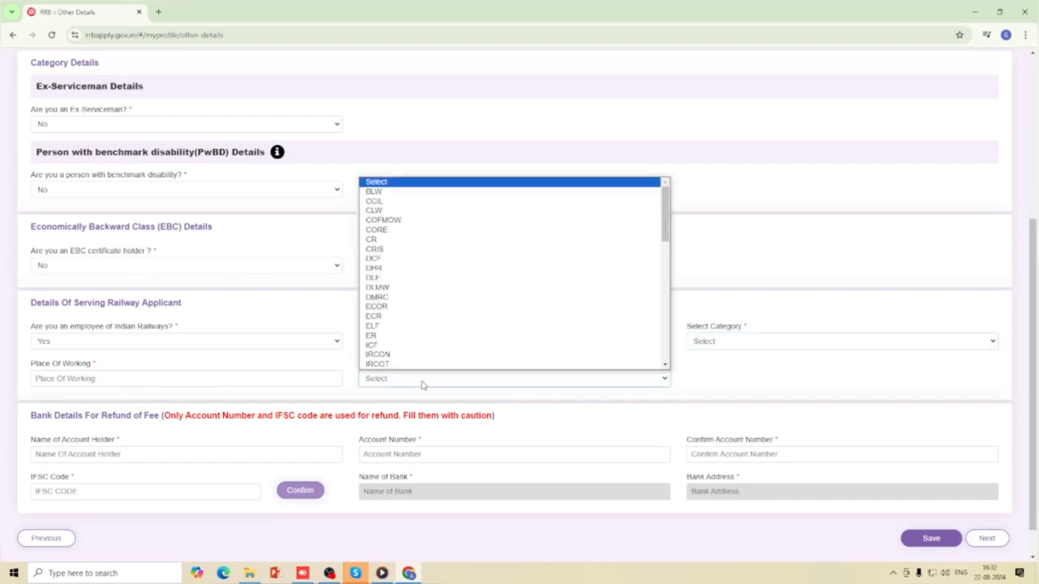
{"action": "scroll", "coordinate": [407, 354], "scroll_direction": "down", "scroll_amount": 1}
{"action": "scroll", "coordinate": [405, 328], "scroll_direction": "up", "scroll_amount": 1}
{"action": "scroll", "coordinate": [406, 325], "scroll_direction": "down", "scroll_amount": 2}
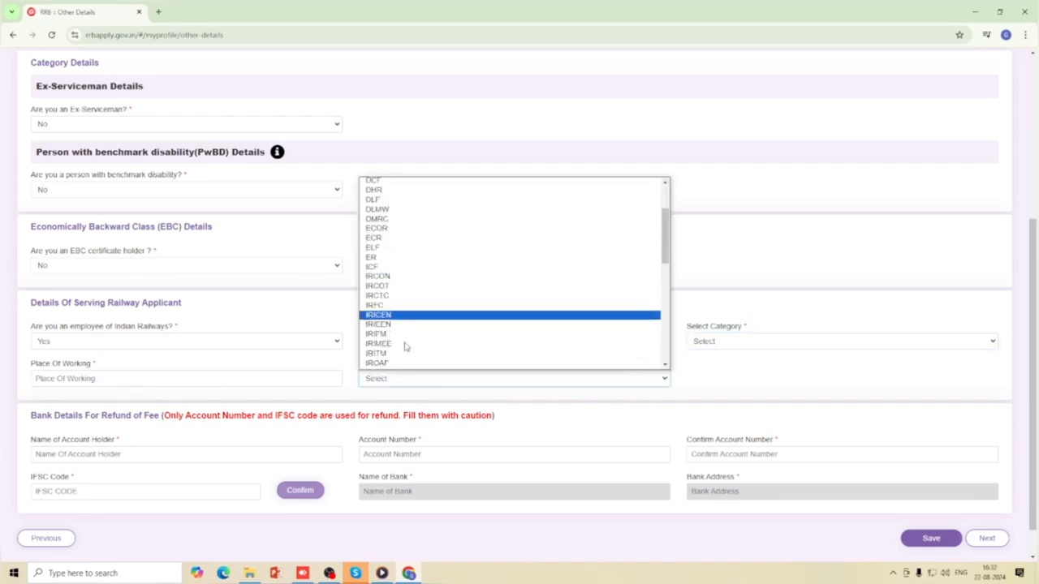
{"action": "scroll", "coordinate": [406, 347], "scroll_direction": "down", "scroll_amount": 1}
{"action": "left_click", "coordinate": [324, 378]}
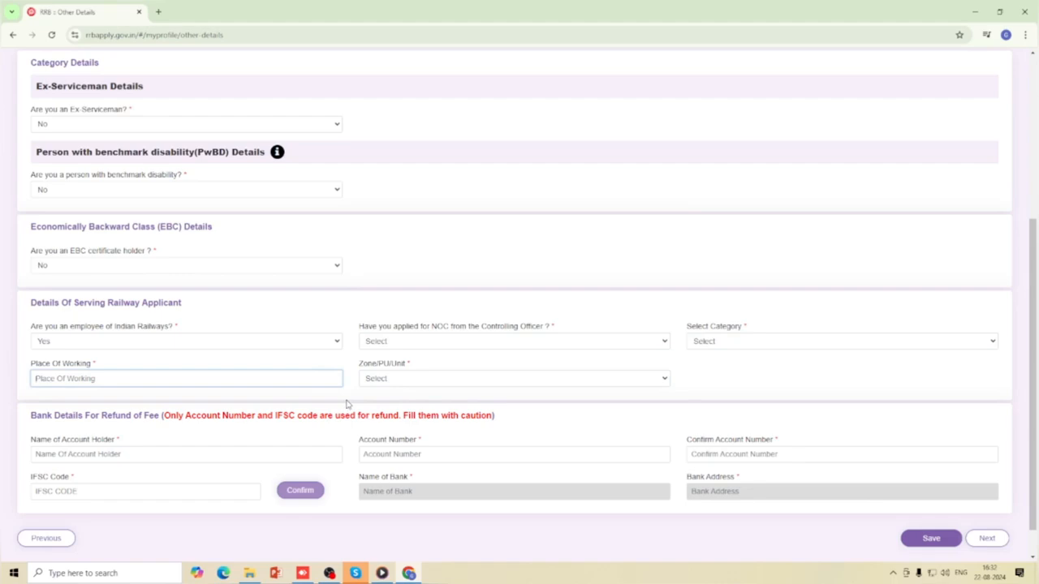
- Answer No to being an employee of Indian Railways and set the current department/organization to Not Applicable
{"action": "left_click", "coordinate": [237, 343]}
{"action": "left_click", "coordinate": [130, 374]}
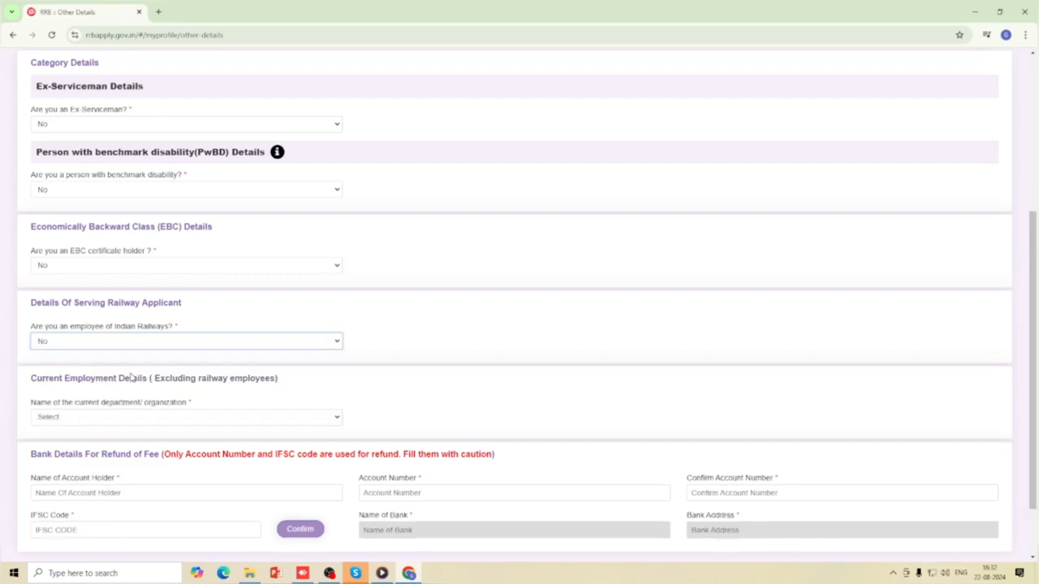
{"action": "scroll", "coordinate": [251, 353], "scroll_direction": "up", "scroll_amount": 1}
{"action": "scroll", "coordinate": [252, 340], "scroll_direction": "down", "scroll_amount": 2}
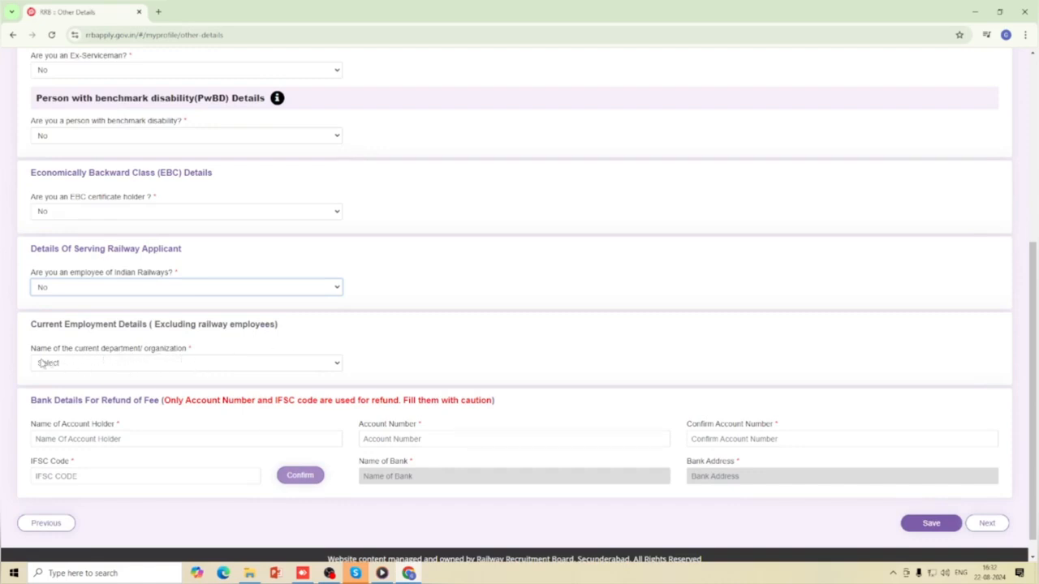
{"action": "left_click", "coordinate": [273, 363]}
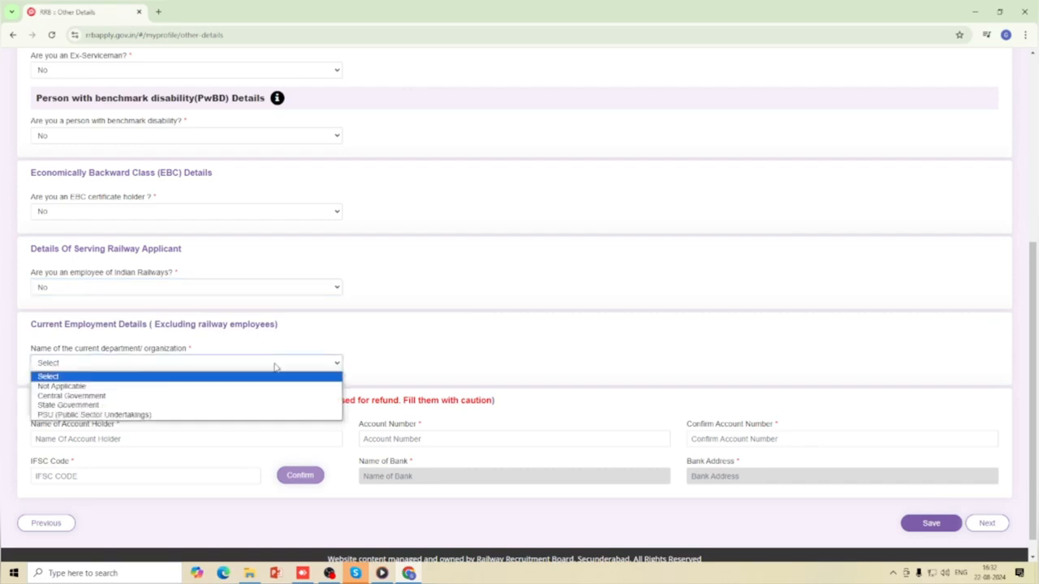
{"action": "left_click", "coordinate": [80, 389]}
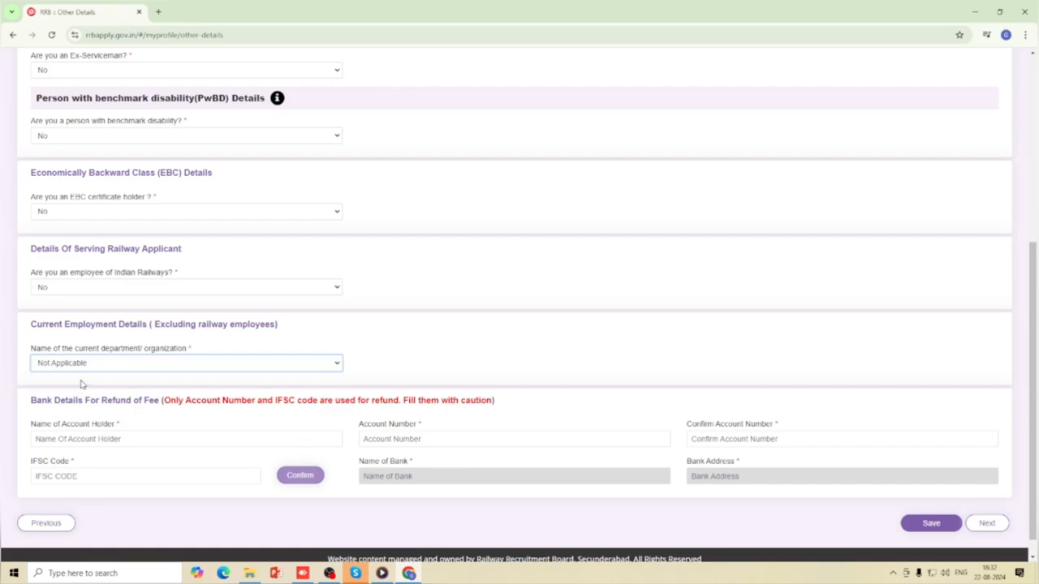
- Enter the account holder's full name in the Bank Details For Refund of Fee section
{"action": "scroll", "coordinate": [139, 390], "scroll_direction": "up", "scroll_amount": 1}
{"action": "scroll", "coordinate": [200, 374], "scroll_direction": "down", "scroll_amount": 2}
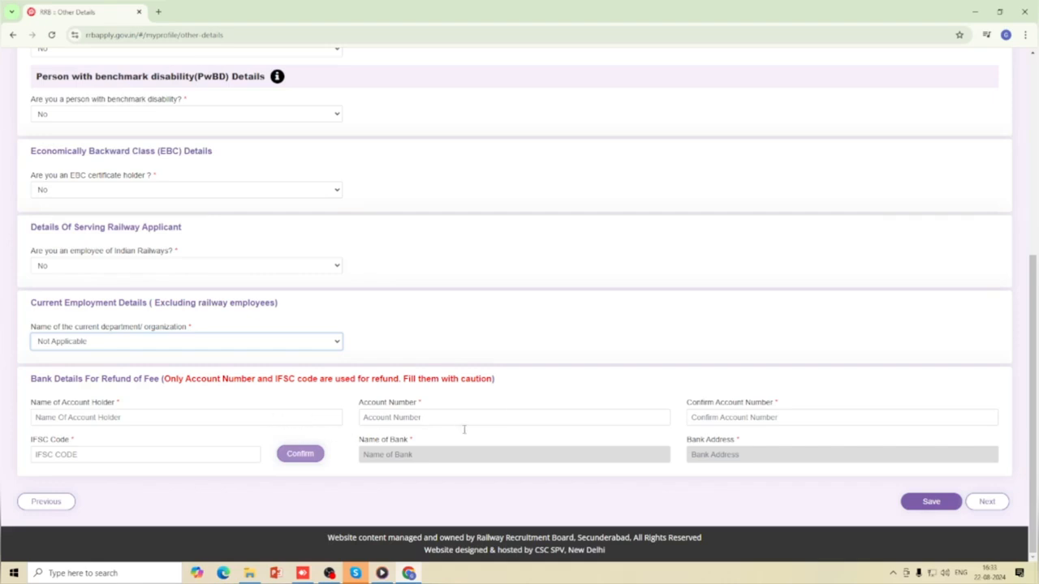
{"action": "left_click", "coordinate": [119, 418]}
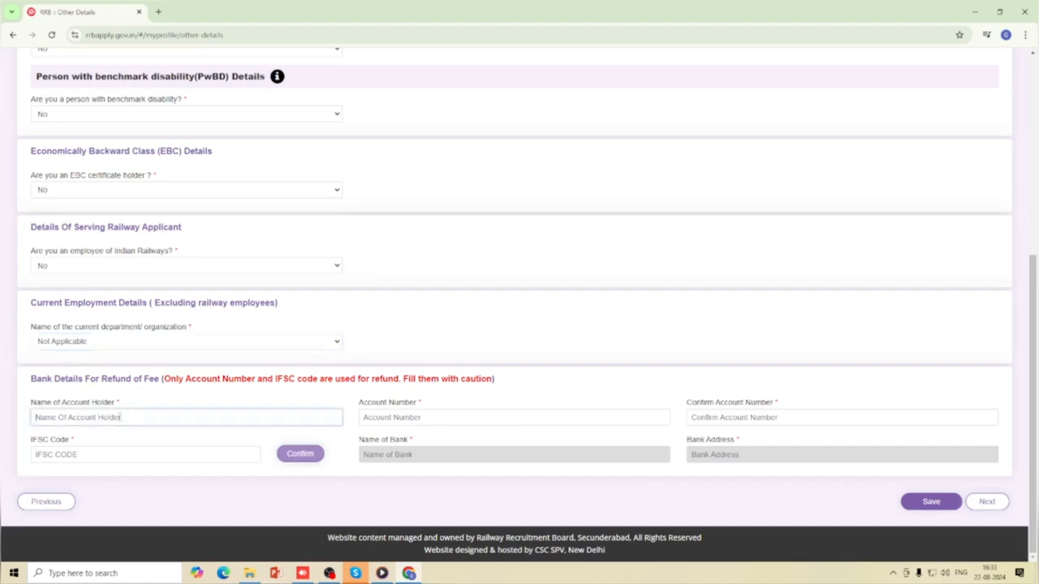
- Enter the bank account number for the fee refund and repeat the same number as its confirmation
{"action": "left_click", "coordinate": [399, 419]}
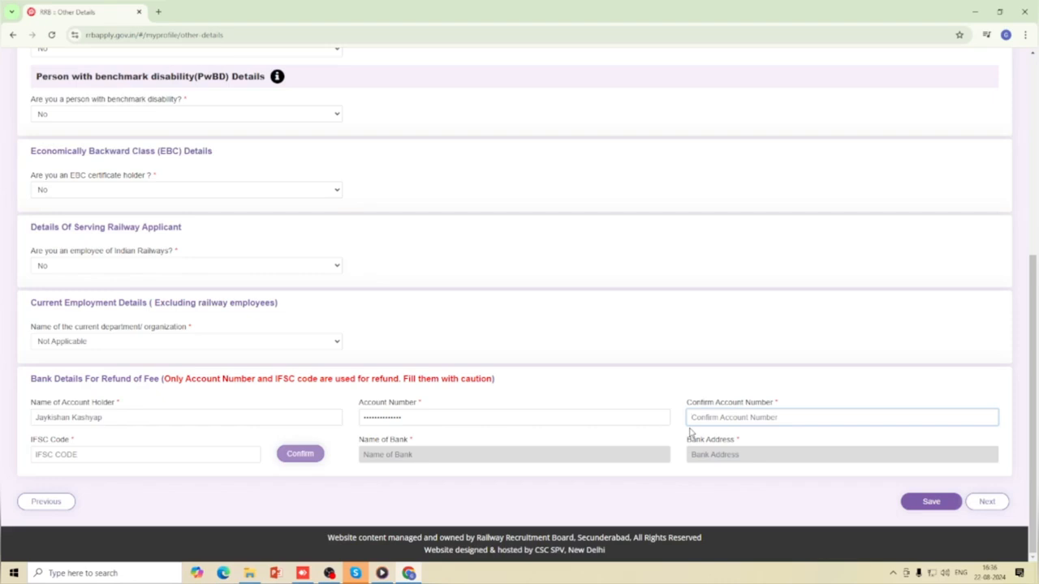
{"action": "left_click", "coordinate": [590, 441]}
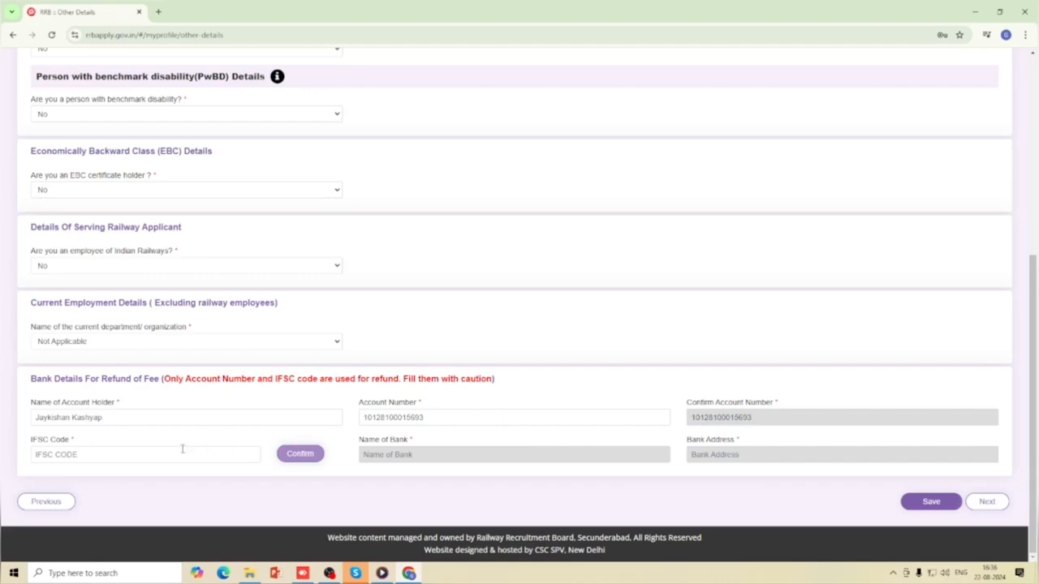
- Open the IFSC Code of the refund bank account for entry
{"action": "left_click", "coordinate": [79, 455]}
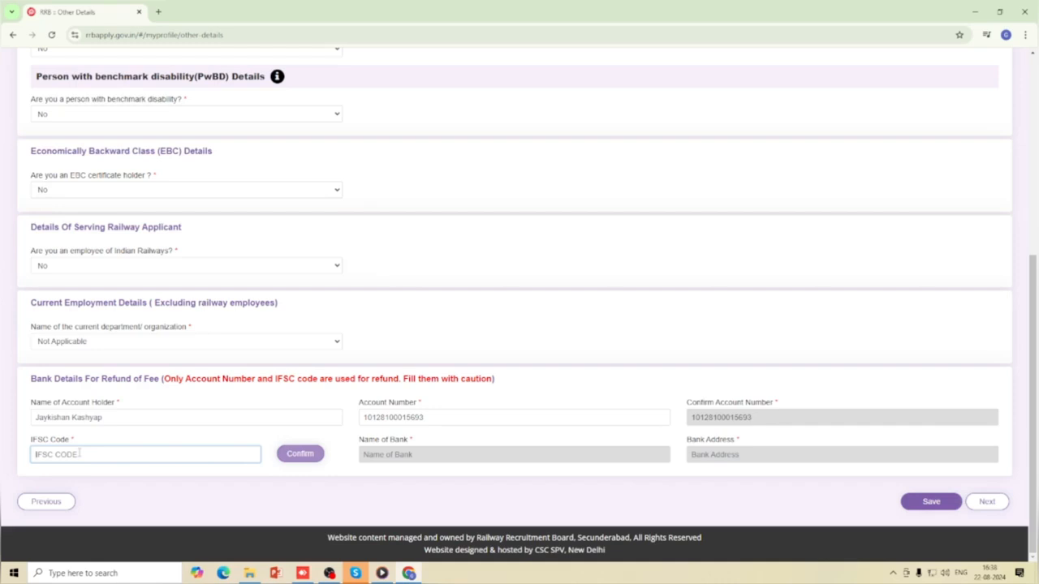
- Enter BARB0JAGDAL as the IFSC code of the refund bank account and save the Other Details
{"action": "type", "text": "BARB0JAGDAL"}
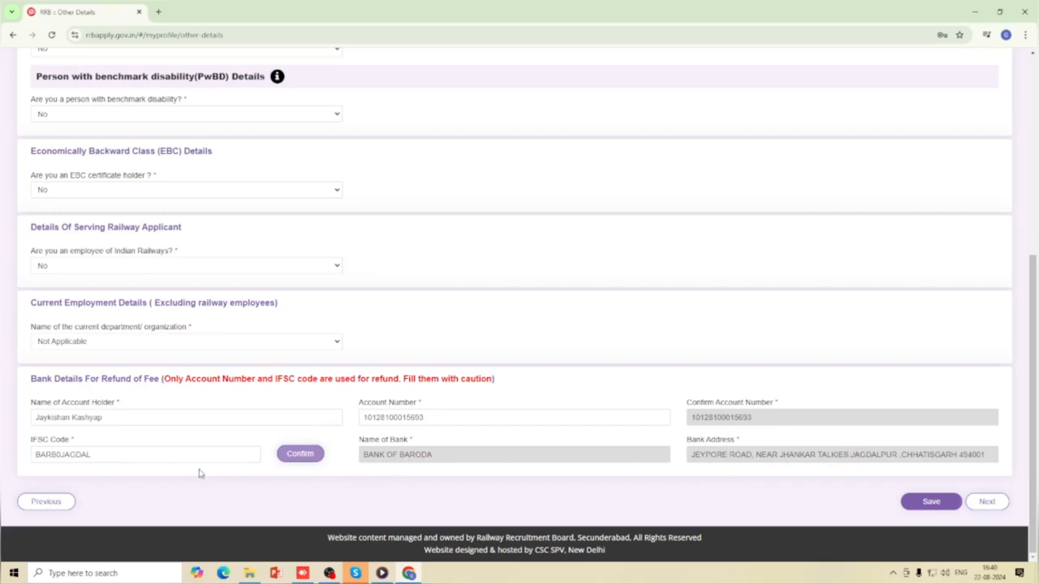
{"action": "left_click", "coordinate": [931, 504]}
{"action": "left_click", "coordinate": [926, 501]}
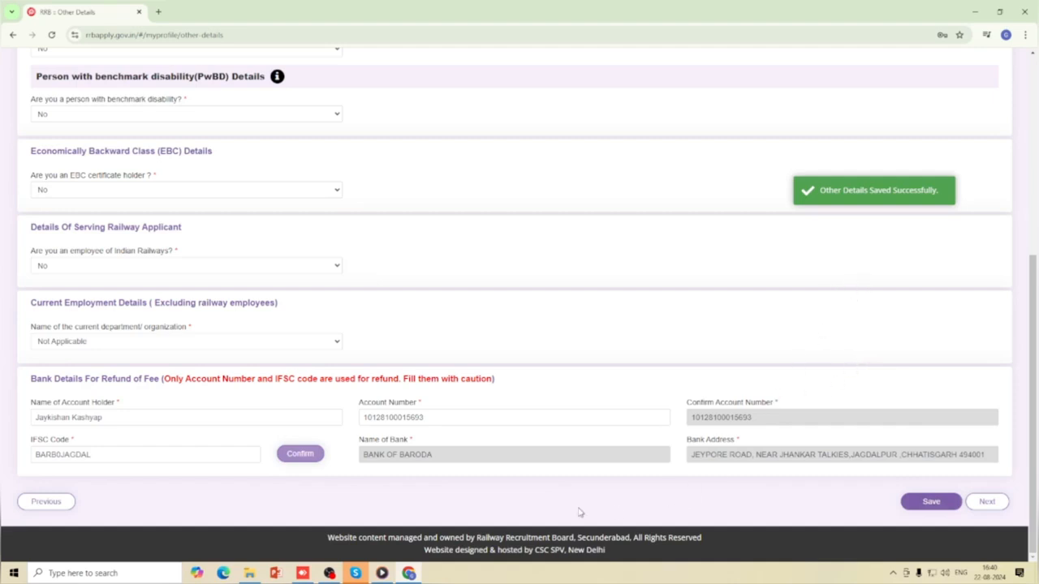
- Continue from the Other Details to the Educational Qualification stage
{"action": "scroll", "coordinate": [445, 402], "scroll_direction": "up", "scroll_amount": 1}
{"action": "scroll", "coordinate": [449, 401], "scroll_direction": "down", "scroll_amount": 1}
{"action": "left_click", "coordinate": [987, 502]}
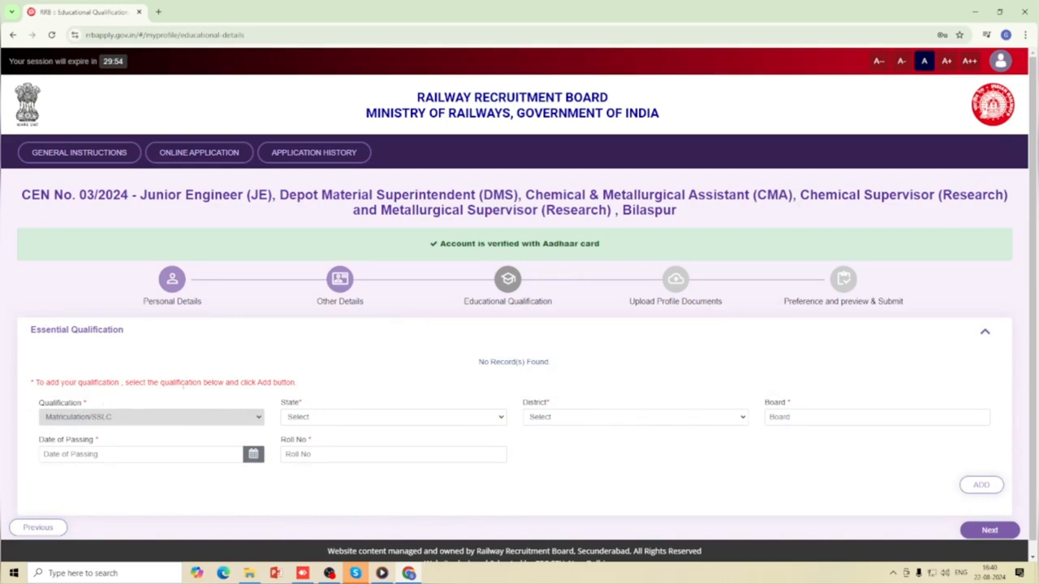
- For the Matriculation/SSLC qualification, choose CHHATTISGARH as the state and Bastar as the district, and enter "cg board" as the board
{"action": "scroll", "coordinate": [261, 381], "scroll_direction": "down", "scroll_amount": 1}
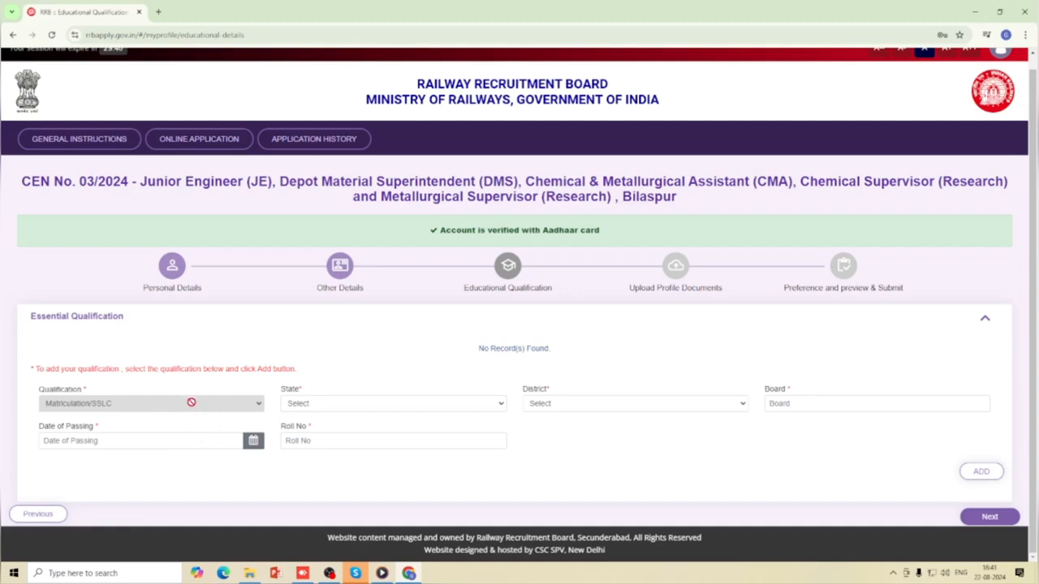
{"action": "left_click", "coordinate": [425, 403]}
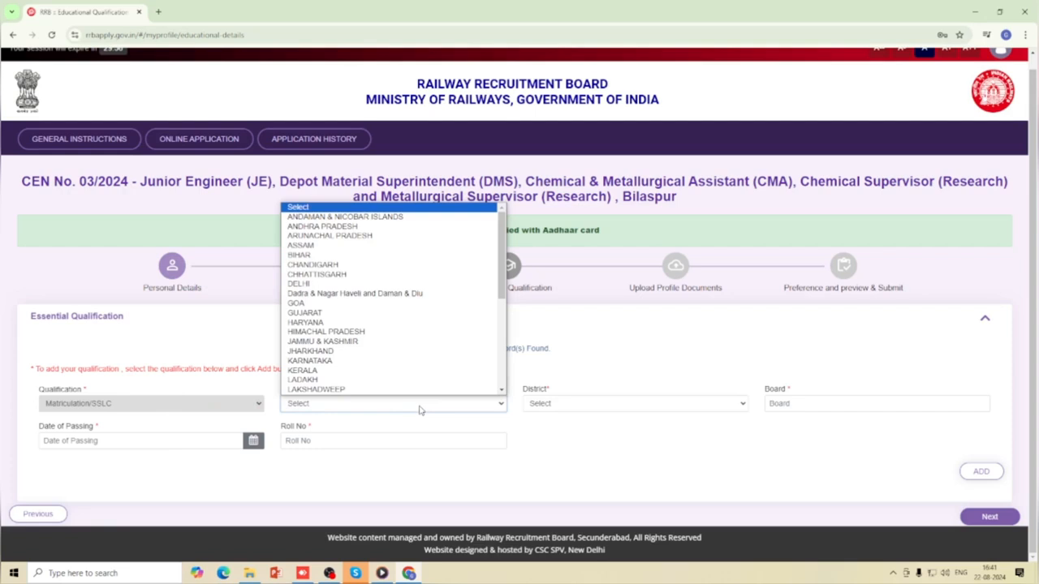
{"action": "scroll", "coordinate": [370, 388], "scroll_direction": "down", "scroll_amount": 1}
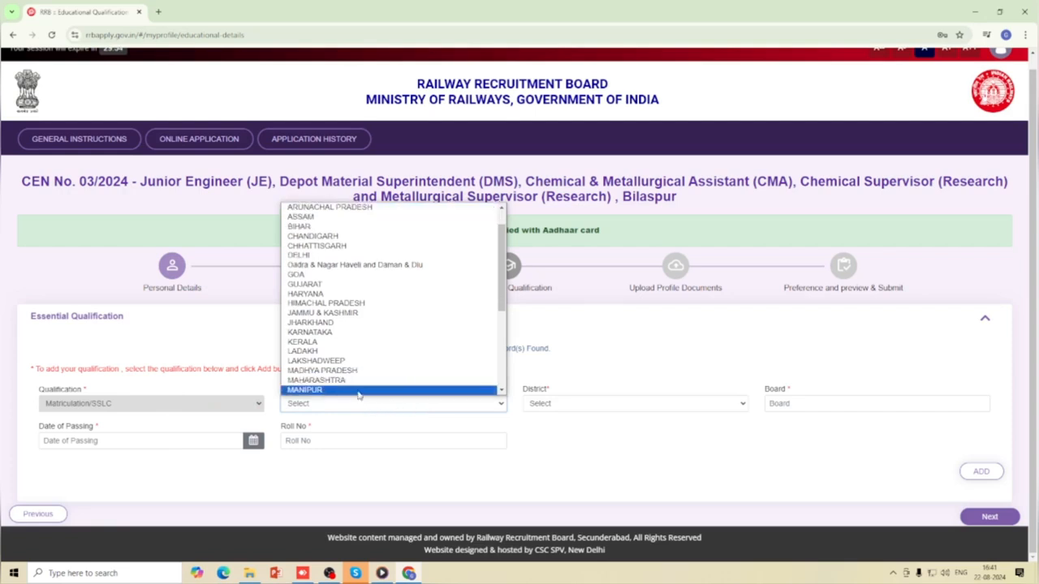
{"action": "left_click", "coordinate": [329, 248]}
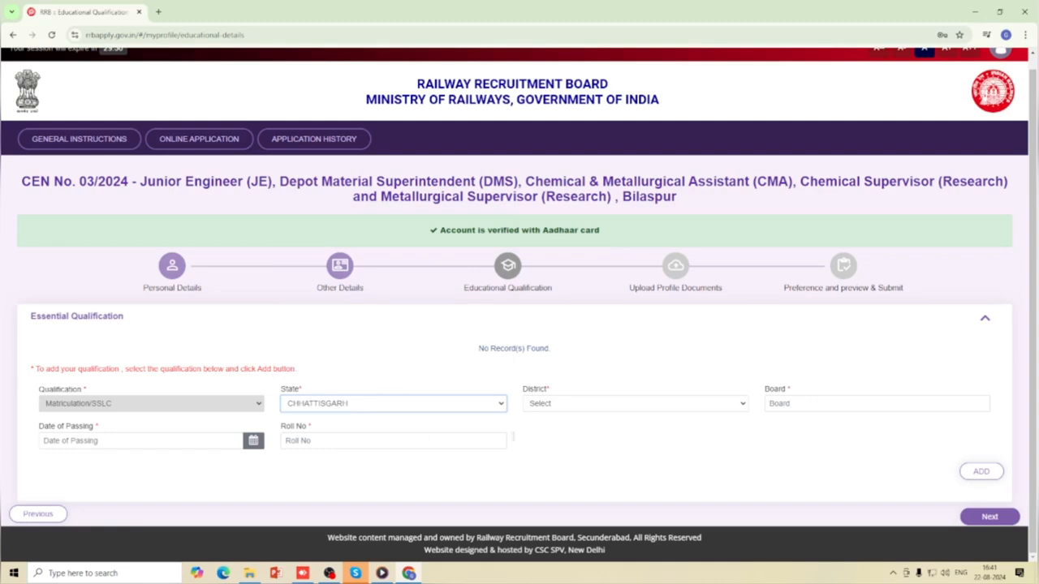
{"action": "left_click", "coordinate": [546, 410]}
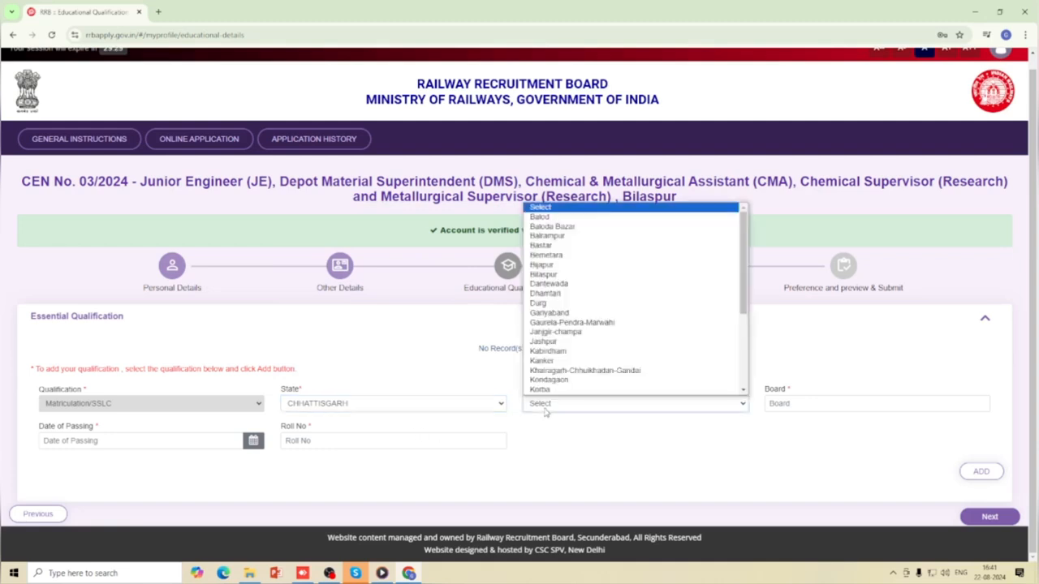
{"action": "left_click", "coordinate": [547, 246]}
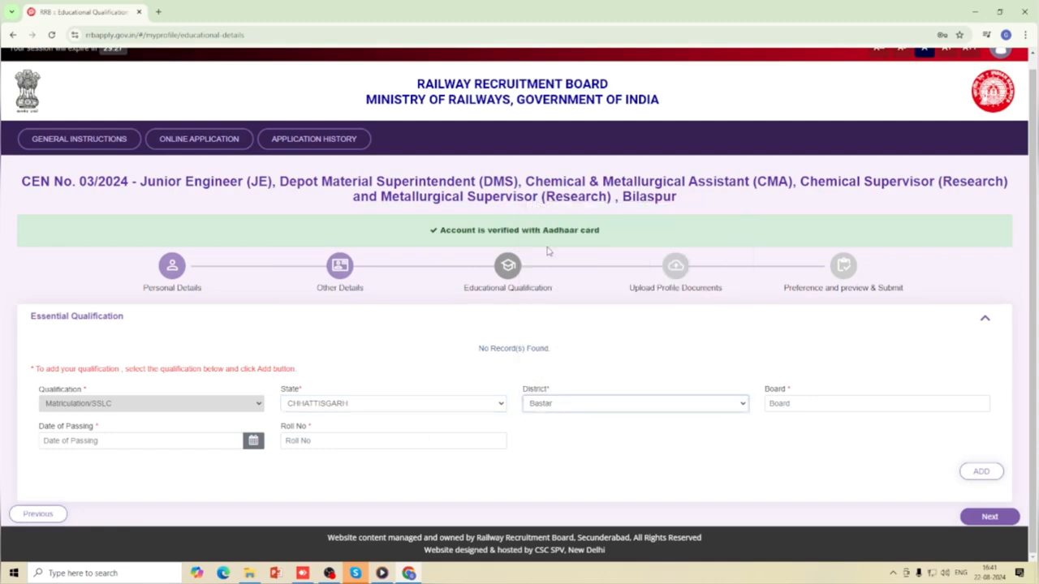
{"action": "left_click", "coordinate": [817, 406]}
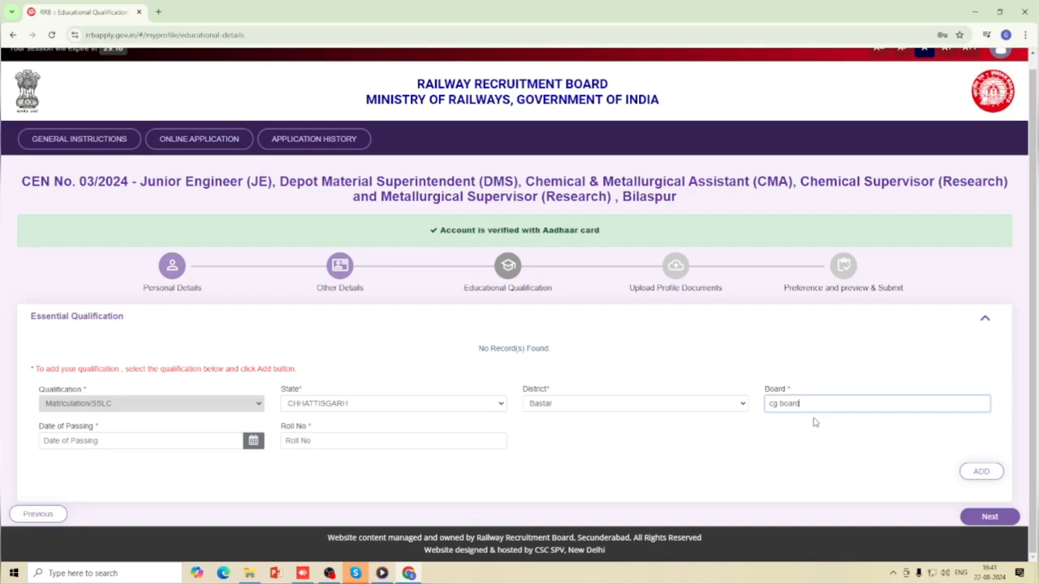
- Set the Matriculation/SSLC date of passing to 30/03/2010
{"action": "left_click", "coordinate": [117, 444]}
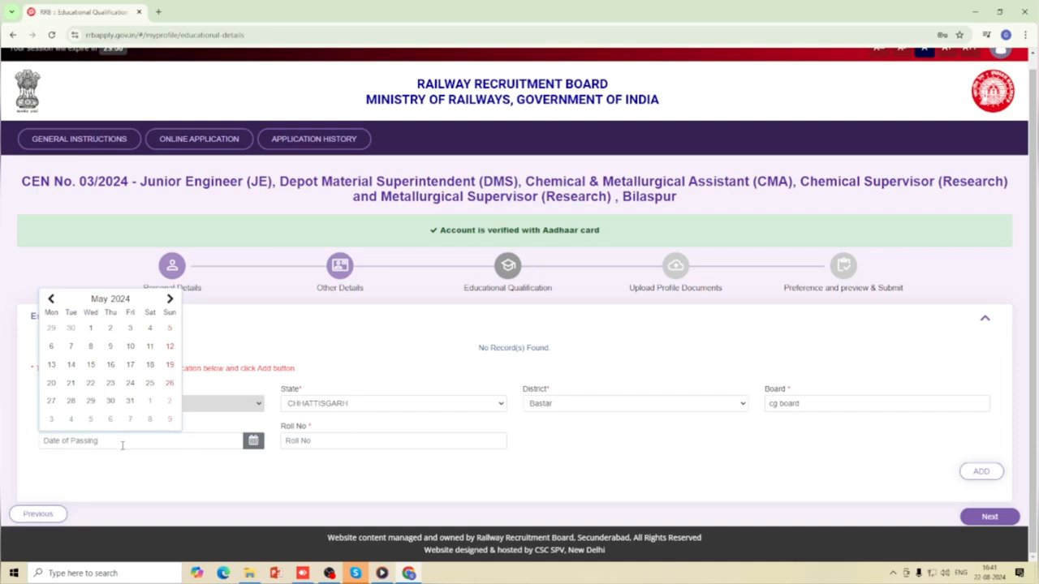
{"action": "left_click", "coordinate": [120, 299]}
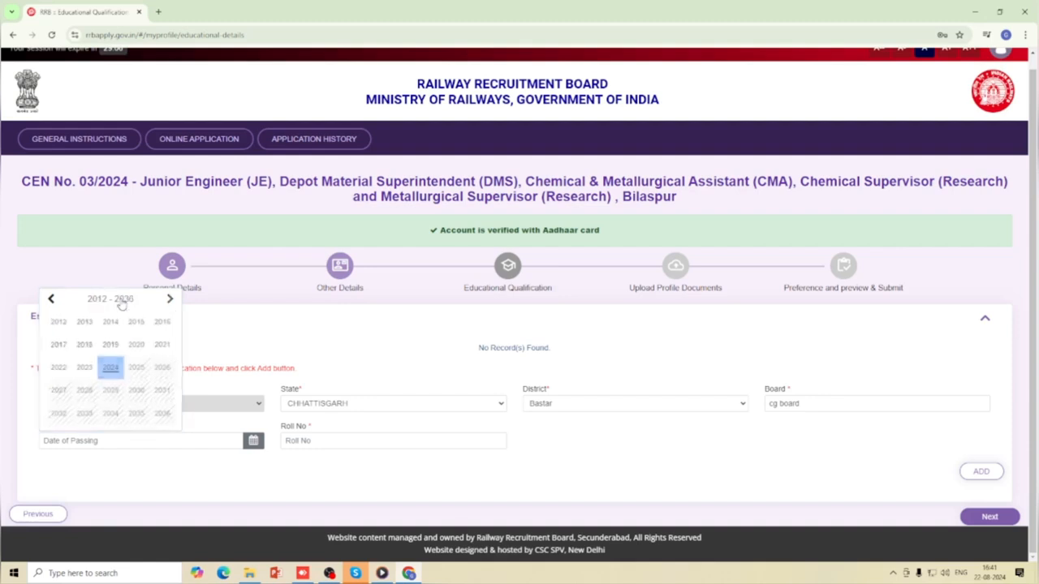
{"action": "left_click", "coordinate": [50, 299]}
{"action": "left_click", "coordinate": [138, 417]}
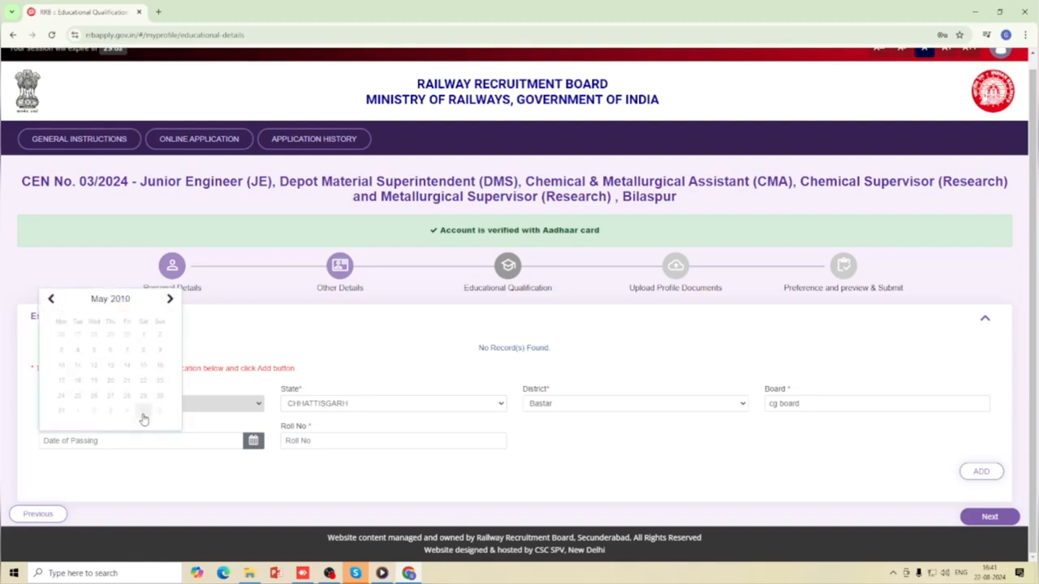
{"action": "left_click", "coordinate": [100, 300]}
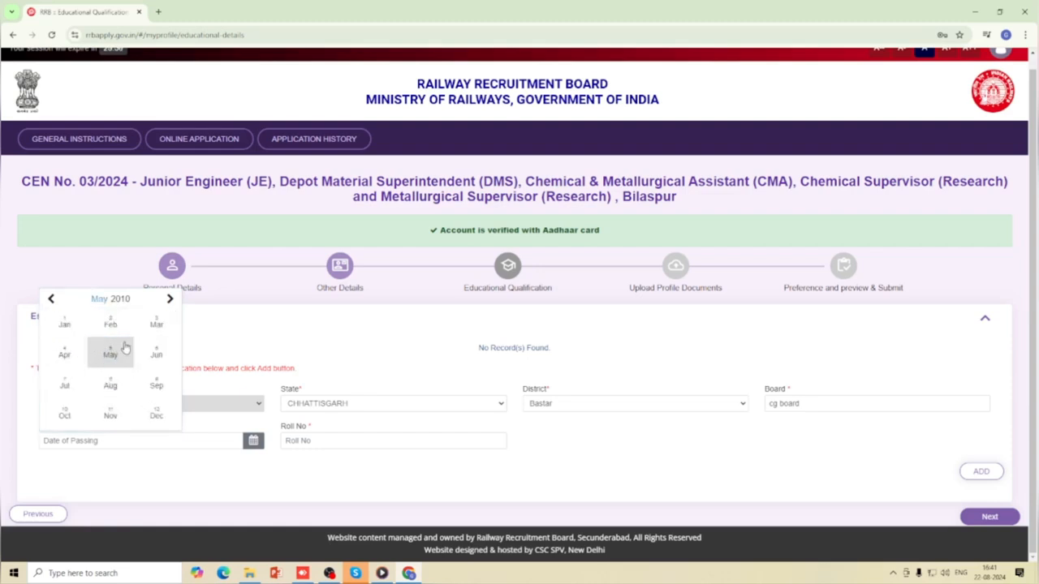
{"action": "left_click", "coordinate": [154, 325]}
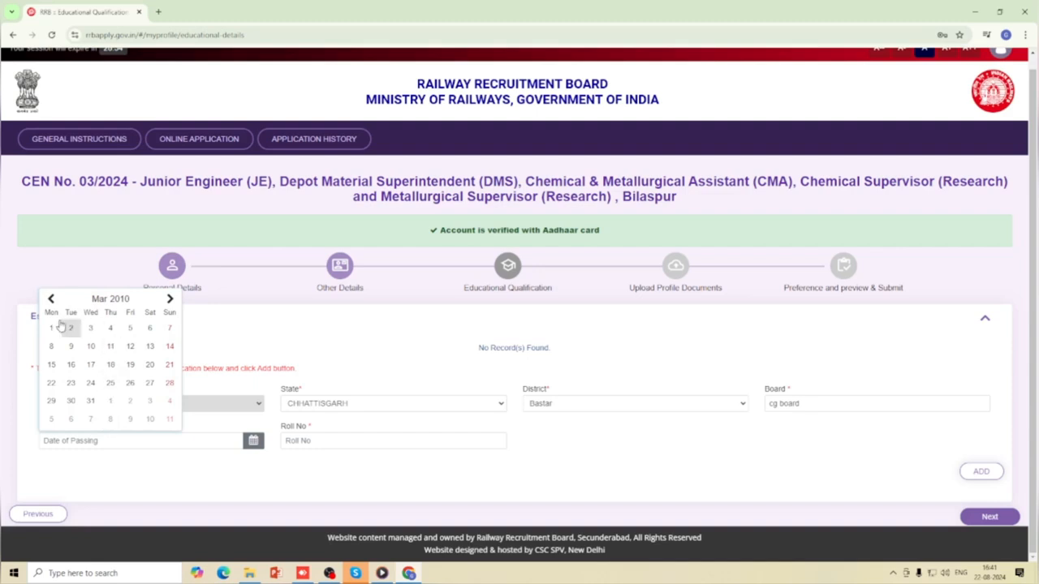
{"action": "left_click", "coordinate": [70, 401]}
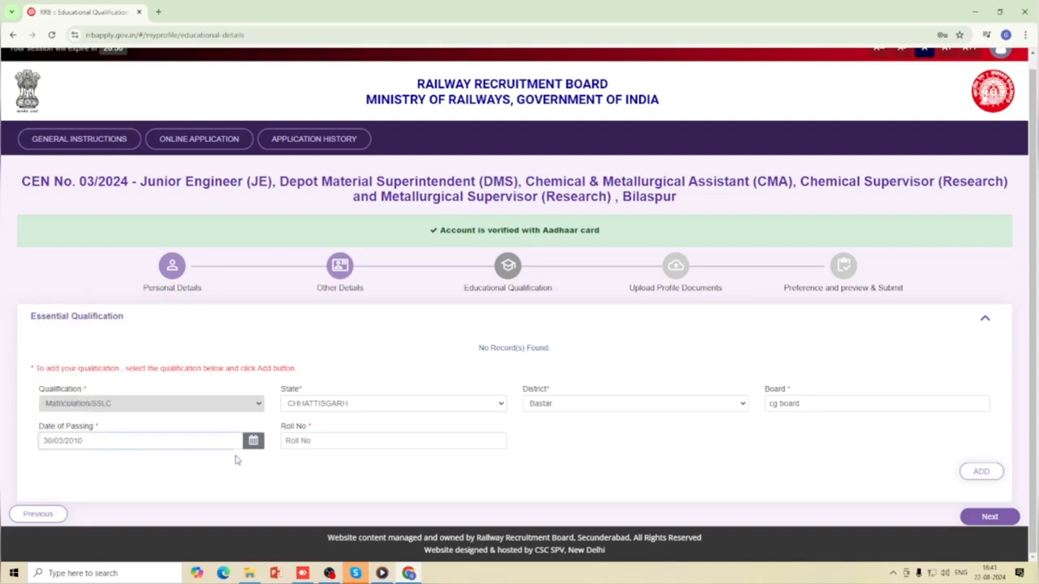
- Enter the Matriculation/SSLC roll number and add the qualification to the list
{"action": "left_click", "coordinate": [289, 441]}
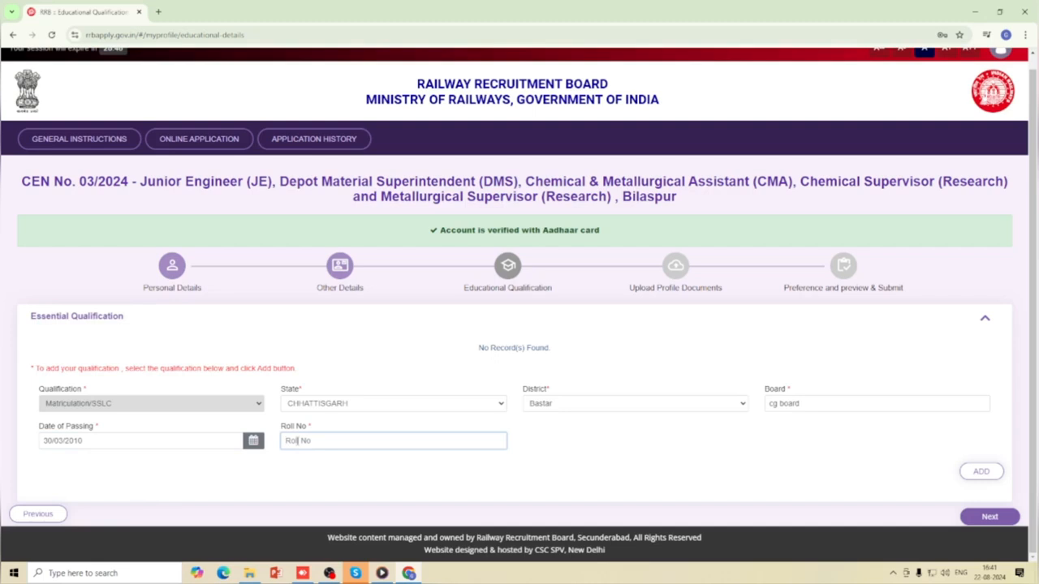
{"action": "scroll", "coordinate": [227, 408], "scroll_direction": "up", "scroll_amount": 1}
{"action": "scroll", "coordinate": [569, 461], "scroll_direction": "down", "scroll_amount": 1}
{"action": "left_click", "coordinate": [974, 472]}
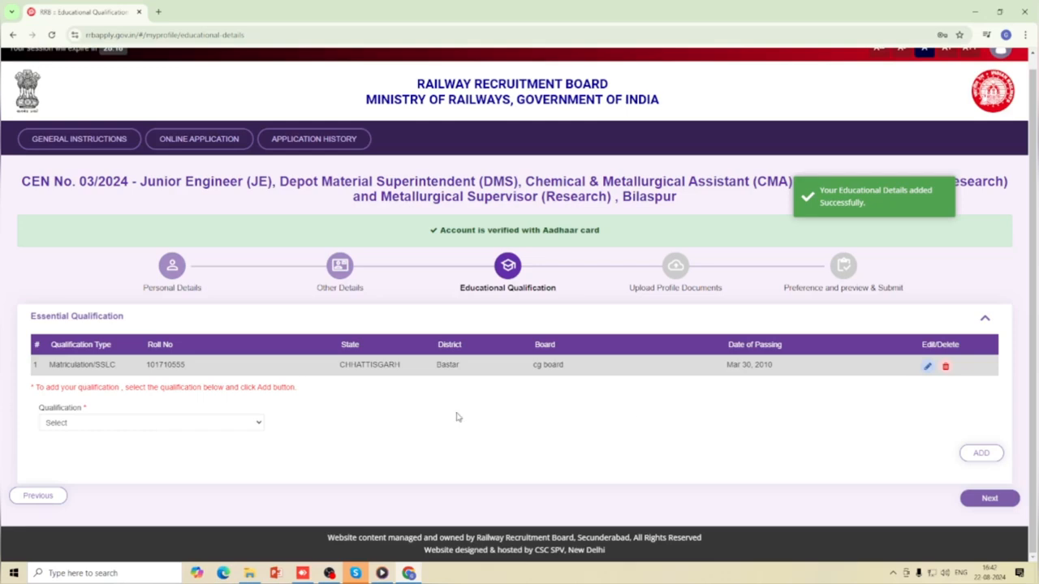
- Try selecting Matriculation/SSLC as another qualification, and open the existing Matriculation record for editing and update it
{"action": "left_click", "coordinate": [247, 423]}
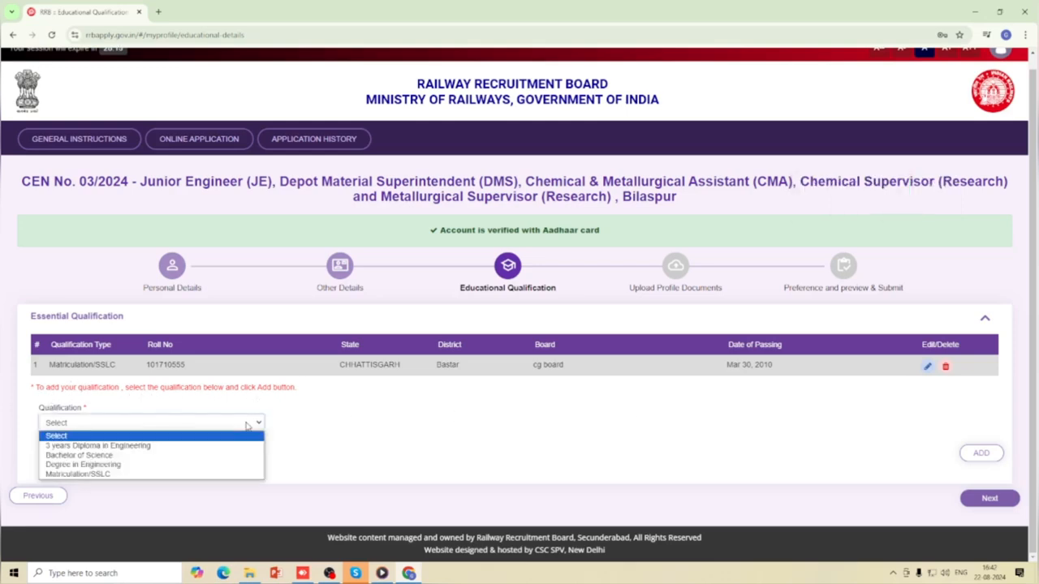
{"action": "left_click", "coordinate": [166, 474]}
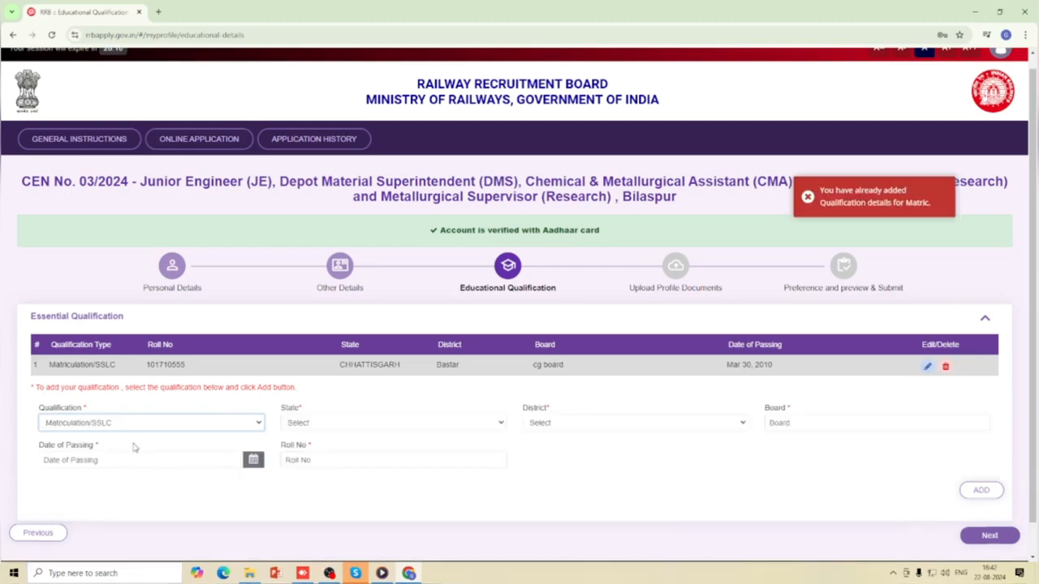
{"action": "left_click", "coordinate": [927, 375]}
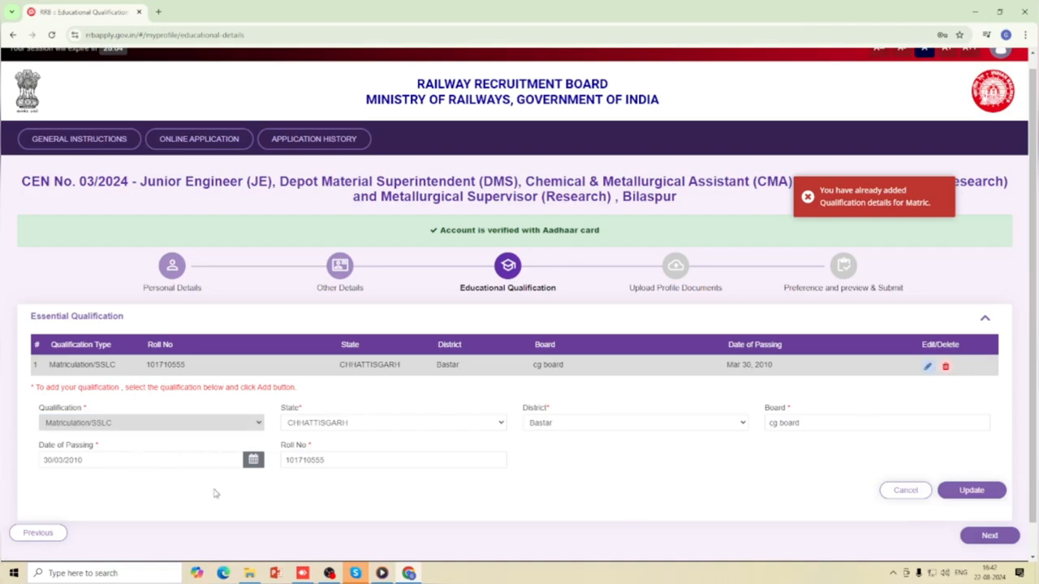
{"action": "left_click", "coordinate": [974, 493]}
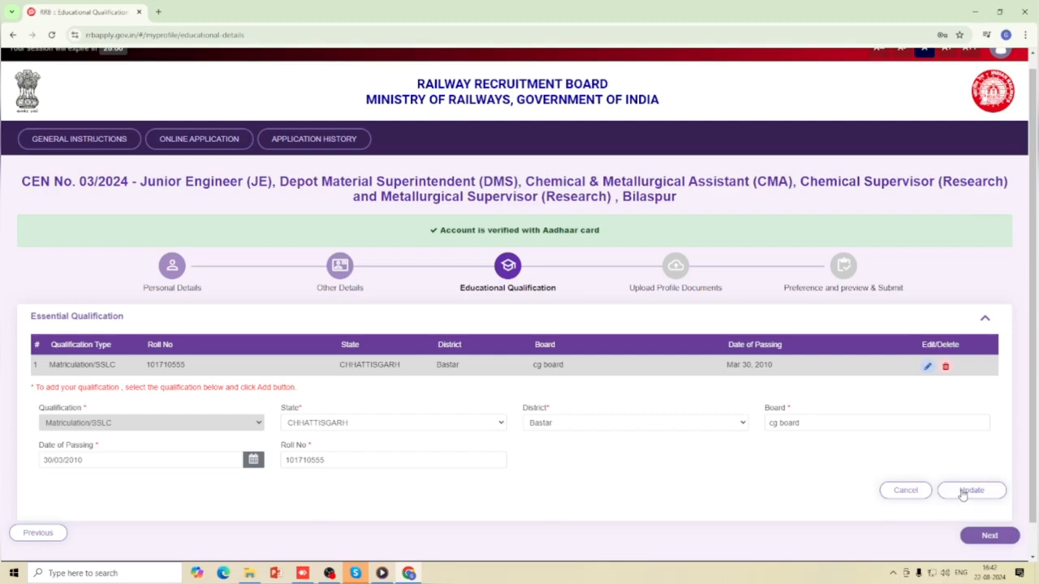
{"action": "left_click", "coordinate": [964, 492]}
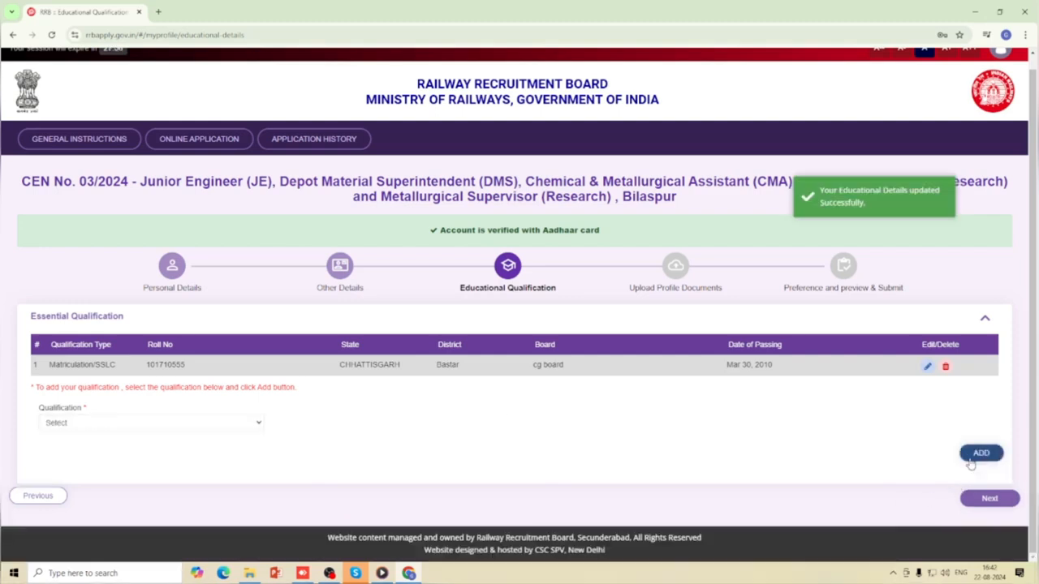
- Select Degree in Engineering as the next qualification with Civil Engineering as its discipline
{"action": "left_click", "coordinate": [207, 429]}
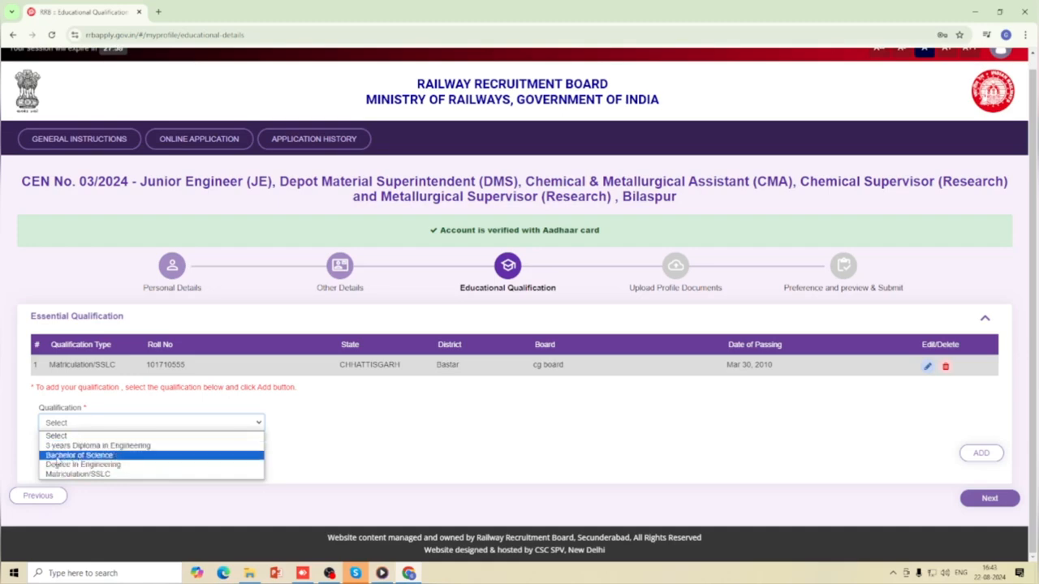
{"action": "left_click", "coordinate": [103, 465]}
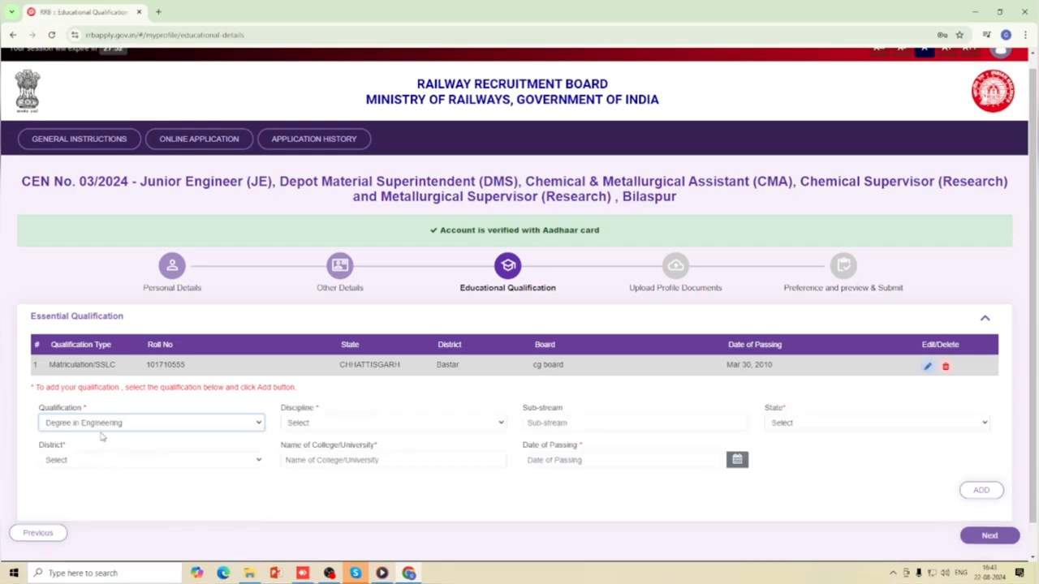
{"action": "left_click", "coordinate": [345, 429]}
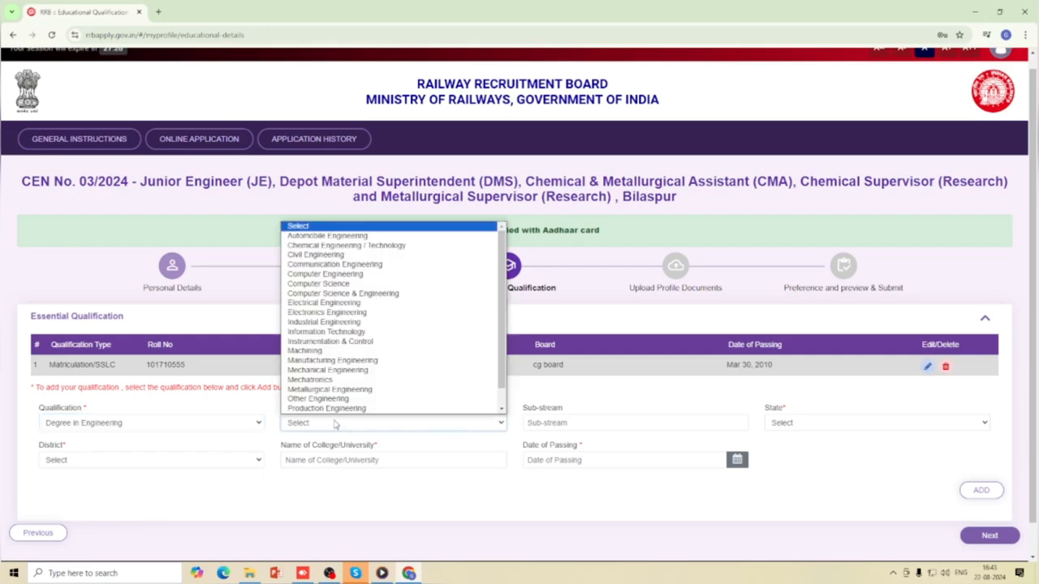
{"action": "scroll", "coordinate": [329, 397], "scroll_direction": "up", "scroll_amount": 1}
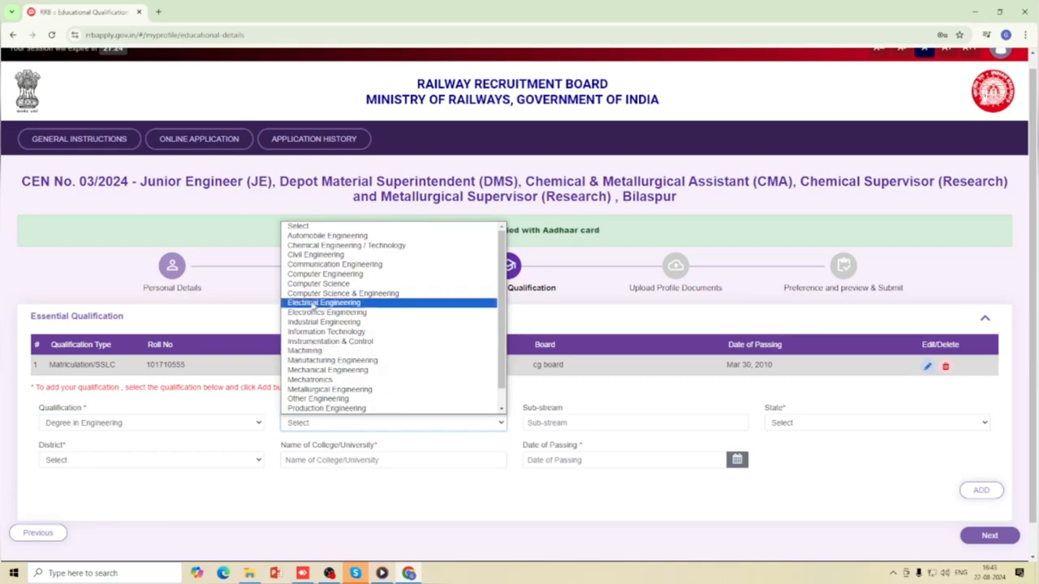
{"action": "left_click", "coordinate": [333, 254]}
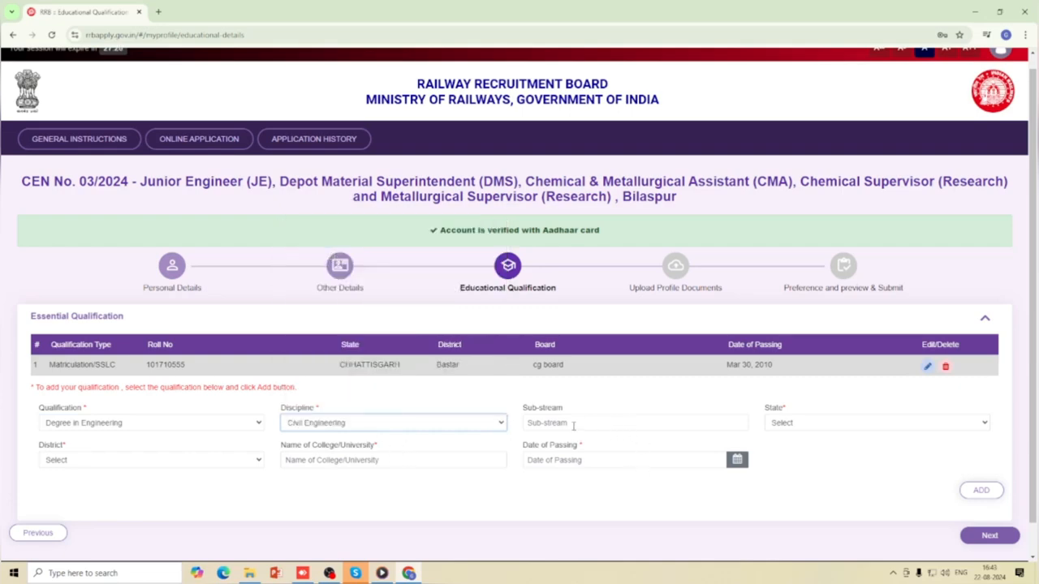
- Set the engineering degree's state to CHHATTISGARH and its district to Durg
{"action": "left_click", "coordinate": [800, 423]}
{"action": "scroll", "coordinate": [805, 402], "scroll_direction": "down", "scroll_amount": 1}
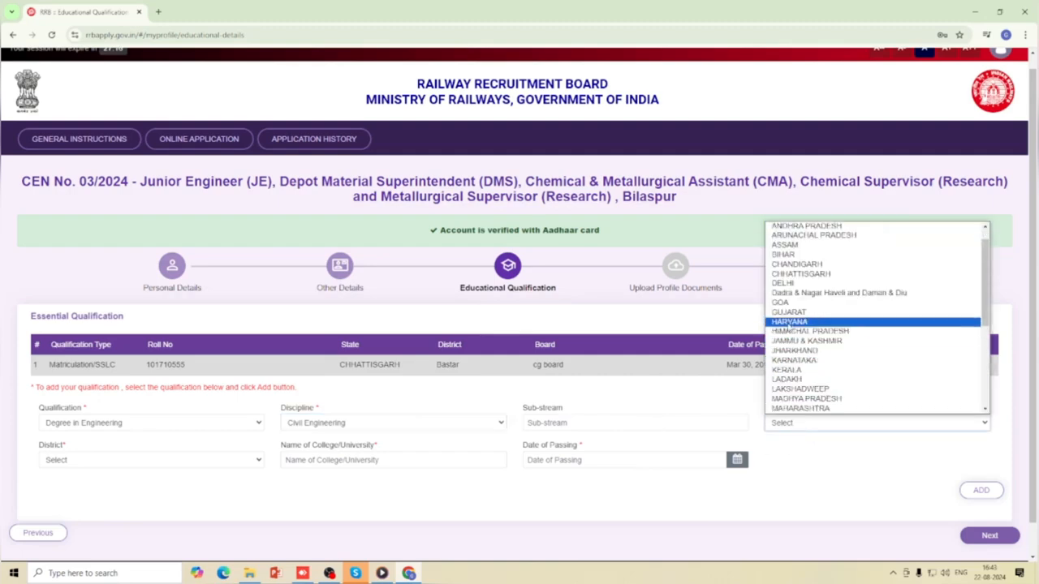
{"action": "left_click", "coordinate": [800, 274]}
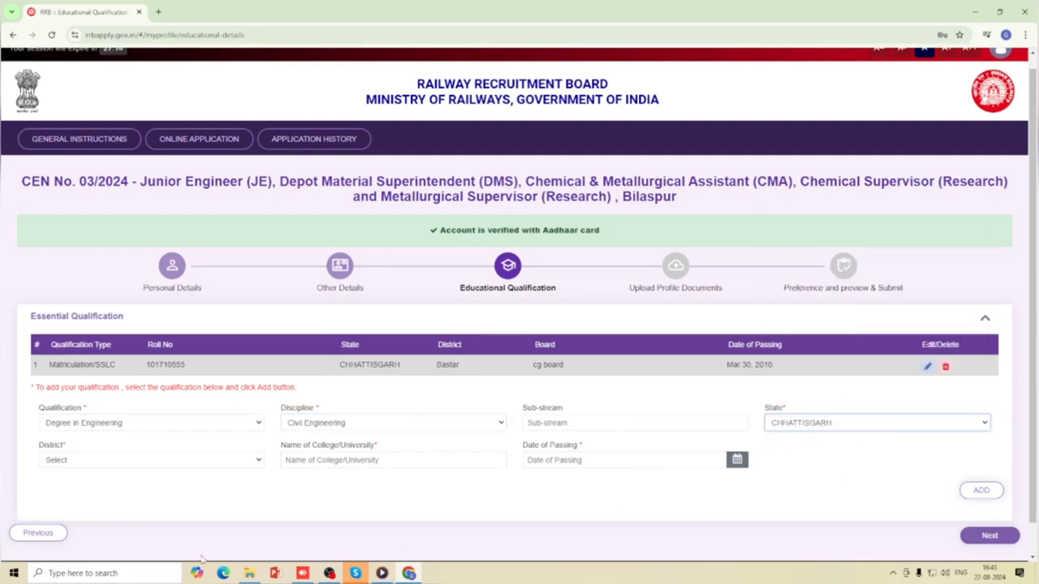
{"action": "left_click", "coordinate": [150, 462]}
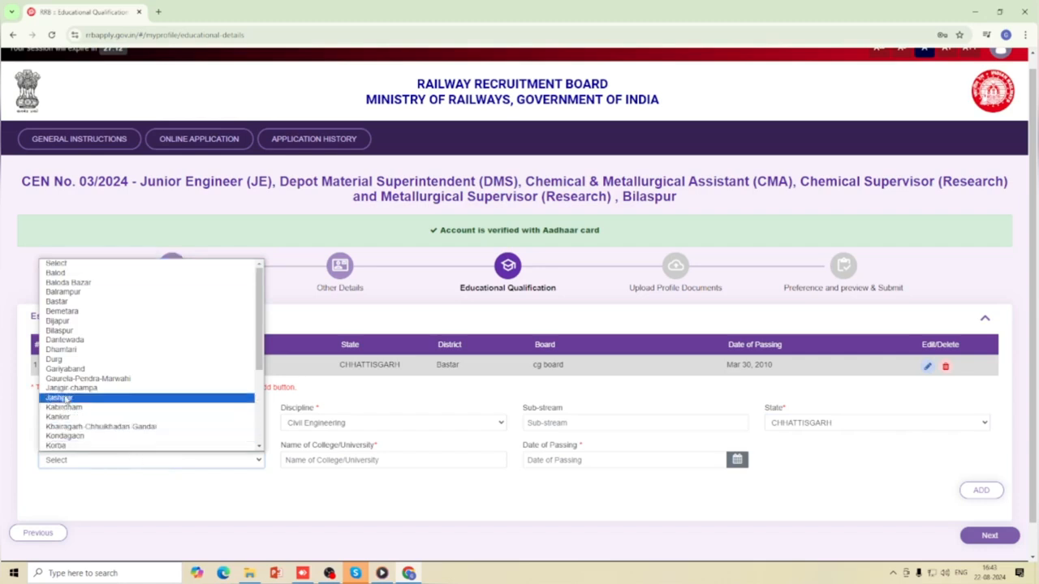
{"action": "left_click", "coordinate": [62, 362]}
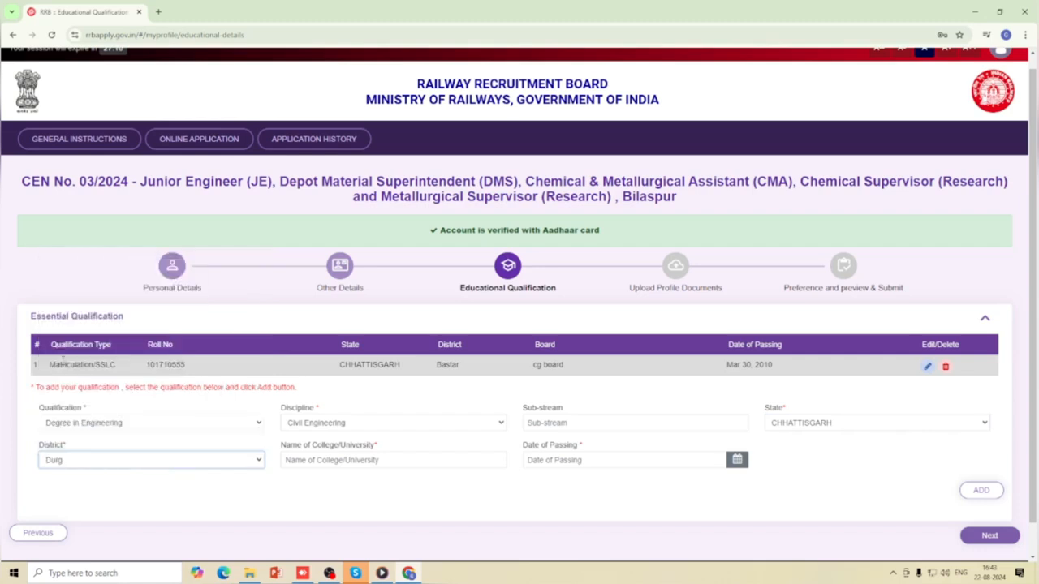
- Enter csvtu as the engineering degree's college/university and set its date of passing to 30/05/2021
{"action": "left_click", "coordinate": [317, 460]}
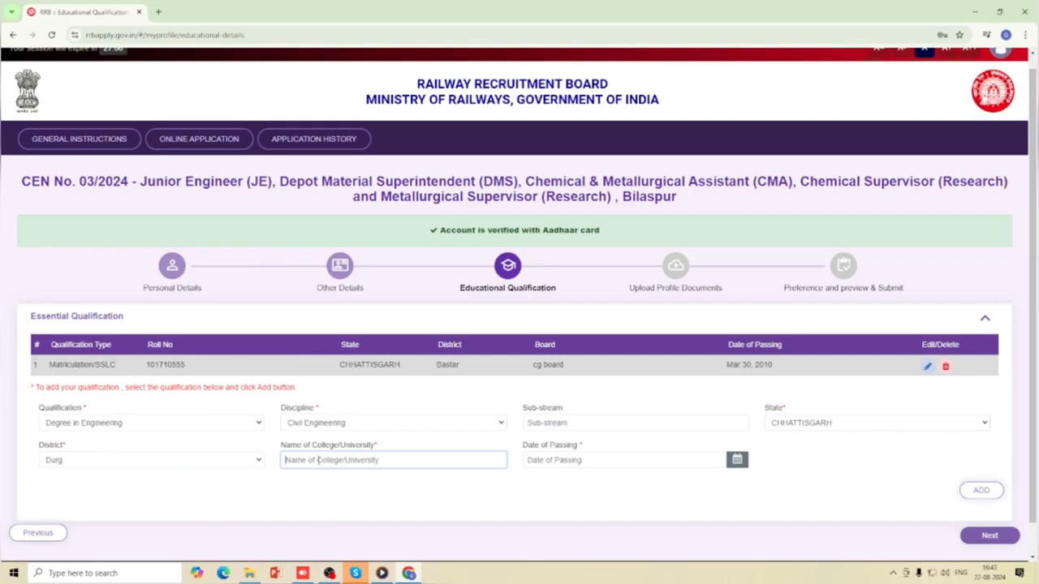
{"action": "type", "text": "csvtu"}
{"action": "left_click", "coordinate": [709, 463]}
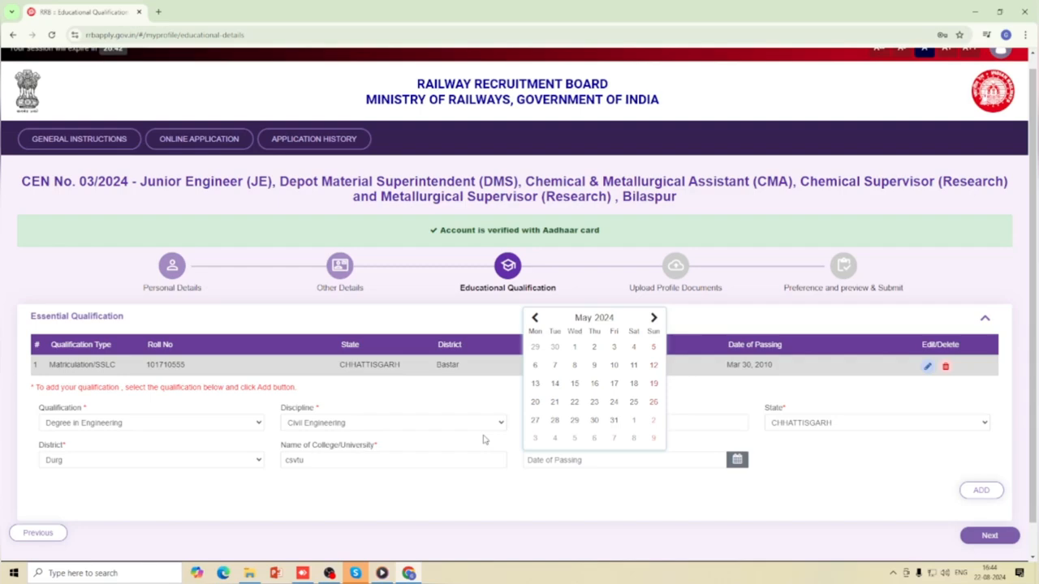
{"action": "left_click", "coordinate": [655, 365]}
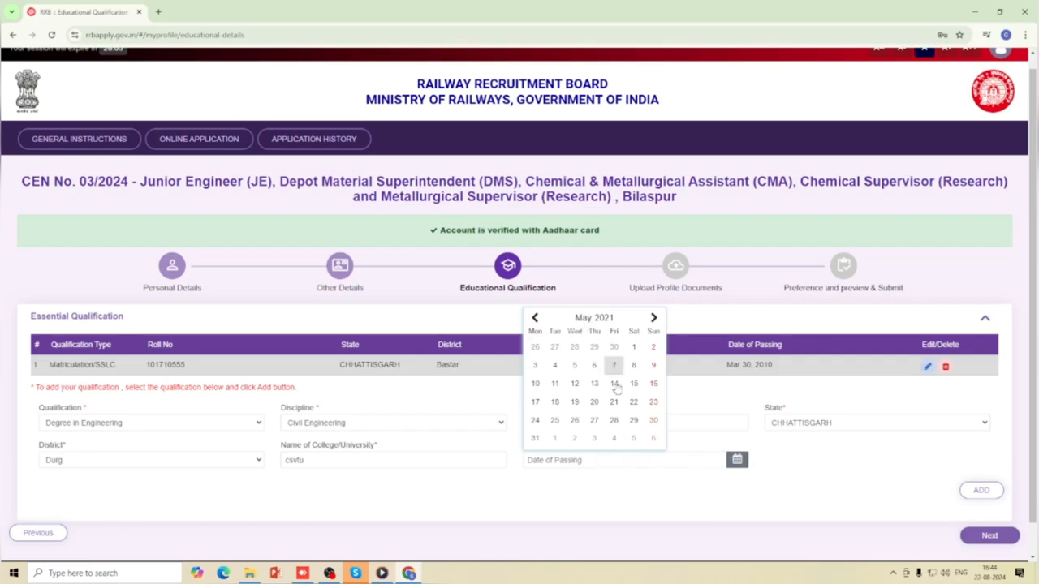
{"action": "left_click", "coordinate": [652, 420]}
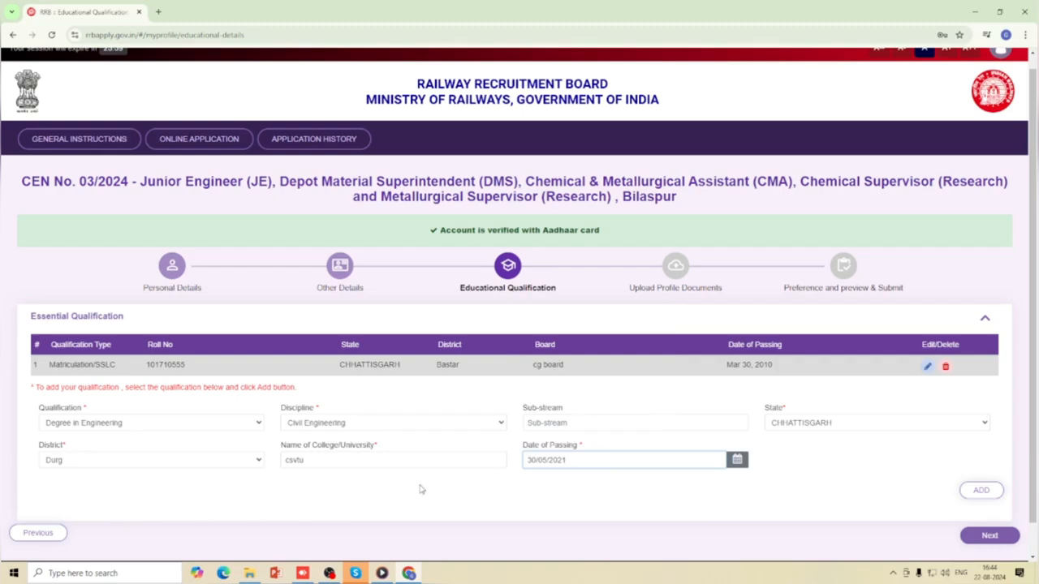
- Add the engineering degree to the qualification list and continue to the Upload Profile Documents stage
{"action": "scroll", "coordinate": [421, 489], "scroll_direction": "down", "scroll_amount": 1}
{"action": "scroll", "coordinate": [455, 474], "scroll_direction": "up", "scroll_amount": 1}
{"action": "scroll", "coordinate": [469, 479], "scroll_direction": "down", "scroll_amount": 1}
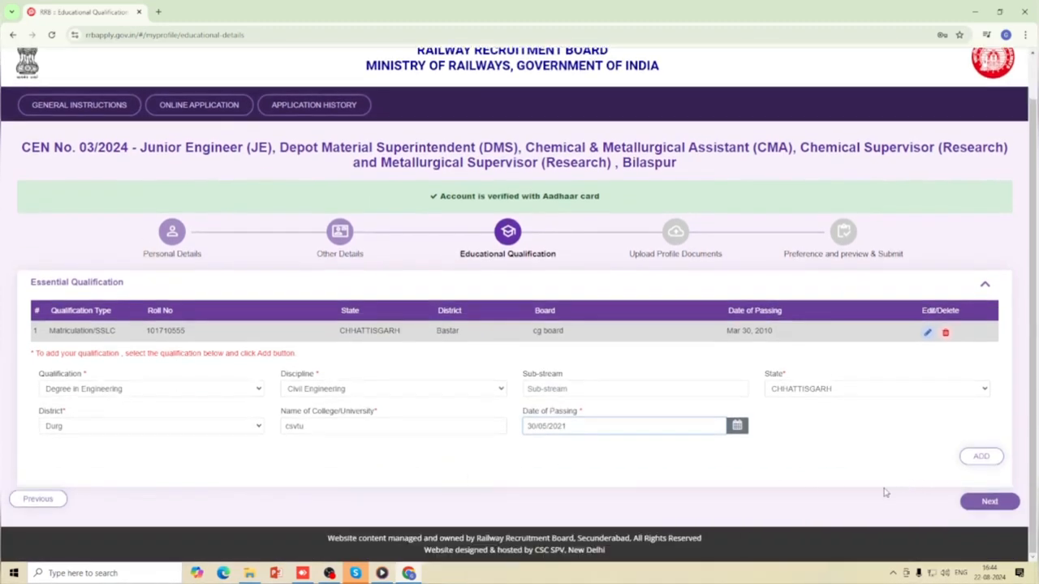
{"action": "left_click", "coordinate": [981, 457]}
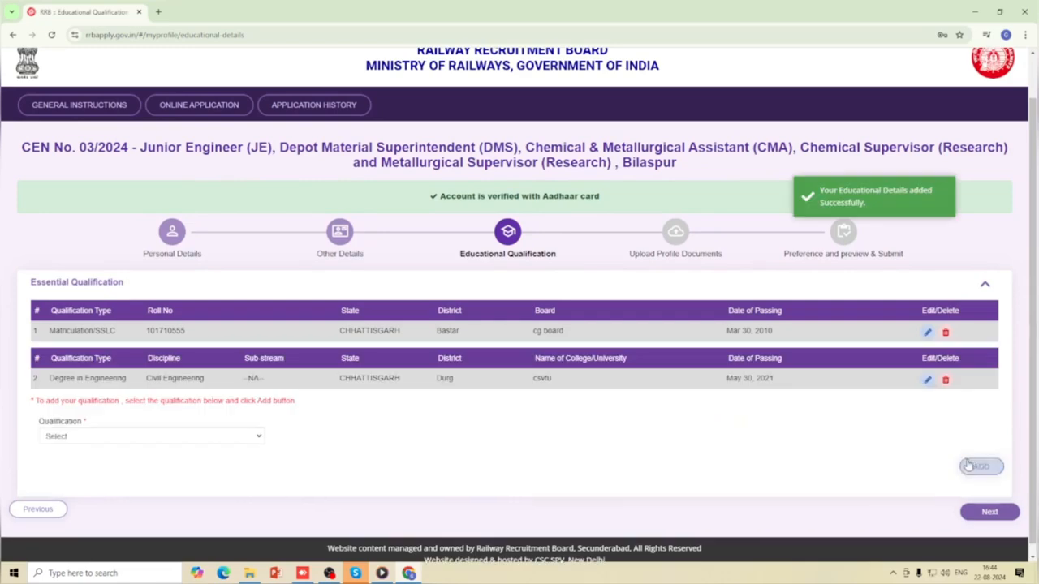
{"action": "scroll", "coordinate": [451, 487], "scroll_direction": "down", "scroll_amount": 1}
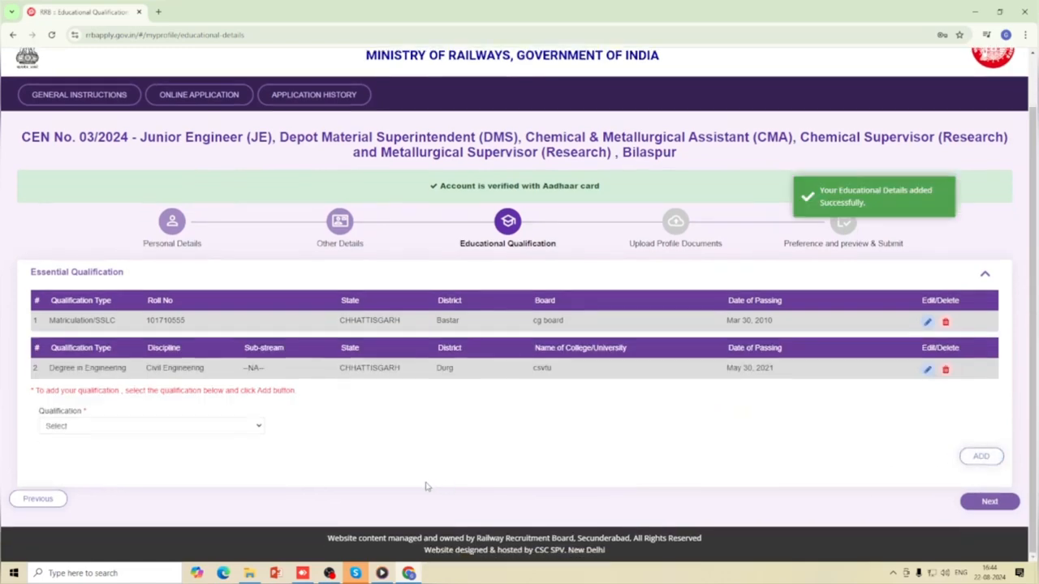
{"action": "left_click", "coordinate": [984, 503]}
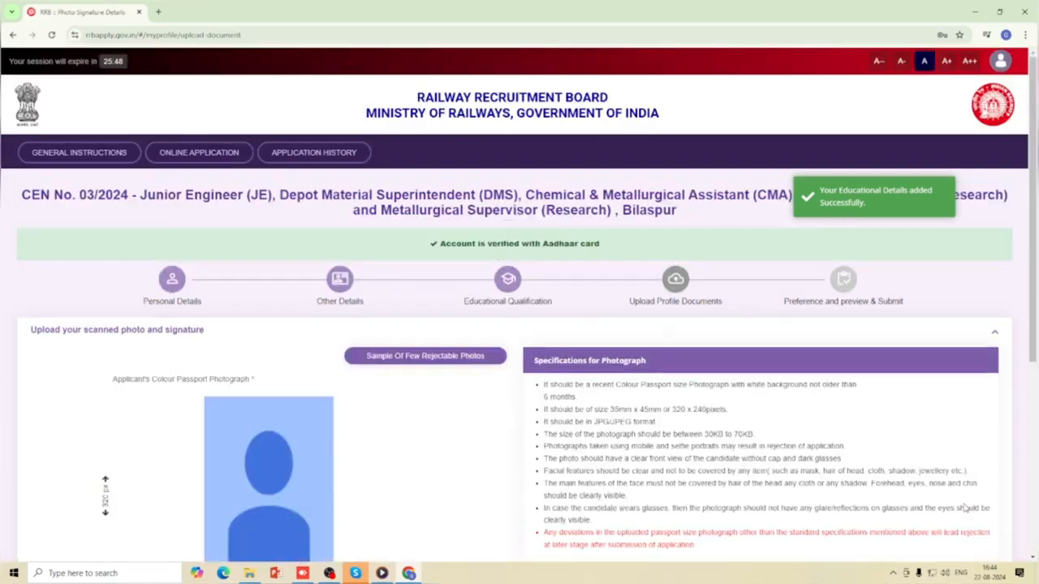
- Examine the size, format and content specifications for the passport photograph and the signature image
{"action": "scroll", "coordinate": [397, 474], "scroll_direction": "down", "scroll_amount": 3}
{"action": "scroll", "coordinate": [397, 474], "scroll_direction": "up", "scroll_amount": 3}
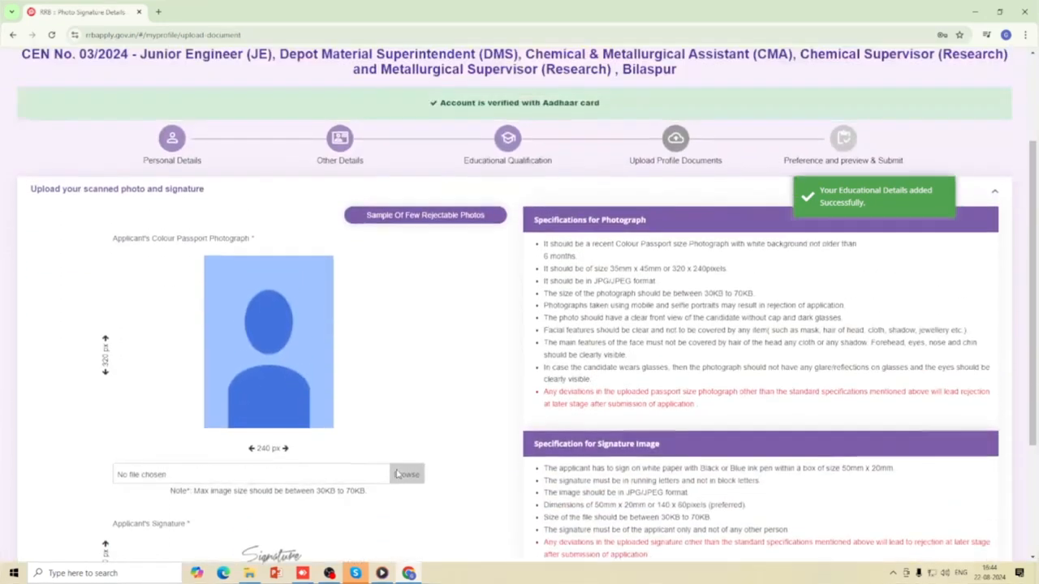
{"action": "scroll", "coordinate": [359, 438], "scroll_direction": "down", "scroll_amount": 3}
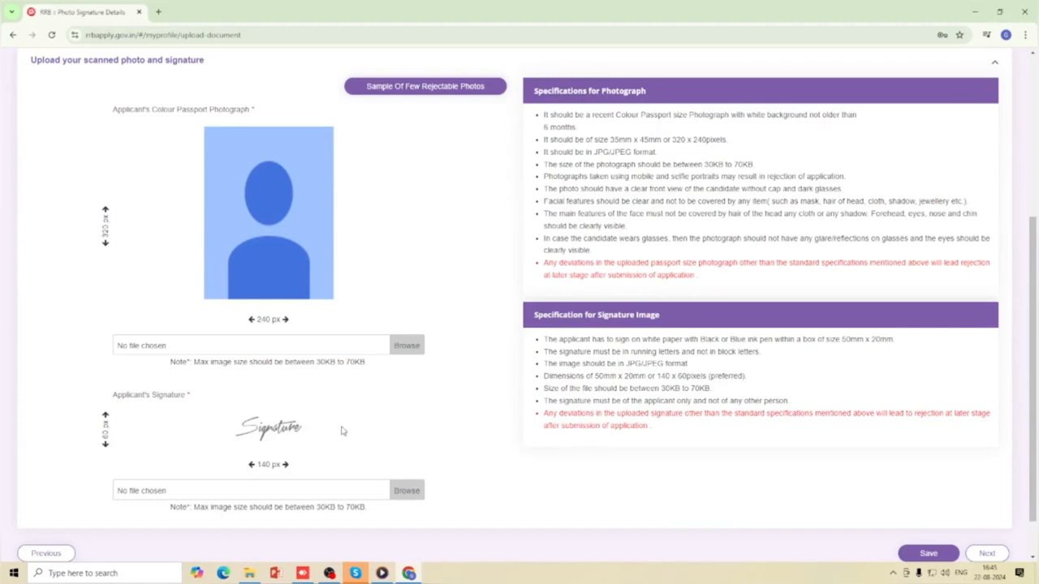
{"action": "scroll", "coordinate": [362, 444], "scroll_direction": "down", "scroll_amount": 1}
{"action": "scroll", "coordinate": [365, 447], "scroll_direction": "up", "scroll_amount": 3}
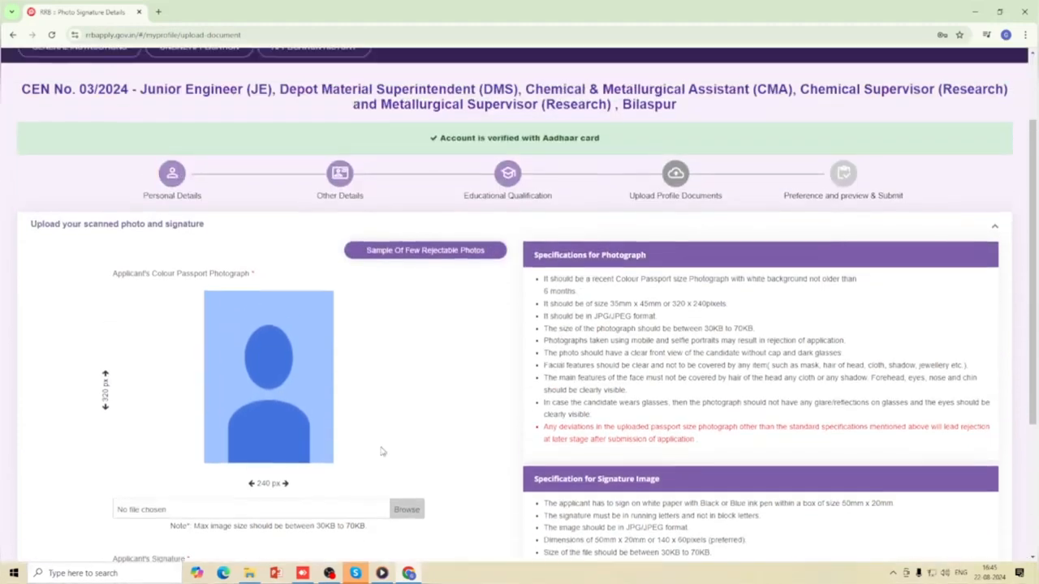
{"action": "scroll", "coordinate": [396, 449], "scroll_direction": "up", "scroll_amount": 1}
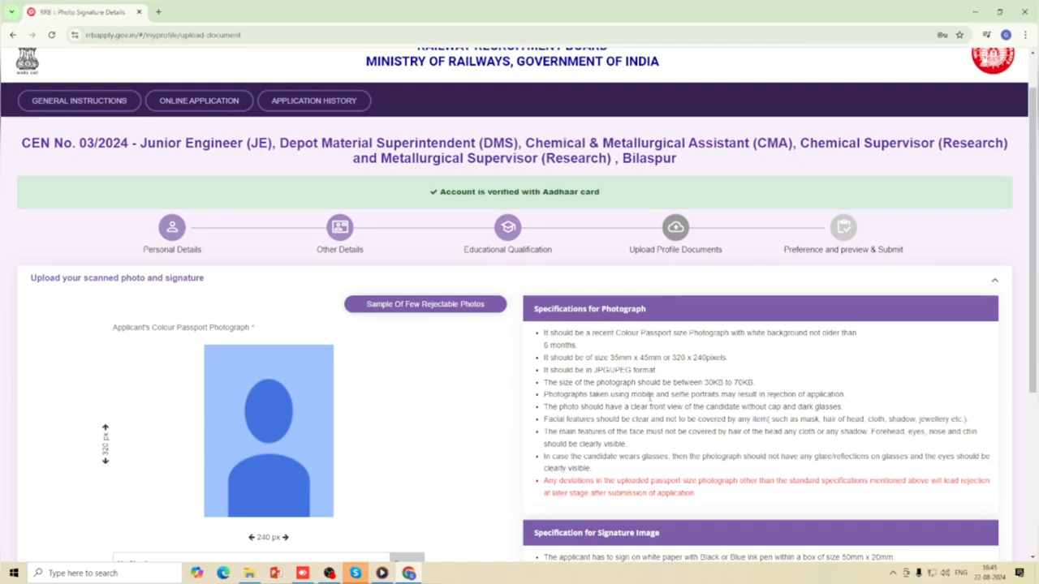
{"action": "scroll", "coordinate": [649, 398], "scroll_direction": "down", "scroll_amount": 4}
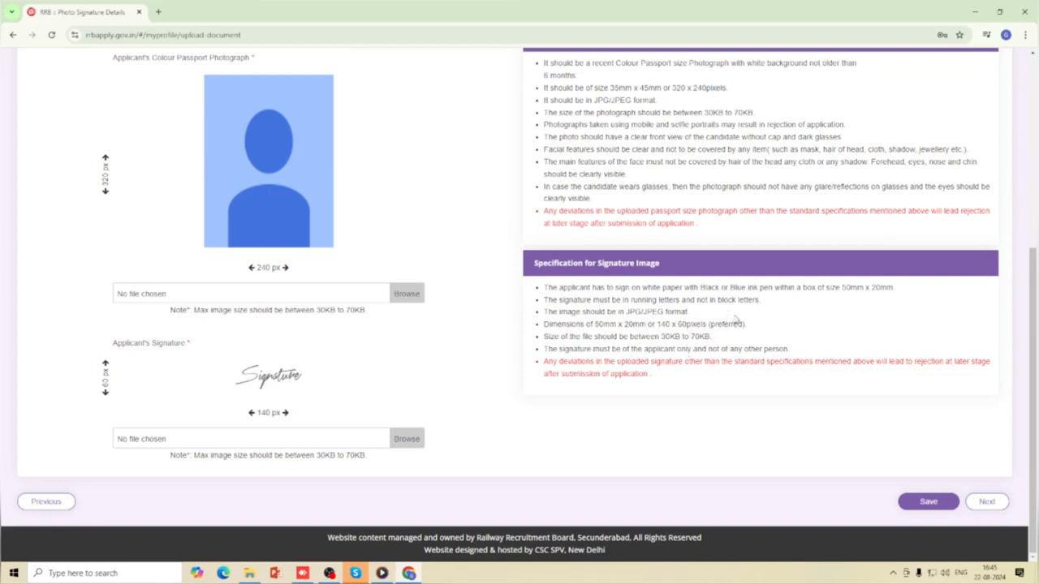
{"action": "scroll", "coordinate": [735, 319], "scroll_direction": "up", "scroll_amount": 1}
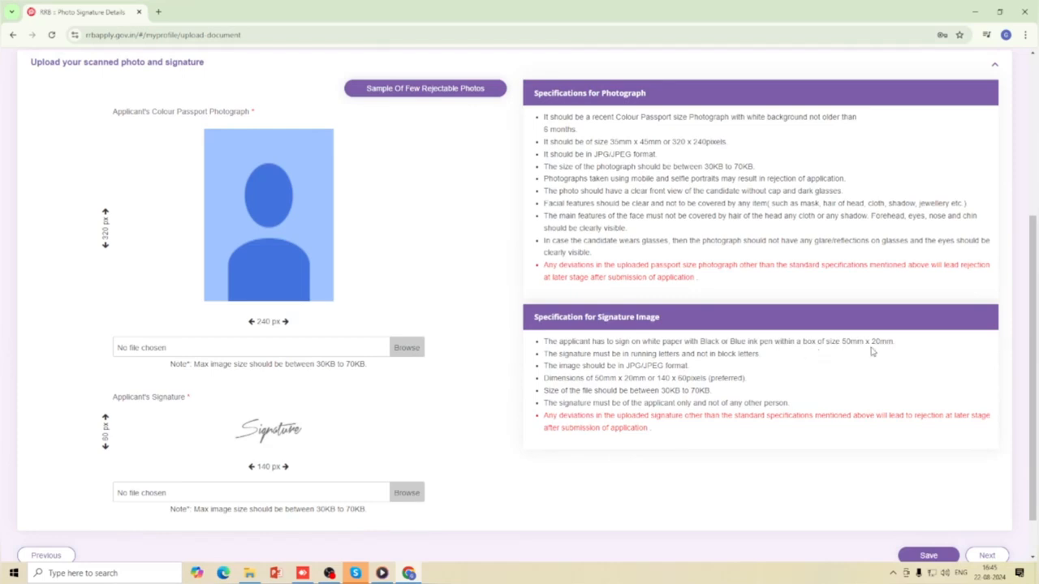
{"action": "scroll", "coordinate": [665, 373], "scroll_direction": "down", "scroll_amount": 1}
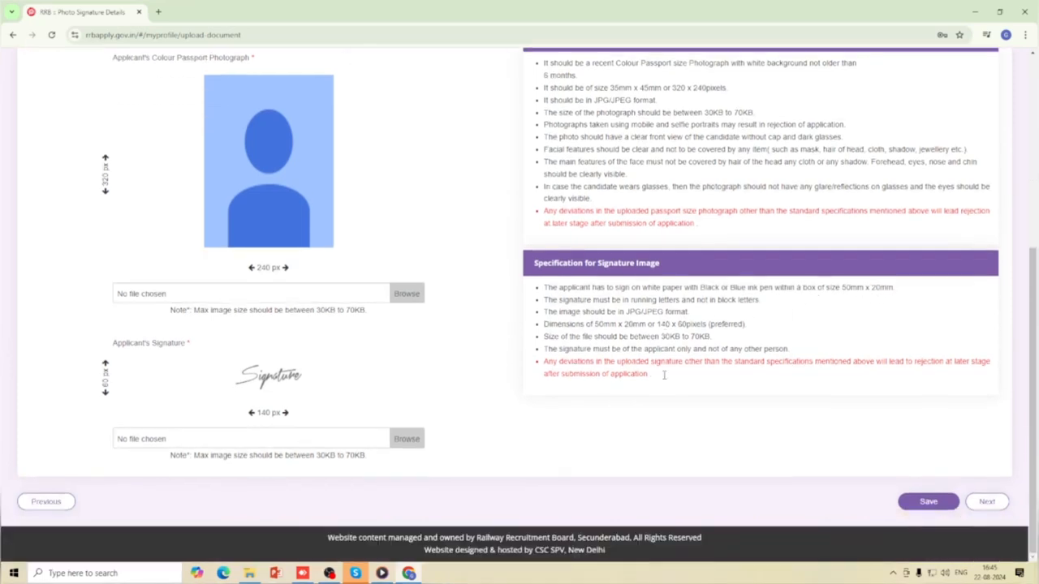
{"action": "scroll", "coordinate": [649, 357], "scroll_direction": "up", "scroll_amount": 4}
{"action": "scroll", "coordinate": [632, 439], "scroll_direction": "down", "scroll_amount": 3}
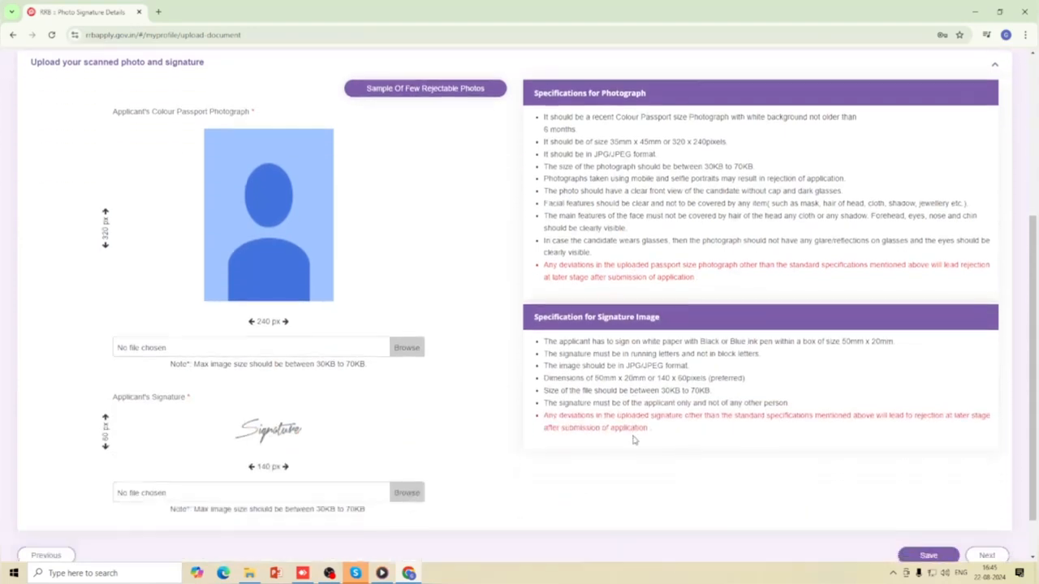
{"action": "scroll", "coordinate": [629, 431], "scroll_direction": "up", "scroll_amount": 2}
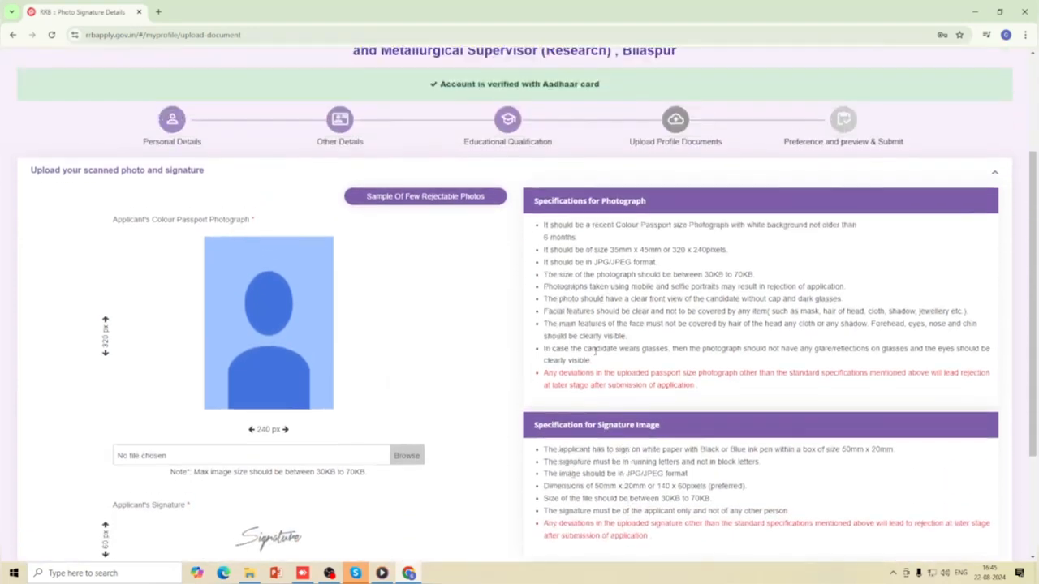
{"action": "scroll", "coordinate": [595, 351], "scroll_direction": "up", "scroll_amount": 1}
{"action": "scroll", "coordinate": [584, 356], "scroll_direction": "down", "scroll_amount": 4}
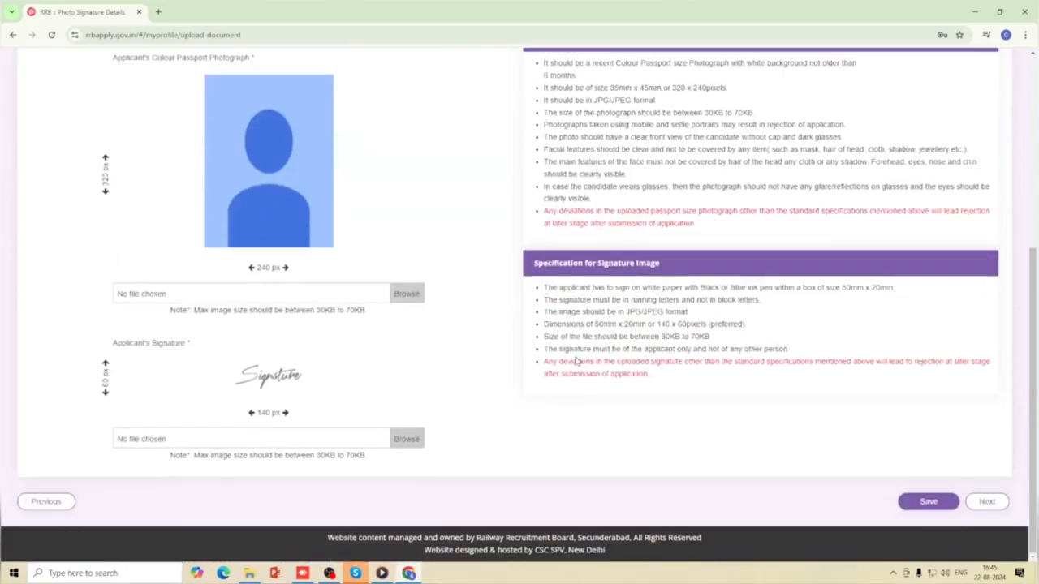
{"action": "scroll", "coordinate": [560, 364], "scroll_direction": "up", "scroll_amount": 1}
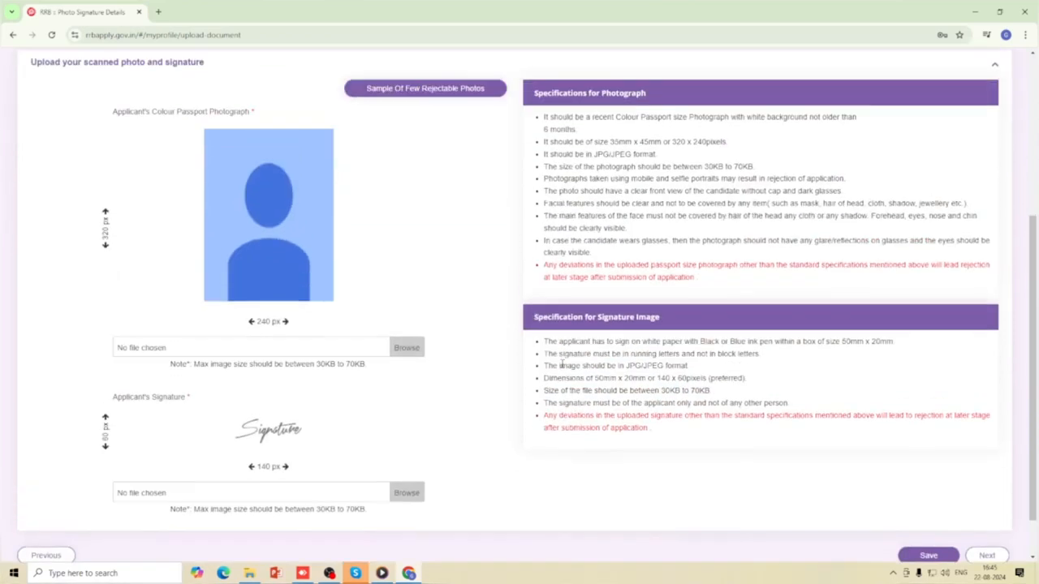
{"action": "scroll", "coordinate": [434, 390], "scroll_direction": "down", "scroll_amount": 1}
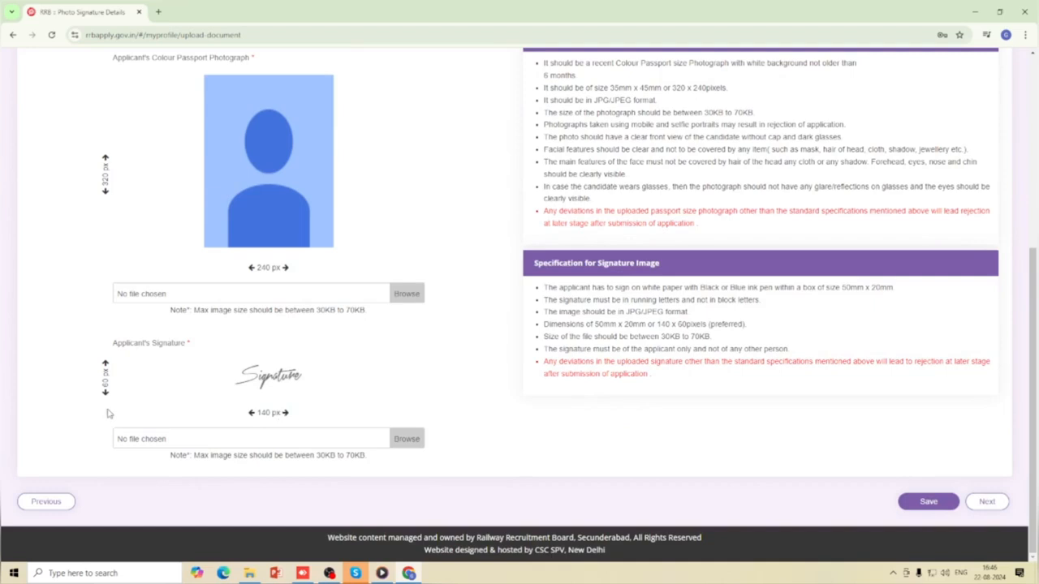
- View the samples of rejectable photos for the passport photograph and close them
{"action": "scroll", "coordinate": [256, 404], "scroll_direction": "up", "scroll_amount": 1}
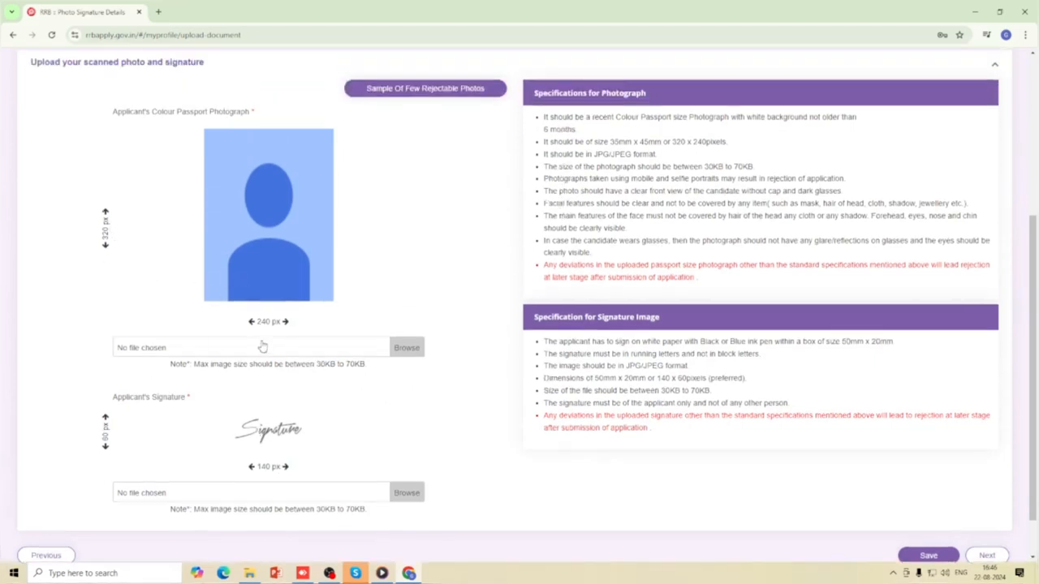
{"action": "scroll", "coordinate": [325, 365], "scroll_direction": "up", "scroll_amount": 2}
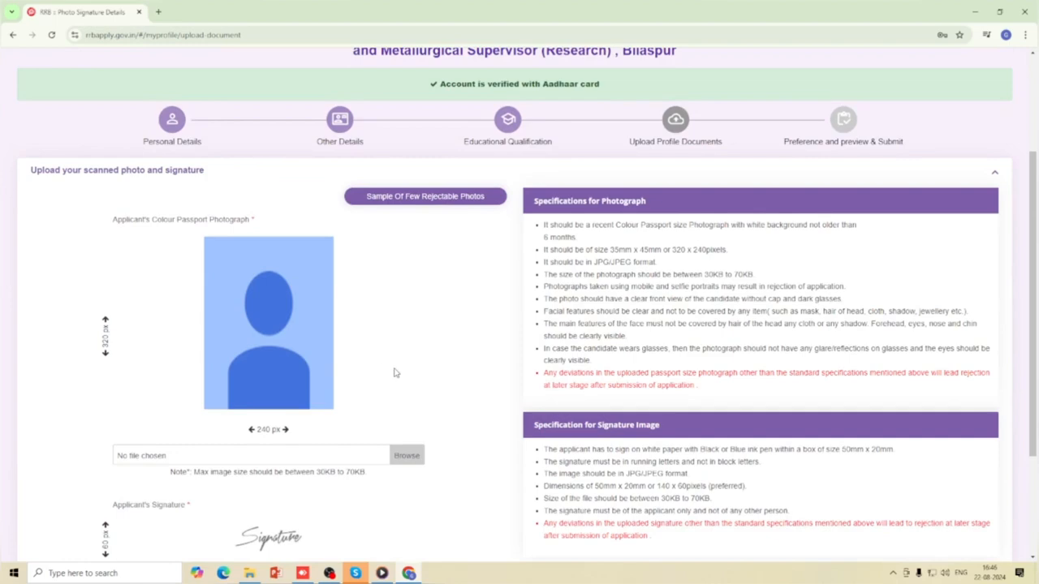
{"action": "left_click", "coordinate": [434, 203]}
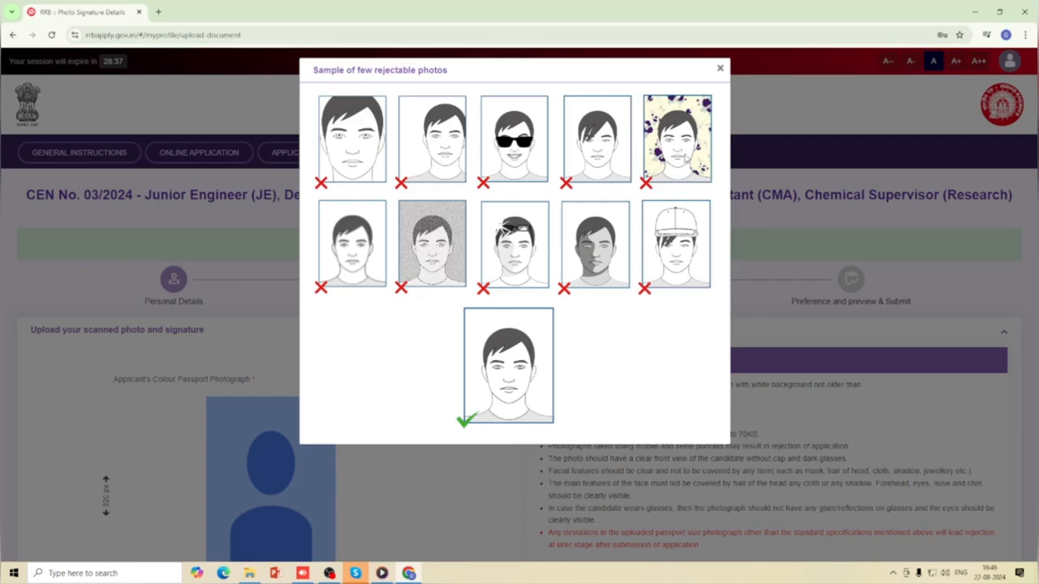
{"action": "left_click", "coordinate": [720, 68]}
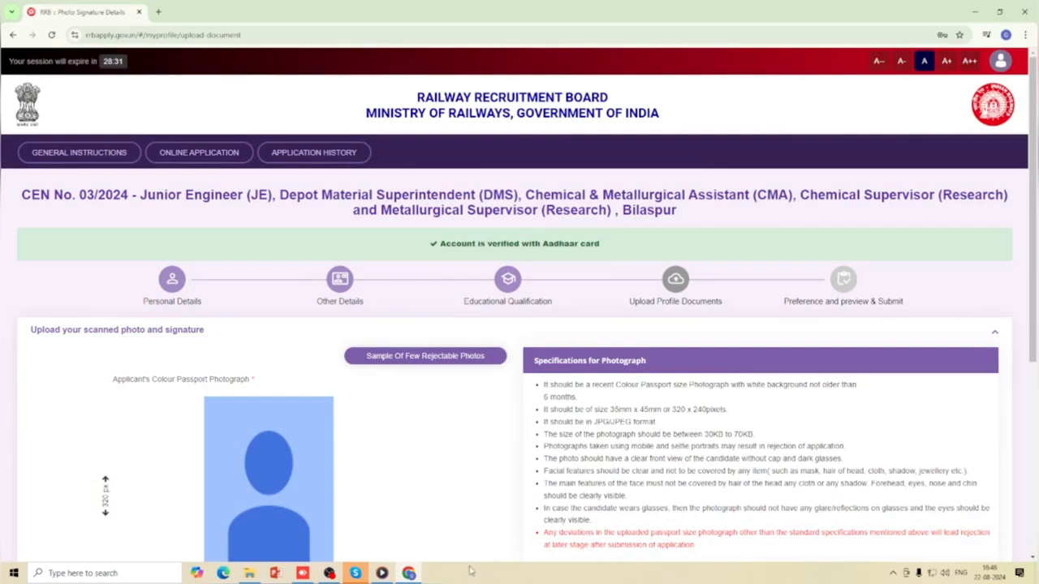
- Open a new browser tab and ready its Google search field for input
{"action": "left_click", "coordinate": [159, 11]}
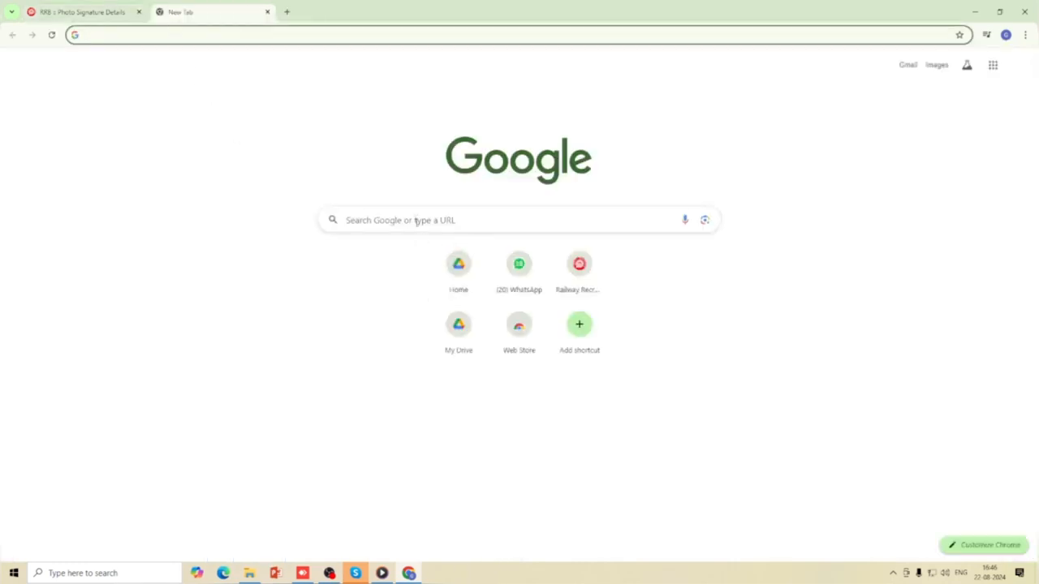
{"action": "left_click", "coordinate": [457, 220]}
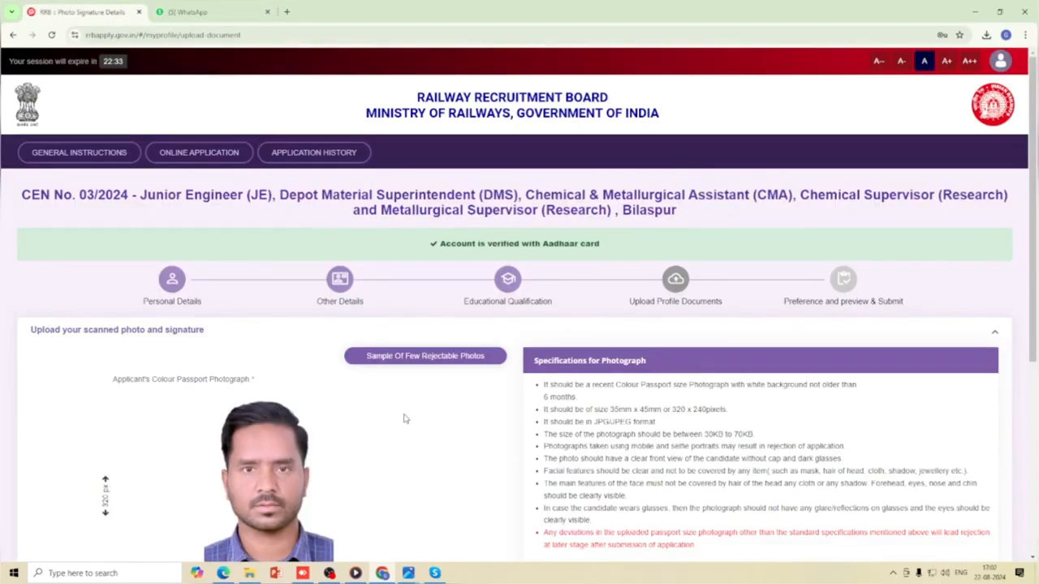
- Check the previews of the chosen passport photograph and signature against the listed image specifications
{"action": "scroll", "coordinate": [444, 418], "scroll_direction": "down", "scroll_amount": 3}
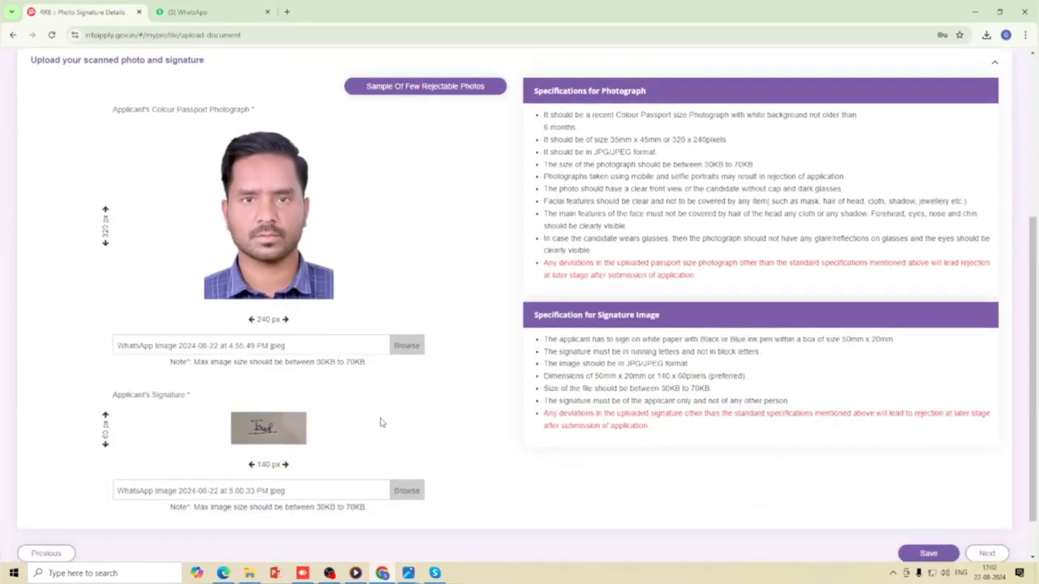
{"action": "scroll", "coordinate": [387, 426], "scroll_direction": "up", "scroll_amount": 2}
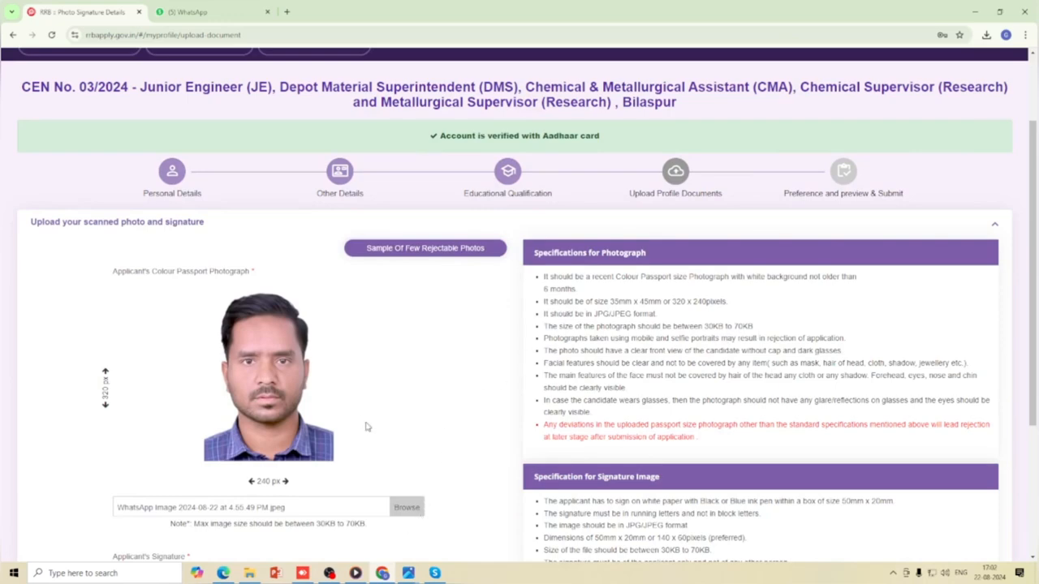
{"action": "scroll", "coordinate": [365, 427], "scroll_direction": "down", "scroll_amount": 1}
{"action": "scroll", "coordinate": [369, 437], "scroll_direction": "up", "scroll_amount": 2}
{"action": "scroll", "coordinate": [365, 436], "scroll_direction": "down", "scroll_amount": 2}
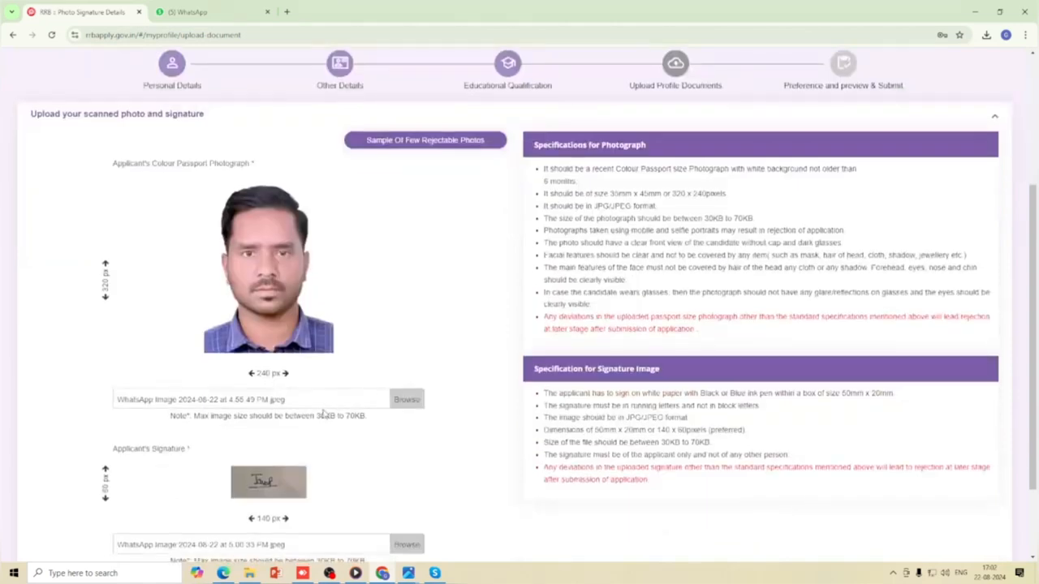
{"action": "scroll", "coordinate": [395, 434], "scroll_direction": "down", "scroll_amount": 2}
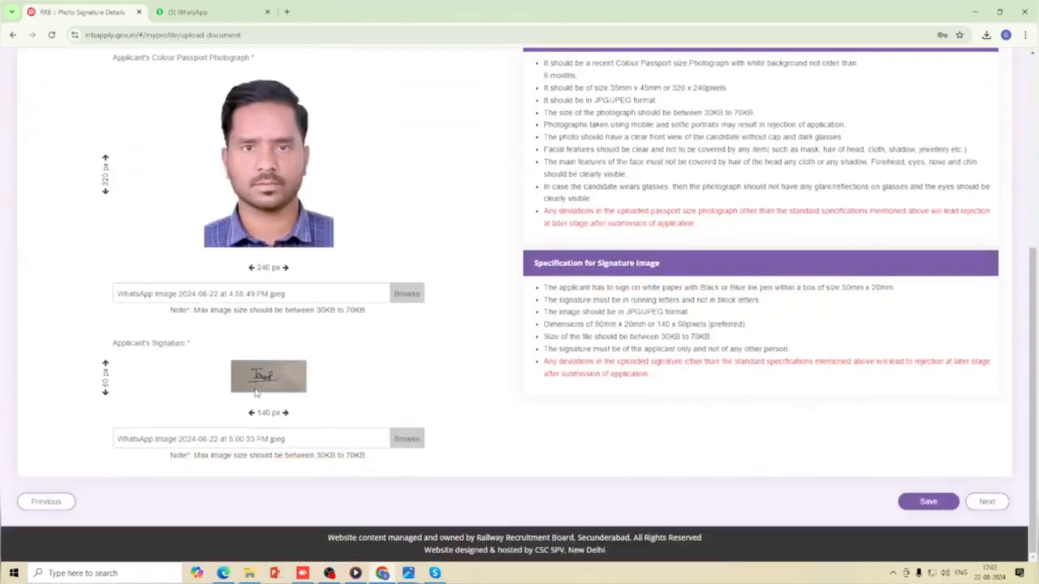
{"action": "scroll", "coordinate": [433, 387], "scroll_direction": "up", "scroll_amount": 3}
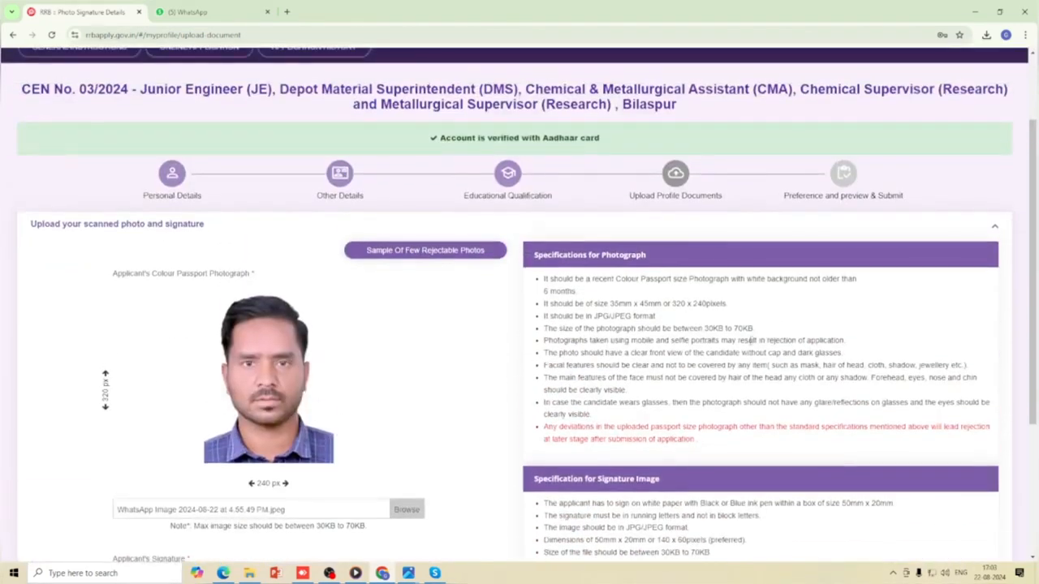
{"action": "scroll", "coordinate": [644, 385], "scroll_direction": "down", "scroll_amount": 2}
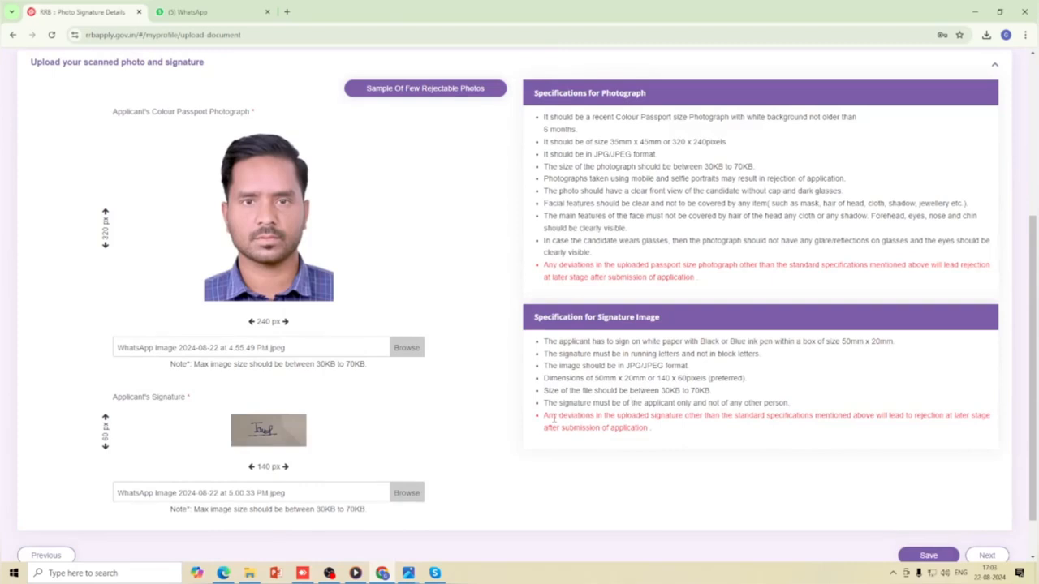
{"action": "scroll", "coordinate": [382, 405], "scroll_direction": "up", "scroll_amount": 2}
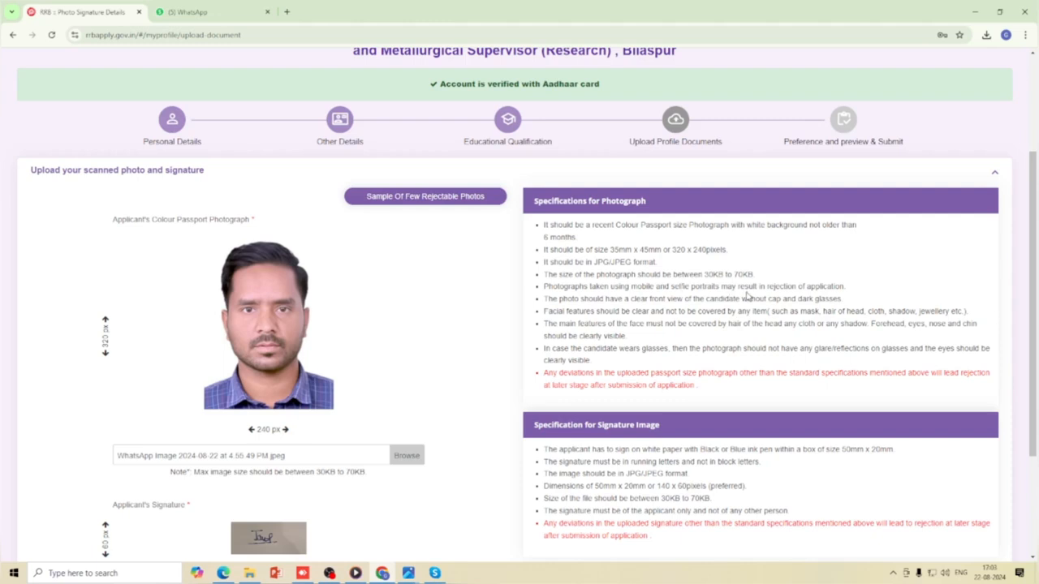
{"action": "scroll", "coordinate": [468, 354], "scroll_direction": "down", "scroll_amount": 2}
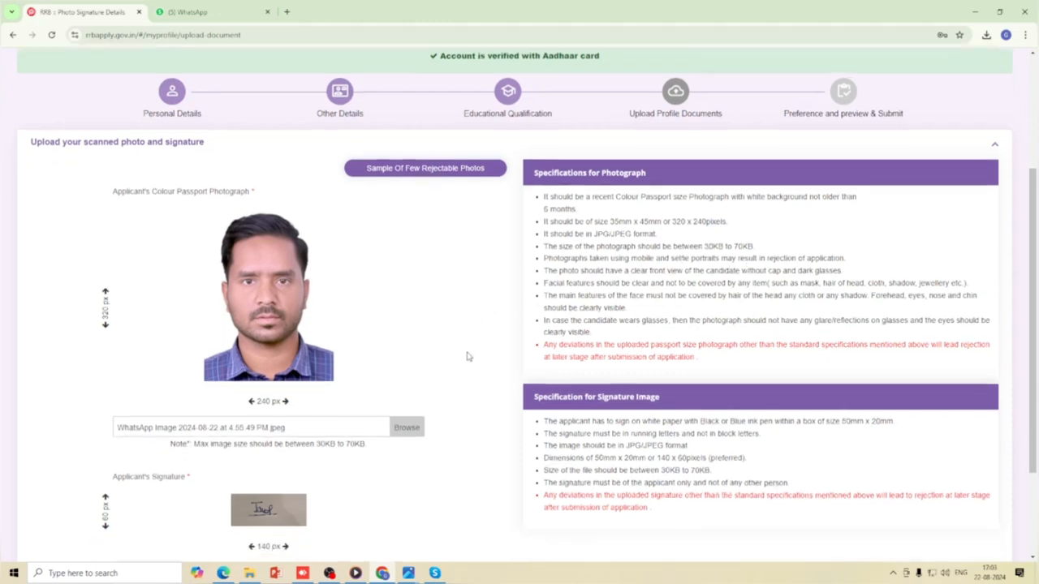
{"action": "scroll", "coordinate": [381, 410], "scroll_direction": "down", "scroll_amount": 1}
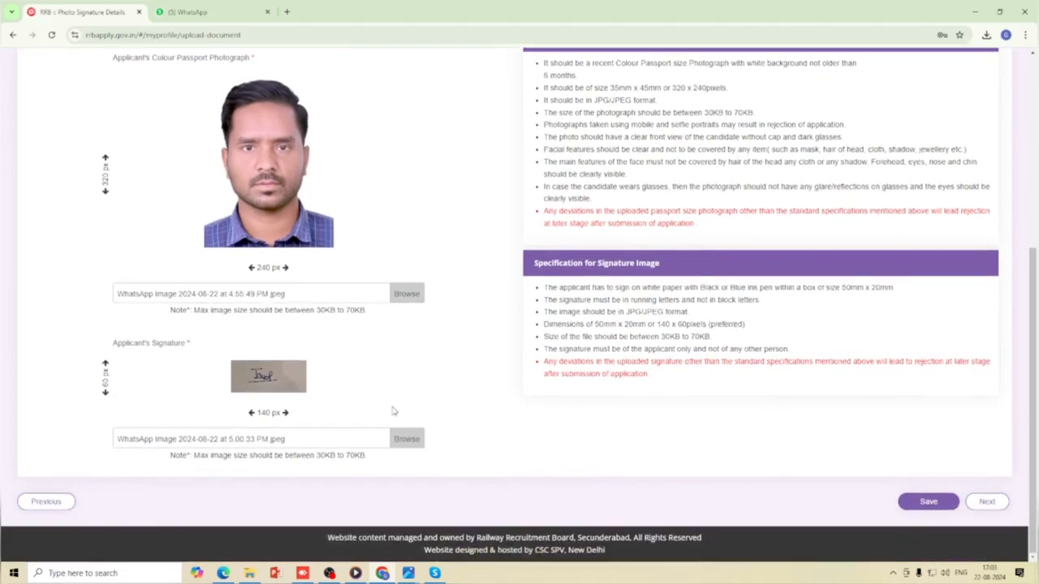
- Save the uploaded passport photograph and signature and proceed to the Preference and preview & Submit stage
{"action": "scroll", "coordinate": [427, 417], "scroll_direction": "up", "scroll_amount": 3}
{"action": "scroll", "coordinate": [431, 408], "scroll_direction": "down", "scroll_amount": 3}
{"action": "left_click", "coordinate": [924, 501]}
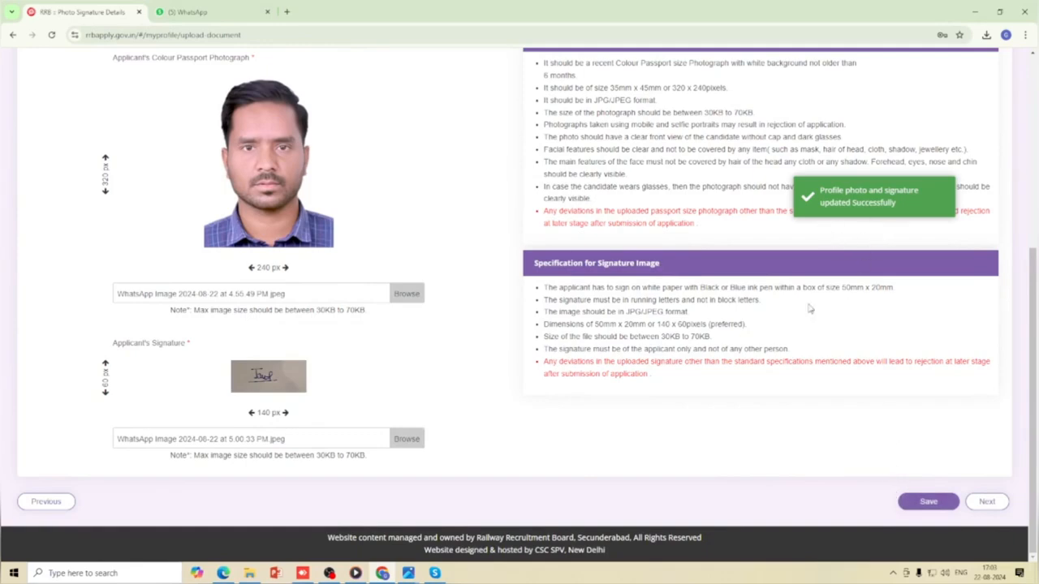
{"action": "scroll", "coordinate": [810, 308], "scroll_direction": "up", "scroll_amount": 3}
{"action": "scroll", "coordinate": [575, 342], "scroll_direction": "down", "scroll_amount": 3}
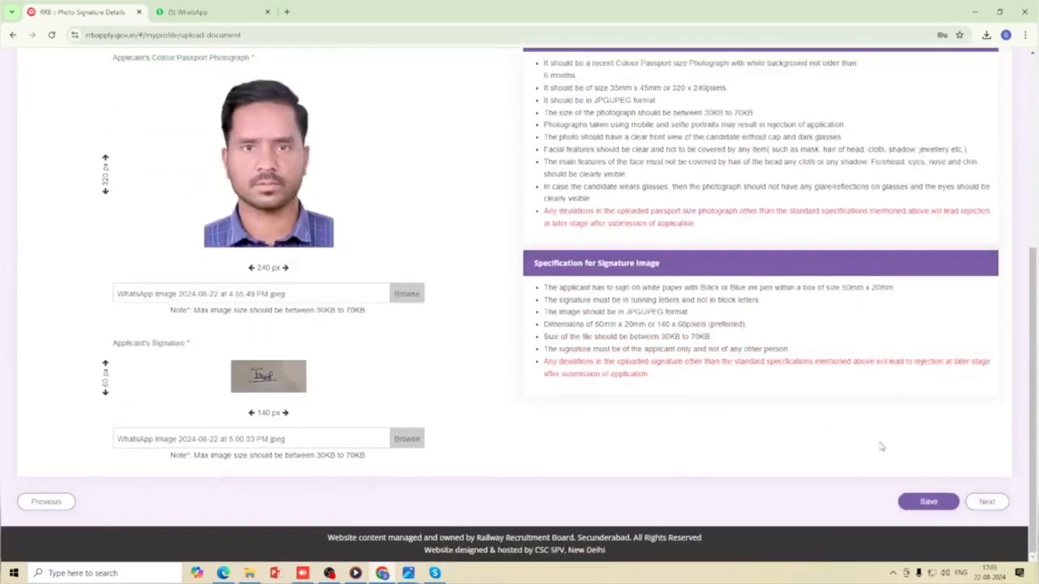
{"action": "left_click", "coordinate": [986, 501]}
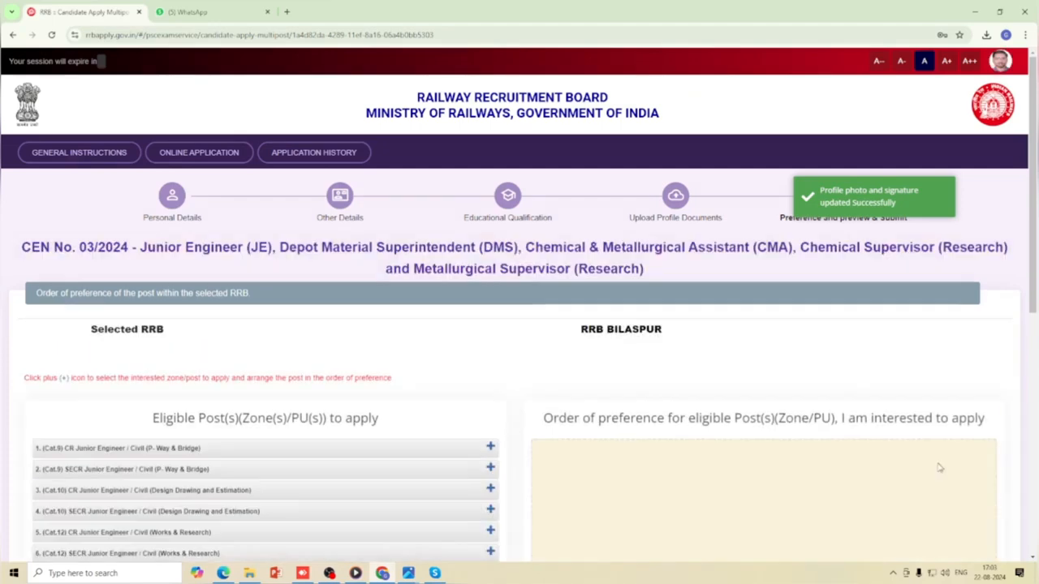
- Add all six eligible Civil Junior Engineer posts to the order of preference in listed order, from CR (P-Way & Bridge) to SECR (Works & Research)
{"action": "scroll", "coordinate": [597, 395], "scroll_direction": "down", "scroll_amount": 2}
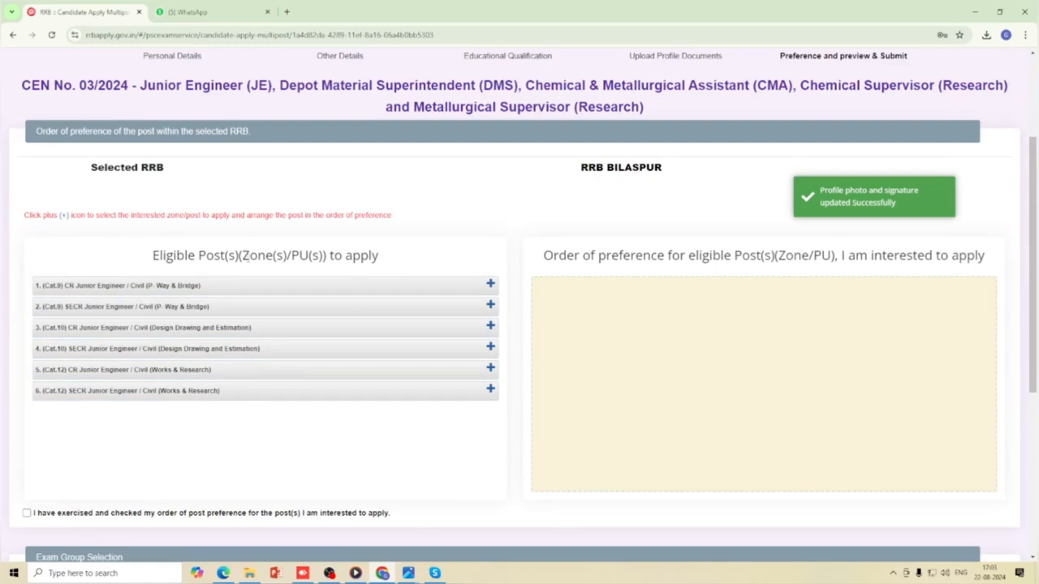
{"action": "scroll", "coordinate": [302, 317], "scroll_direction": "down", "scroll_amount": 2}
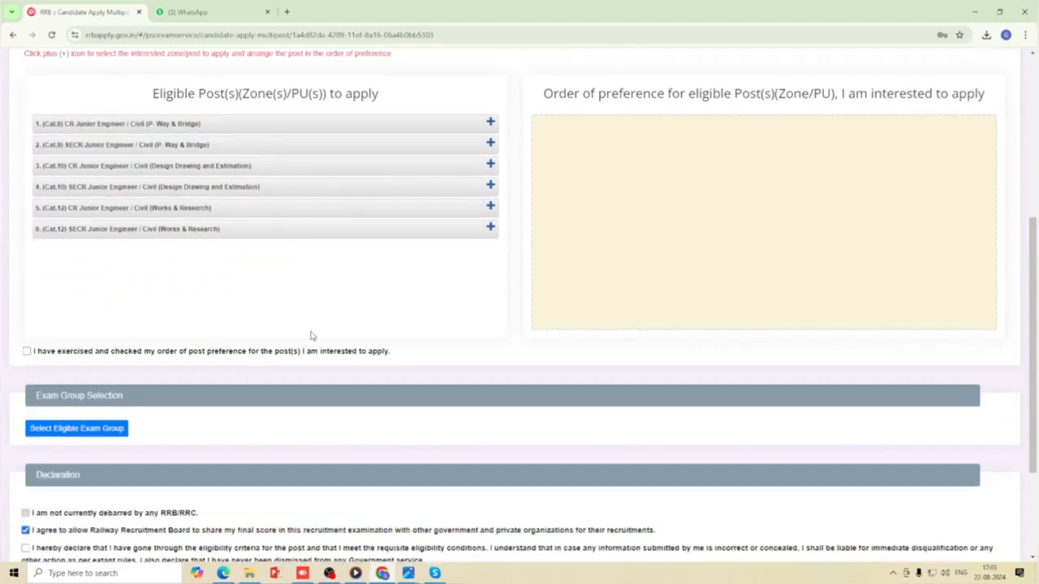
{"action": "scroll", "coordinate": [308, 333], "scroll_direction": "up", "scroll_amount": 1}
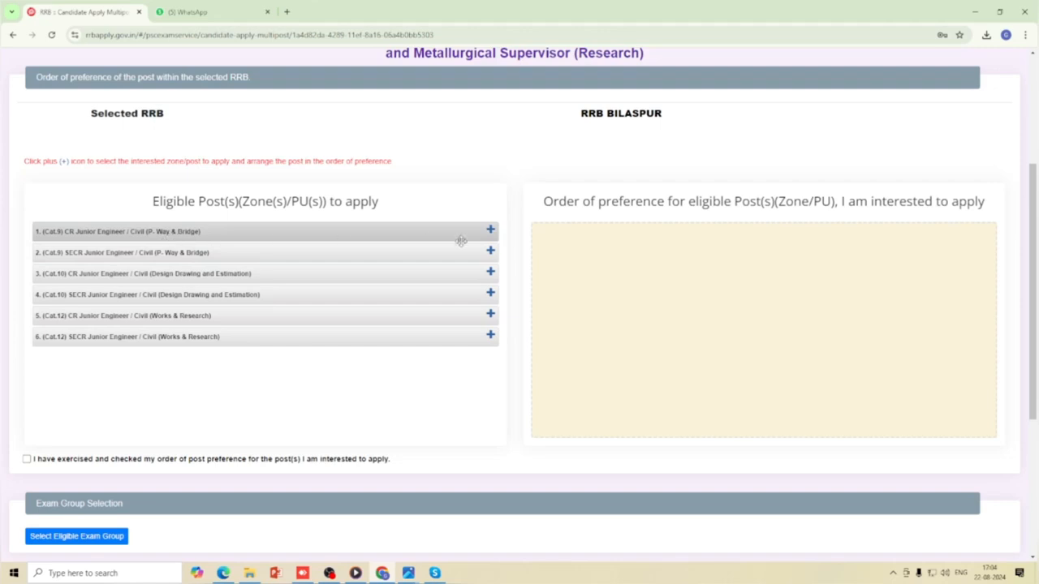
{"action": "left_click", "coordinate": [491, 230]}
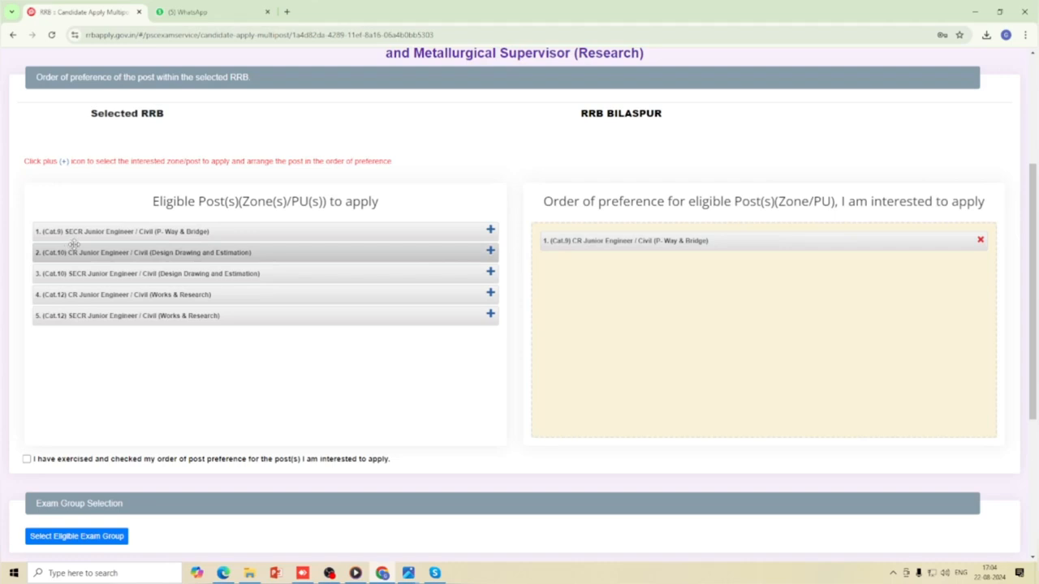
{"action": "left_click", "coordinate": [491, 232]}
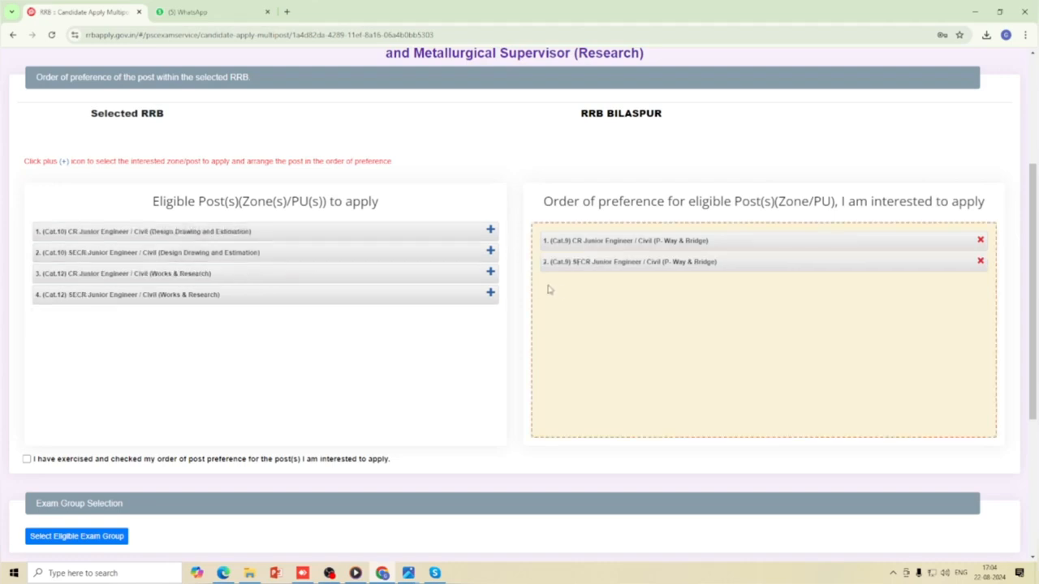
{"action": "left_click", "coordinate": [490, 230]}
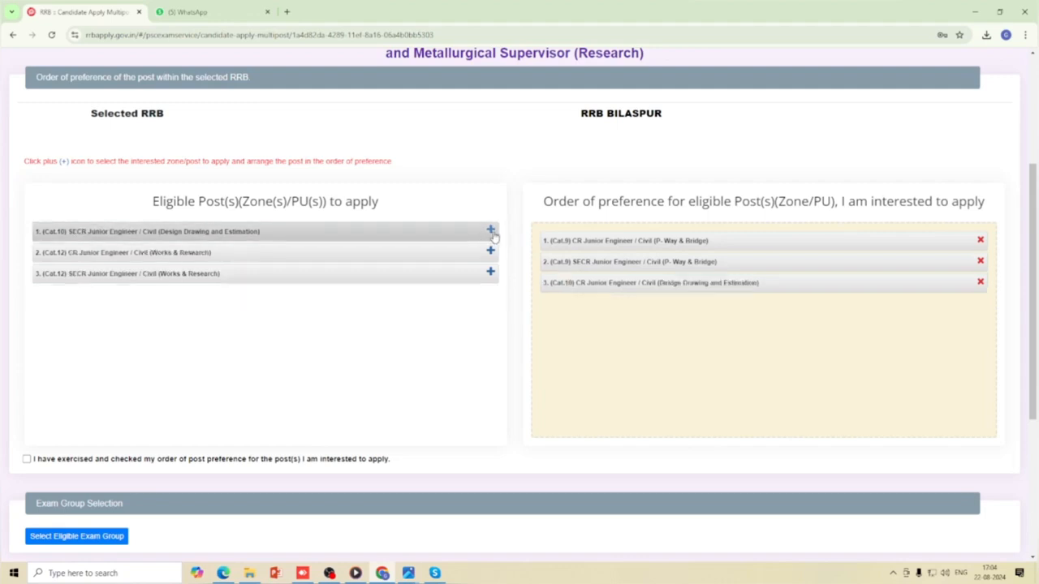
{"action": "left_click", "coordinate": [492, 231]}
{"action": "left_click", "coordinate": [492, 232]}
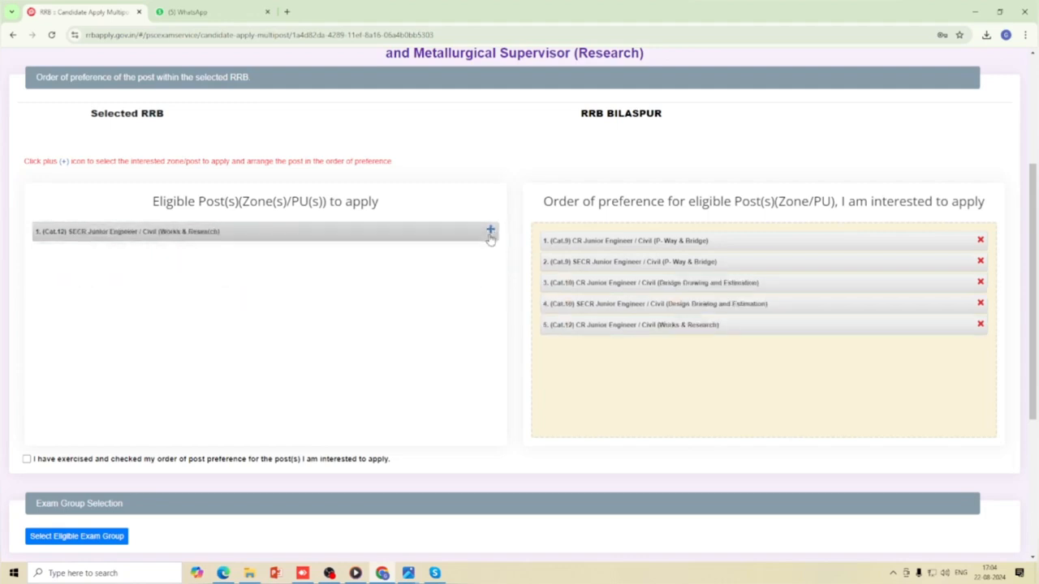
{"action": "left_click", "coordinate": [491, 232]}
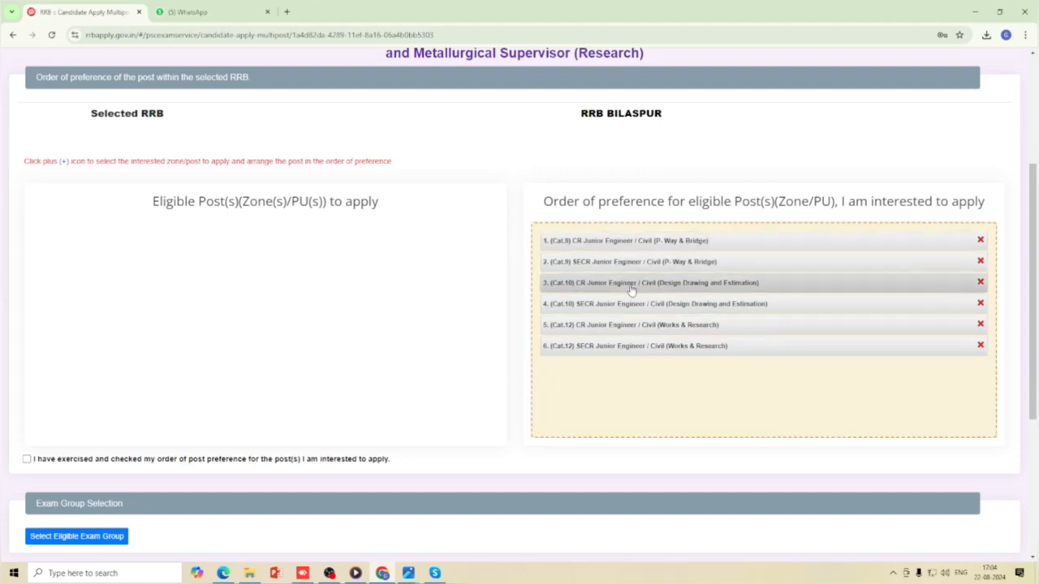
- Review the chosen post order and confirm that the order of post preference has been exercised and checked
{"action": "scroll", "coordinate": [455, 403], "scroll_direction": "down", "scroll_amount": 2}
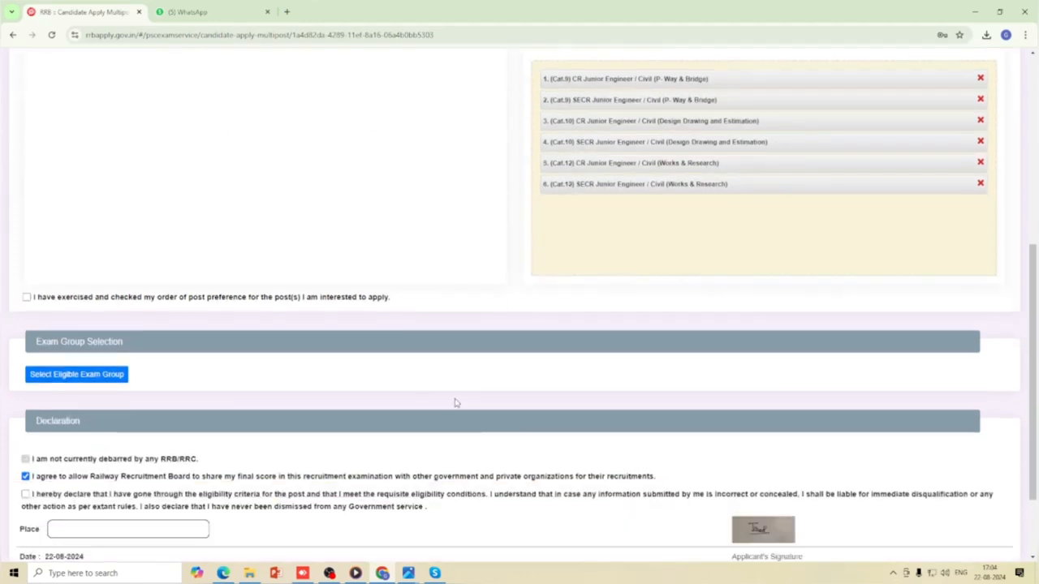
{"action": "scroll", "coordinate": [433, 401], "scroll_direction": "up", "scroll_amount": 4}
{"action": "scroll", "coordinate": [429, 375], "scroll_direction": "down", "scroll_amount": 4}
{"action": "scroll", "coordinate": [181, 322], "scroll_direction": "up", "scroll_amount": 3}
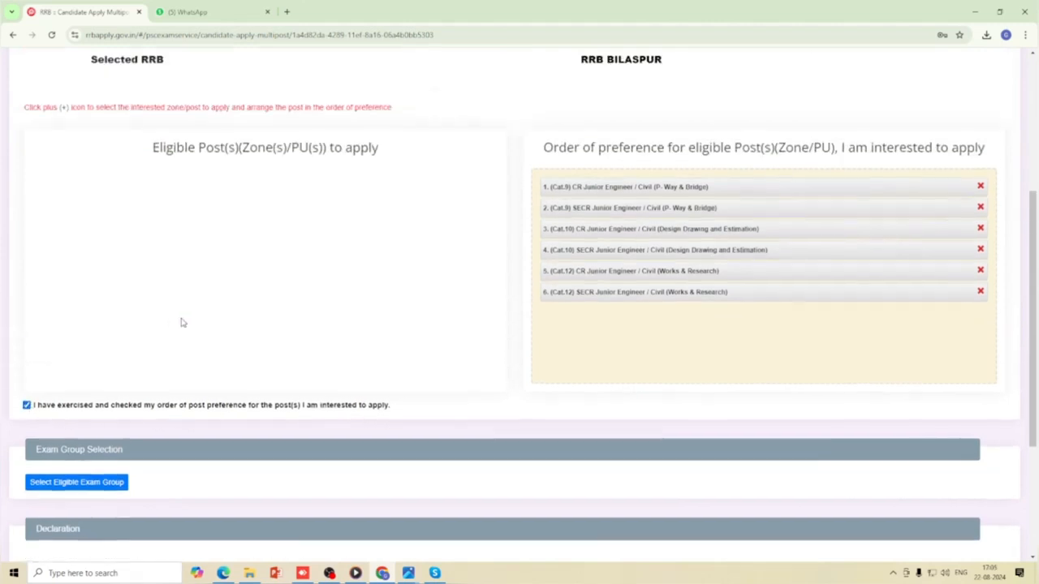
- Set the exam group to Civil and Allied Engineering and agree to the exam group information notice
{"action": "scroll", "coordinate": [276, 325], "scroll_direction": "down", "scroll_amount": 2}
{"action": "scroll", "coordinate": [292, 331], "scroll_direction": "down", "scroll_amount": 2}
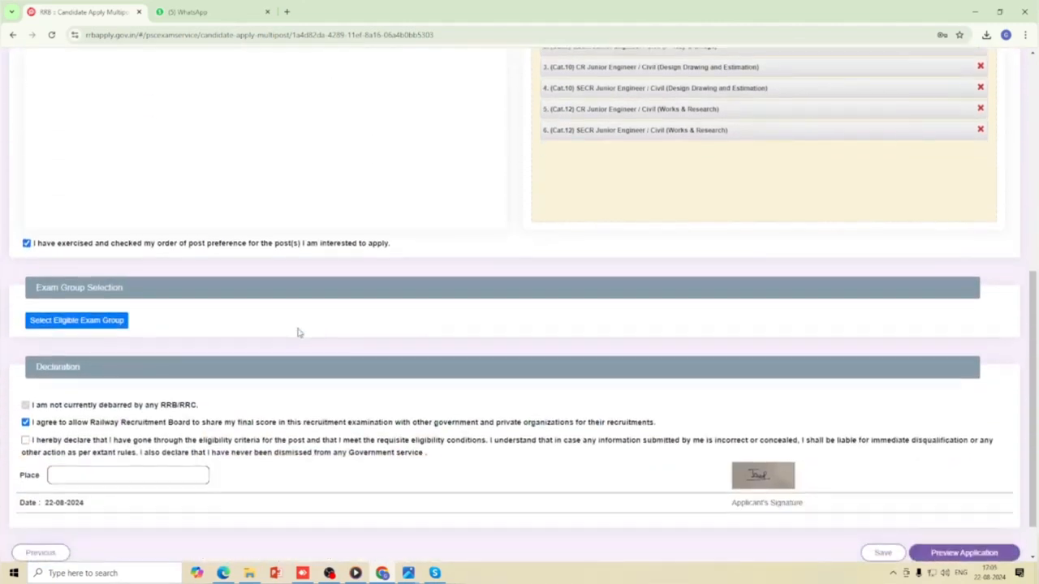
{"action": "left_click", "coordinate": [103, 322]}
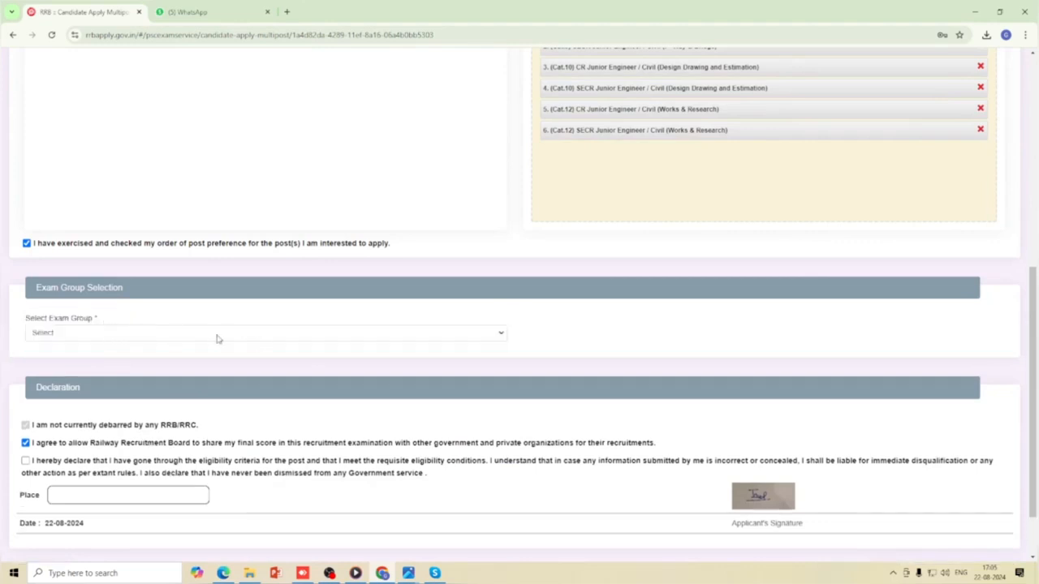
{"action": "left_click", "coordinate": [285, 336]}
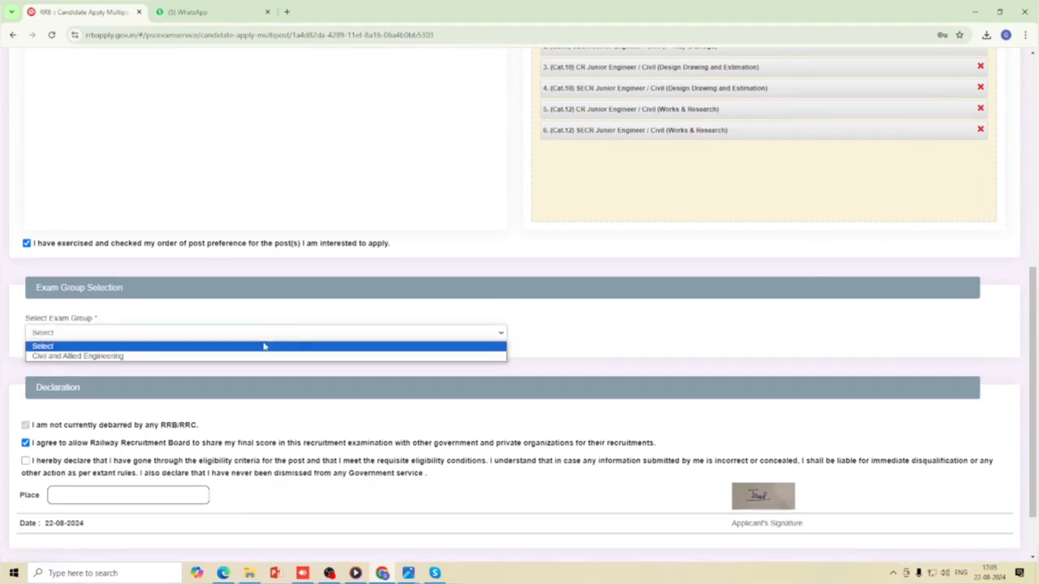
{"action": "left_click", "coordinate": [91, 358]}
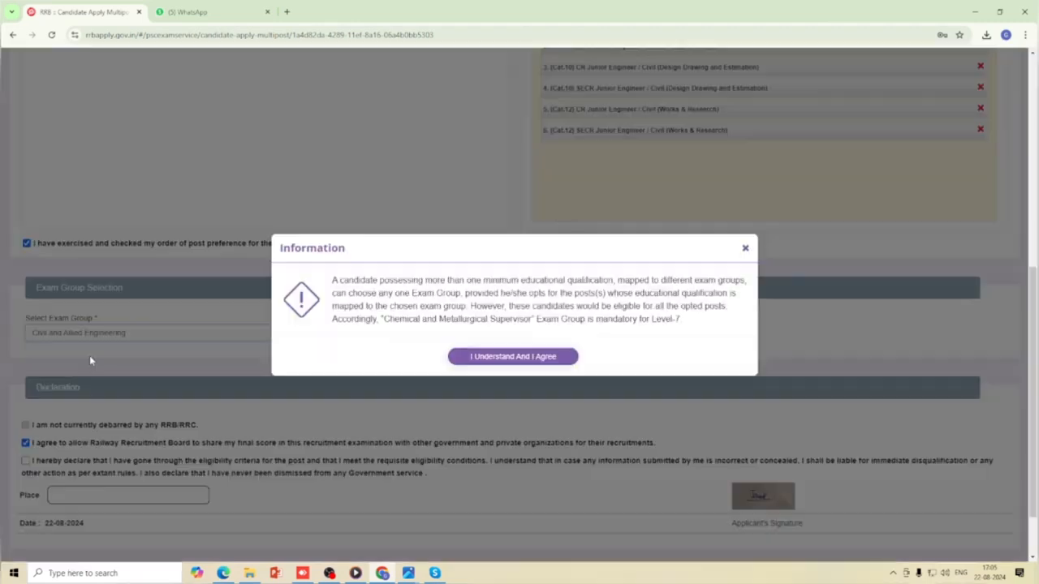
{"action": "left_click", "coordinate": [502, 359]}
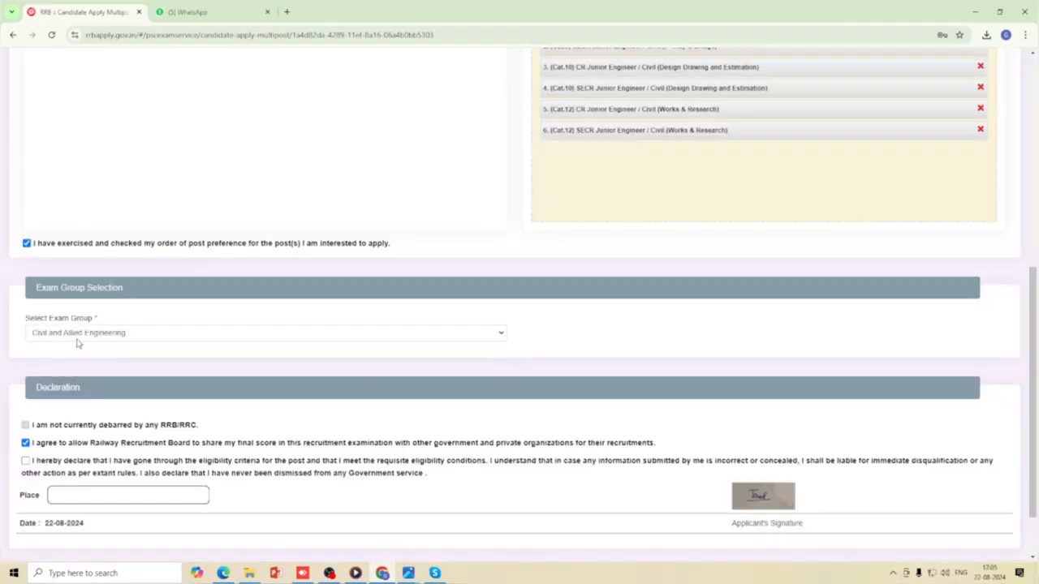
- Accept the eligibility criteria declaration and enter Bhilai as the place
{"action": "scroll", "coordinate": [228, 352], "scroll_direction": "down", "scroll_amount": 2}
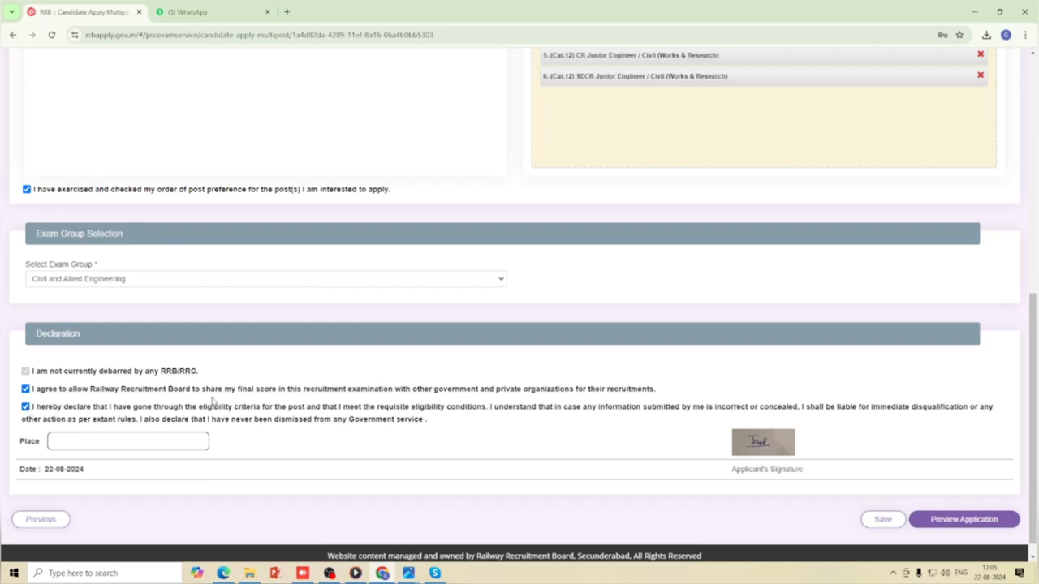
{"action": "scroll", "coordinate": [219, 401], "scroll_direction": "down", "scroll_amount": 1}
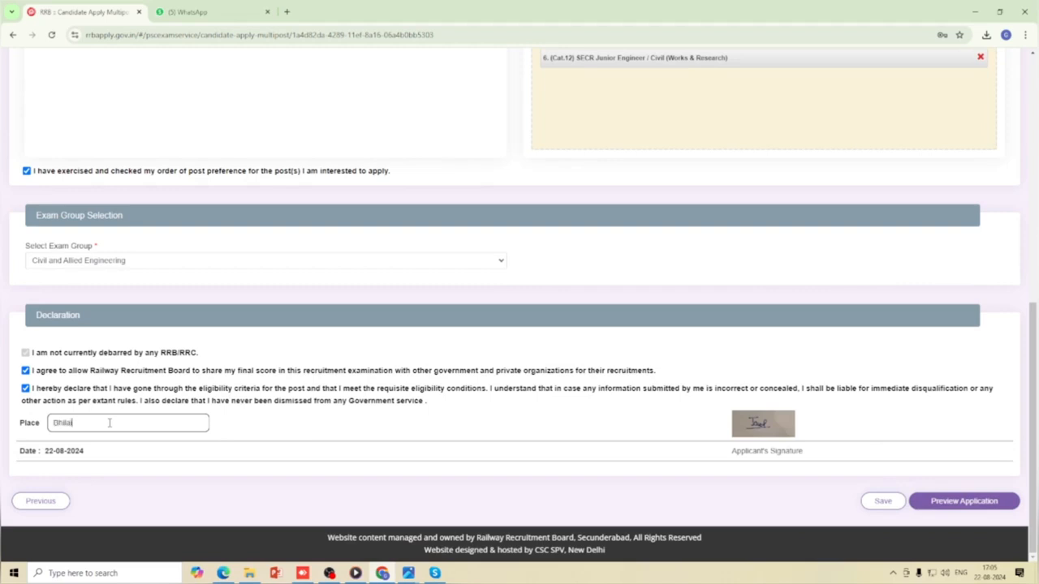
{"action": "double_click", "coordinate": [109, 423]}
- Recheck the order of the selected posts and save the post preferences
{"action": "left_click", "coordinate": [882, 502]}
{"action": "scroll", "coordinate": [601, 428], "scroll_direction": "up", "scroll_amount": 4}
{"action": "scroll", "coordinate": [593, 428], "scroll_direction": "up", "scroll_amount": 2}
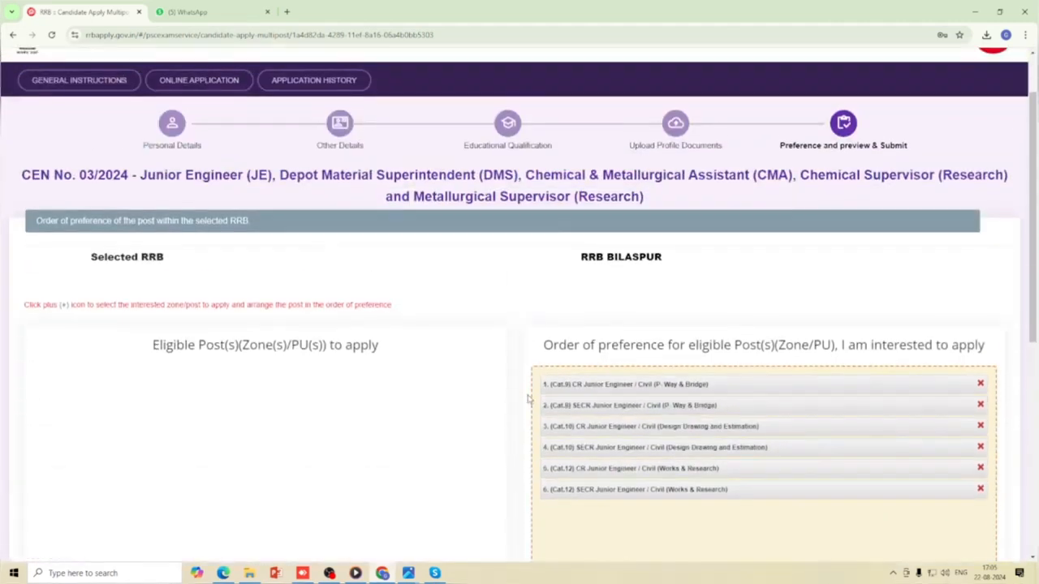
{"action": "scroll", "coordinate": [531, 358], "scroll_direction": "down", "scroll_amount": 5}
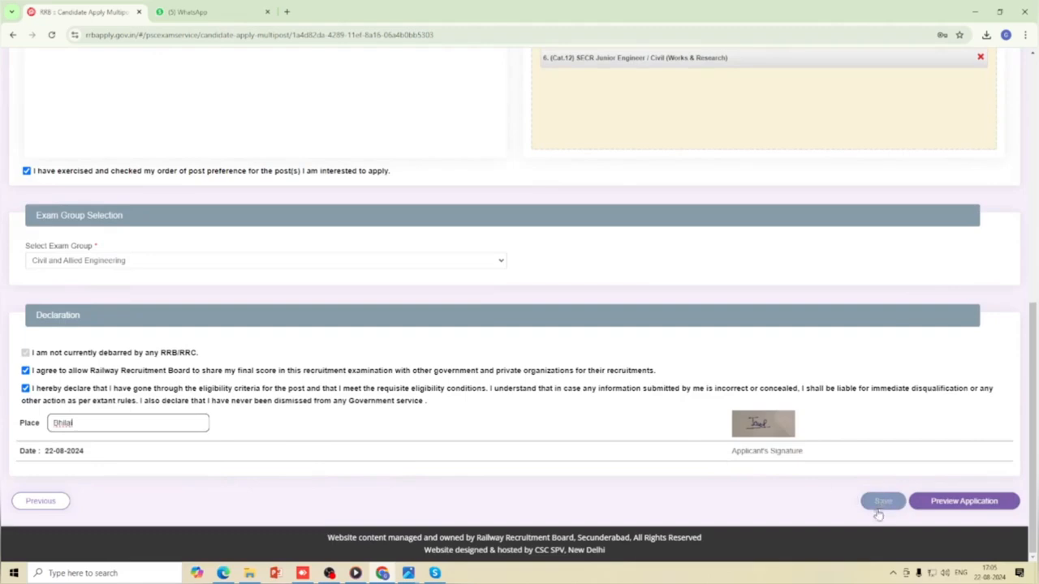
{"action": "left_click", "coordinate": [881, 503]}
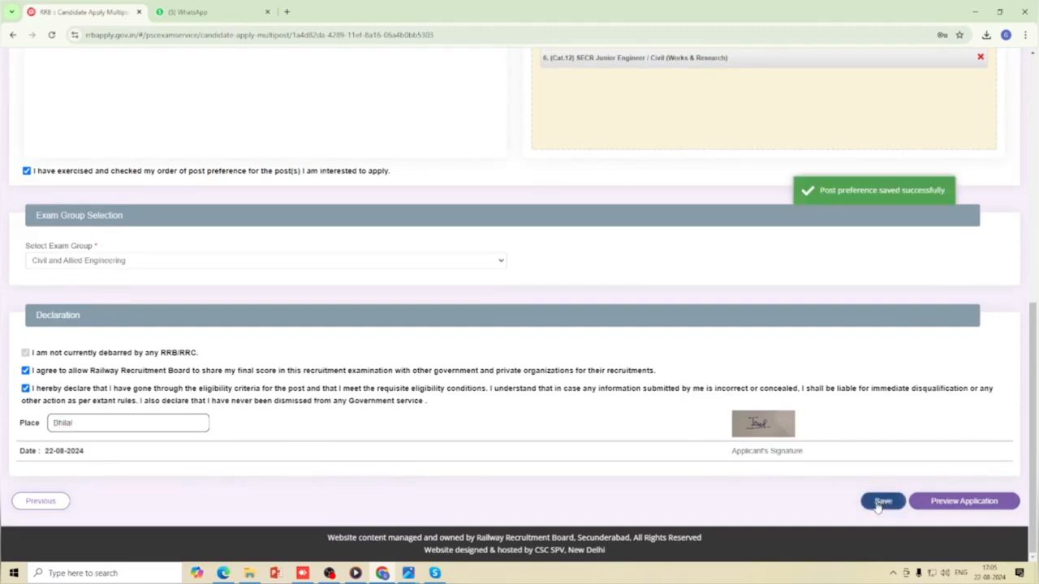
- Open the application preview and review the personal, address, qualification, bank, exam group, post preference and declaration sections
{"action": "left_click", "coordinate": [933, 503]}
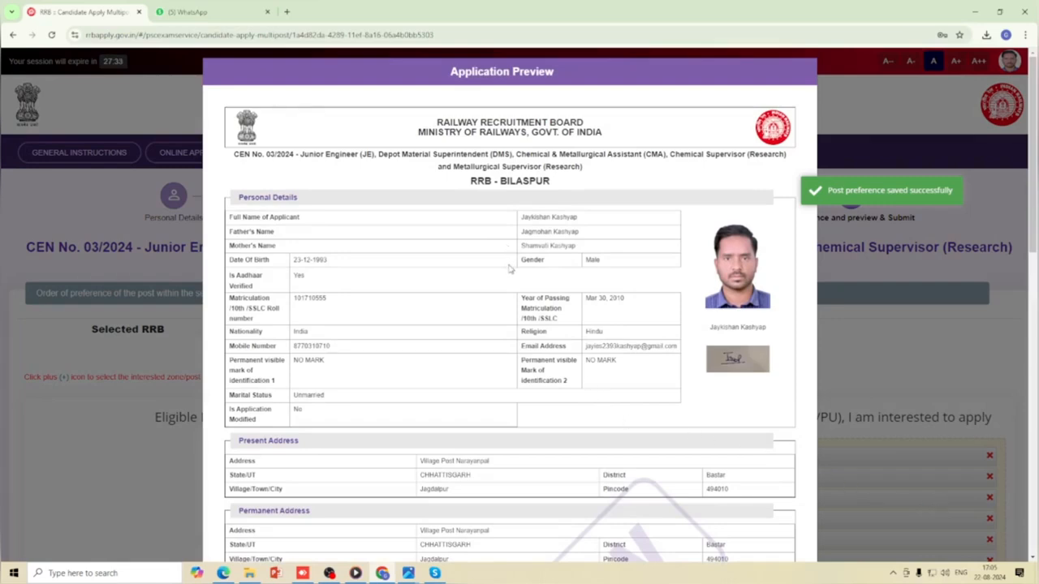
{"action": "scroll", "coordinate": [560, 274], "scroll_direction": "down", "scroll_amount": 2}
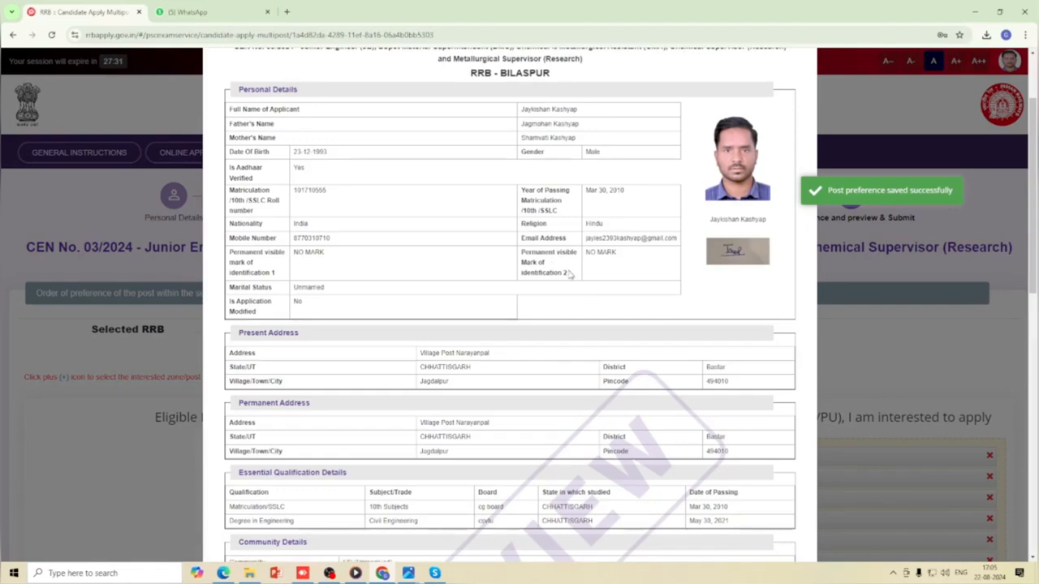
{"action": "scroll", "coordinate": [524, 289], "scroll_direction": "up", "scroll_amount": 1}
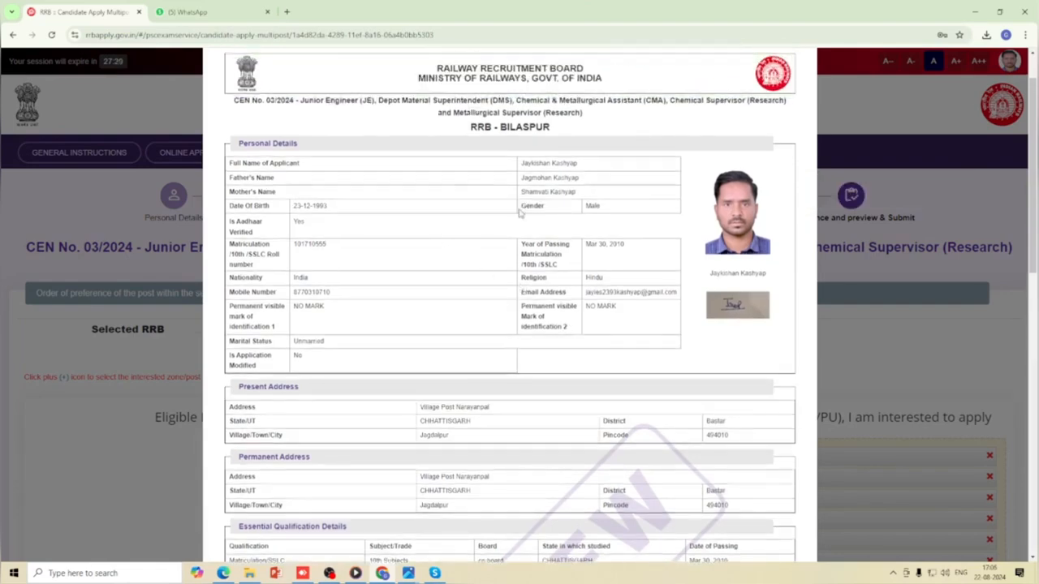
{"action": "scroll", "coordinate": [560, 239], "scroll_direction": "down", "scroll_amount": 1}
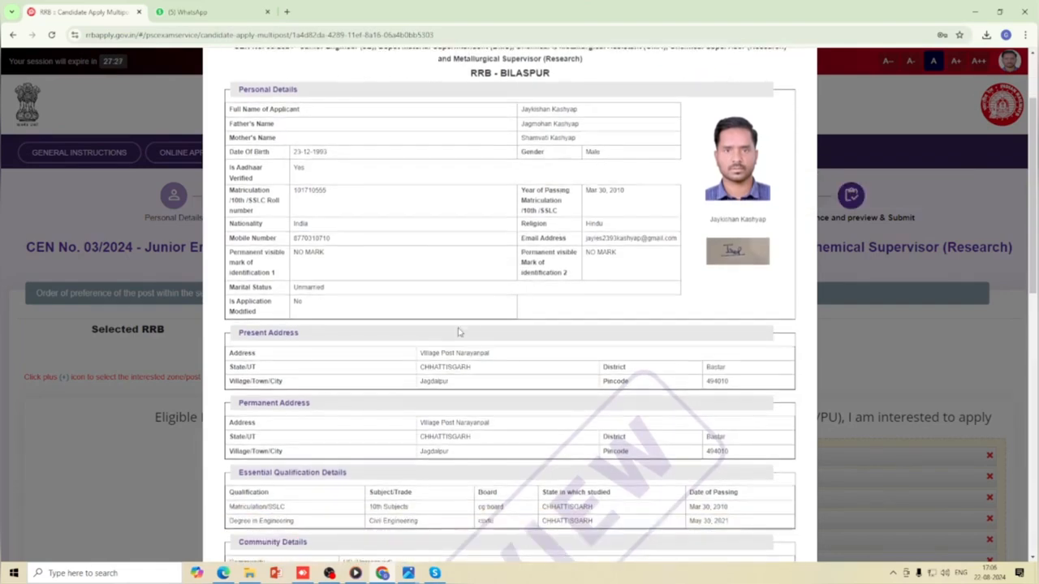
{"action": "scroll", "coordinate": [356, 381], "scroll_direction": "up", "scroll_amount": 2}
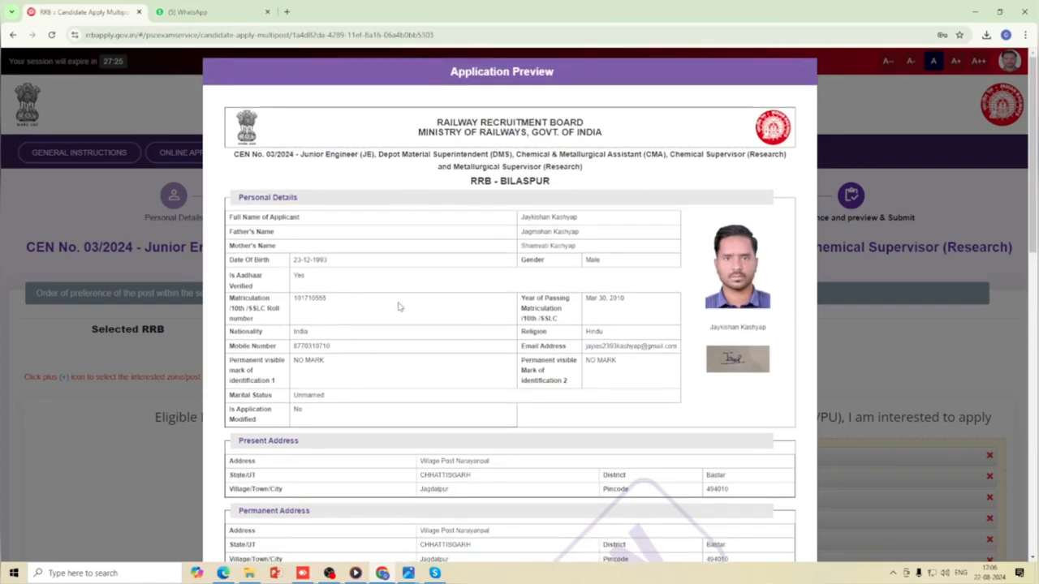
{"action": "scroll", "coordinate": [465, 310], "scroll_direction": "down", "scroll_amount": 6}
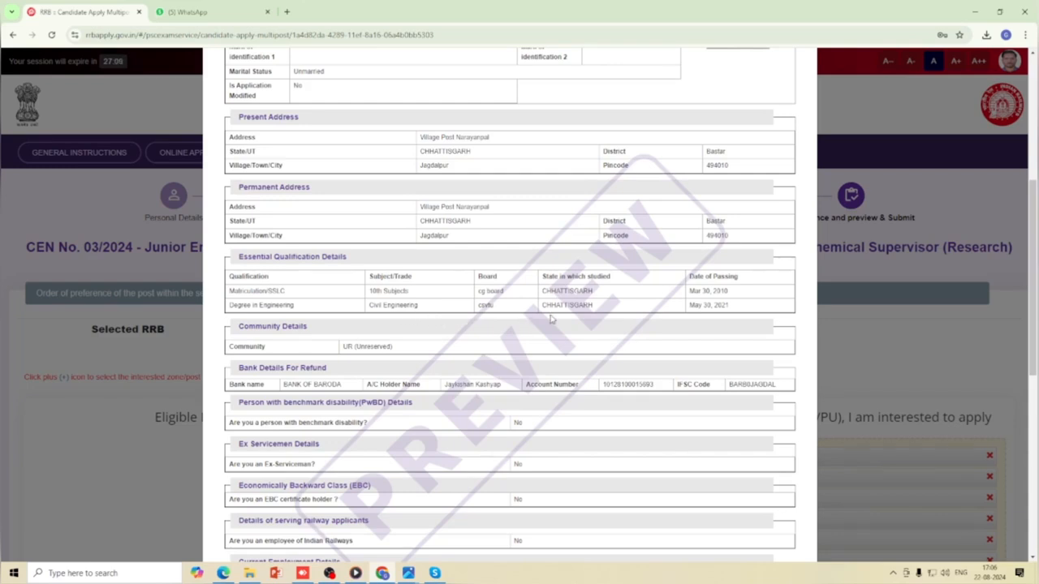
{"action": "scroll", "coordinate": [551, 319], "scroll_direction": "down", "scroll_amount": 1}
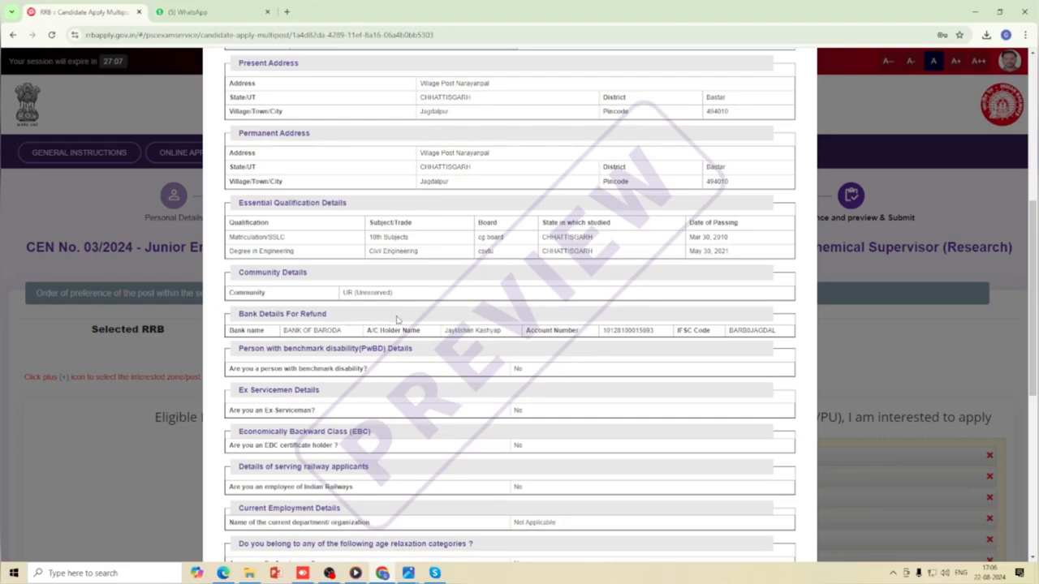
{"action": "scroll", "coordinate": [414, 319], "scroll_direction": "down", "scroll_amount": 5}
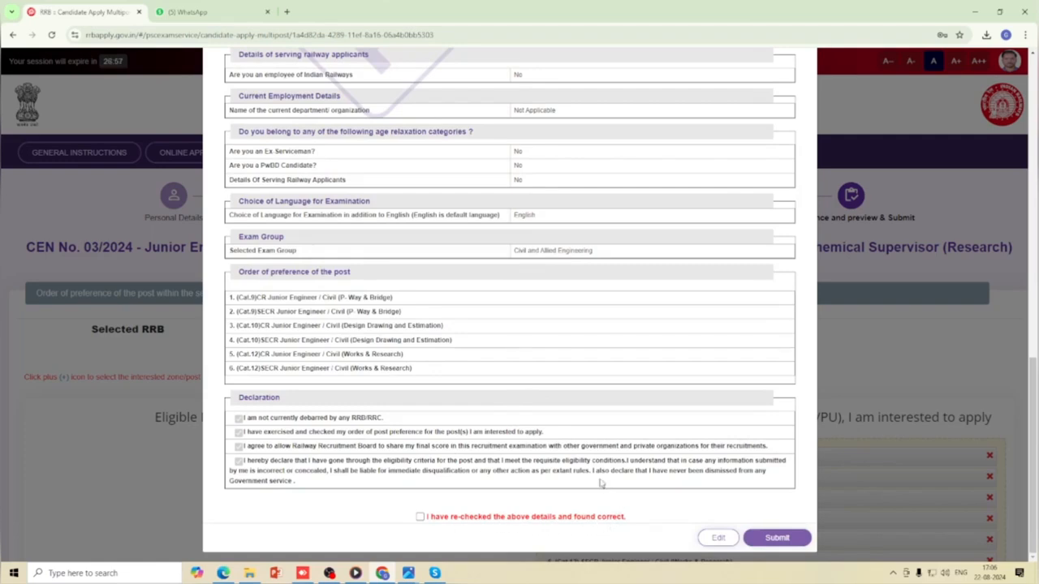
{"action": "scroll", "coordinate": [533, 448], "scroll_direction": "up", "scroll_amount": 5}
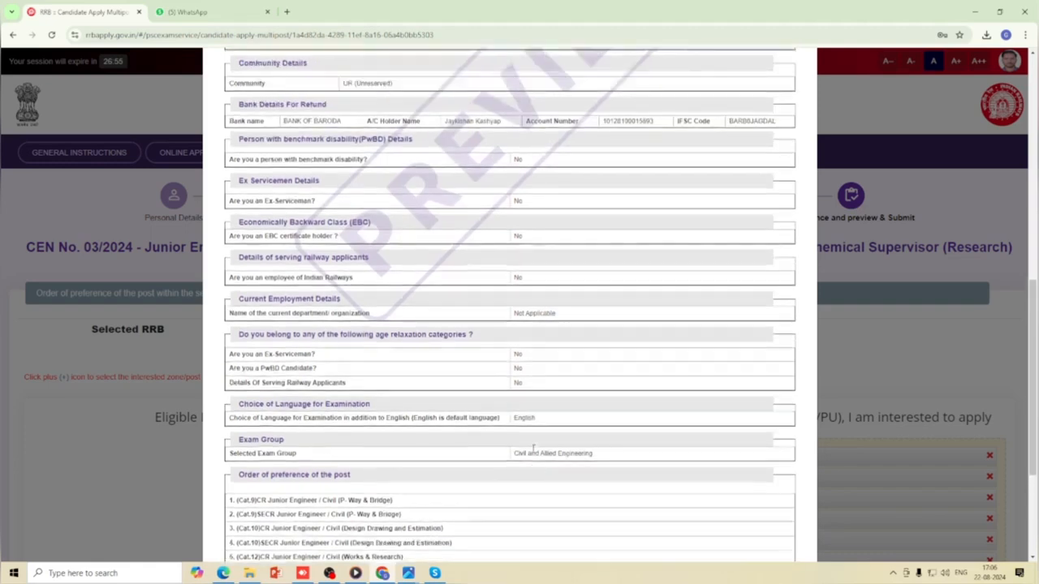
{"action": "scroll", "coordinate": [533, 453], "scroll_direction": "up", "scroll_amount": 2}
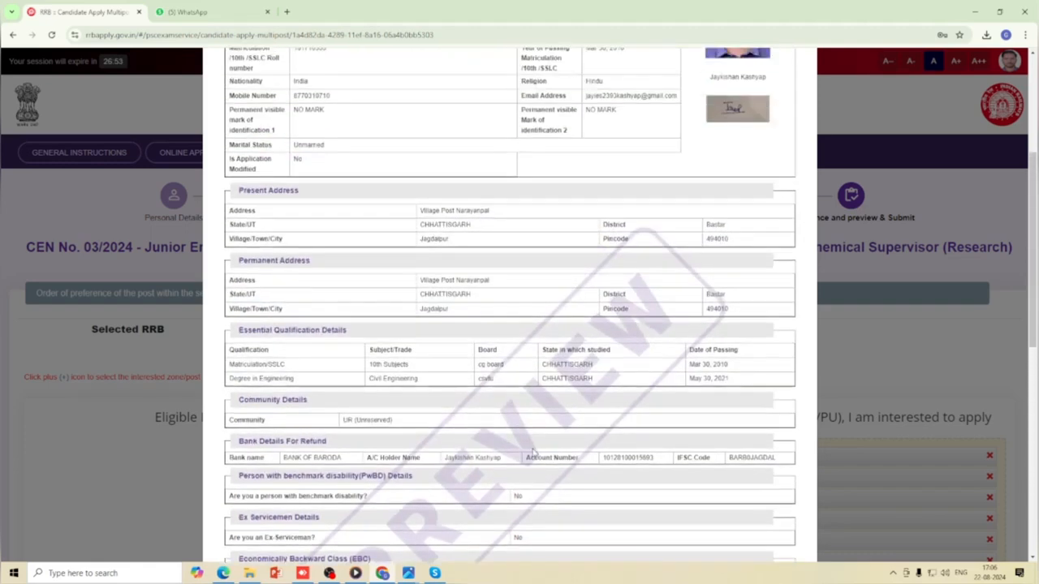
- Check the rest of the application preview, mark the details as rechecked and found correct, and confirm the submission
{"action": "scroll", "coordinate": [533, 453], "scroll_direction": "down", "scroll_amount": 2}
{"action": "scroll", "coordinate": [533, 452], "scroll_direction": "down", "scroll_amount": 6}
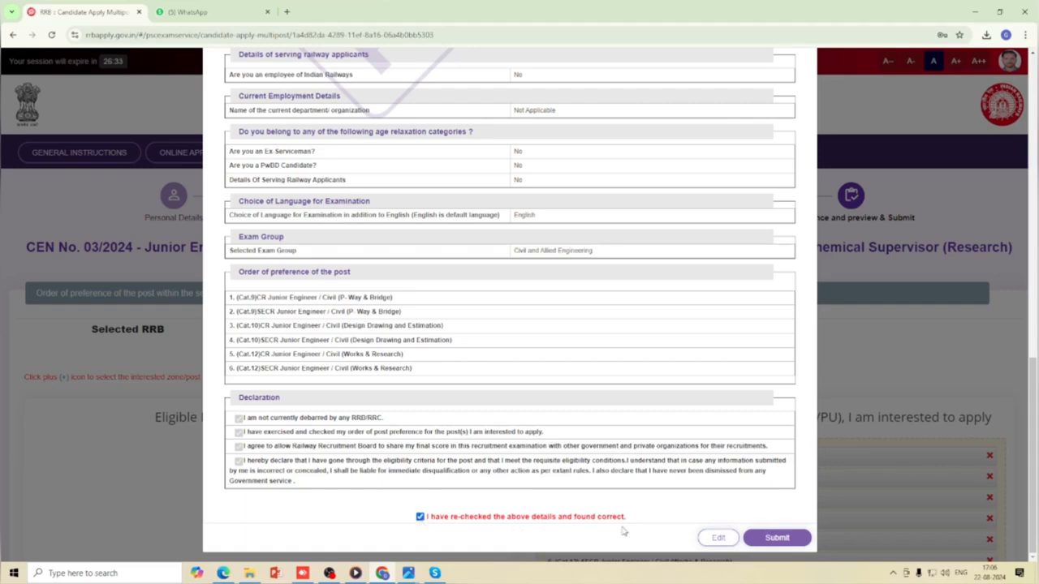
{"action": "left_click", "coordinate": [776, 544]}
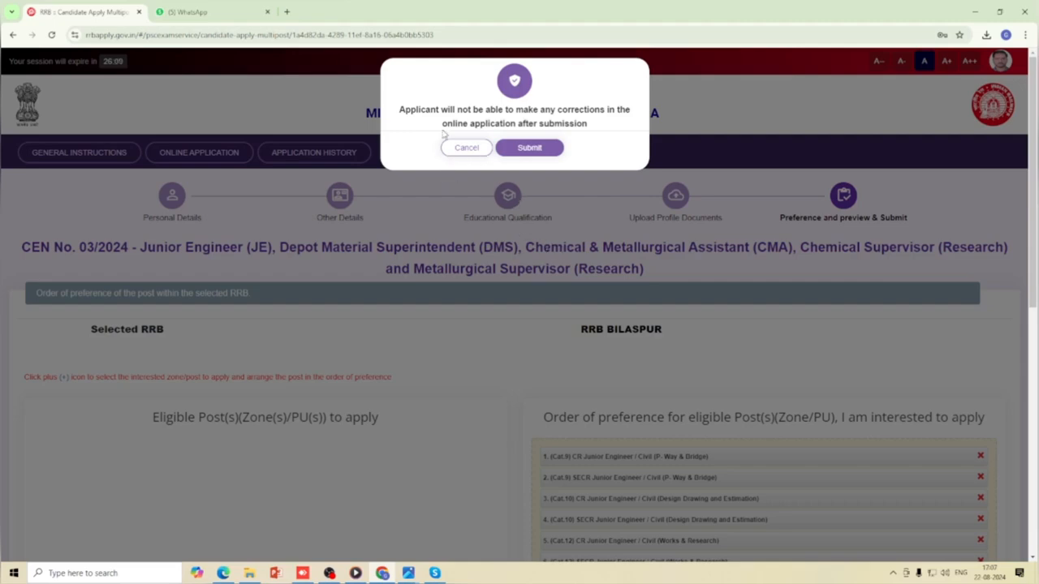
{"action": "left_click", "coordinate": [519, 151]}
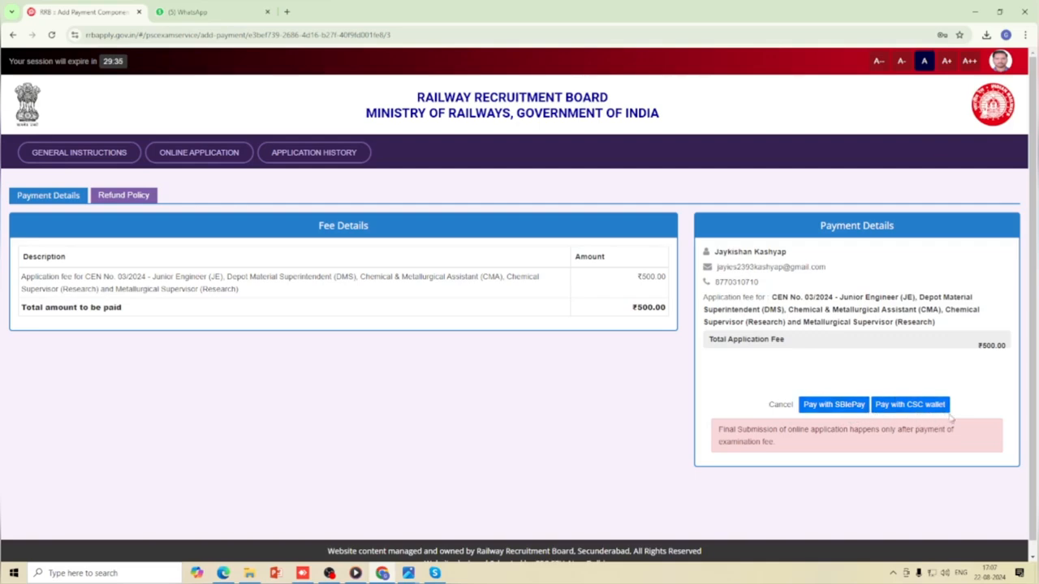
- Choose SBIePay for the application fee and agree to the payment terms and conditions to proceed
{"action": "left_click", "coordinate": [821, 409]}
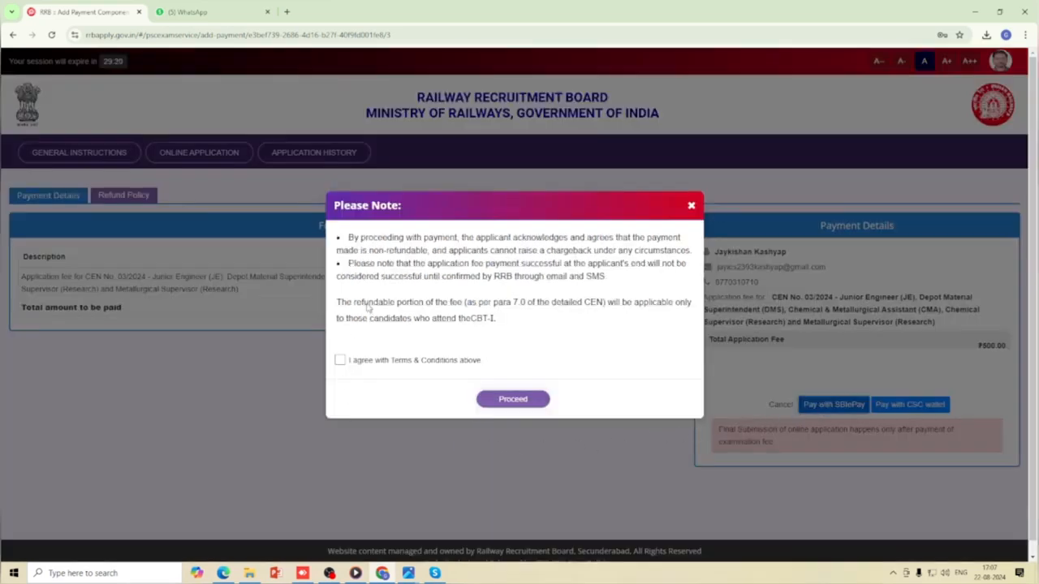
{"action": "left_click", "coordinate": [345, 362]}
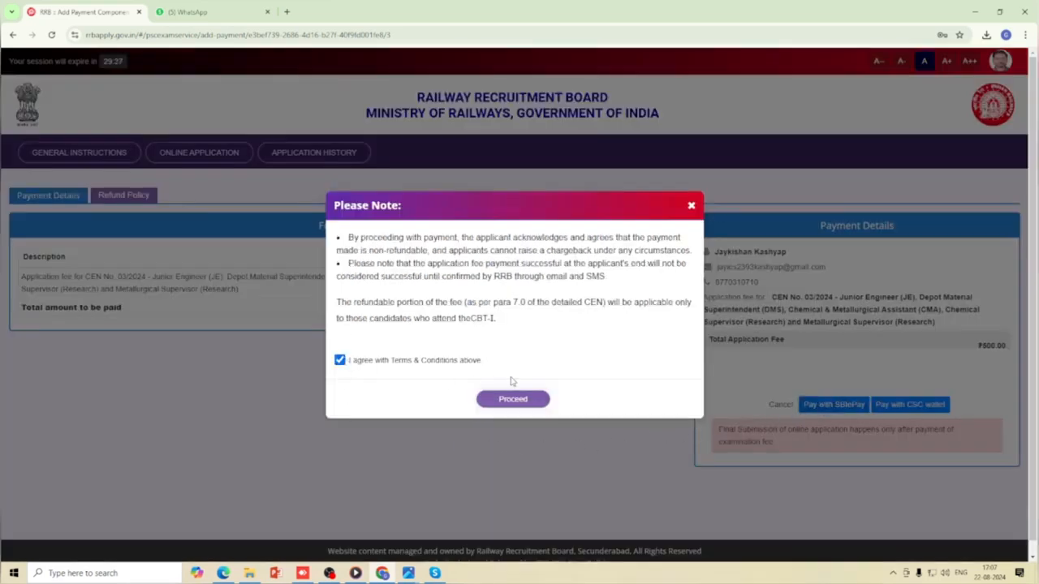
{"action": "left_click", "coordinate": [513, 401]}
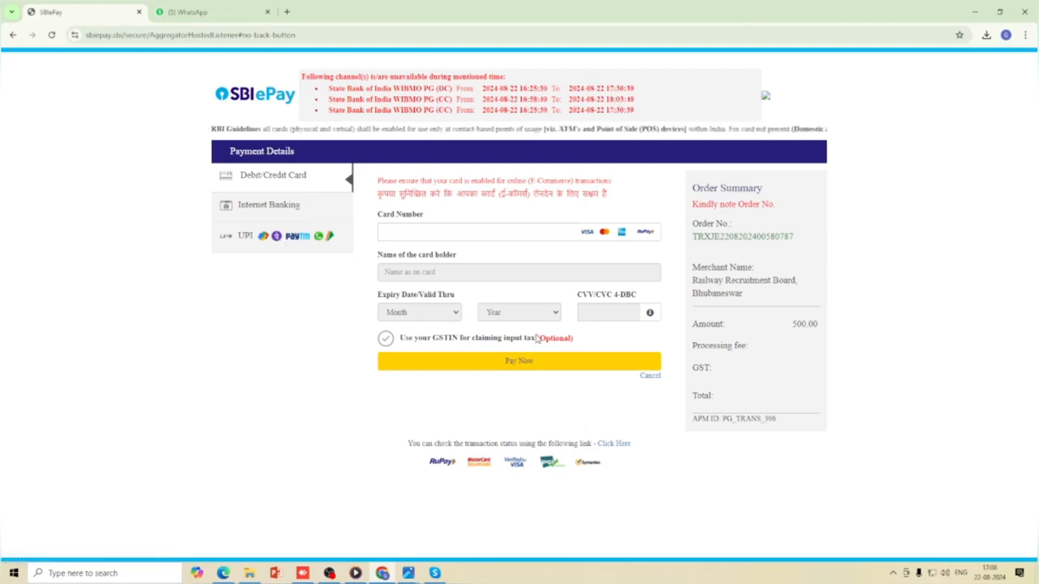
- Pay the ₹500 application fee by UPI using the applicant's UPI ID, and decline saving the password in the browser
{"action": "left_click", "coordinate": [294, 238]}
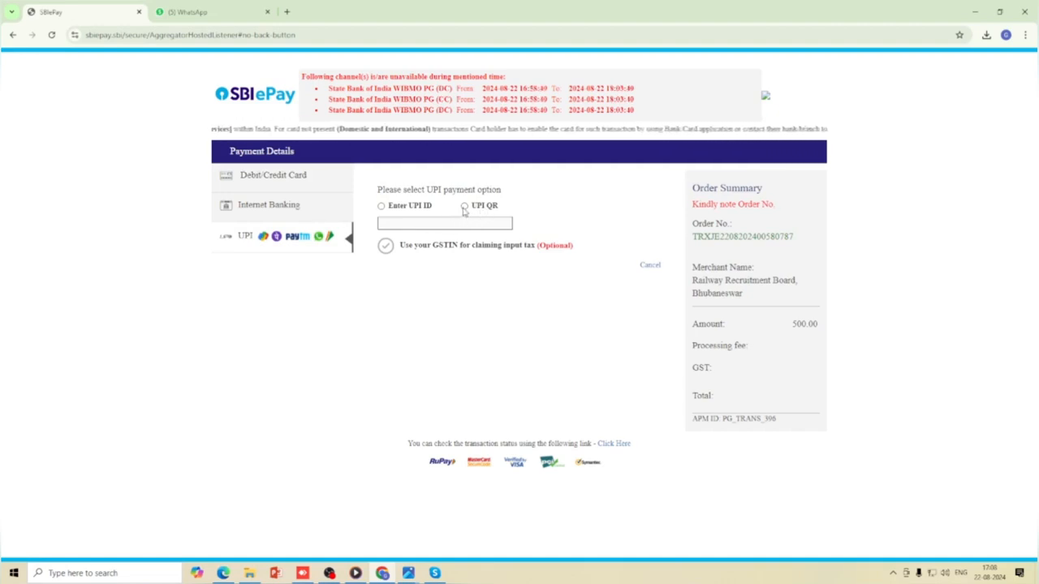
{"action": "left_click", "coordinate": [464, 207]}
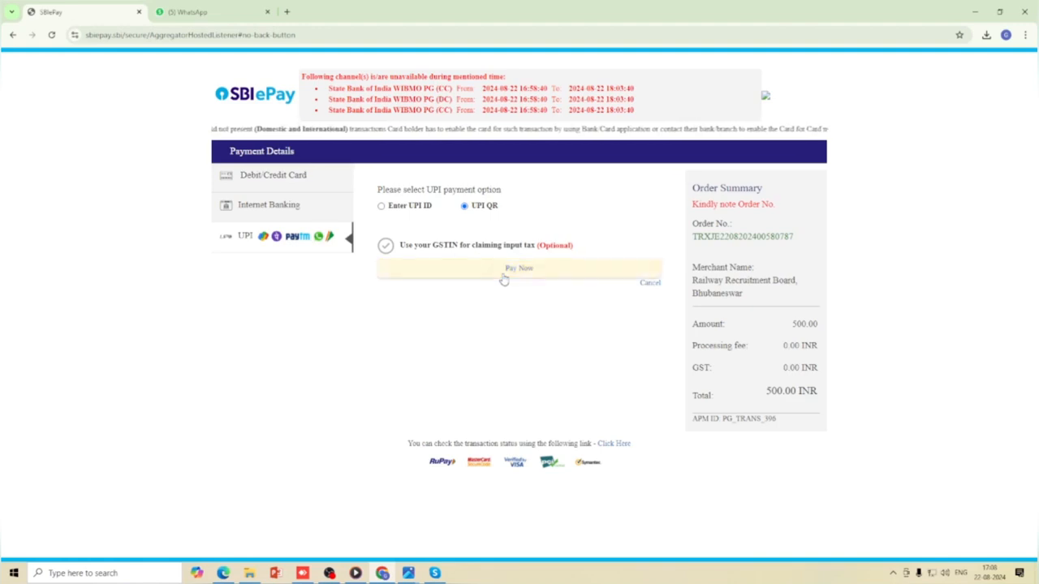
{"action": "left_click", "coordinate": [382, 207]}
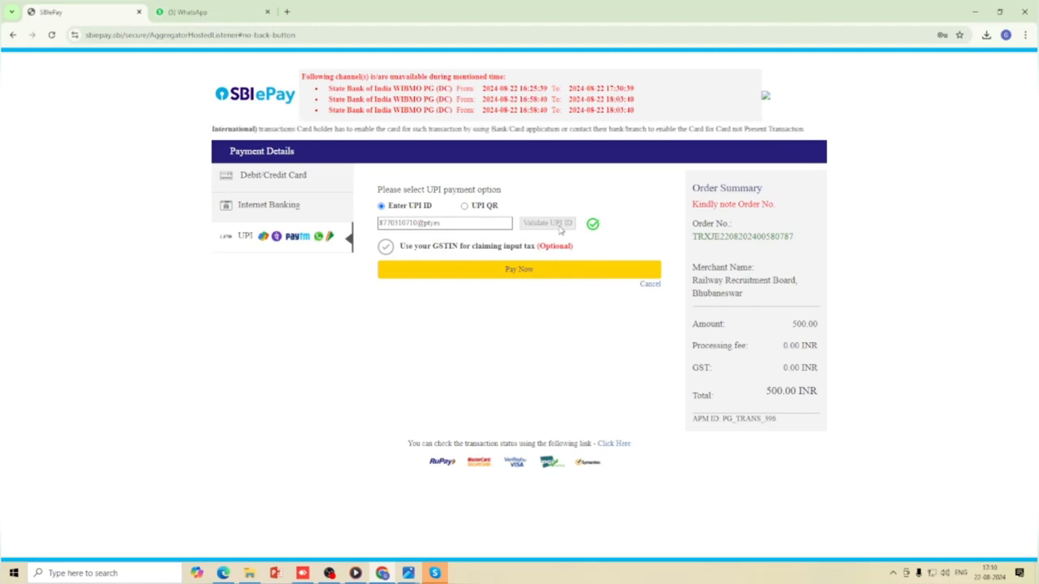
{"action": "left_click", "coordinate": [520, 271]}
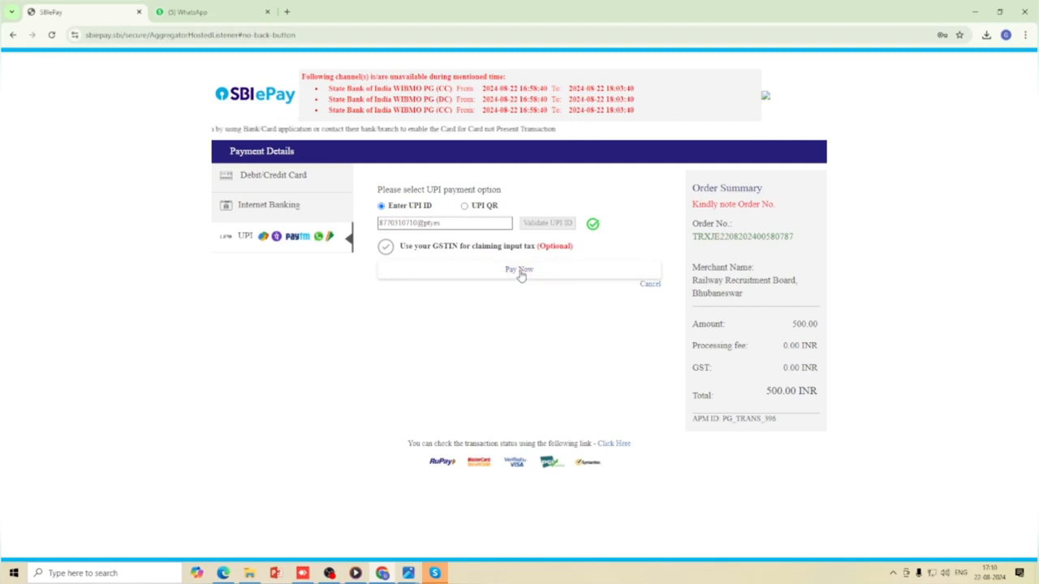
{"action": "left_click", "coordinate": [521, 274]}
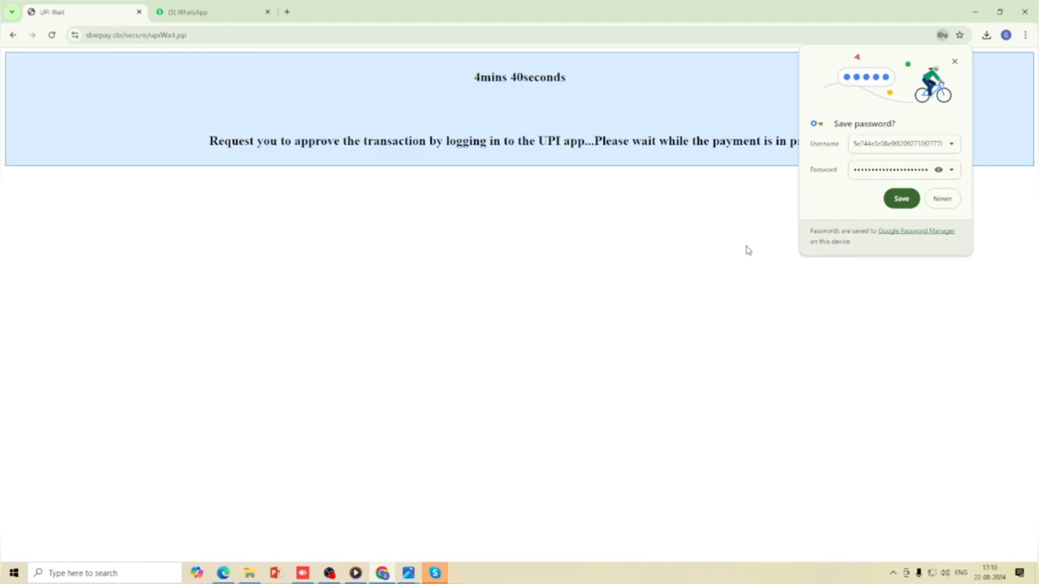
{"action": "left_click", "coordinate": [938, 201]}
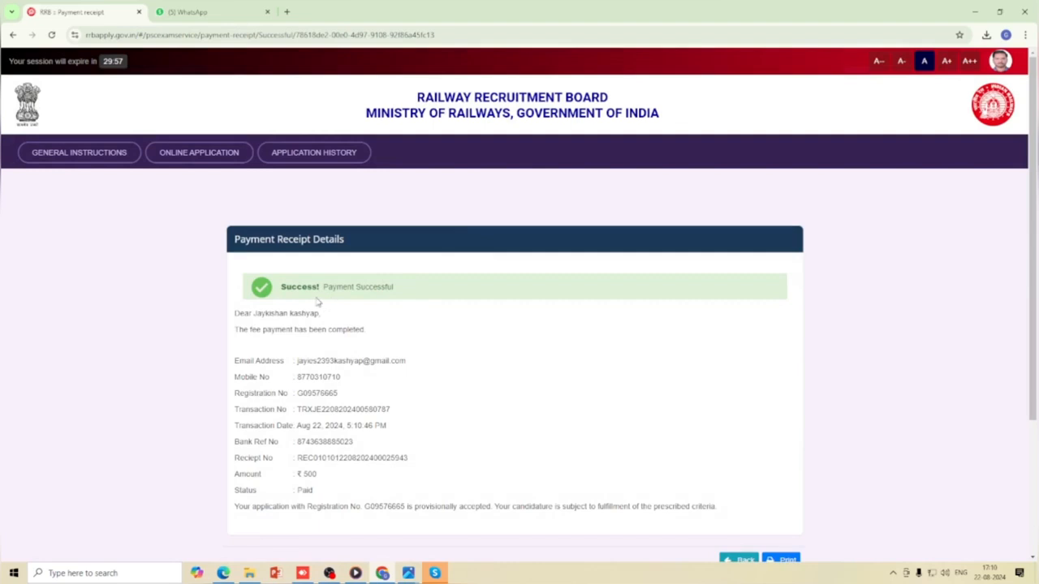
- Review the payment receipt's registration, transaction, amount and status details
{"action": "scroll", "coordinate": [344, 305], "scroll_direction": "down", "scroll_amount": 1}
{"action": "scroll", "coordinate": [344, 306], "scroll_direction": "down", "scroll_amount": 3}
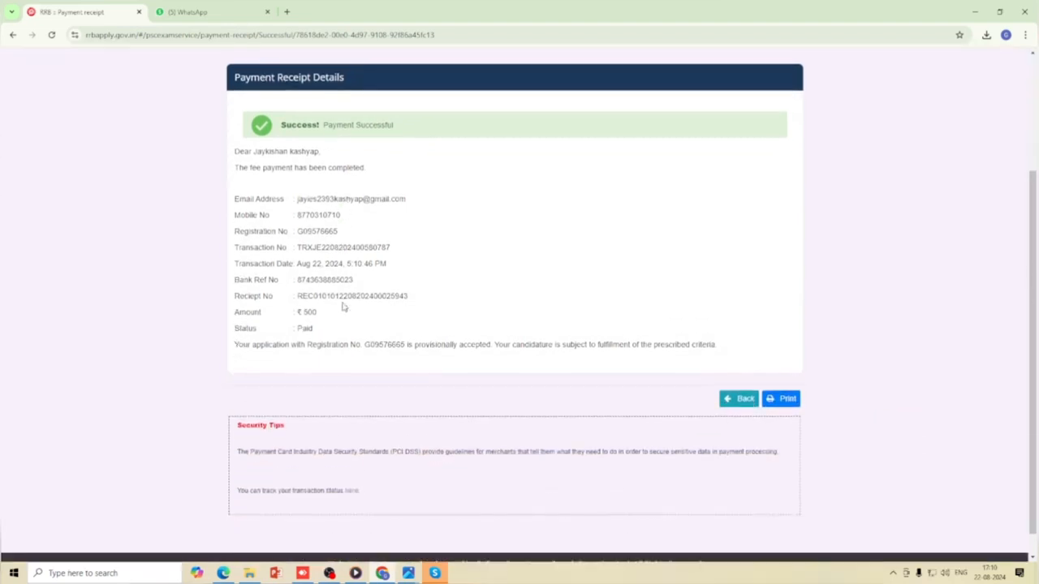
{"action": "scroll", "coordinate": [319, 308], "scroll_direction": "up", "scroll_amount": 2}
{"action": "scroll", "coordinate": [333, 301], "scroll_direction": "up", "scroll_amount": 2}
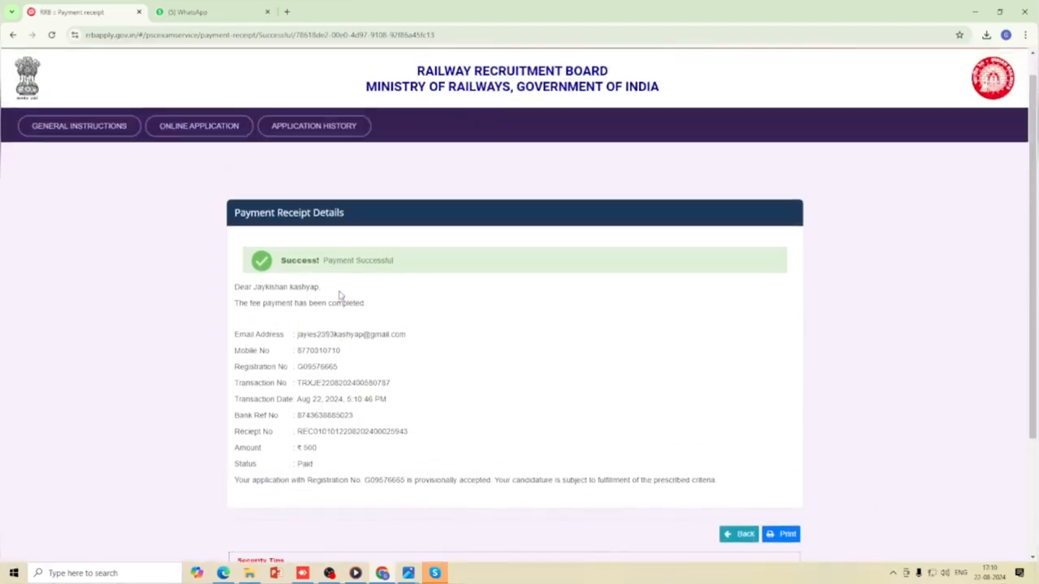
{"action": "scroll", "coordinate": [368, 277], "scroll_direction": "down", "scroll_amount": 2}
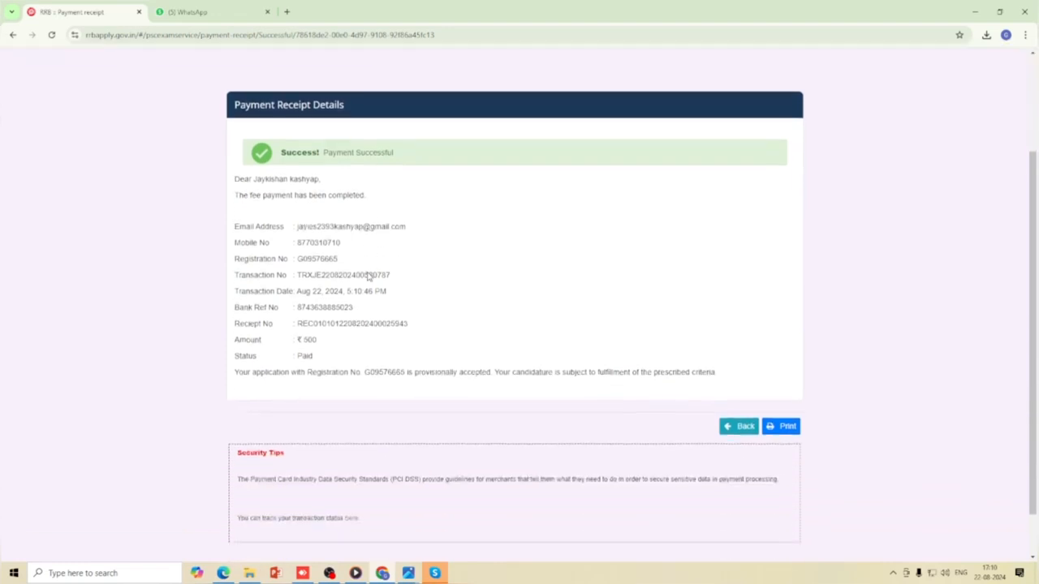
{"action": "scroll", "coordinate": [368, 273], "scroll_direction": "down", "scroll_amount": 1}
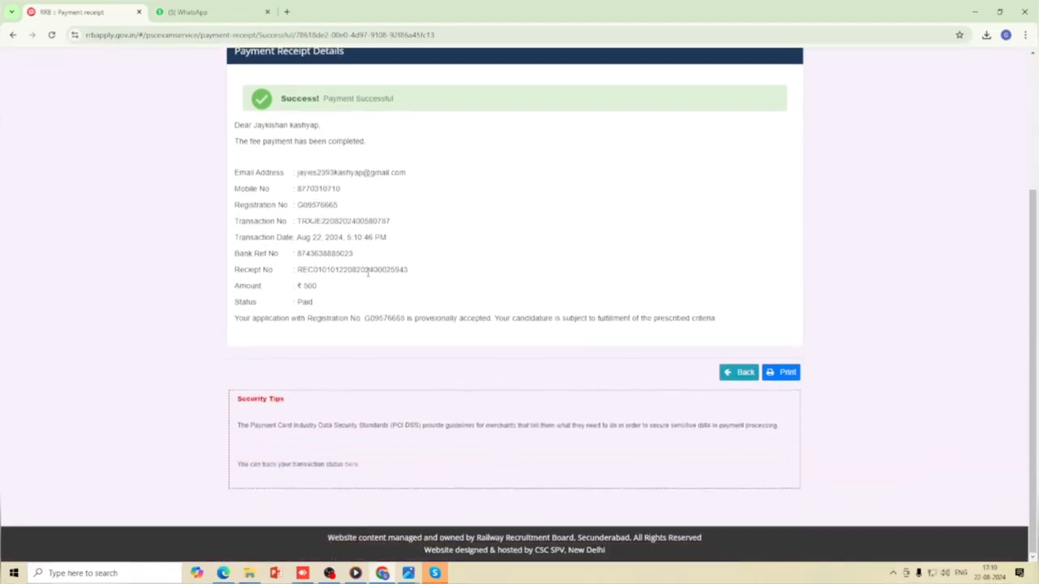
{"action": "scroll", "coordinate": [386, 294], "scroll_direction": "up", "scroll_amount": 1}
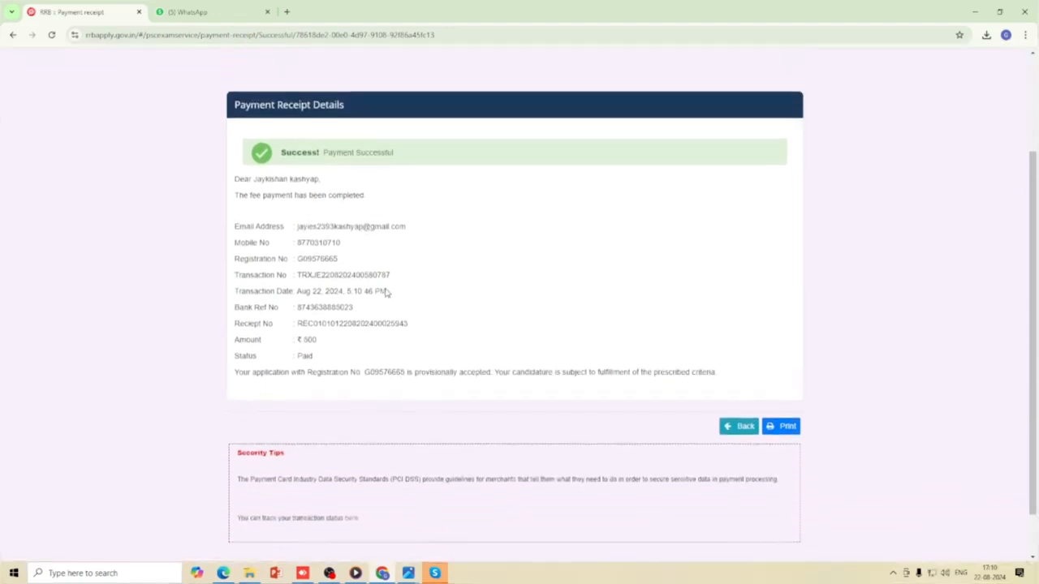
{"action": "scroll", "coordinate": [385, 294], "scroll_direction": "down", "scroll_amount": 1}
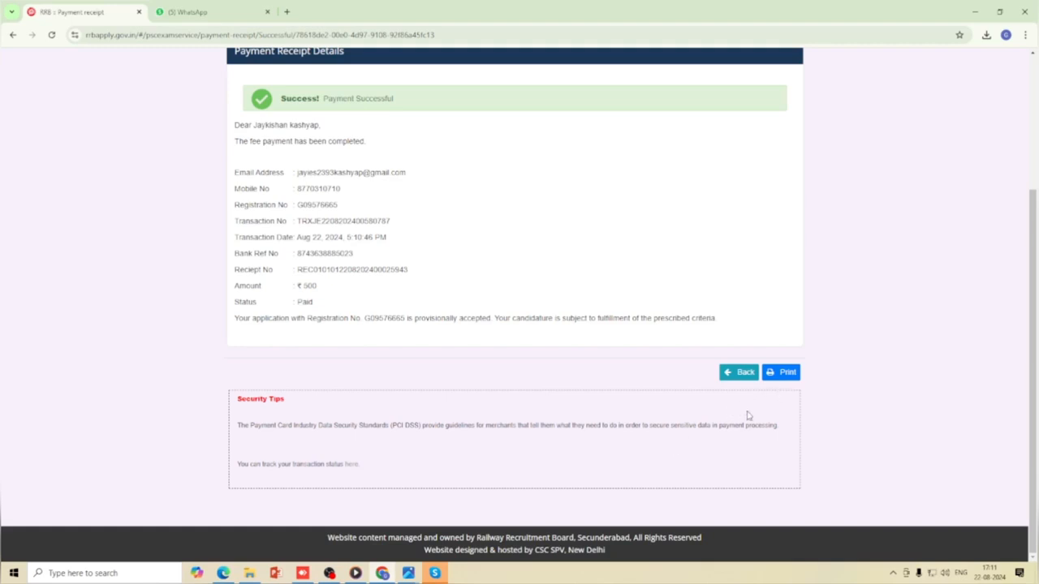
- Return from the receipt to the application history, checking the online application page for the open notifications as well
{"action": "left_click", "coordinate": [737, 375]}
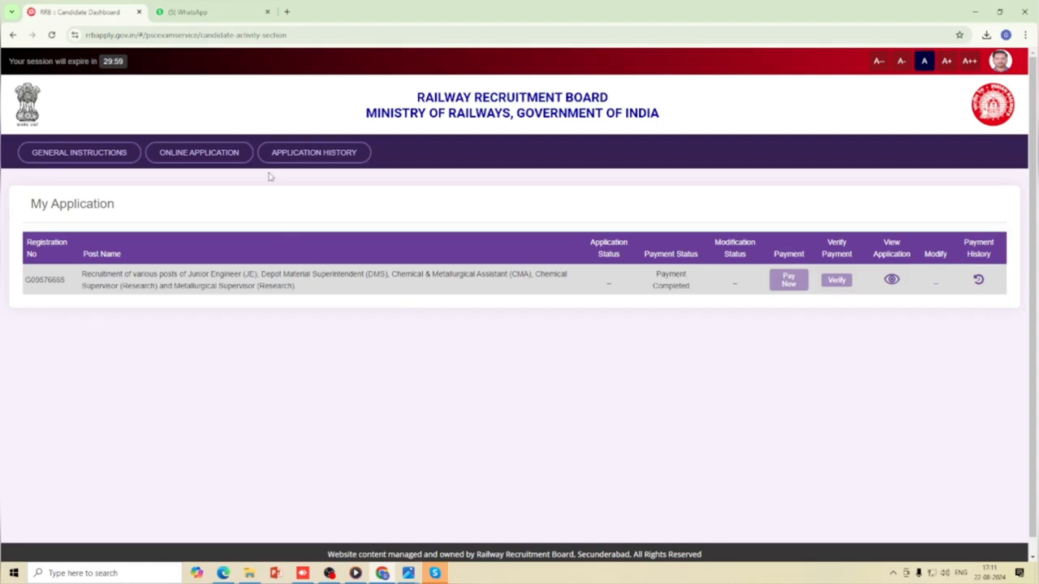
{"action": "left_click", "coordinate": [314, 156]}
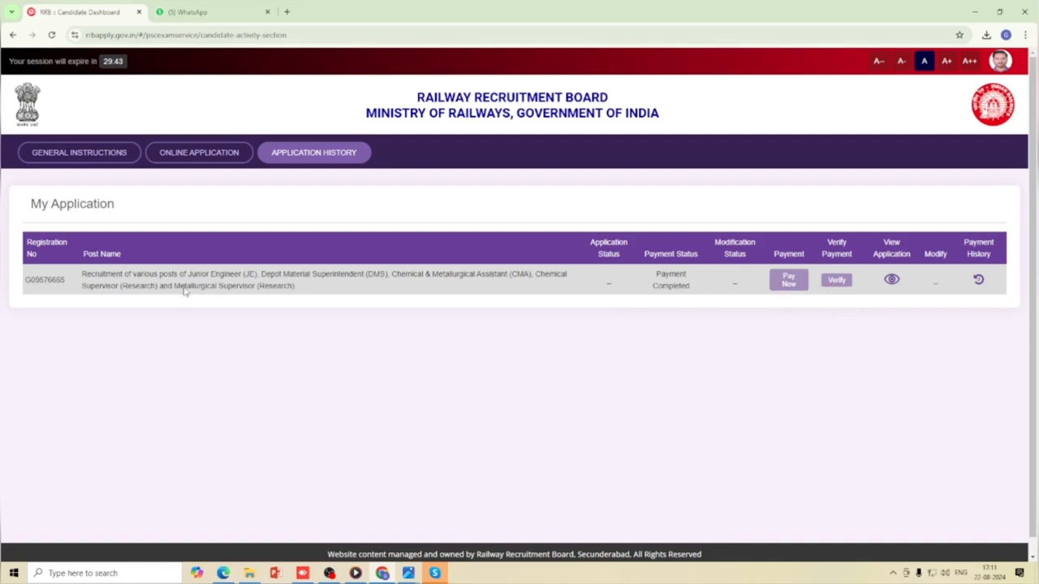
{"action": "left_click", "coordinate": [222, 151]}
{"action": "scroll", "coordinate": [255, 391], "scroll_direction": "down", "scroll_amount": 1}
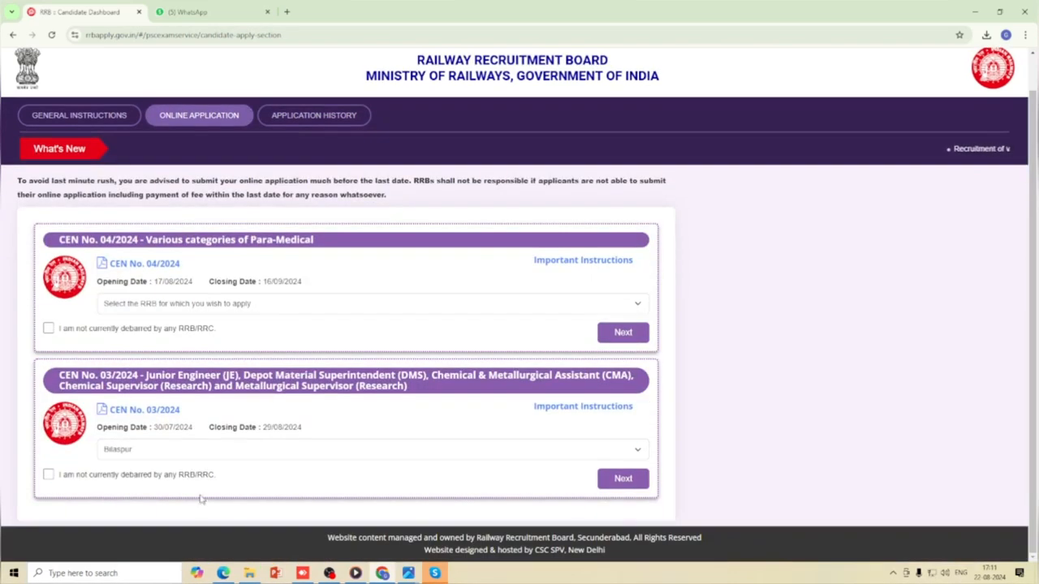
{"action": "left_click", "coordinate": [308, 115]}
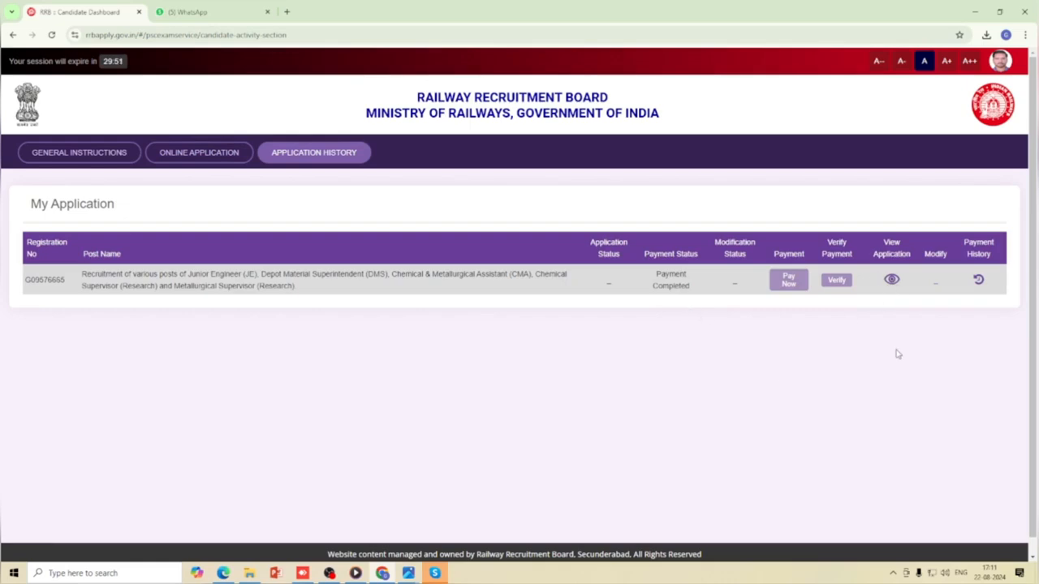
- Open the submitted CEN No. 03/2024 application and review its sections from post preferences through payment details to the declaration
{"action": "left_click", "coordinate": [892, 279]}
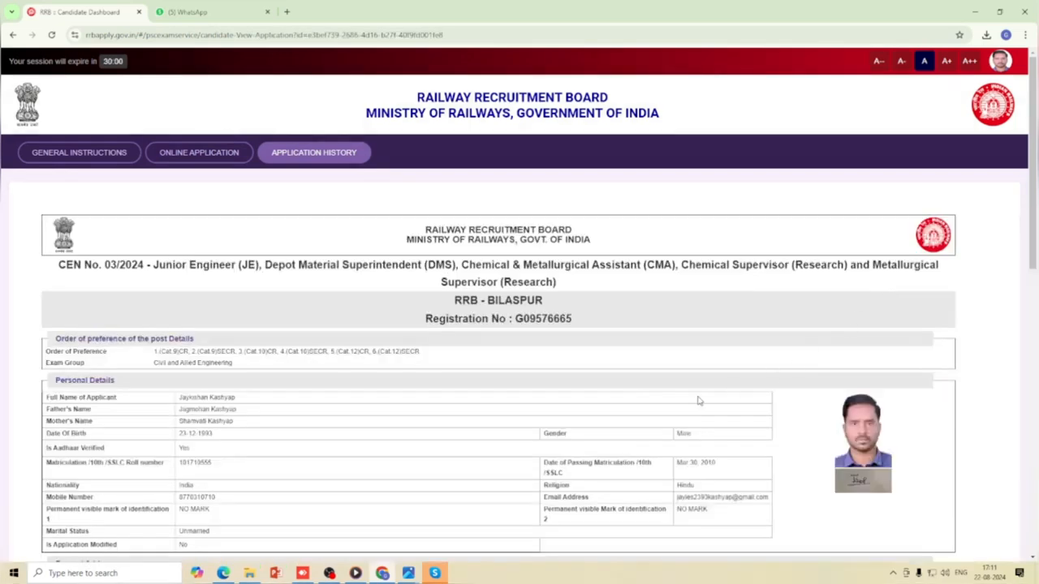
{"action": "scroll", "coordinate": [635, 405], "scroll_direction": "down", "scroll_amount": 5}
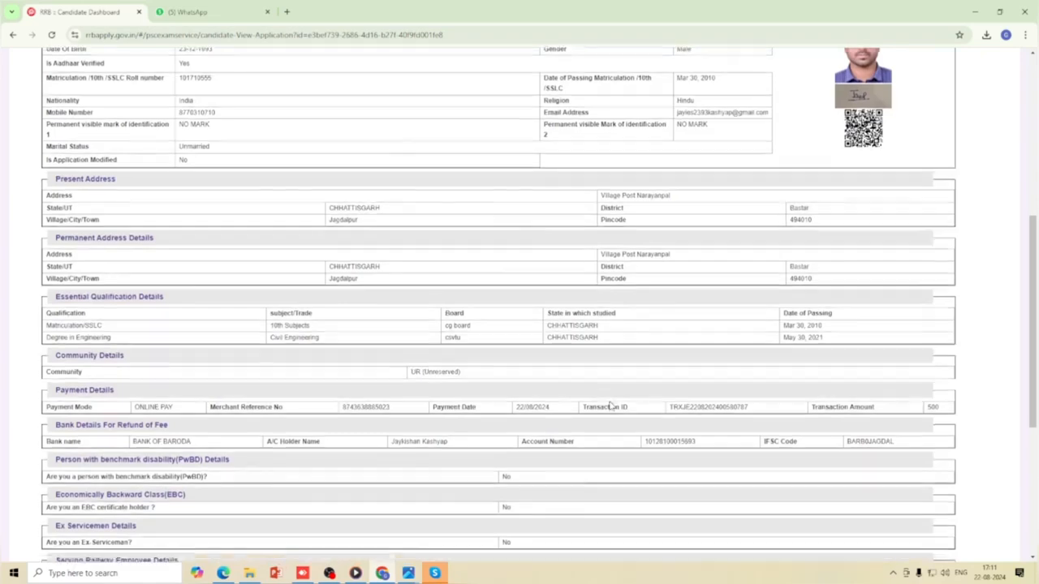
{"action": "scroll", "coordinate": [610, 406], "scroll_direction": "down", "scroll_amount": 4}
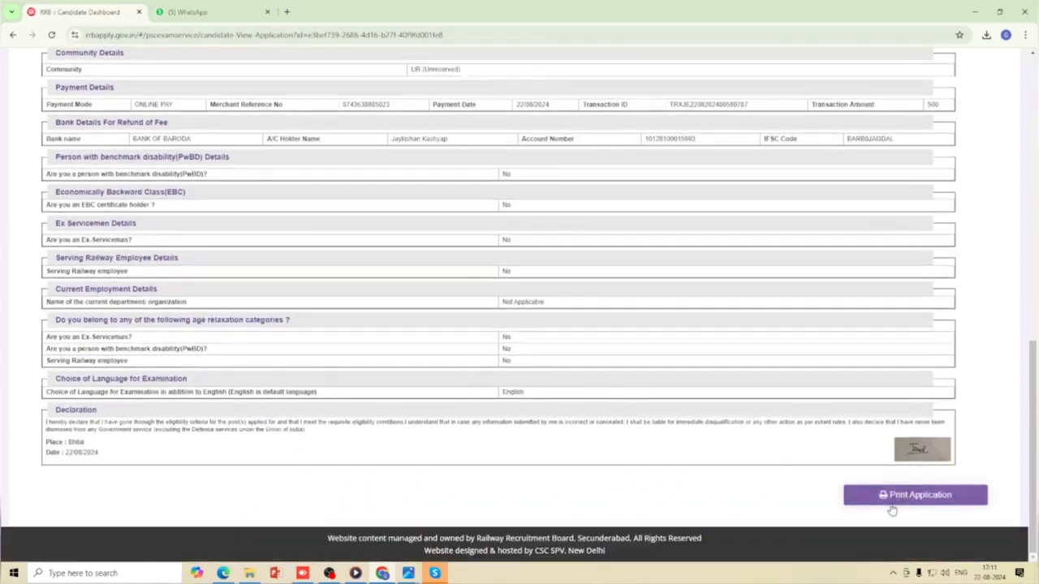
{"action": "left_click", "coordinate": [893, 503]}
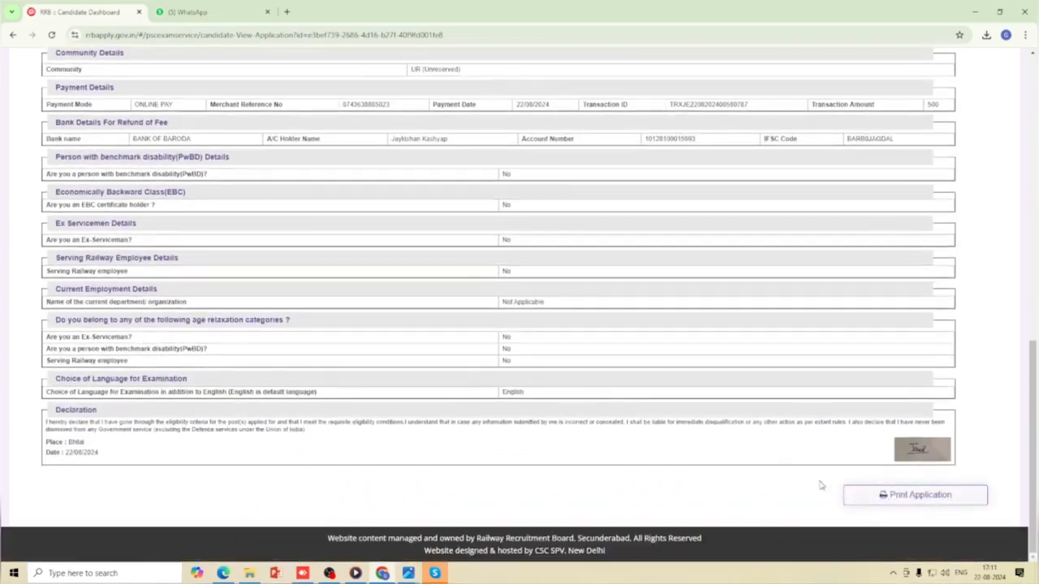
{"action": "scroll", "coordinate": [639, 457], "scroll_direction": "up", "scroll_amount": 6}
{"action": "scroll", "coordinate": [632, 447], "scroll_direction": "up", "scroll_amount": 4}
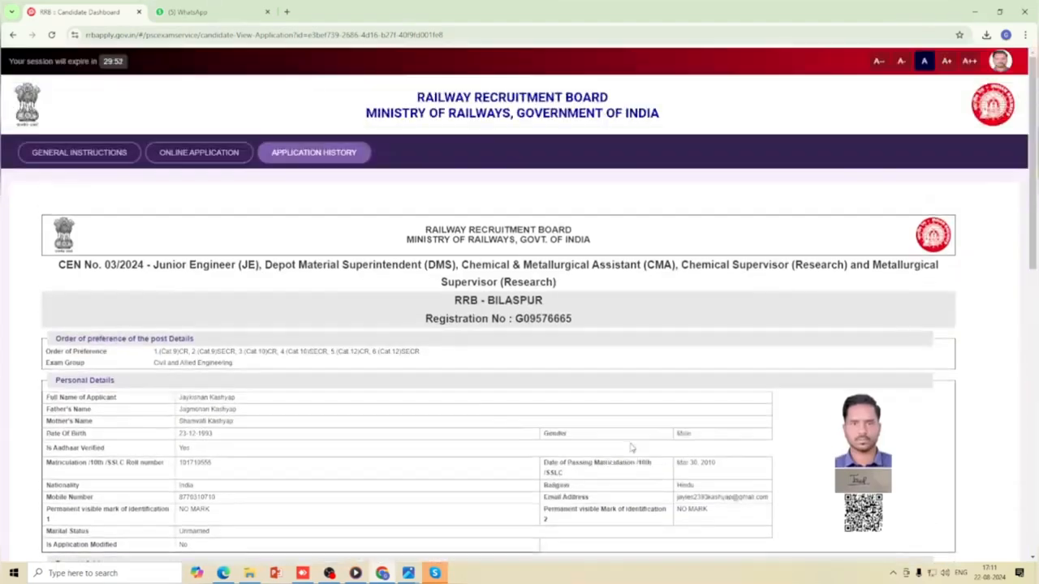
{"action": "scroll", "coordinate": [631, 445], "scroll_direction": "down", "scroll_amount": 4}
{"action": "scroll", "coordinate": [631, 444], "scroll_direction": "down", "scroll_amount": 2}
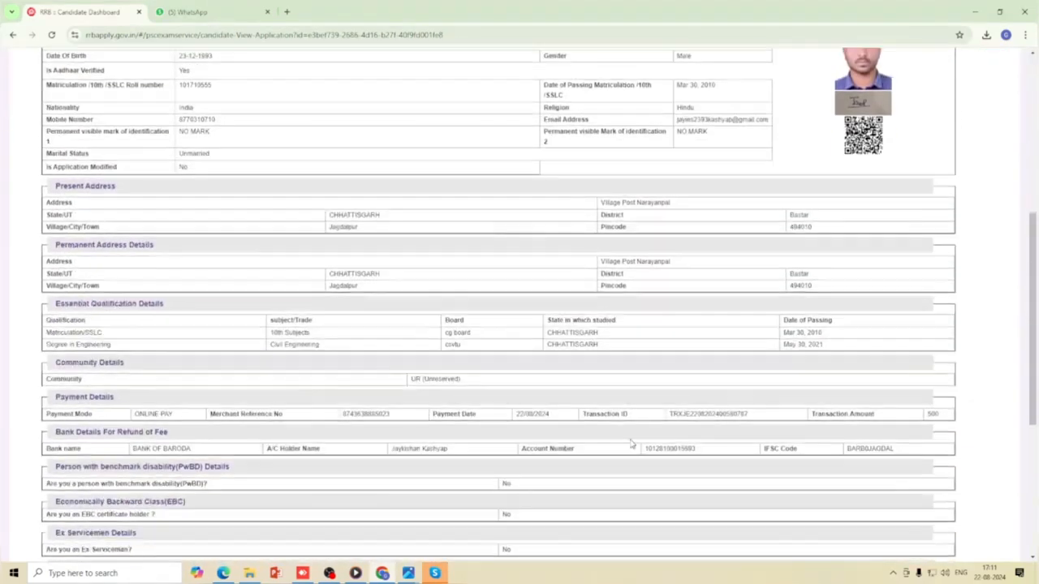
{"action": "scroll", "coordinate": [631, 444], "scroll_direction": "down", "scroll_amount": 4}
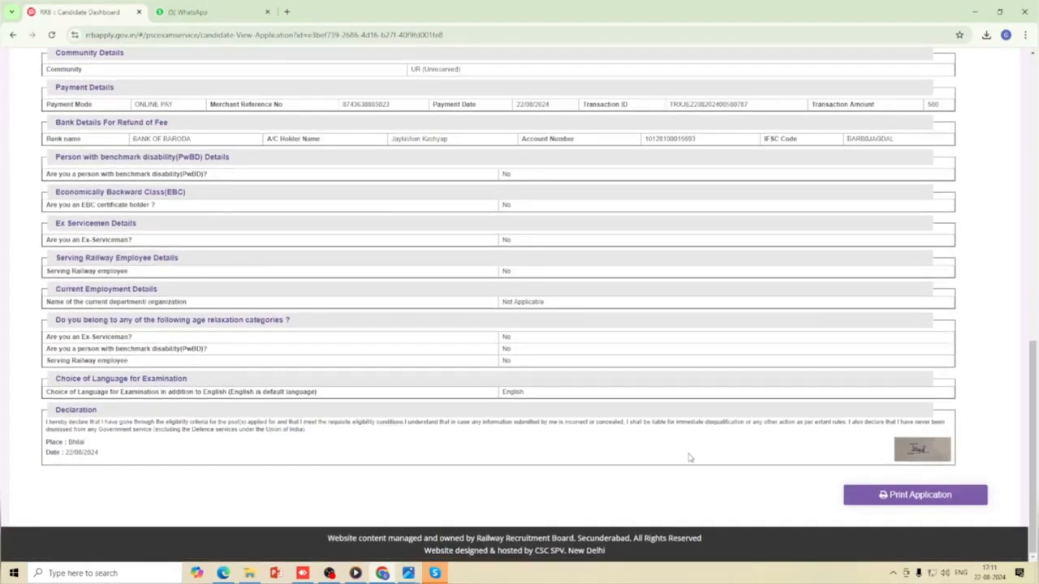
- Print all pages of the submitted application to a PDF file on the Desktop, keeping the suggested file name
{"action": "left_click", "coordinate": [874, 496]}
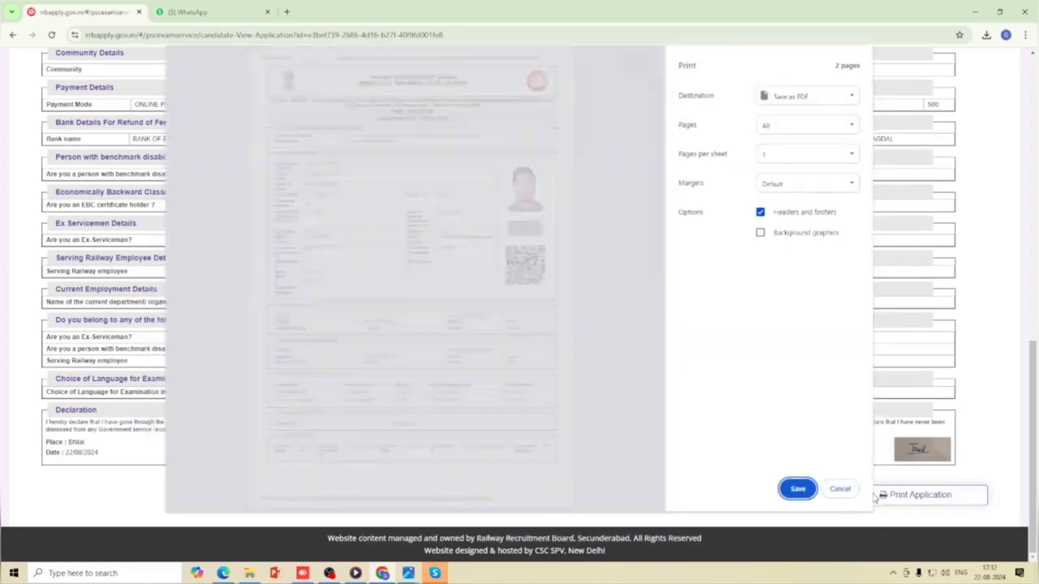
{"action": "scroll", "coordinate": [471, 335], "scroll_direction": "down", "scroll_amount": 10}
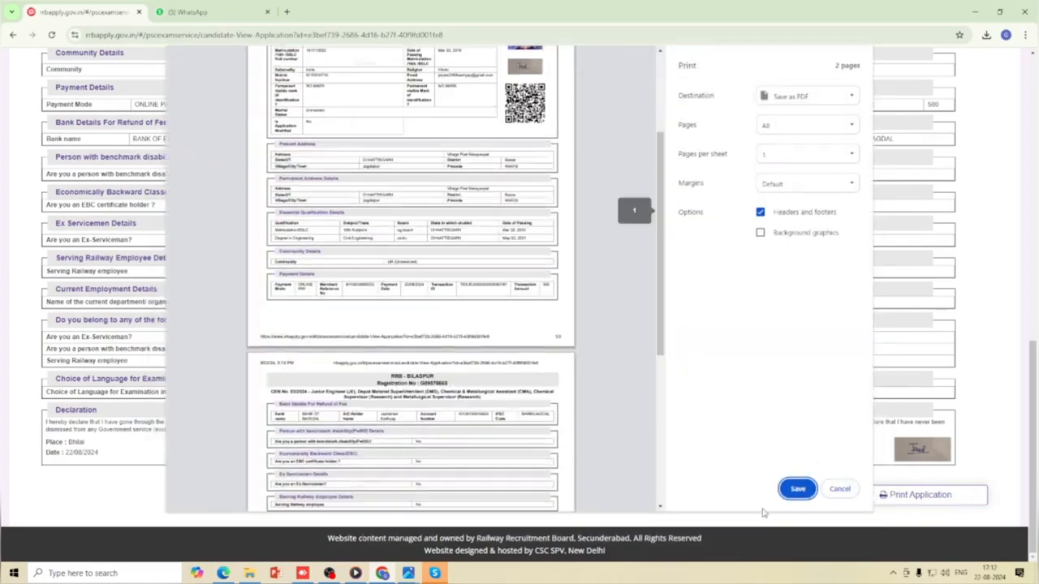
{"action": "left_click", "coordinate": [798, 490]}
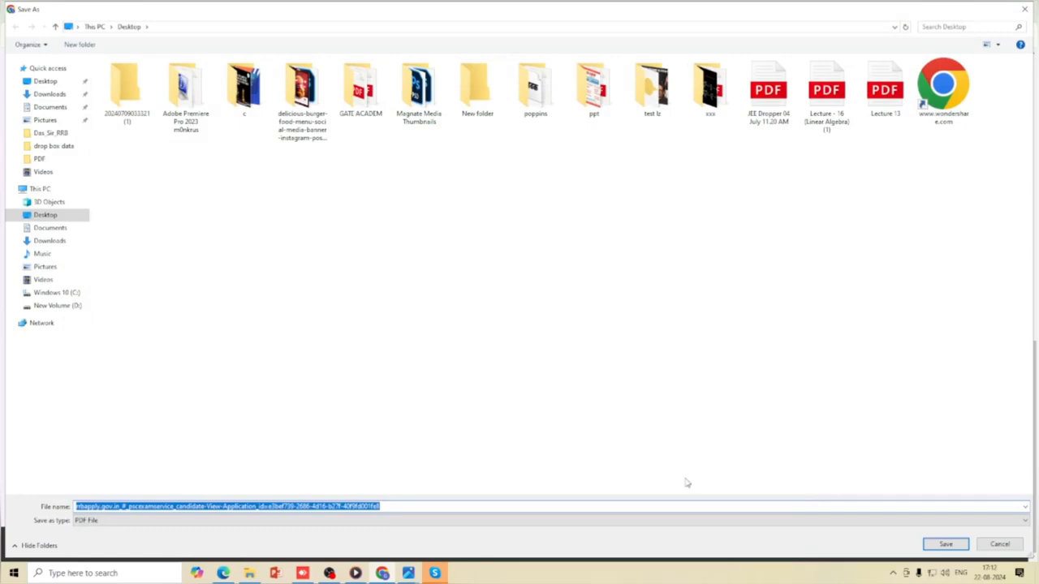
{"action": "key", "text": "Return"}
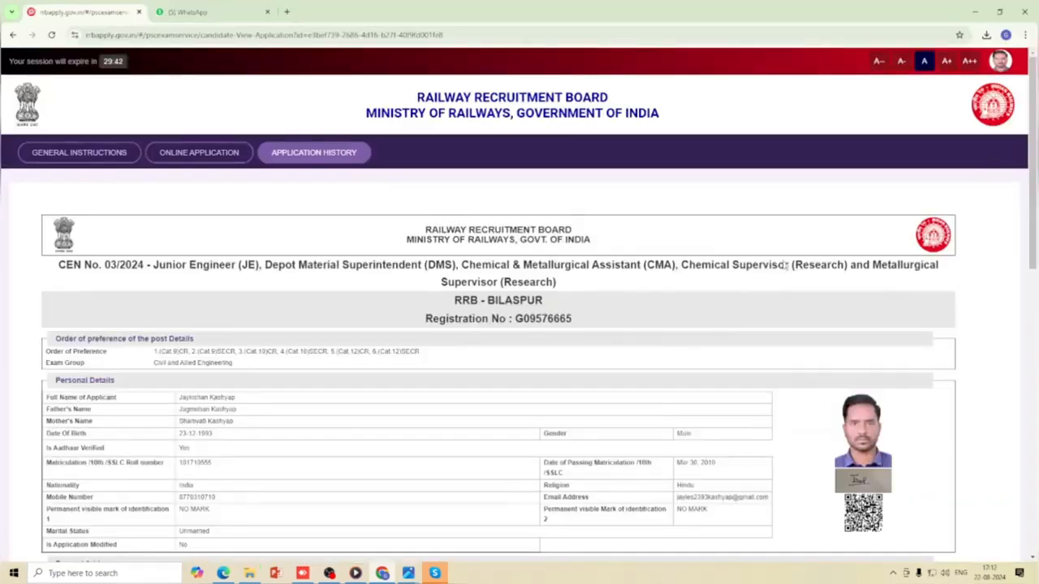
{"action": "scroll", "coordinate": [753, 338], "scroll_direction": "down", "scroll_amount": 15}
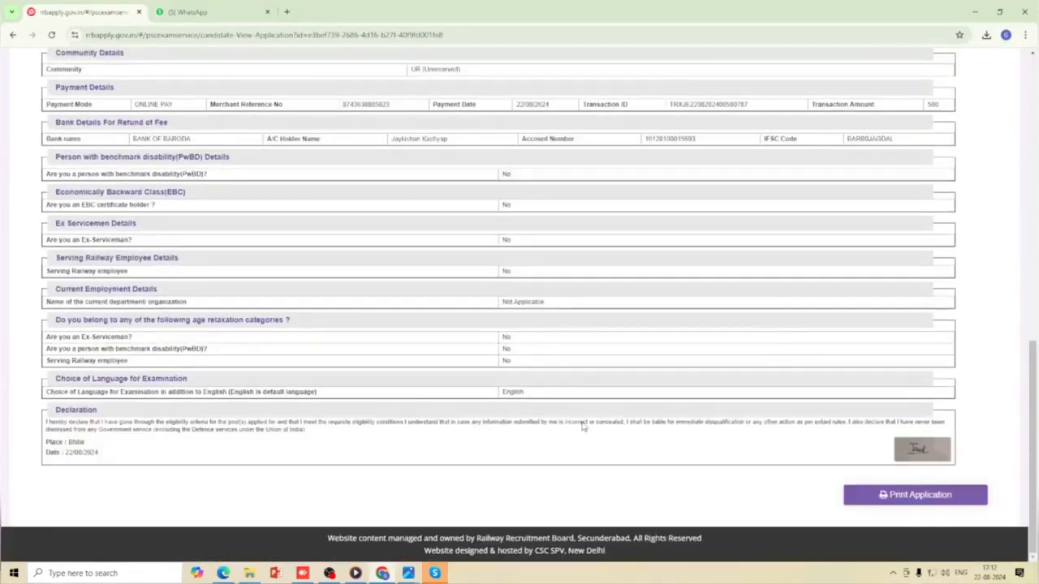
{"action": "scroll", "coordinate": [585, 427], "scroll_direction": "up", "scroll_amount": 15}
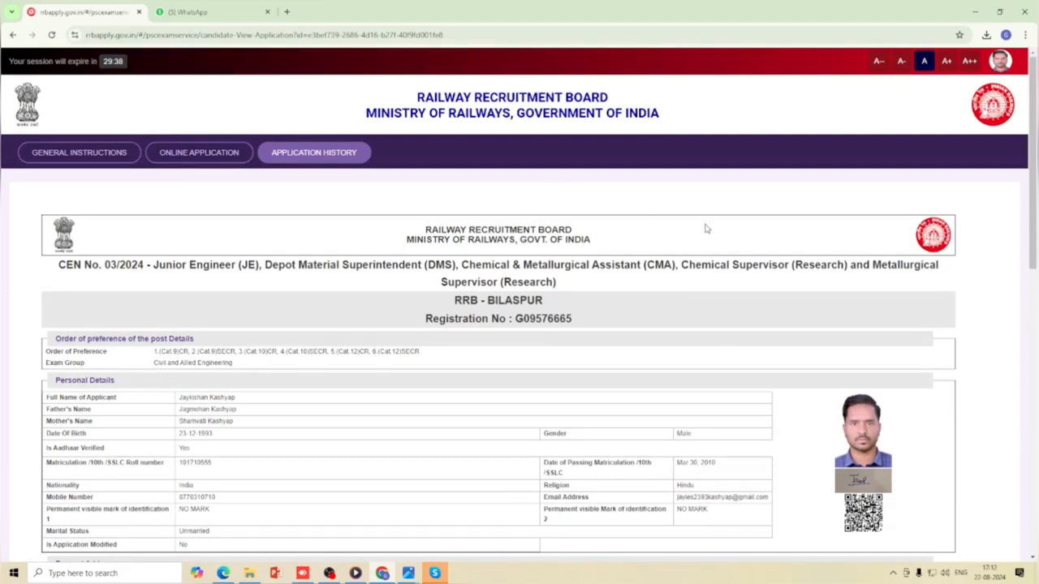
- Reopen the submitted CEN No. 03/2024 application from the application history and look through it down to the declaration
{"action": "left_click", "coordinate": [322, 159]}
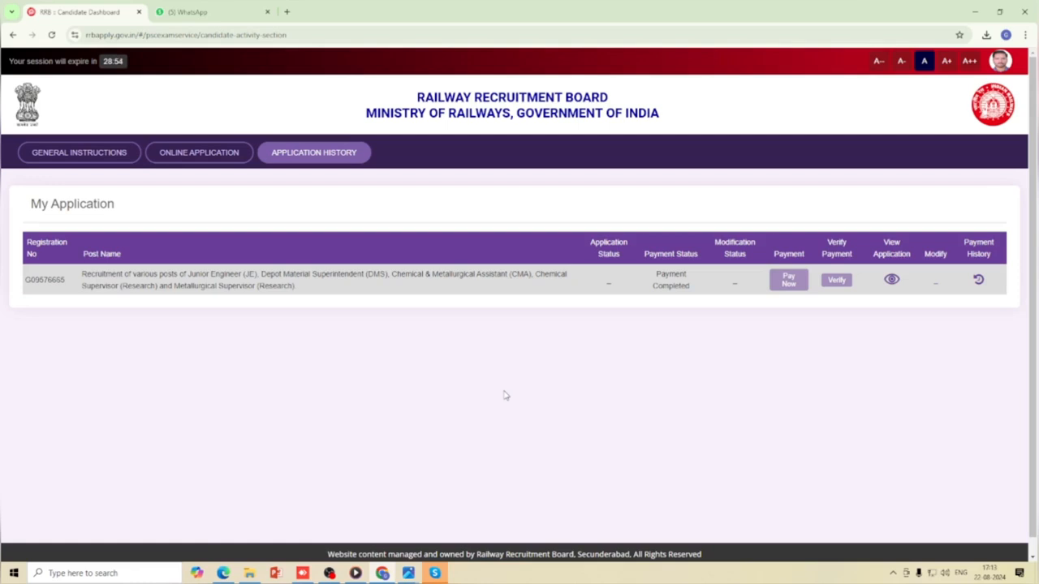
{"action": "left_click", "coordinate": [892, 280]}
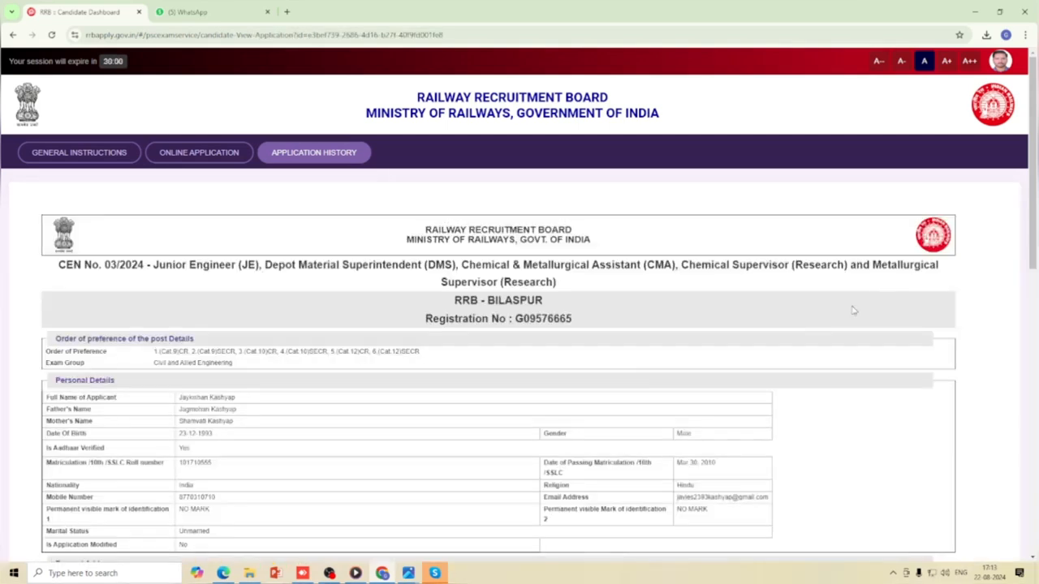
{"action": "scroll", "coordinate": [695, 386], "scroll_direction": "down", "scroll_amount": 1}
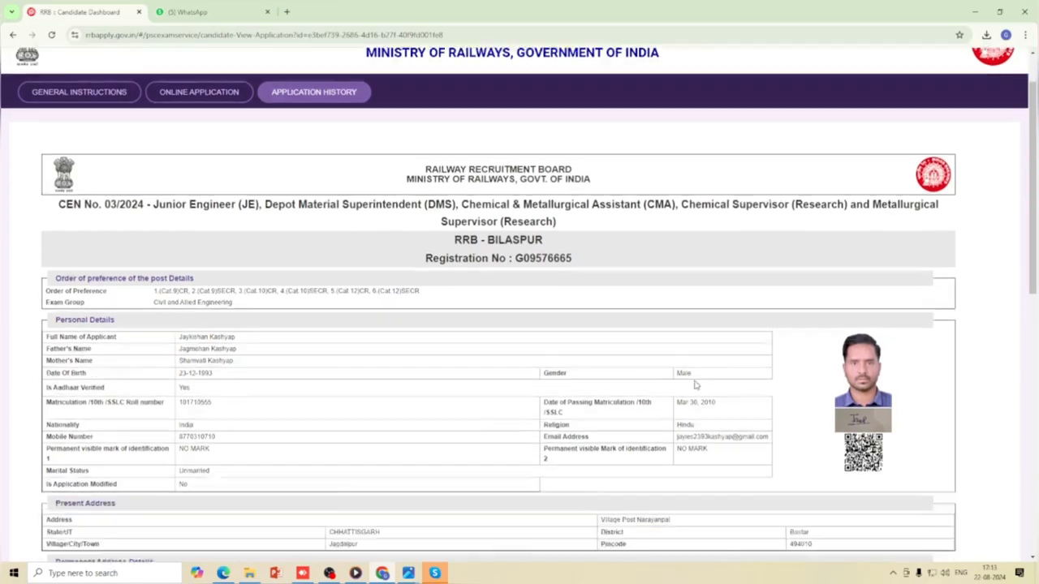
{"action": "scroll", "coordinate": [560, 371], "scroll_direction": "down", "scroll_amount": 8}
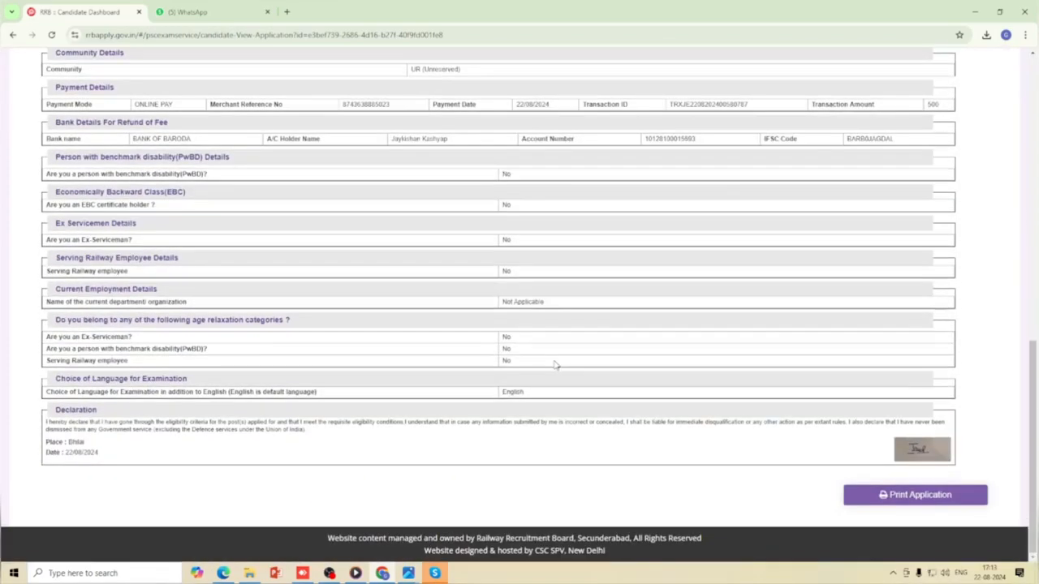
{"action": "scroll", "coordinate": [555, 366], "scroll_direction": "up", "scroll_amount": 10}
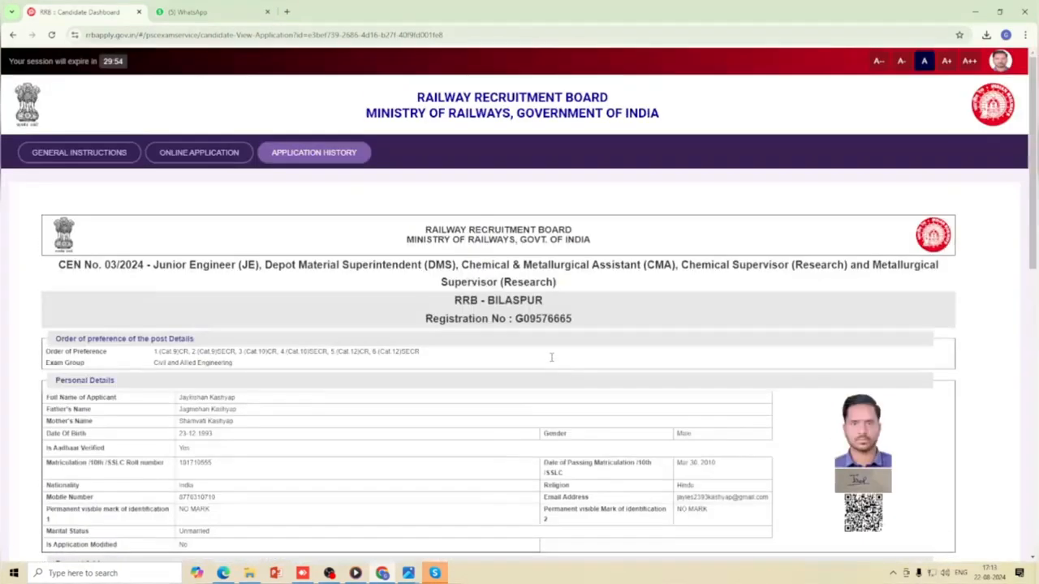
- Check the online application page for open notifications and return to the application history
{"action": "left_click", "coordinate": [221, 153]}
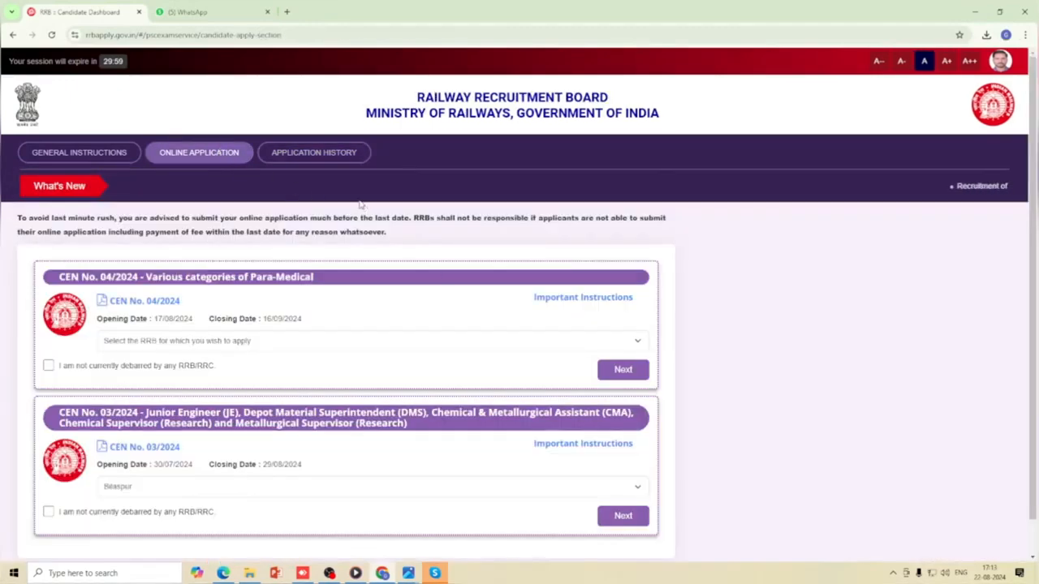
{"action": "left_click", "coordinate": [336, 155]}
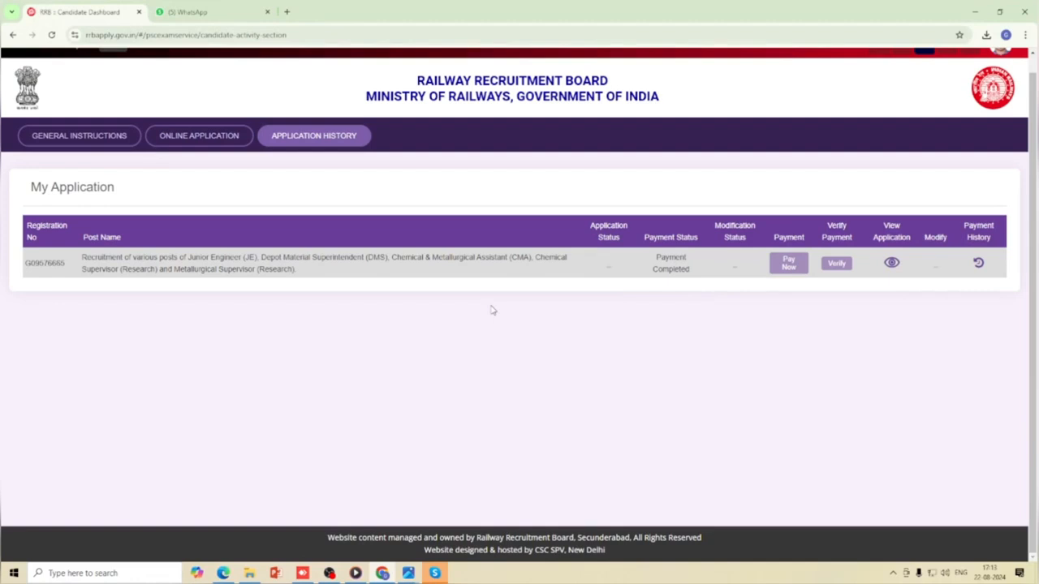
{"action": "scroll", "coordinate": [495, 319], "scroll_direction": "up", "scroll_amount": 1}
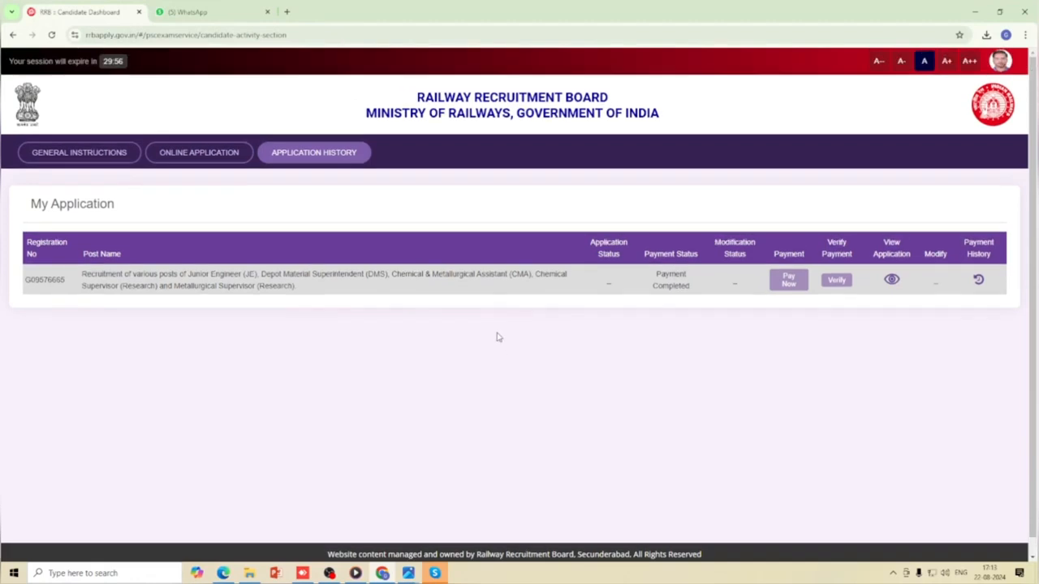